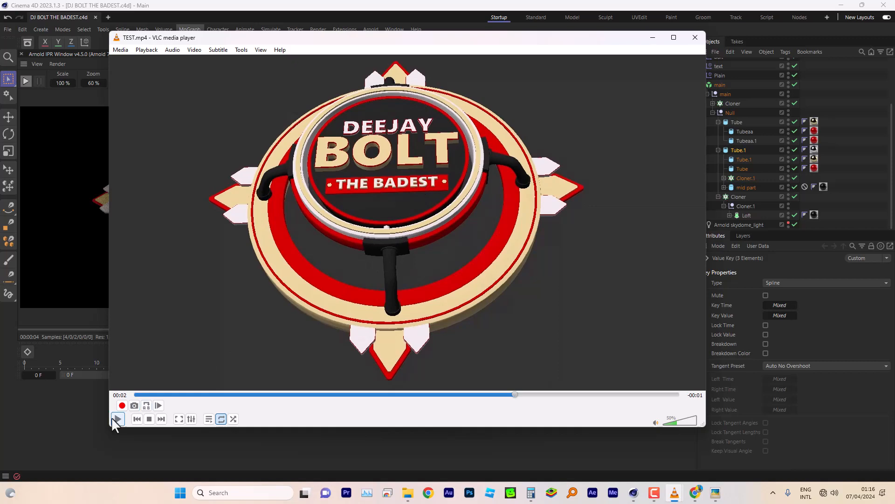
Play the TEST.mp4 reference animation in the video player and preview the finished logo scene with an Arnold IPR render in Cinema 4D.
{"action": "left_click", "coordinate": [119, 417]}
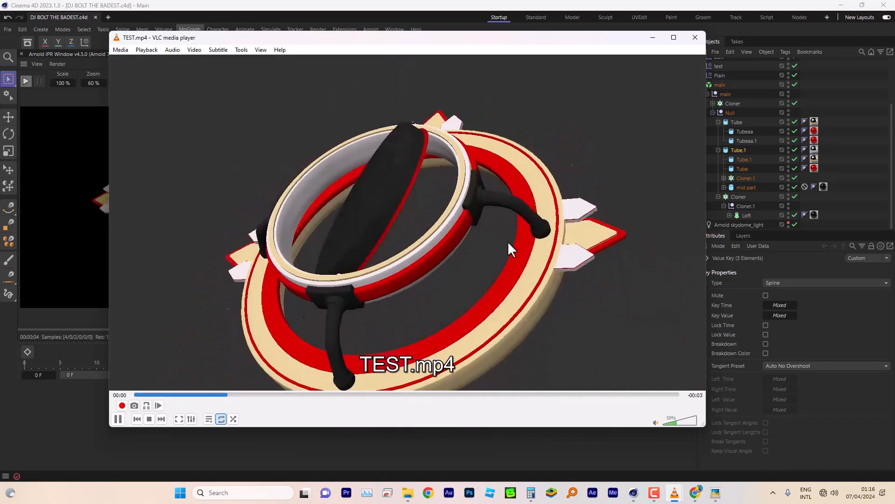
{"action": "left_click", "coordinate": [119, 419]}
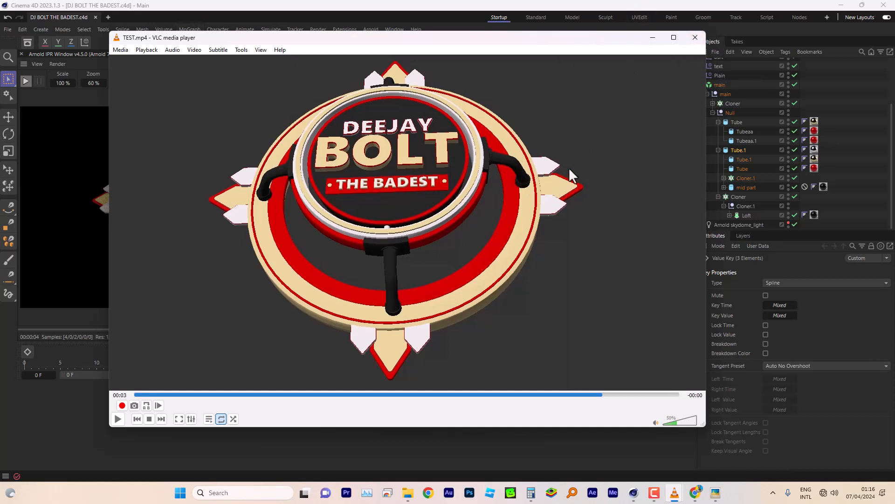
{"action": "left_click", "coordinate": [653, 38]}
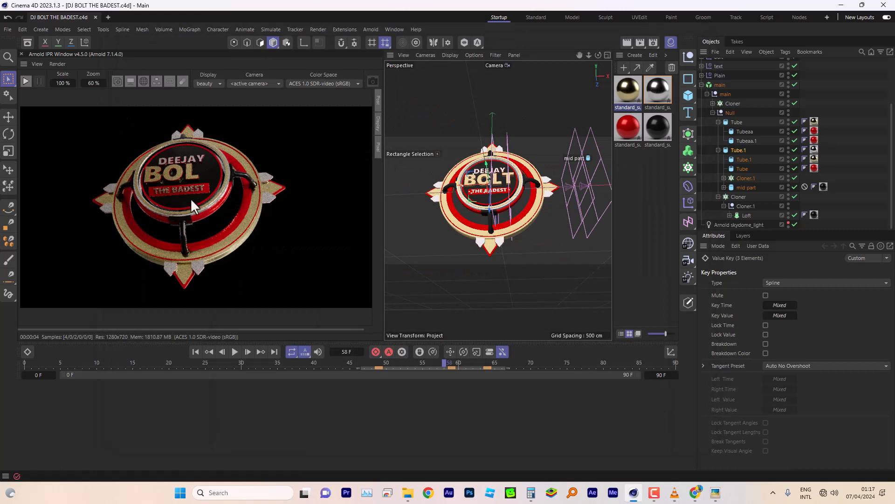
{"action": "left_click", "coordinate": [25, 81]}
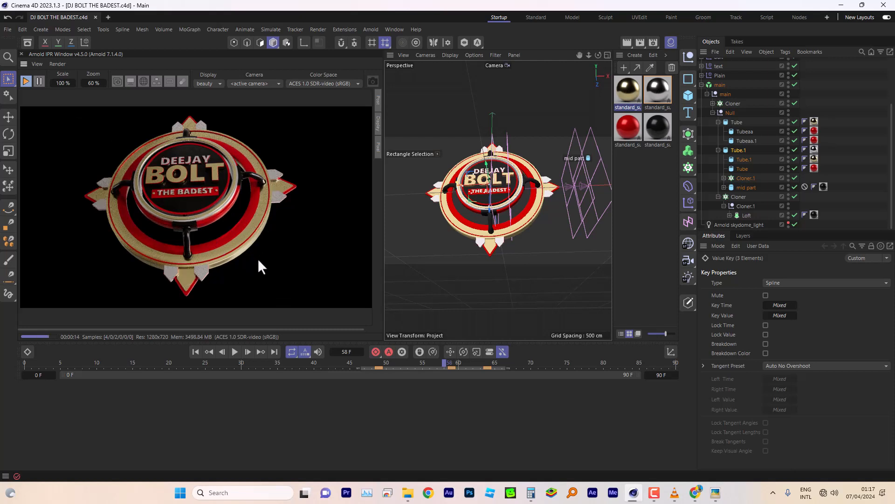
Create a new project and change the workspace to the Standard layout.
{"action": "left_click", "coordinate": [8, 29]}
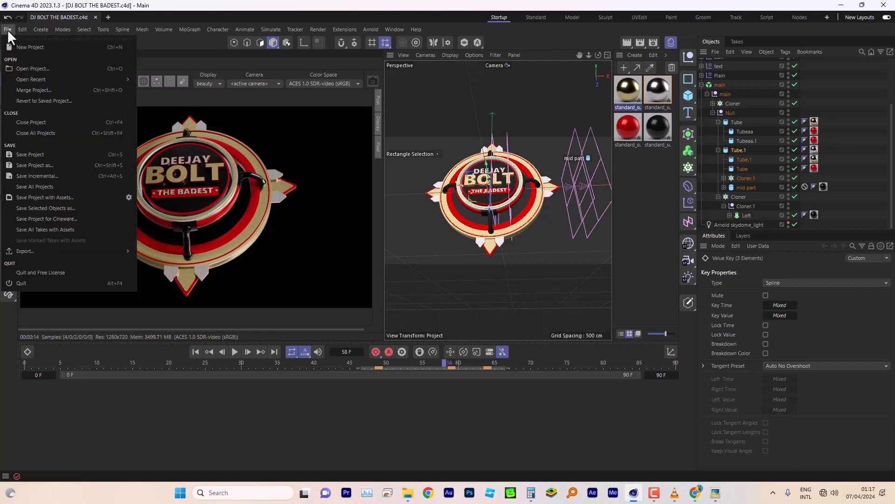
{"action": "left_click", "coordinate": [30, 47]}
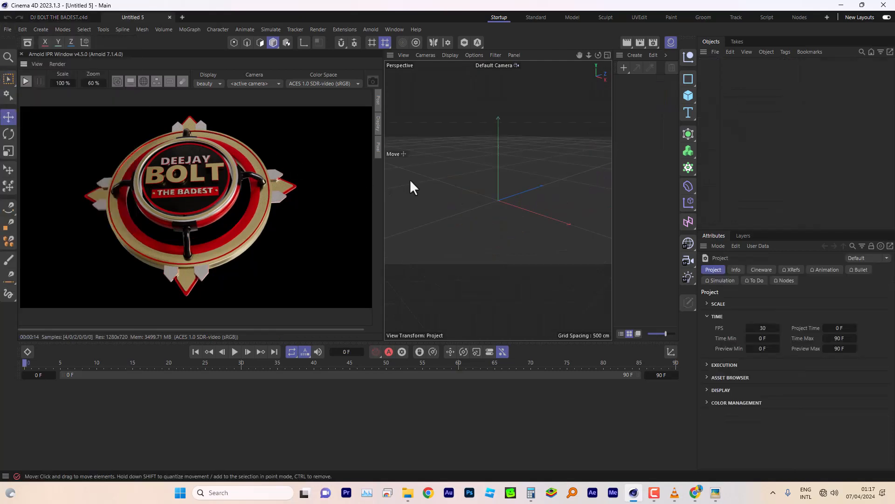
{"action": "left_click", "coordinate": [535, 17]}
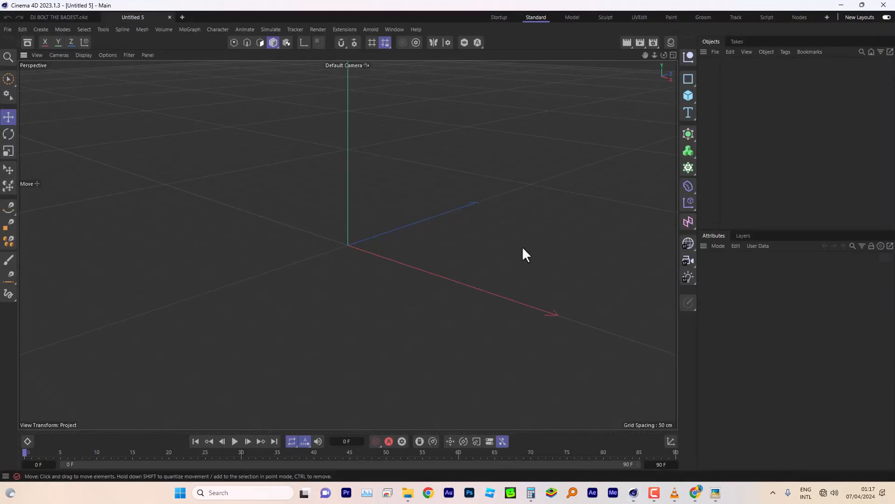
Check the TEST.mp4 reference, add a Tube primitive in Cinema 4D and flatten it into a ring about 23 cm high.
{"action": "mouse_move", "coordinate": [655, 496]}
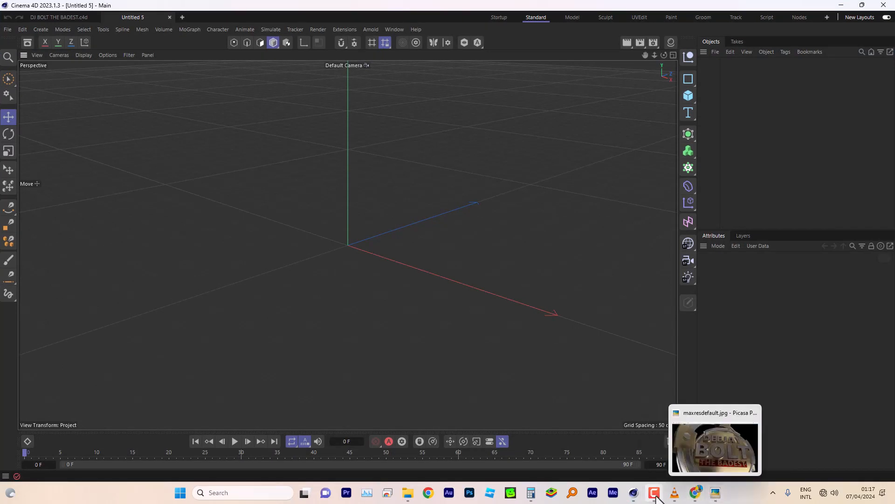
{"action": "left_click", "coordinate": [737, 439]}
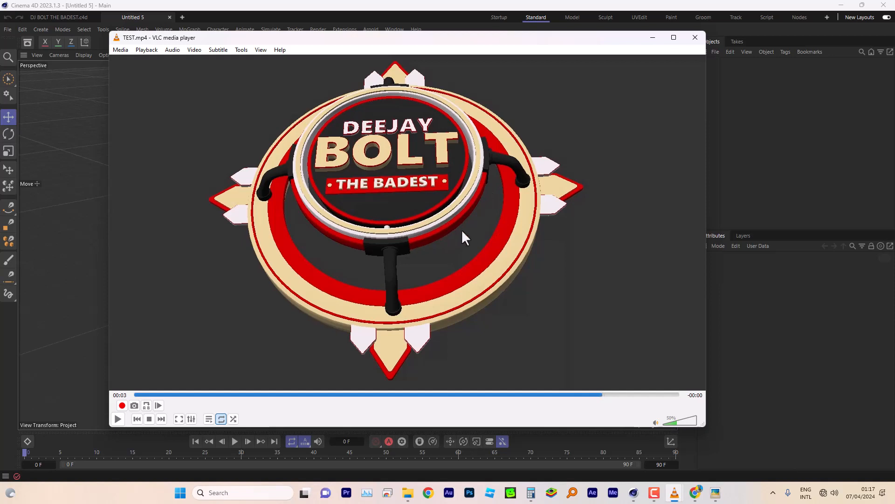
{"action": "left_click", "coordinate": [653, 37]}
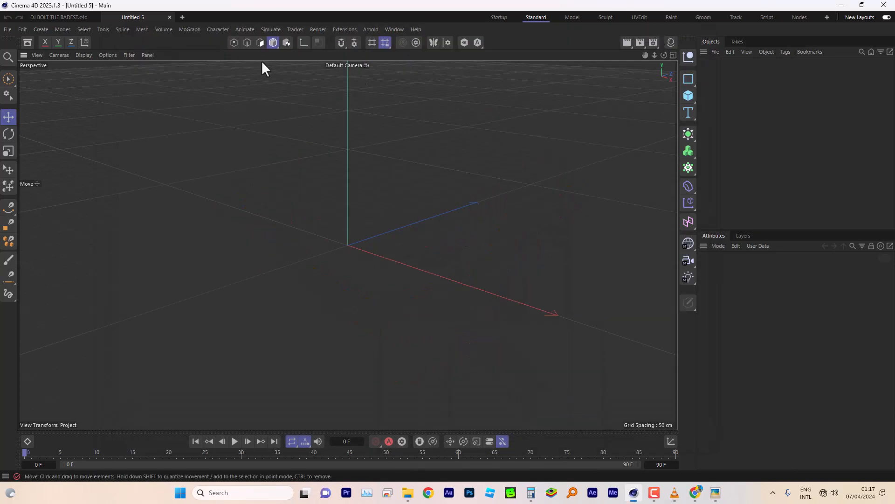
{"action": "left_click", "coordinate": [688, 96]}
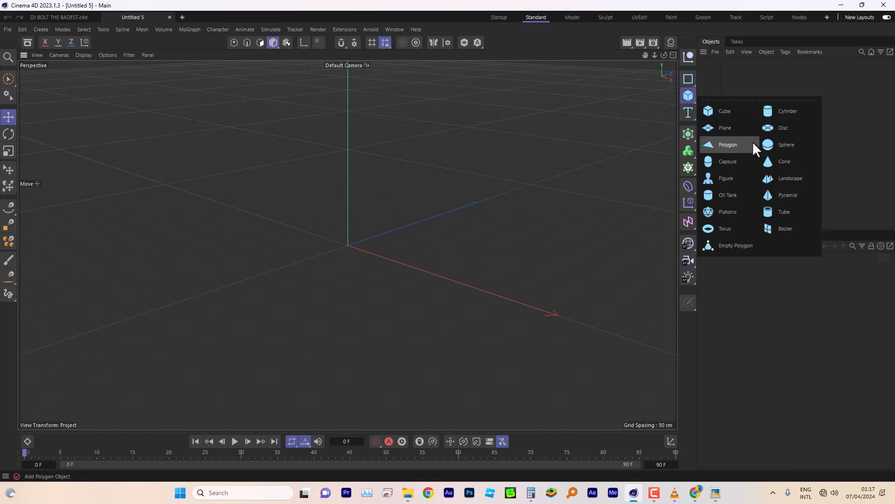
{"action": "left_click", "coordinate": [780, 212]}
{"action": "left_click_drag", "start_coordinate": [402, 227], "coordinate": [388, 259]}
{"action": "left_click", "coordinate": [772, 270]}
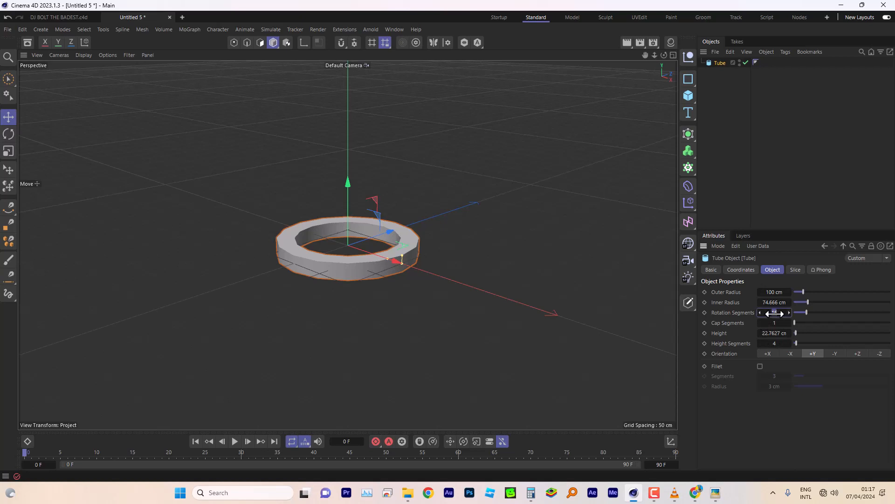
Set the tube's rotation segments to 36, its inner radius to 75 cm and its height to 20 cm.
{"action": "left_click", "coordinate": [774, 313]}
{"action": "type", "text": "50"}
{"action": "left_click", "coordinate": [775, 303]}
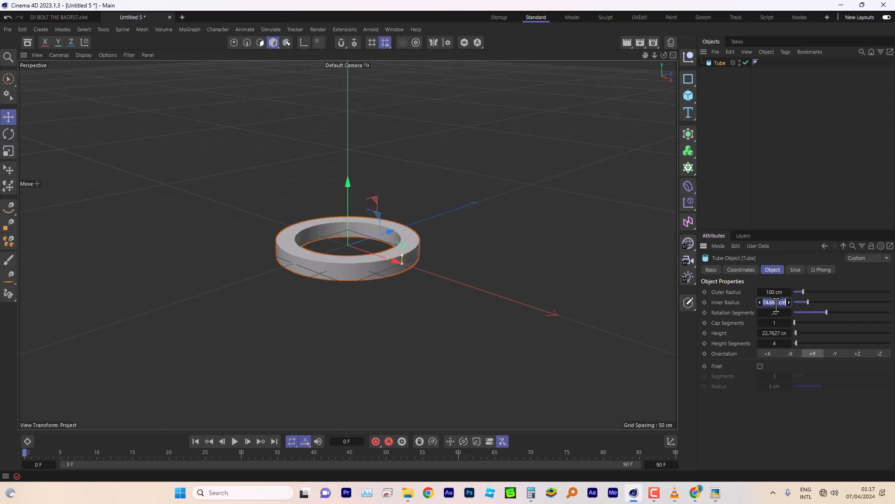
{"action": "type", "text": "75"}
{"action": "left_click", "coordinate": [770, 332]}
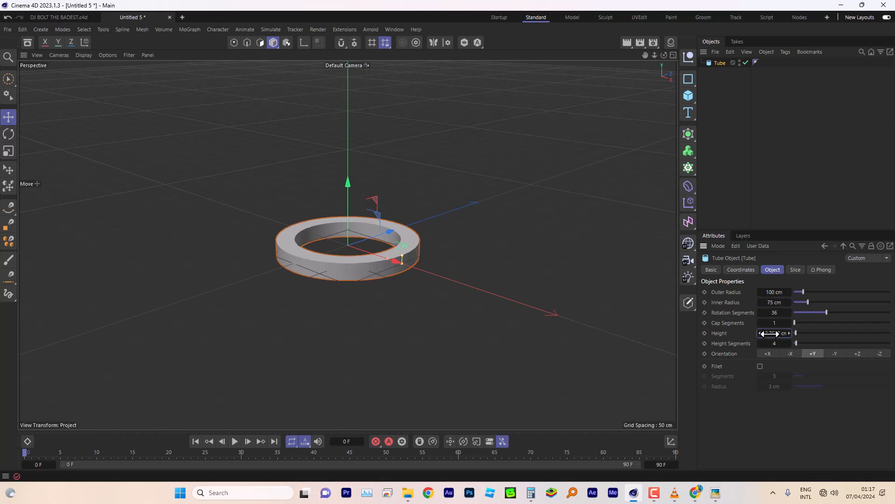
{"action": "left_click", "coordinate": [774, 322]}
Enable the fillet on the tube and raise its rotation segments to 72.
{"action": "left_click_drag", "start_coordinate": [664, 55], "coordinate": [665, 107]}
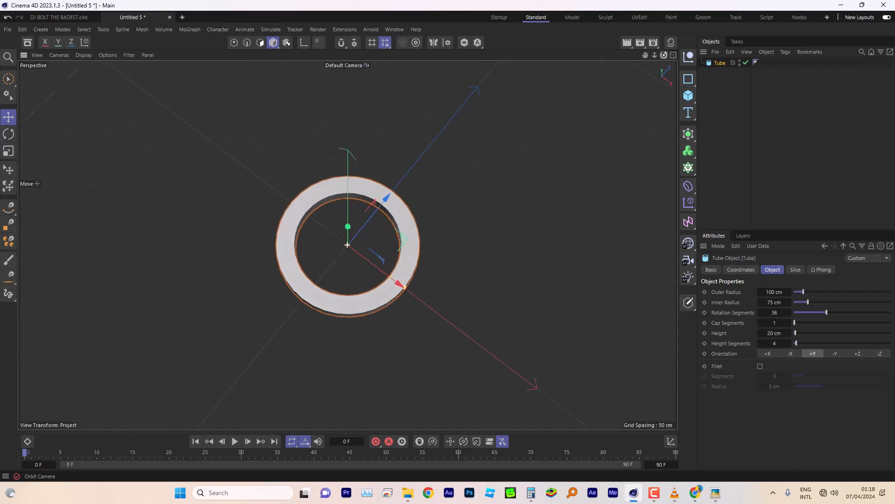
{"action": "left_click", "coordinate": [760, 366]}
{"action": "scroll", "coordinate": [405, 298], "scroll_direction": "up", "scroll_amount": 4}
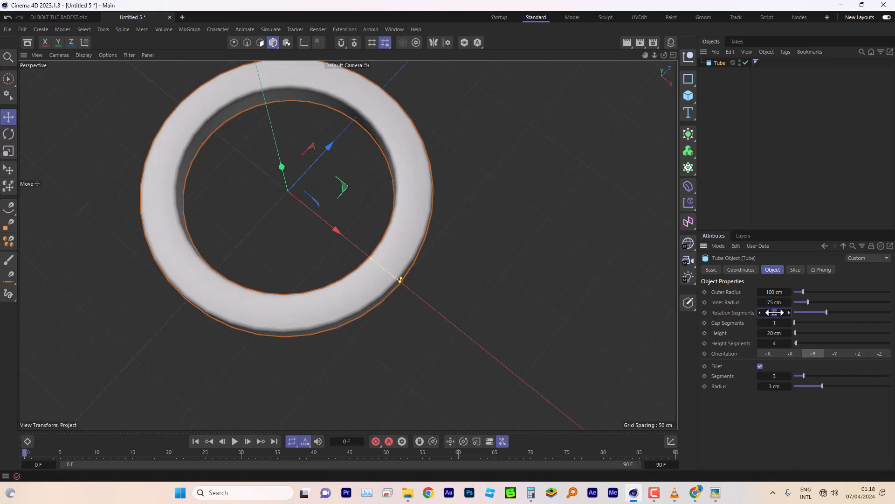
{"action": "left_click", "coordinate": [774, 332]}
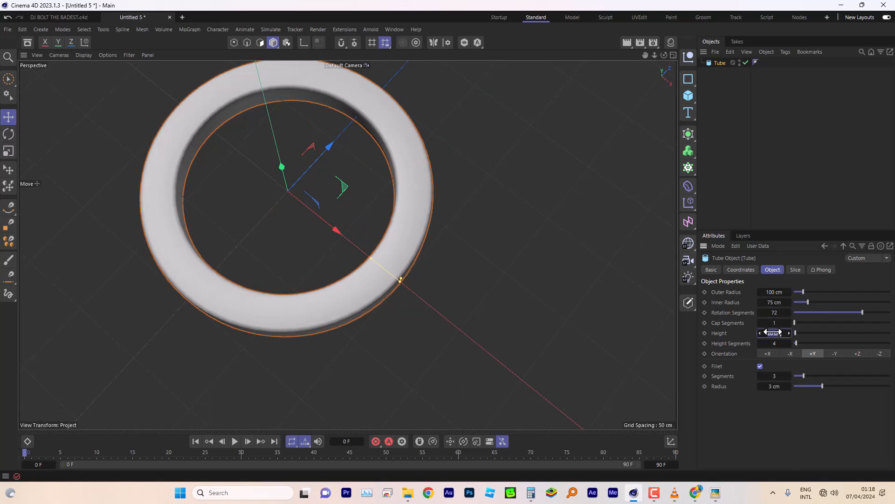
{"action": "left_click_drag", "start_coordinate": [664, 55], "coordinate": [663, 98]}
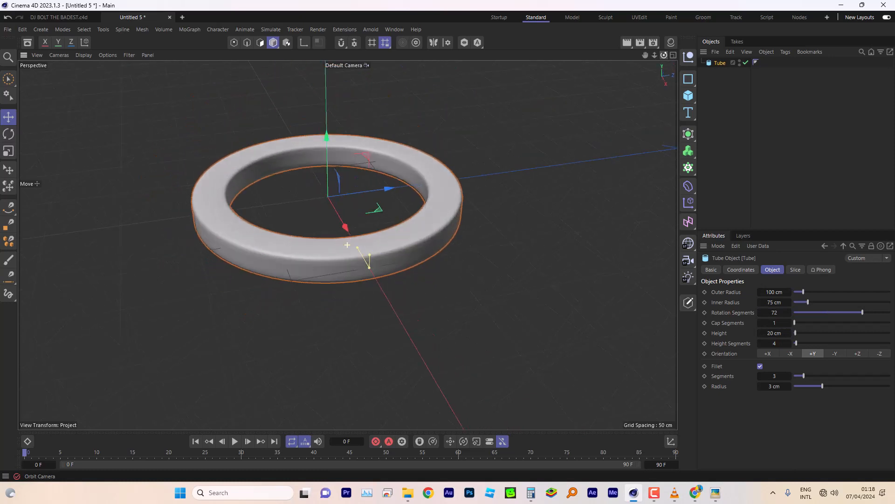
Set the tube's fillet to a 1 cm radius with 2 segments.
{"action": "left_click", "coordinate": [759, 387]}
{"action": "left_click", "coordinate": [759, 386]}
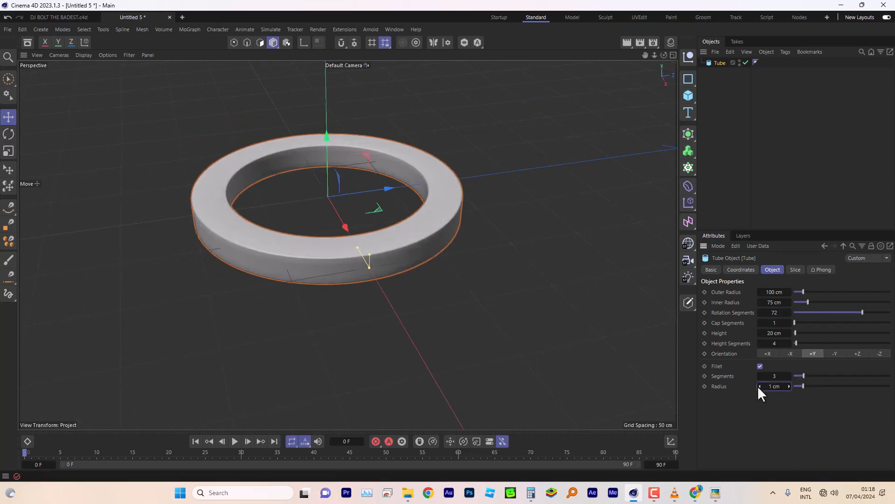
{"action": "left_click", "coordinate": [760, 376]}
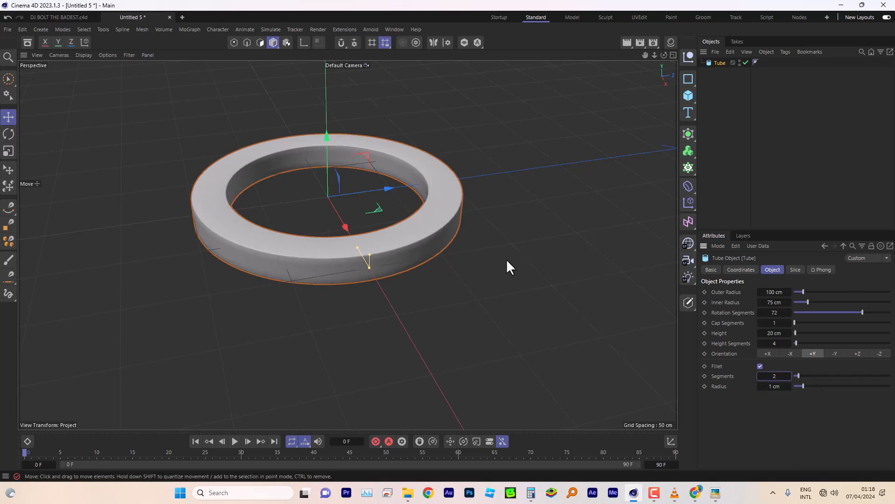
Duplicate the tube as a child of the original, name the copy Tube 1 and check the TEST.mp4 reference.
{"action": "left_click_drag", "start_coordinate": [645, 55], "coordinate": [698, 102]}
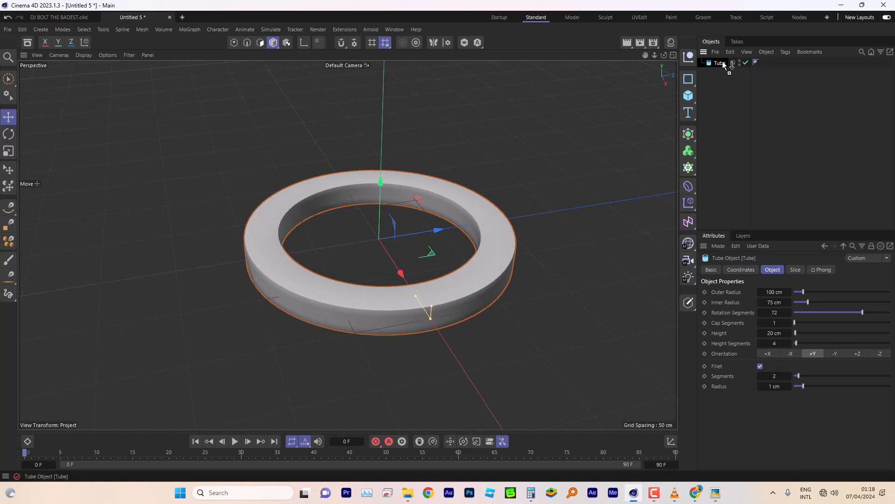
{"action": "left_click_drag", "start_coordinate": [724, 65], "coordinate": [724, 65], "text": "ctrl"}
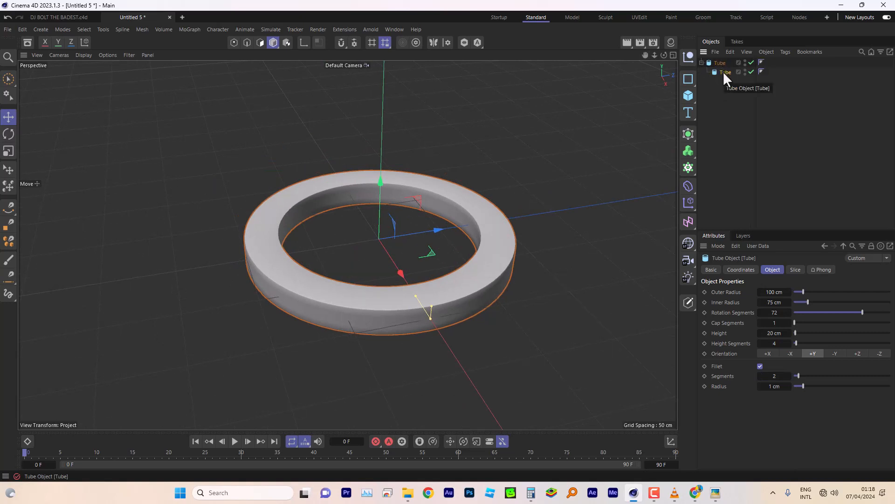
{"action": "double_click", "coordinate": [726, 73]}
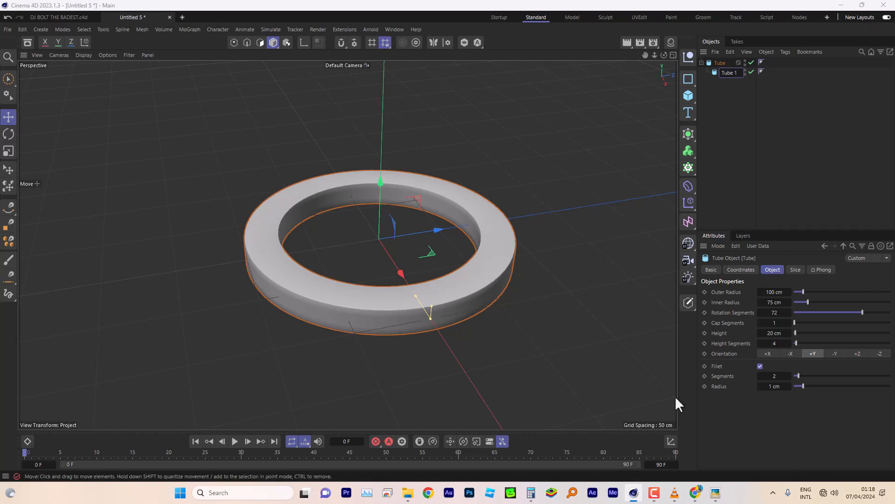
{"action": "mouse_move", "coordinate": [674, 493]}
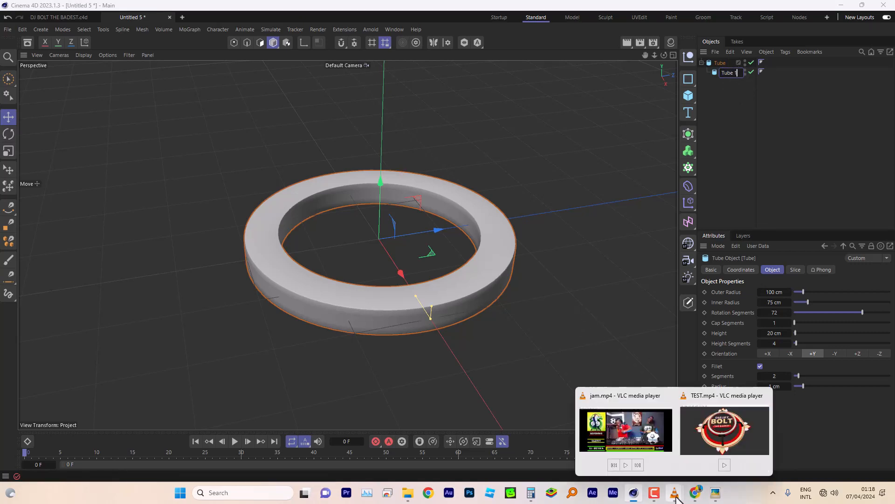
{"action": "left_click", "coordinate": [711, 460]}
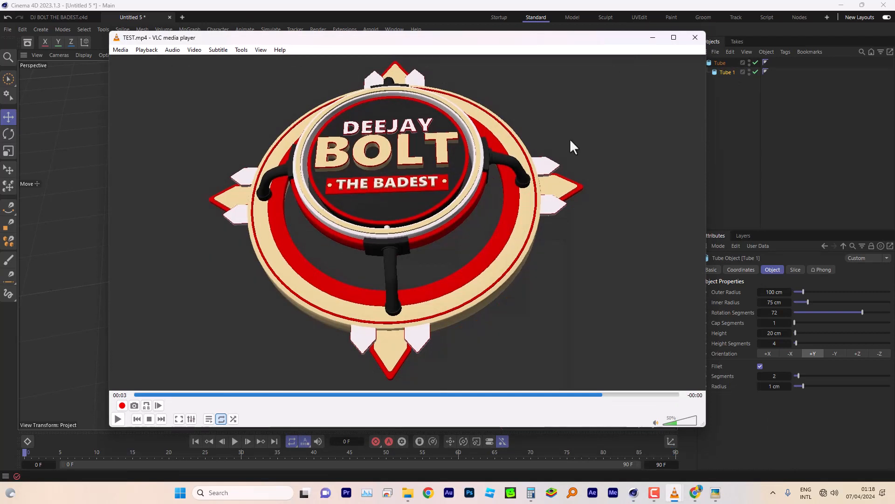
{"action": "left_click", "coordinate": [645, 4]}
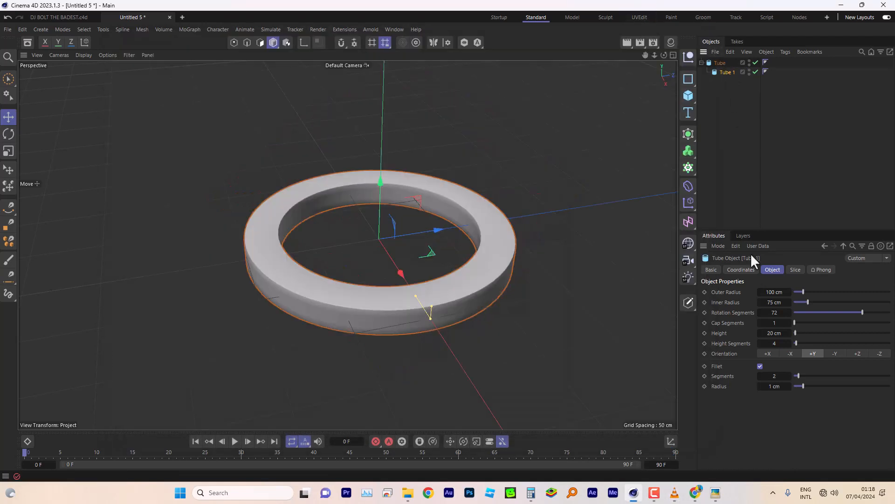
Rename the parent tube as MAIN.
{"action": "double_click", "coordinate": [720, 63]}
{"action": "type", "text": "MAIN"}
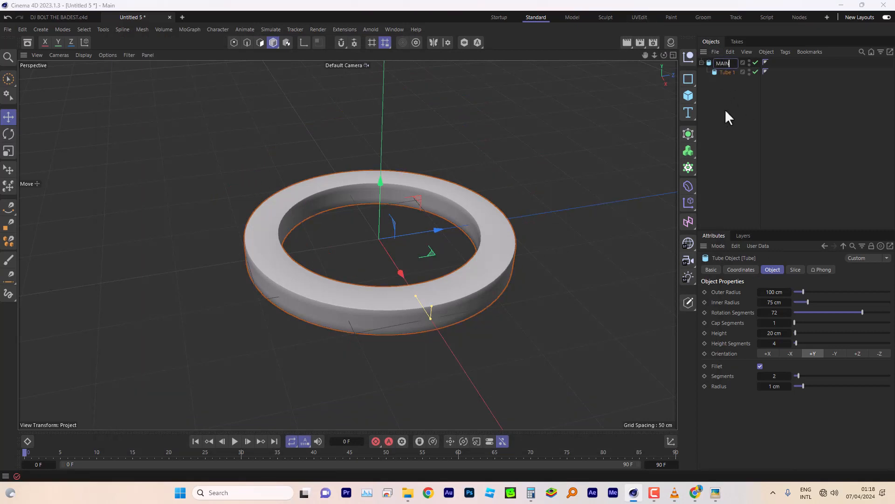
{"action": "left_click", "coordinate": [720, 76]}
Widen Tube 1's inner radius to about 90.2 cm and compare the ring with the TEST.mp4 reference.
{"action": "left_click", "coordinate": [726, 72]}
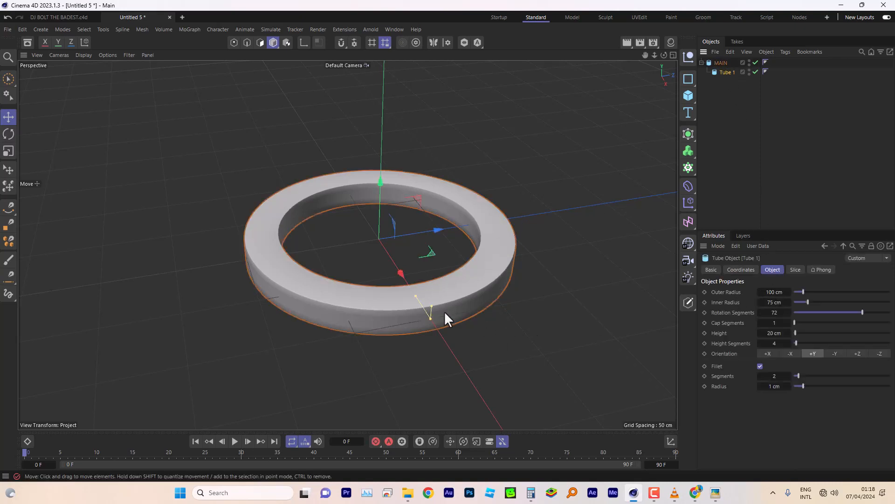
{"action": "left_click_drag", "start_coordinate": [415, 296], "coordinate": [426, 316]}
{"action": "mouse_move", "coordinate": [676, 495]}
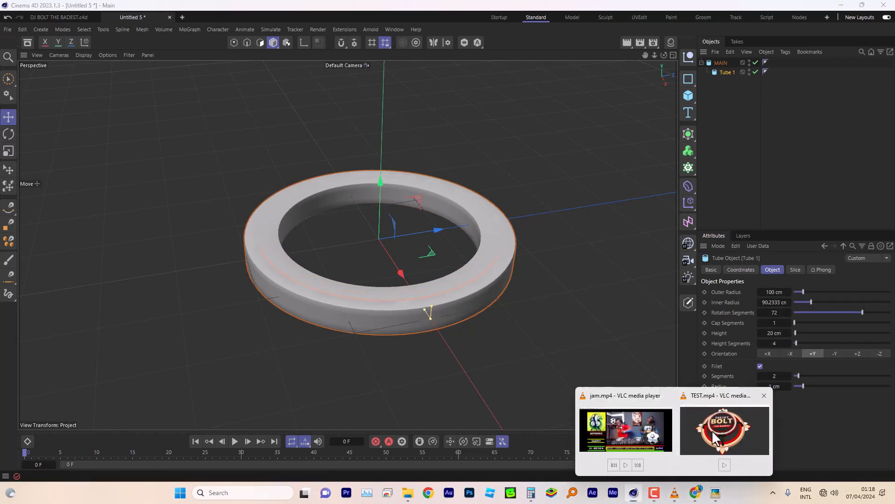
{"action": "left_click", "coordinate": [723, 433]}
{"action": "left_click_drag", "start_coordinate": [457, 49], "coordinate": [639, 57]}
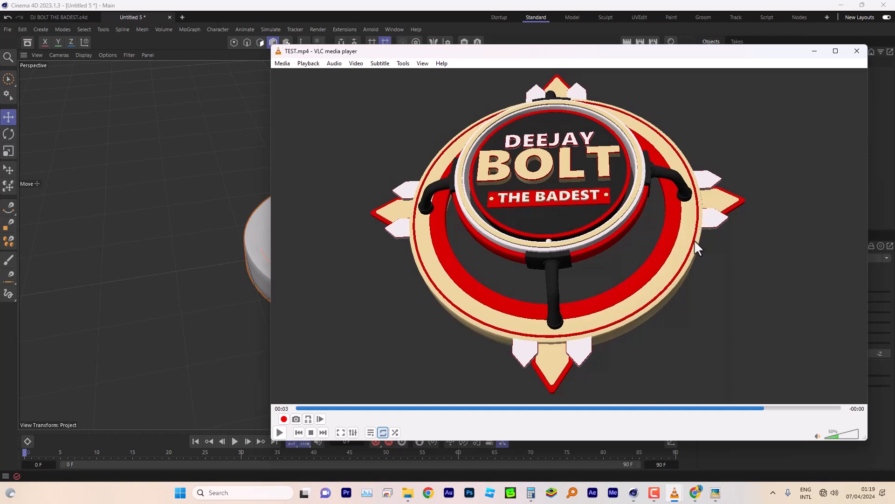
{"action": "left_click", "coordinate": [640, 7]}
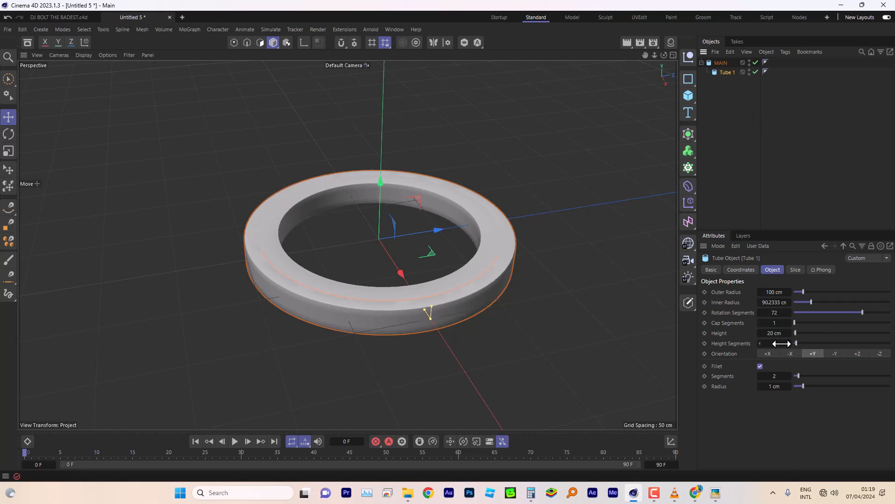
Give Tube 1 a 96 cm outer radius, 92 cm inner radius, 4 cm height and 0 cm fillet radius, raised to MAIN's top face.
{"action": "left_click_drag", "start_coordinate": [788, 332], "coordinate": [788, 291]}
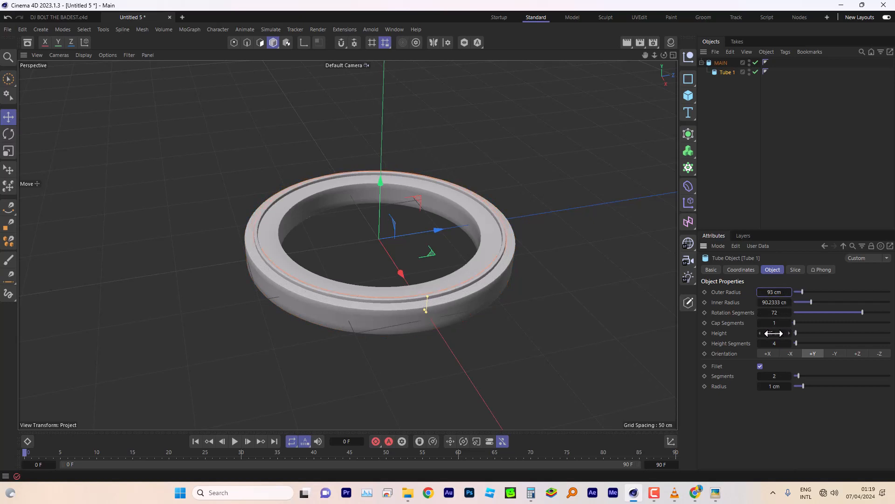
{"action": "left_click_drag", "start_coordinate": [773, 333], "coordinate": [755, 332]}
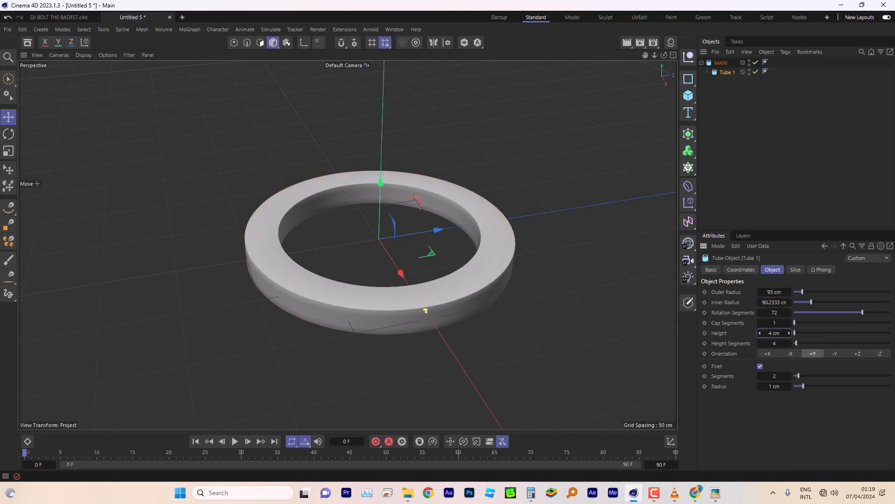
{"action": "left_click_drag", "start_coordinate": [379, 181], "coordinate": [377, 167]}
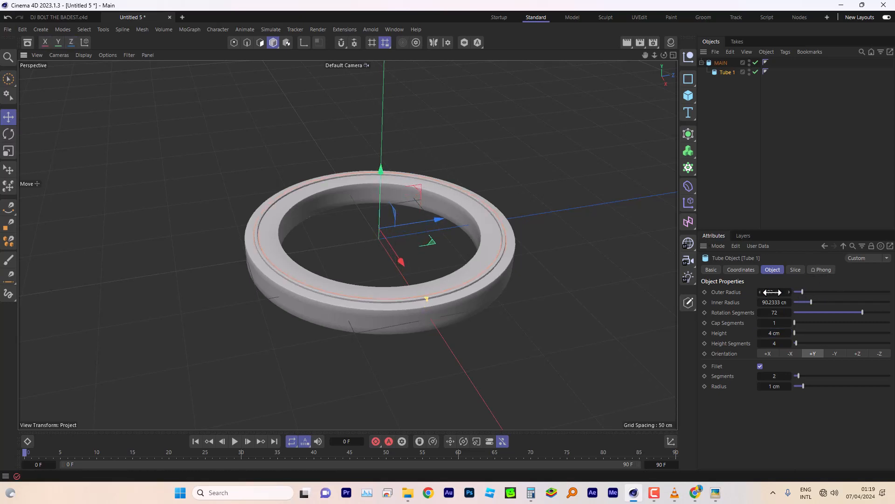
{"action": "left_click_drag", "start_coordinate": [772, 292], "coordinate": [779, 302]}
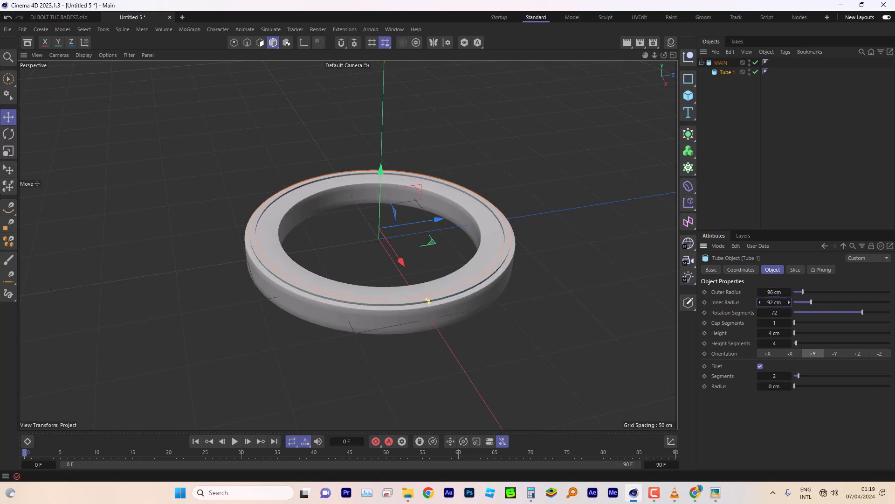
Narrow the Tube 1 trim by setting its inner radius to 95 cm.
{"action": "left_click", "coordinate": [759, 302]}
{"action": "left_click", "coordinate": [759, 302]}
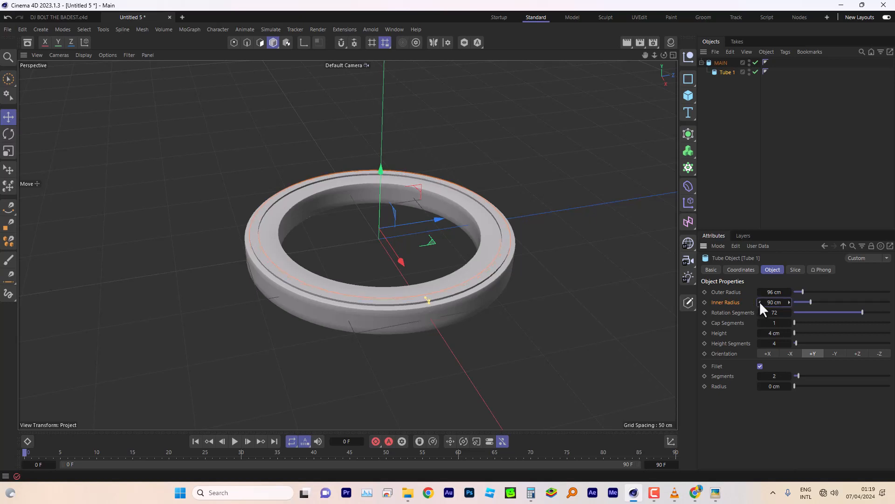
{"action": "left_click", "coordinate": [787, 302]}
{"action": "left_click", "coordinate": [788, 302]}
{"action": "left_click", "coordinate": [788, 301]}
{"action": "left_click", "coordinate": [787, 302]}
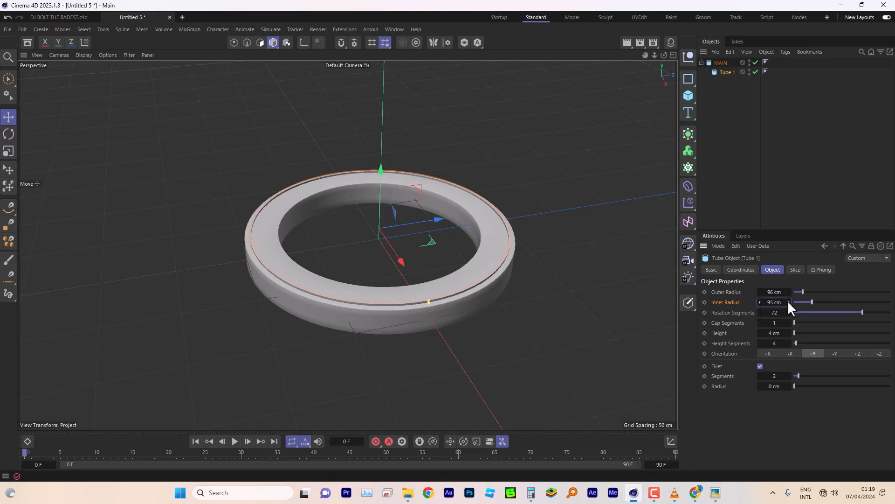
Inspect the Tube 1 trim up close and compare its thickness with the thin red line in the TEST.mp4 reference.
{"action": "scroll", "coordinate": [494, 270], "scroll_direction": "up", "scroll_amount": 4}
{"action": "scroll", "coordinate": [494, 270], "scroll_direction": "up", "scroll_amount": 2}
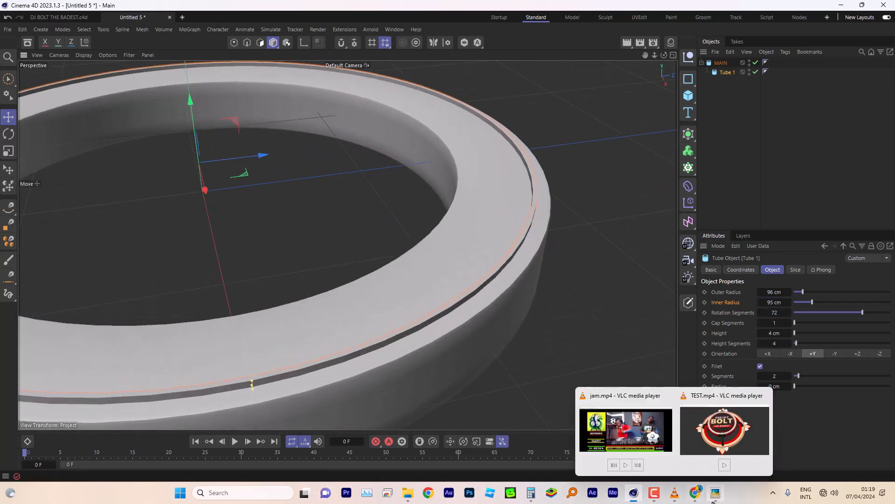
{"action": "left_click", "coordinate": [730, 440]}
{"action": "left_click", "coordinate": [693, 59]}
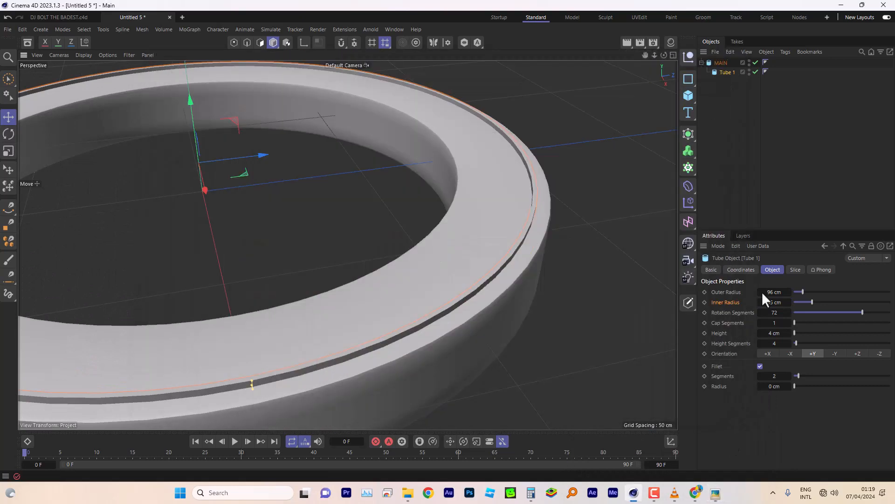
{"action": "mouse_move", "coordinate": [674, 493]}
{"action": "left_click", "coordinate": [720, 447]}
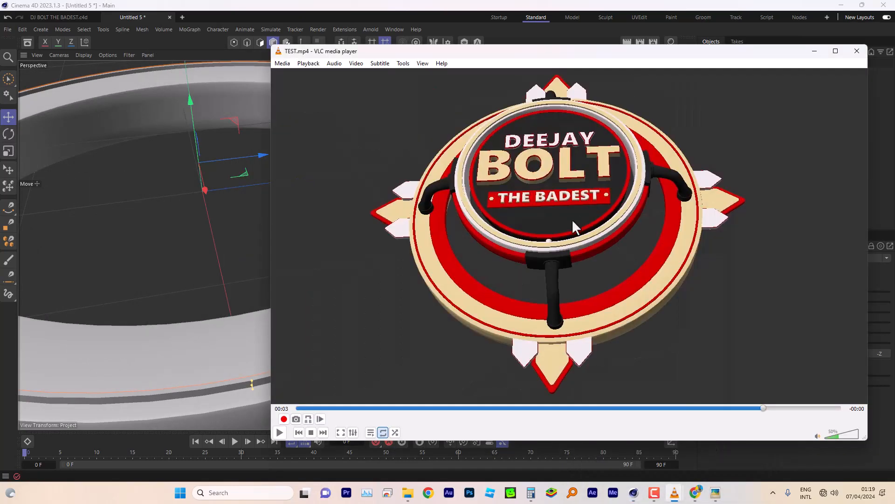
{"action": "left_click_drag", "start_coordinate": [539, 54], "coordinate": [618, 32]}
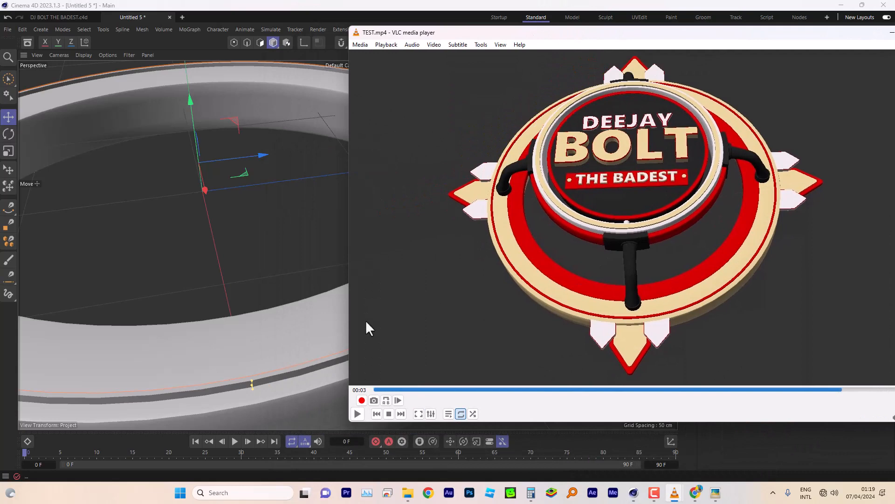
{"action": "left_click", "coordinate": [321, 5]}
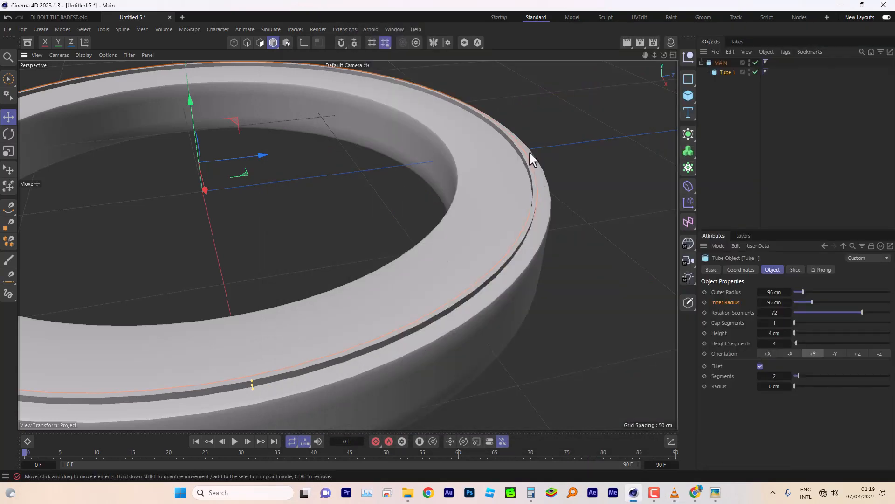
Settle Tube 1's inner radius at 95 cm and set its fillet radius to 0.2 cm.
{"action": "left_click", "coordinate": [787, 301]}
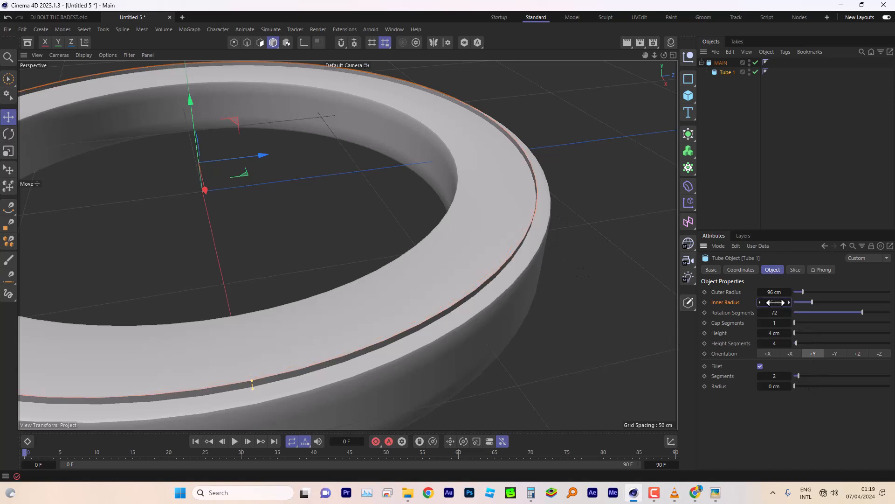
{"action": "left_click_drag", "start_coordinate": [776, 302], "coordinate": [761, 303]}
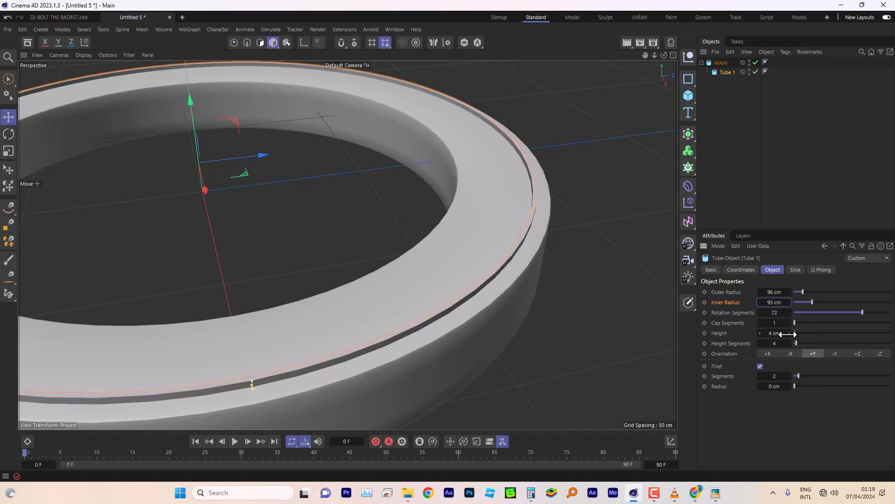
{"action": "left_click", "coordinate": [772, 386]}
{"action": "type", "text": "0.2"}
{"action": "left_click", "coordinate": [773, 377]}
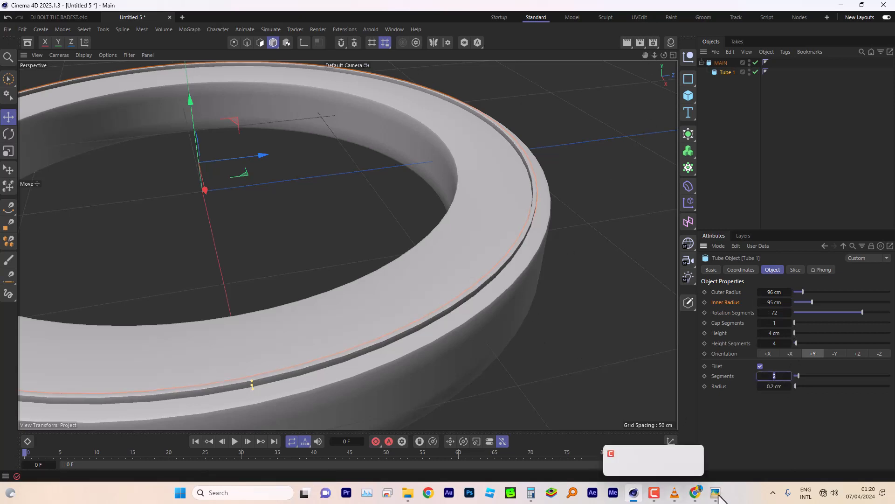
Scrub TEST.mp4 back to an early frame and examine the base's concentric rings from a tilted angle.
{"action": "mouse_move", "coordinate": [716, 493]}
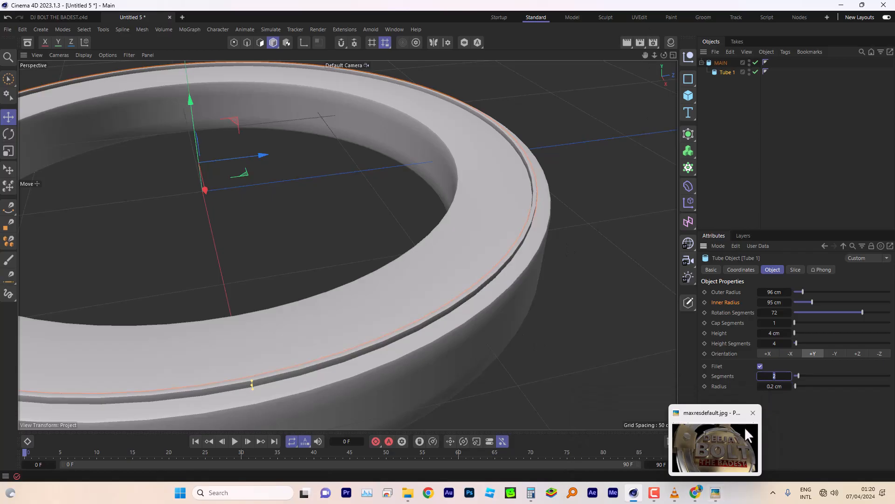
{"action": "mouse_move", "coordinate": [674, 493]}
{"action": "left_click", "coordinate": [733, 442]}
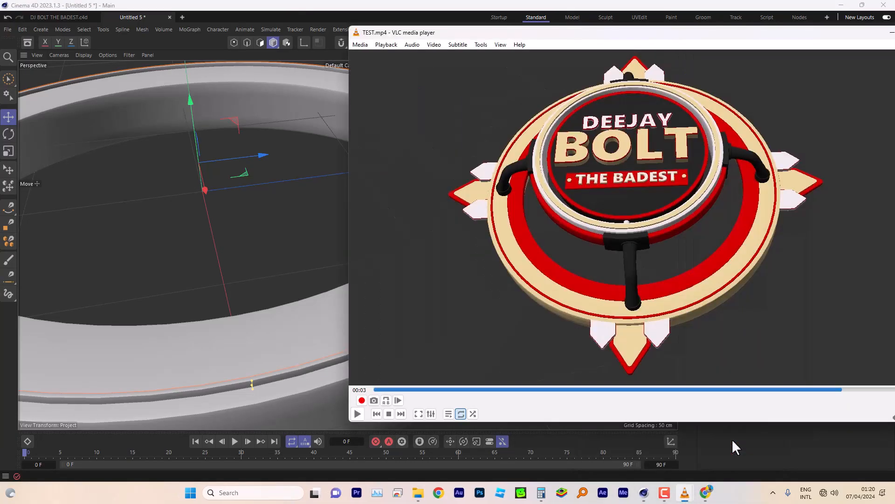
{"action": "left_click", "coordinate": [760, 390]}
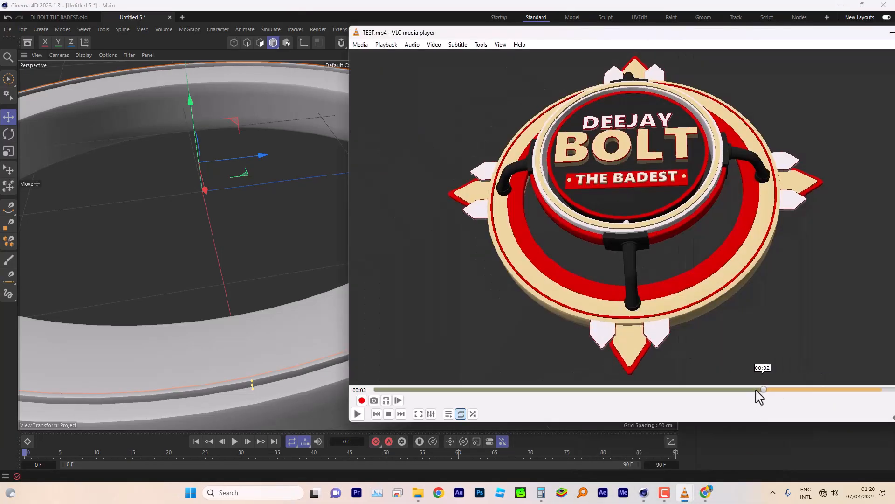
{"action": "left_click_drag", "start_coordinate": [756, 391], "coordinate": [478, 398]}
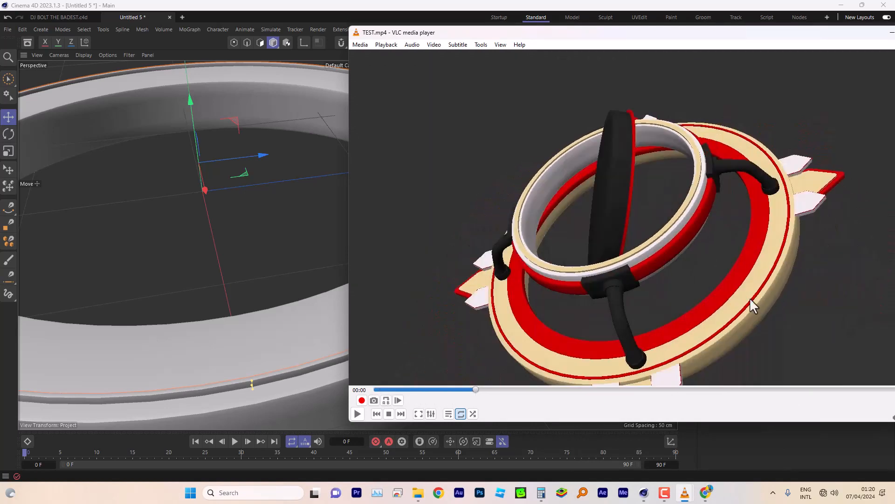
{"action": "key", "text": "alt+Tab"}
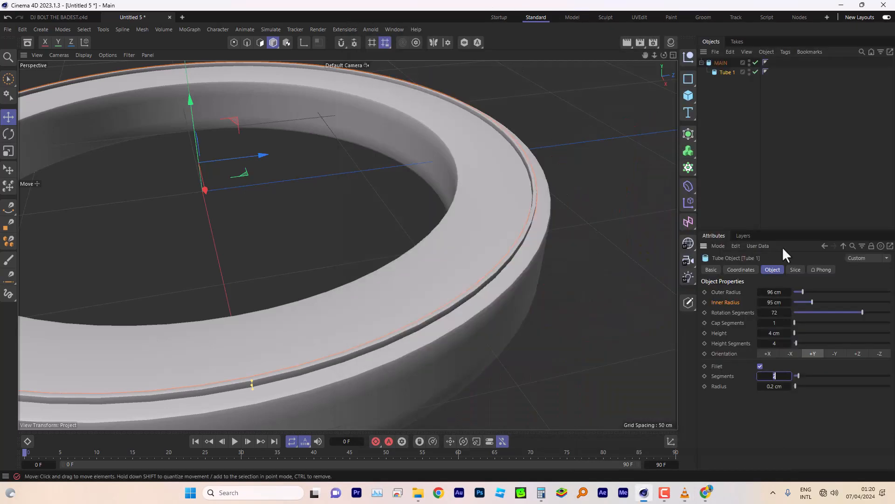
Duplicate Tube 1 inside the MAIN group and name the copy Tube2.
{"action": "left_click_drag", "start_coordinate": [726, 71], "coordinate": [730, 78], "text": "ctrl"}
{"action": "double_click", "coordinate": [733, 83]}
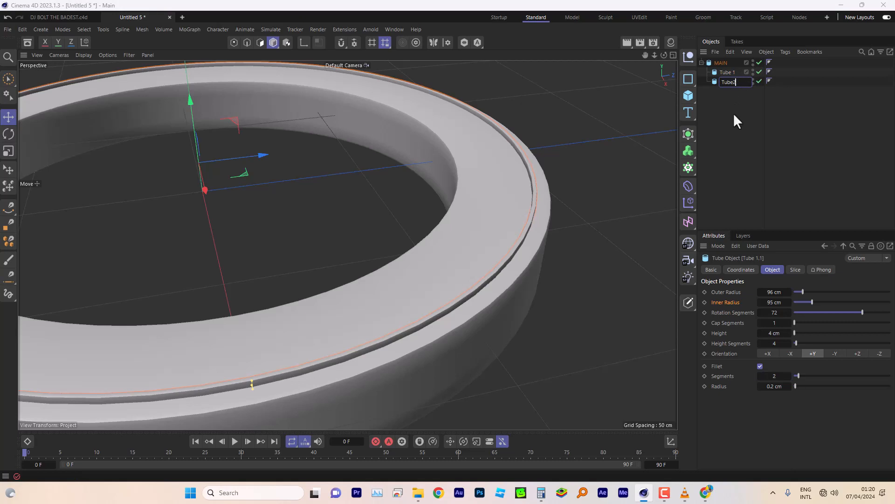
{"action": "type", "text": "2"}
{"action": "key", "text": "Return"}
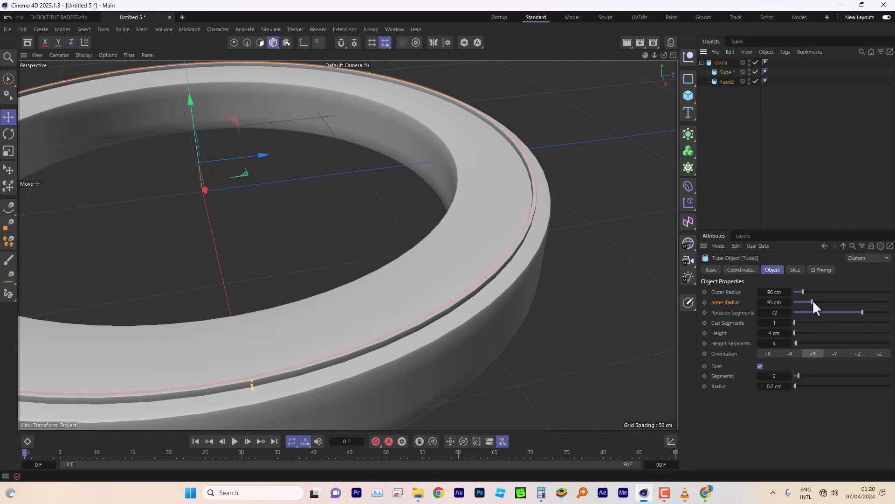
Shrink Tube2 into a trim around MAIN's inner edge, with a 79 cm outer radius and a 71 cm inner radius.
{"action": "left_click_drag", "start_coordinate": [813, 300], "coordinate": [801, 292]}
{"action": "left_click", "coordinate": [759, 292]}
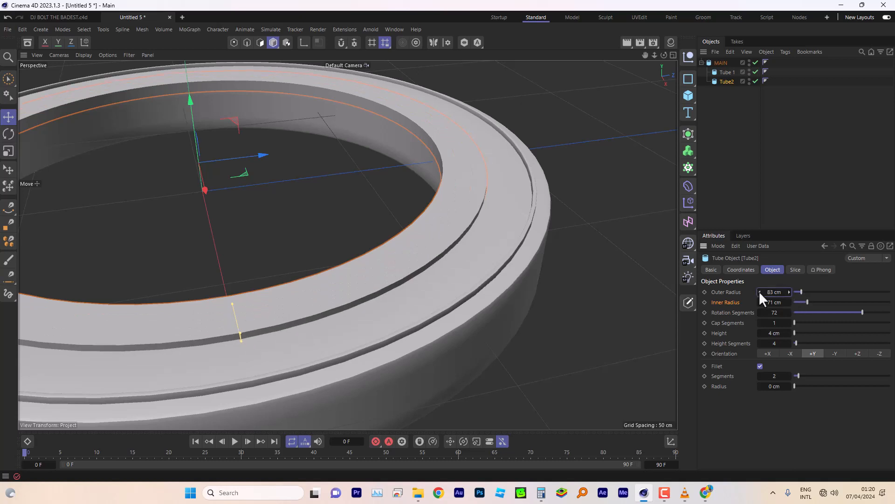
{"action": "left_click", "coordinate": [759, 291]}
{"action": "left_click", "coordinate": [760, 291]}
{"action": "left_click", "coordinate": [759, 291]}
{"action": "left_click", "coordinate": [760, 291]}
Compare Tube2 with the red inner band in a slightly later frame of TEST.mp4, then return to Cinema 4D.
{"action": "mouse_move", "coordinate": [685, 493]}
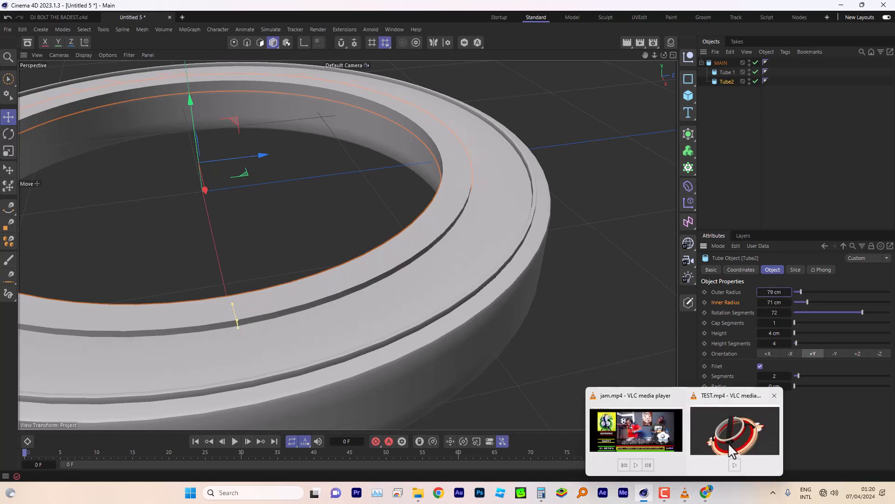
{"action": "left_click", "coordinate": [726, 436]}
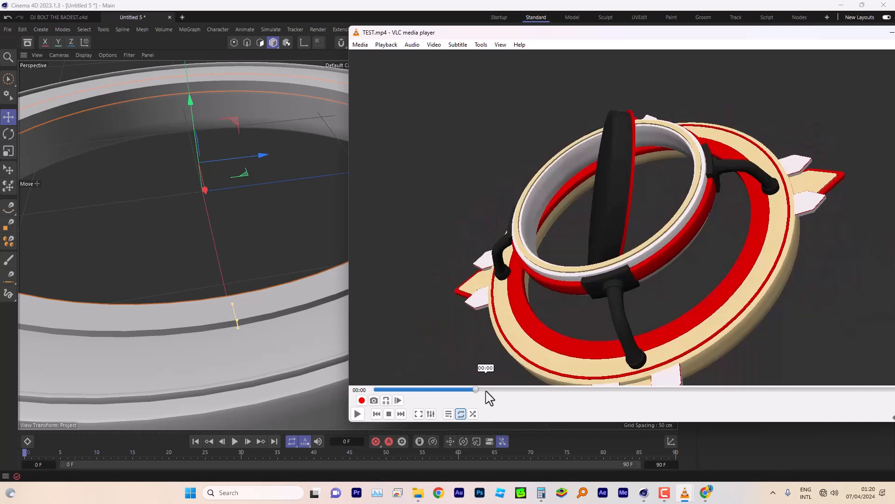
{"action": "left_click", "coordinate": [508, 389]}
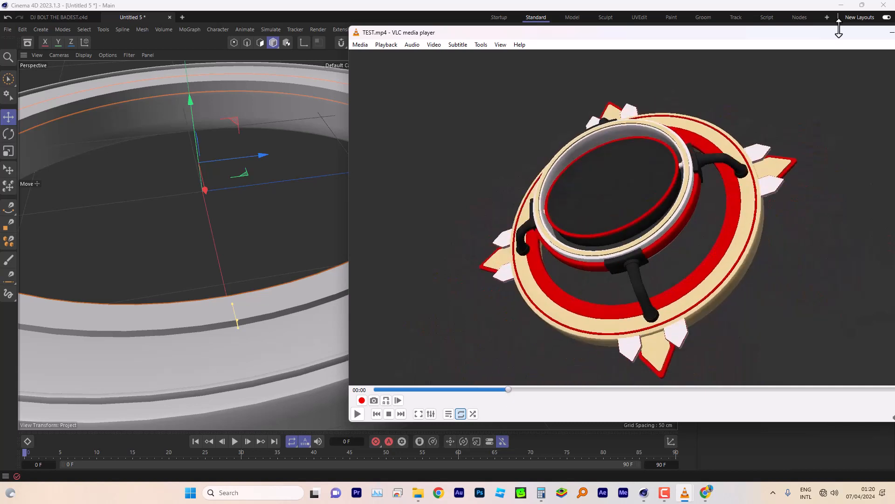
{"action": "left_click_drag", "start_coordinate": [851, 36], "coordinate": [750, 37]}
{"action": "left_click", "coordinate": [790, 35]}
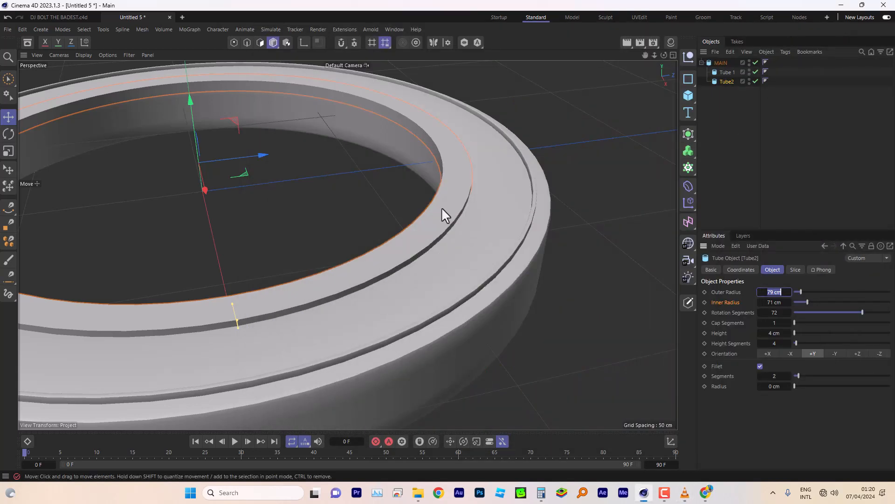
Set Tube2's fillet radius to 0.2 cm.
{"action": "left_click", "coordinate": [788, 386]}
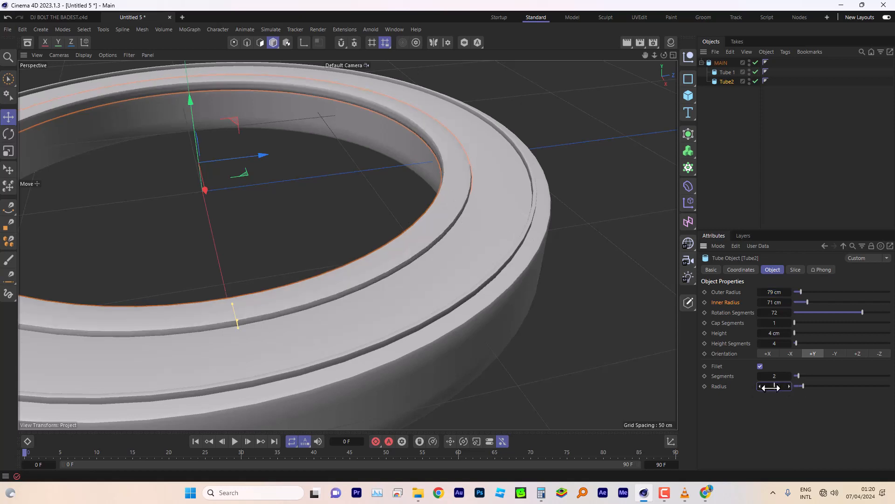
{"action": "left_click", "coordinate": [771, 386]}
{"action": "type", "text": ".2"}
{"action": "left_click", "coordinate": [775, 376]}
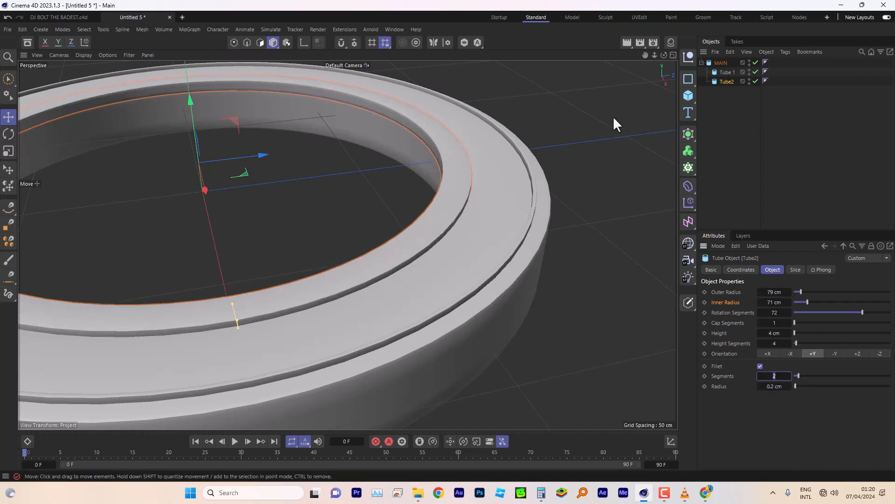
View the whole ring, close the Chrome downloads window and play TEST.mp4 to study the raised upper ring.
{"action": "left_click_drag", "start_coordinate": [650, 55], "coordinate": [646, 61]}
{"action": "mouse_move", "coordinate": [685, 493]}
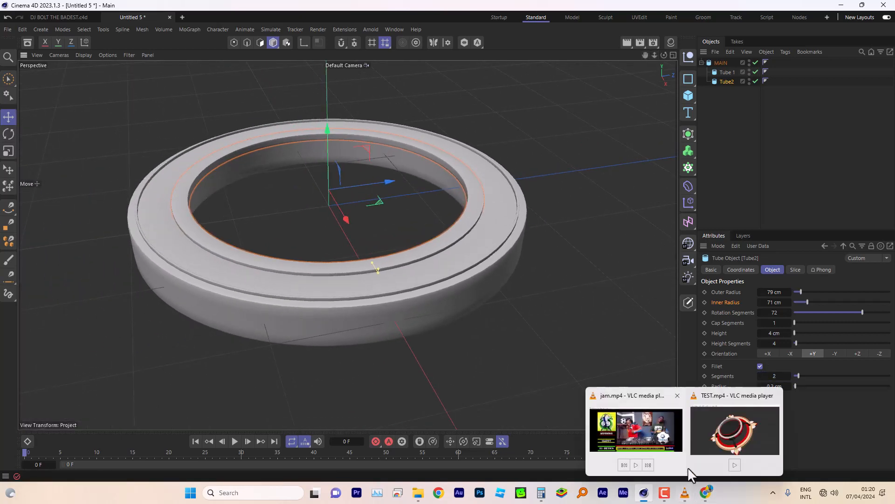
{"action": "left_click", "coordinate": [724, 441]}
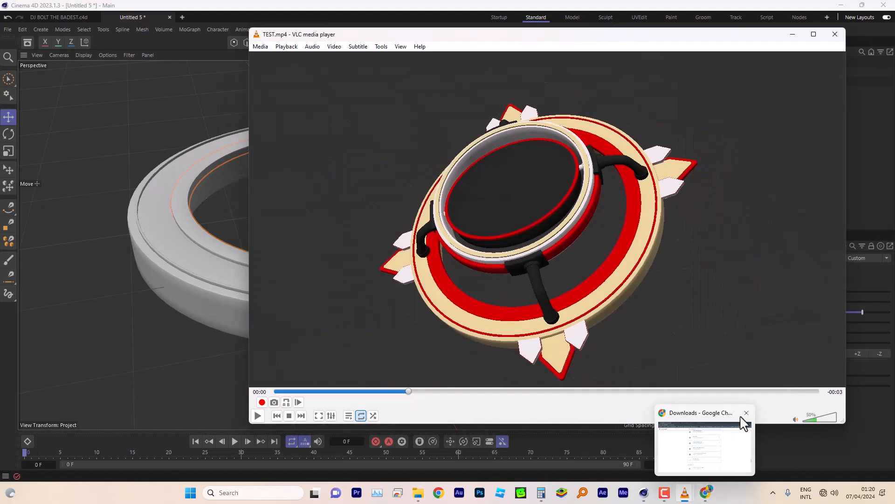
{"action": "left_click", "coordinate": [740, 420]}
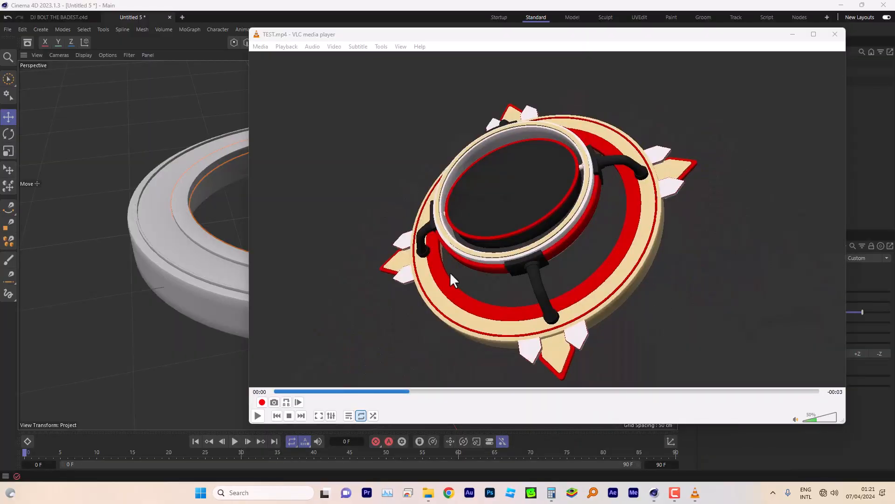
{"action": "scroll", "coordinate": [564, 213], "scroll_direction": "up", "scroll_amount": 1}
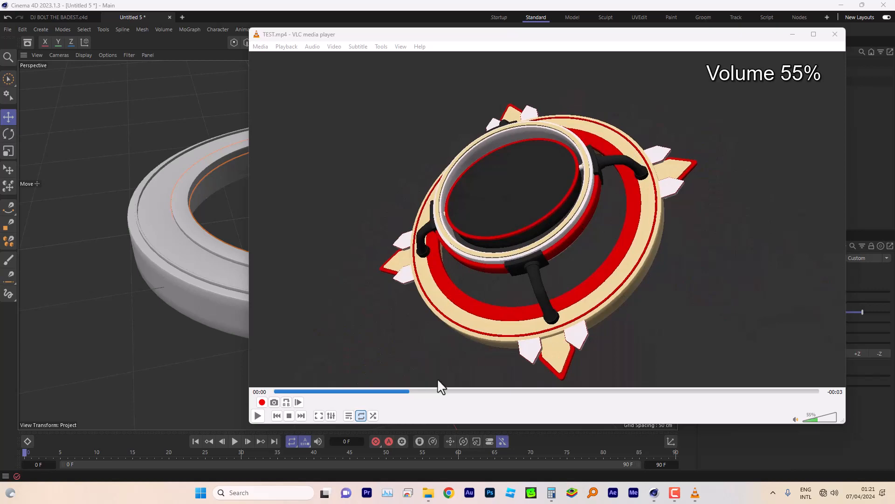
{"action": "left_click", "coordinate": [258, 415]}
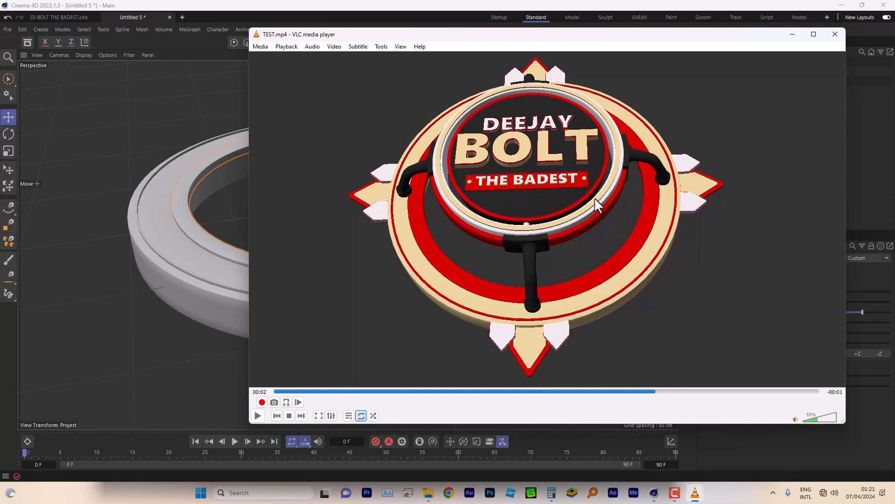
{"action": "left_click", "coordinate": [793, 35]}
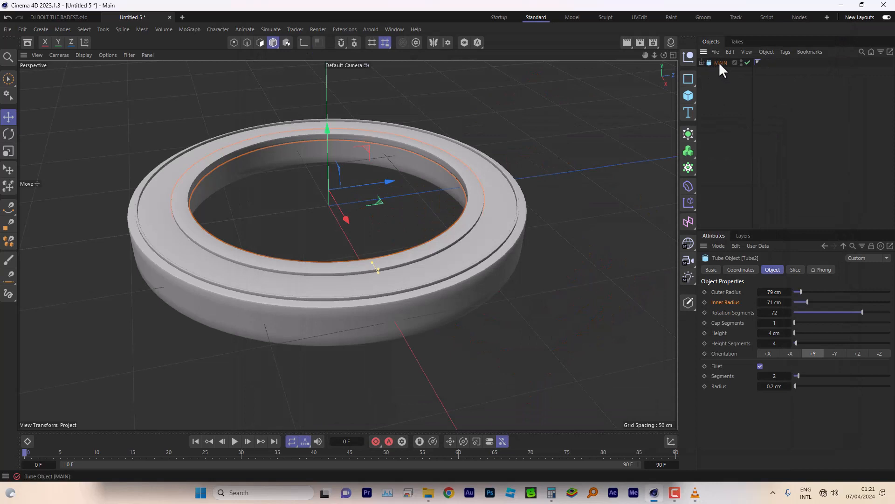
Duplicate MAIN together with its child tubes and name the copy TOP.
{"action": "left_click", "coordinate": [720, 62]}
{"action": "left_click_drag", "start_coordinate": [720, 63], "coordinate": [726, 93], "text": "ctrl"}
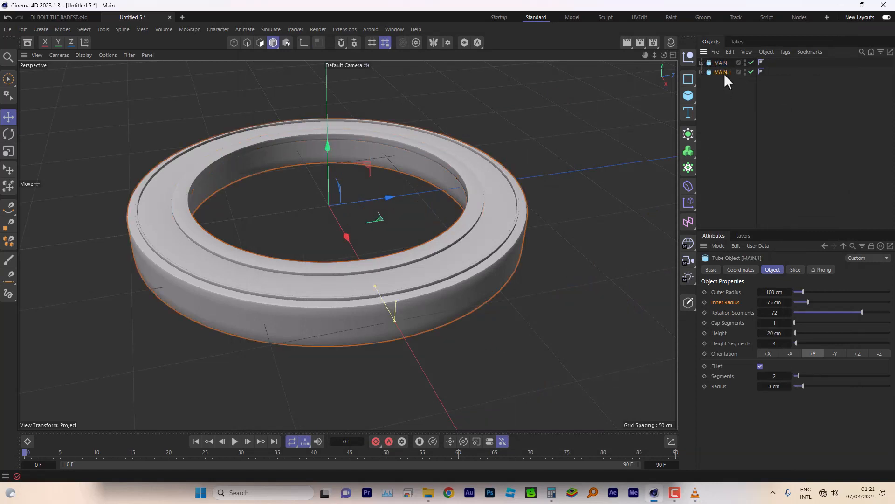
{"action": "double_click", "coordinate": [722, 73]}
{"action": "type", "text": "To"}
{"action": "left_click", "coordinate": [722, 102]}
{"action": "double_click", "coordinate": [720, 74]}
{"action": "type", "text": "TOP"}
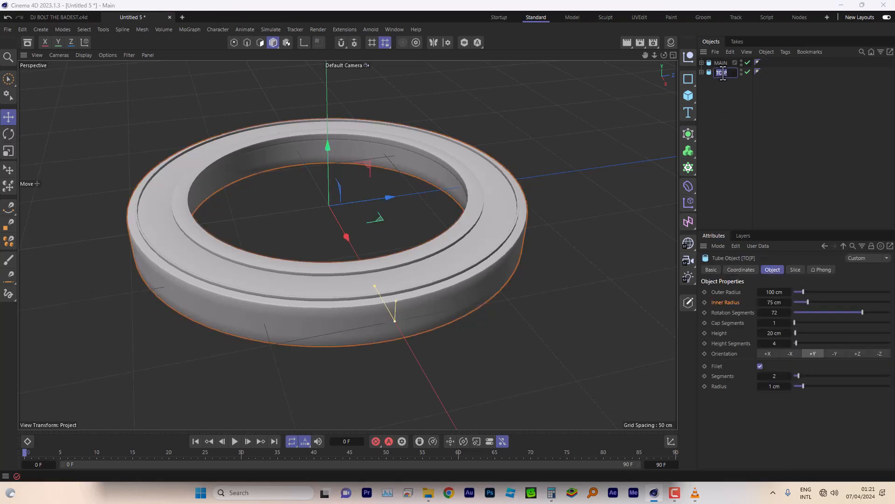
{"action": "left_click", "coordinate": [734, 120]}
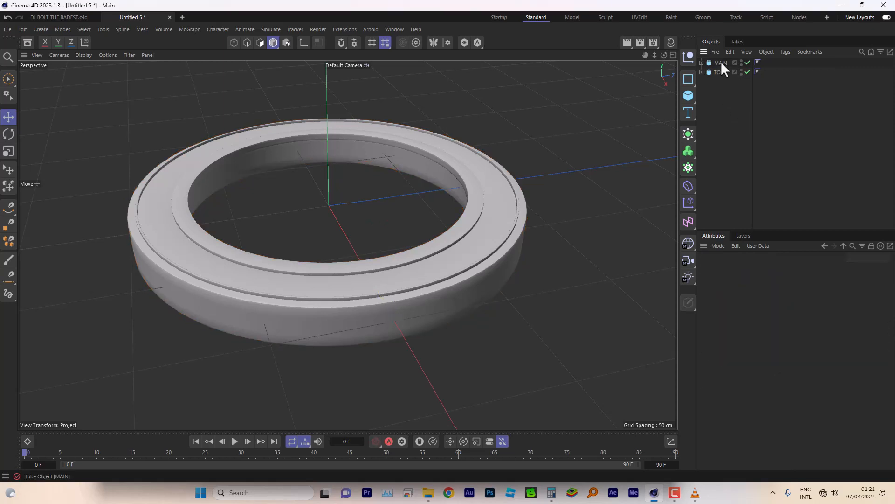
Place TOP above MAIN in the object hierarchy and raise it about 42 cm along the Y axis.
{"action": "left_click_drag", "start_coordinate": [722, 73], "coordinate": [718, 62]}
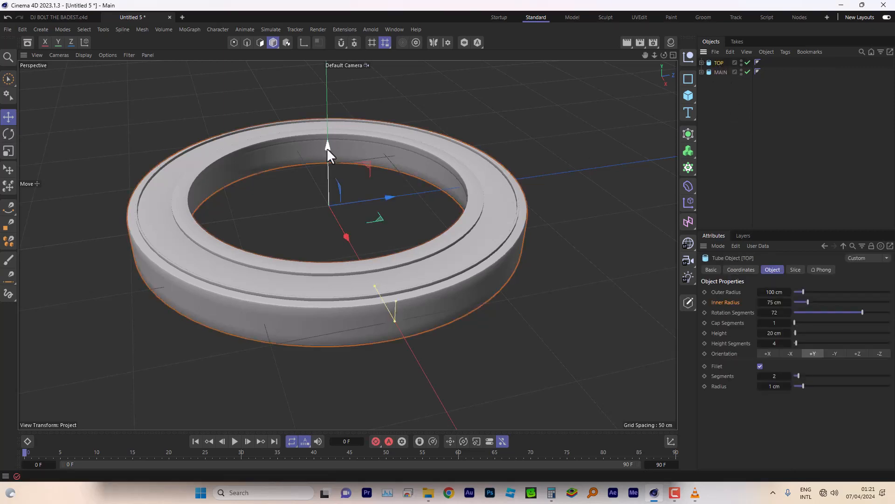
{"action": "left_click_drag", "start_coordinate": [326, 148], "coordinate": [335, 65]}
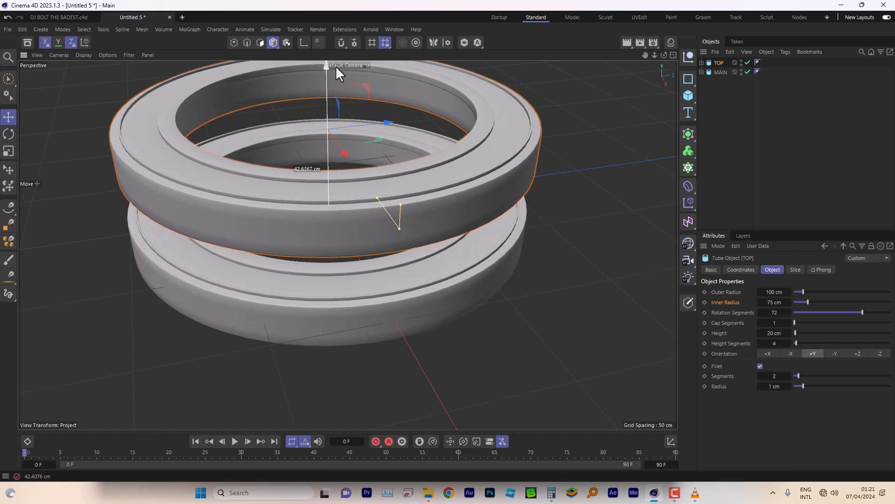
Reduce the outer radius of the TOP tube to 83 cm.
{"action": "left_click", "coordinate": [702, 72]}
{"action": "left_click", "coordinate": [720, 72]}
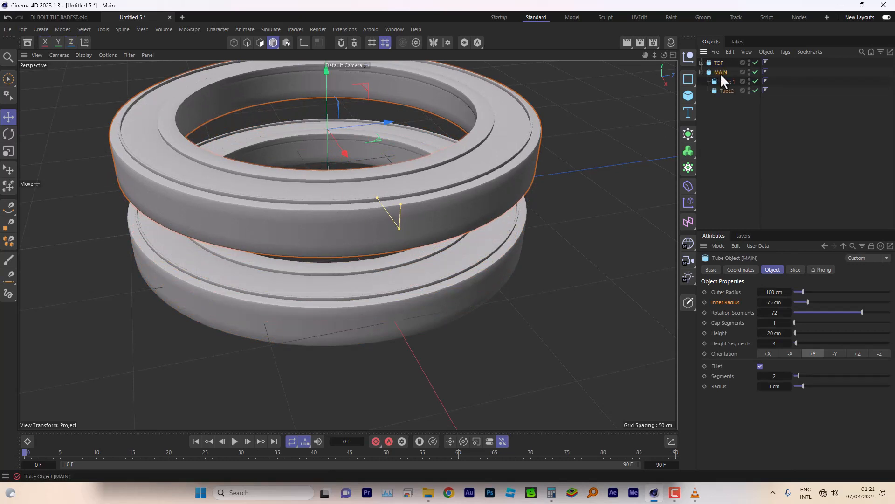
{"action": "left_click", "coordinate": [702, 72]}
{"action": "left_click", "coordinate": [716, 62]}
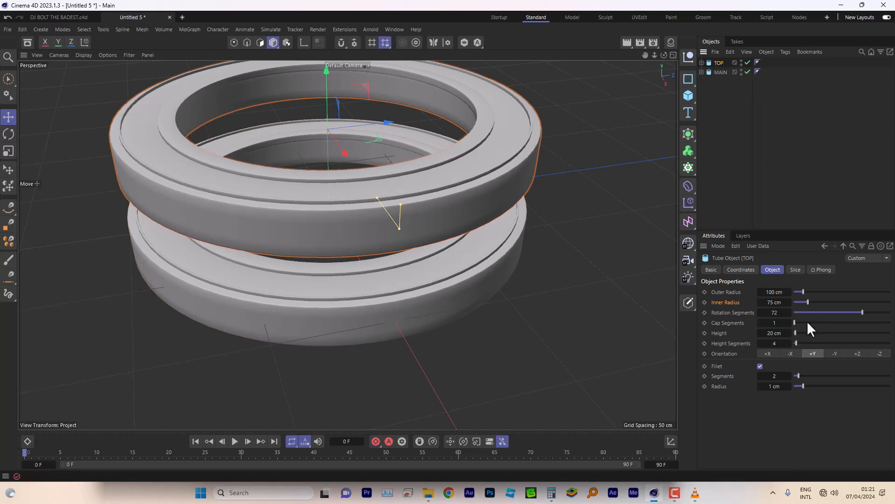
{"action": "left_click_drag", "start_coordinate": [770, 292], "coordinate": [765, 250]}
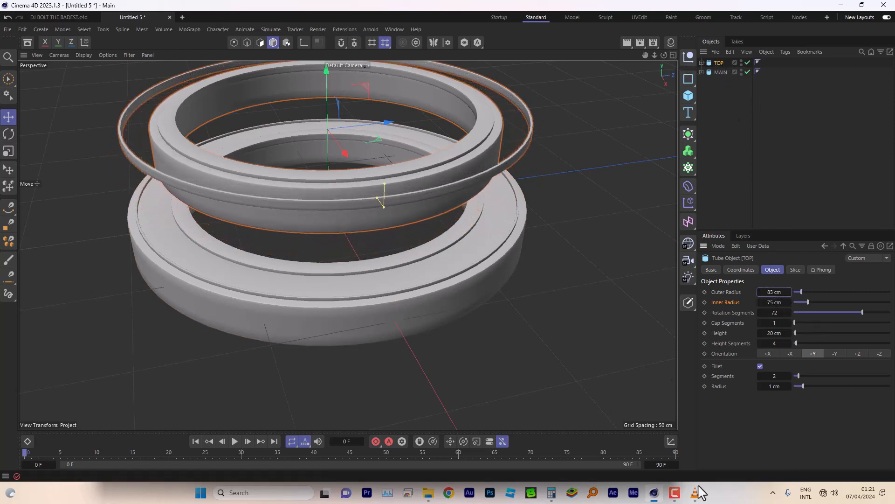
Check the raised ring at earlier moments of TEST.mp4 and set TOP's outer radius to 79 cm and inner radius to 57 cm.
{"action": "mouse_move", "coordinate": [694, 492]}
{"action": "left_click", "coordinate": [726, 438]}
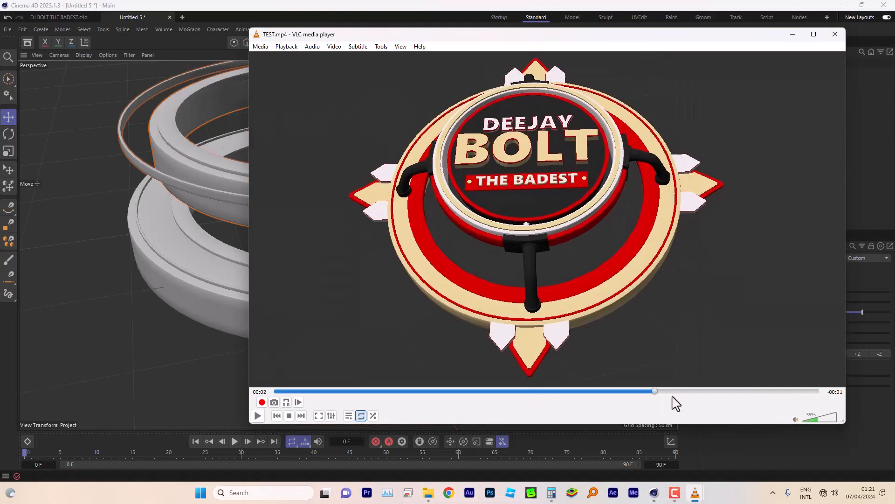
{"action": "left_click", "coordinate": [597, 391]}
{"action": "left_click_drag", "start_coordinate": [589, 407], "coordinate": [366, 409]}
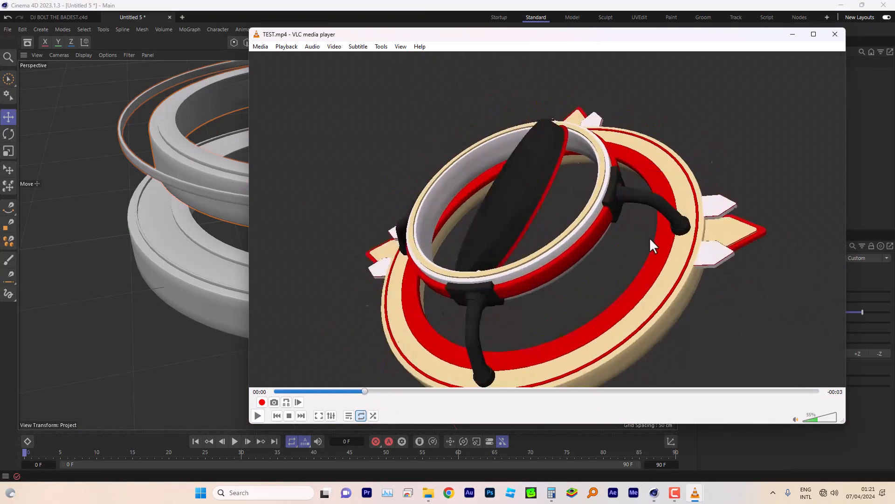
{"action": "left_click", "coordinate": [793, 35]}
{"action": "left_click", "coordinate": [717, 62]}
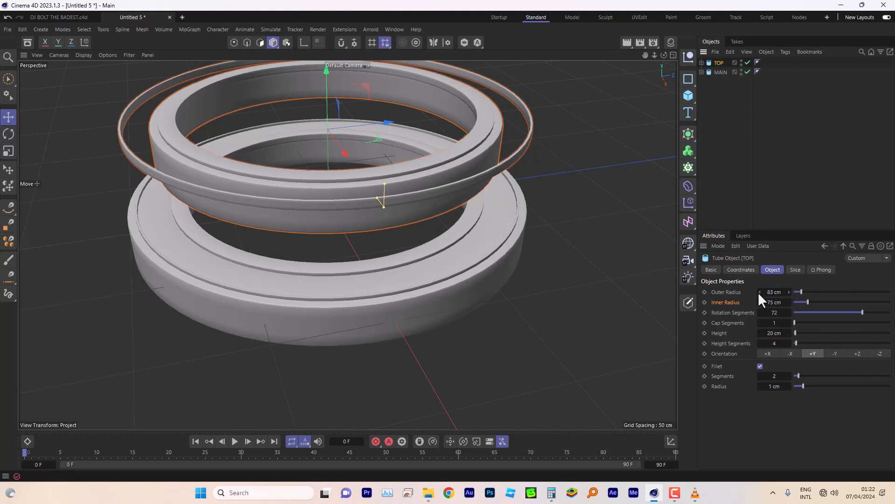
{"action": "mouse_move", "coordinate": [762, 294]}
{"action": "left_mouse_down"}
{"action": "mouse_move", "coordinate": [755, 293]}
{"action": "mouse_move", "coordinate": [768, 303]}
{"action": "mouse_move", "coordinate": [758, 303]}
{"action": "left_mouse_up"}
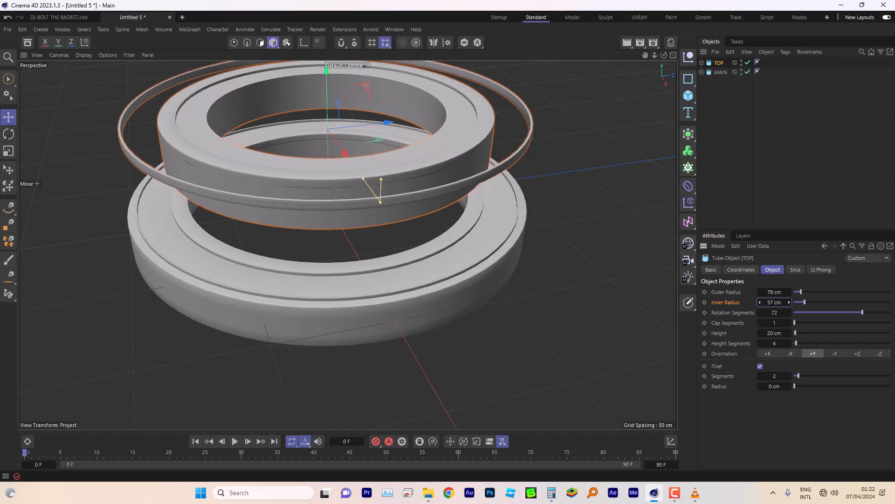
Scale TOP and its child tubes down uniformly in the top view until the thin outer tube meets the base ring's inner edge.
{"action": "left_click", "coordinate": [674, 56]}
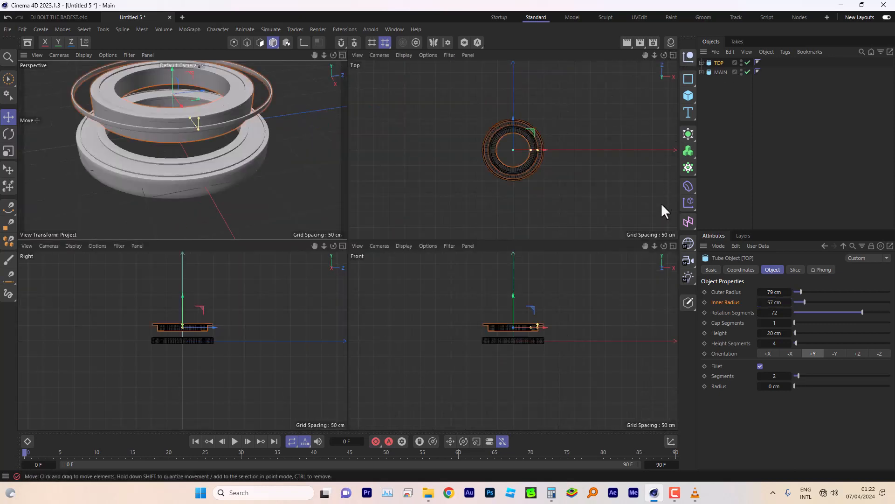
{"action": "left_click", "coordinate": [673, 55]}
{"action": "scroll", "coordinate": [325, 217], "scroll_direction": "up", "scroll_amount": 5}
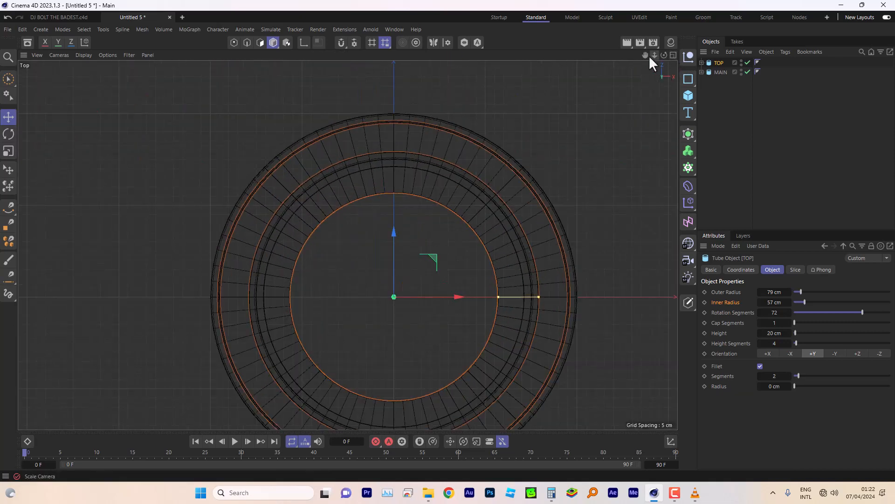
{"action": "left_click_drag", "start_coordinate": [647, 55], "coordinate": [662, 0]}
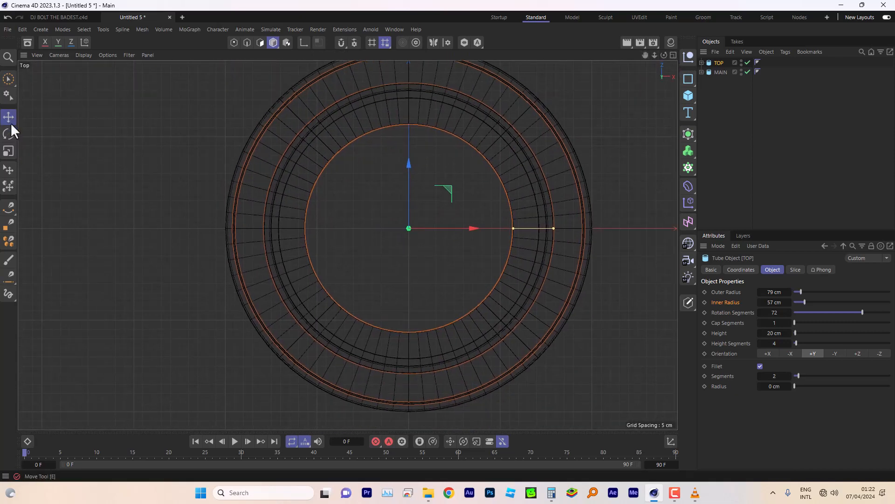
{"action": "left_click", "coordinate": [9, 150]}
{"action": "left_click_drag", "start_coordinate": [486, 211], "coordinate": [416, 202]}
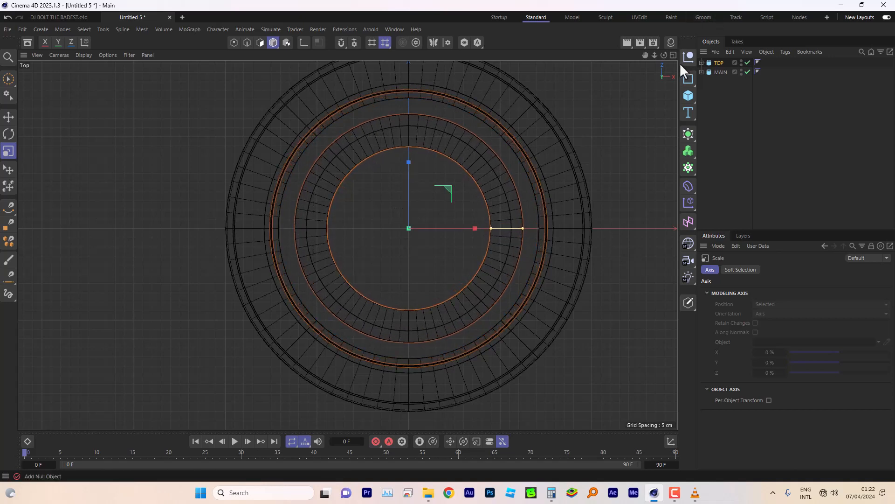
{"action": "left_click", "coordinate": [673, 55]}
{"action": "left_click", "coordinate": [343, 56]}
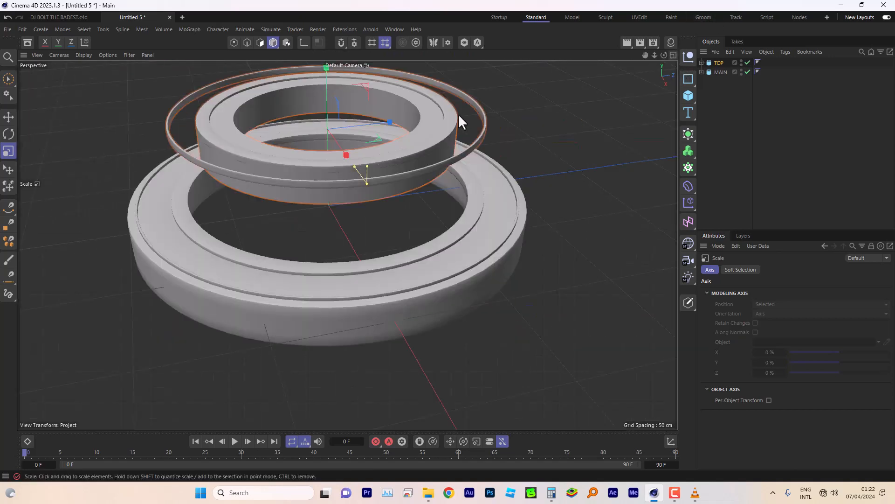
{"action": "left_click_drag", "start_coordinate": [646, 55], "coordinate": [664, 58]}
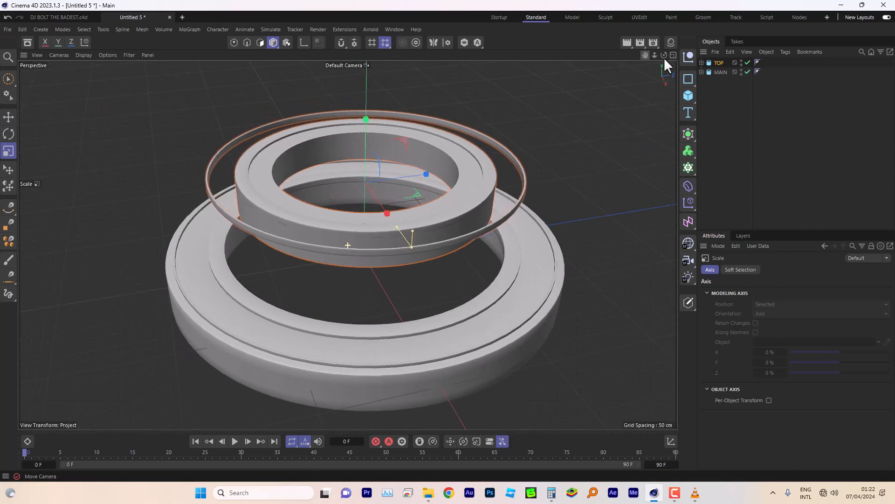
Check the side trim in TEST.mp4 and increase the height of Tube 1 under TOP to 7.148 cm.
{"action": "left_click", "coordinate": [701, 62]}
{"action": "left_click", "coordinate": [725, 80]}
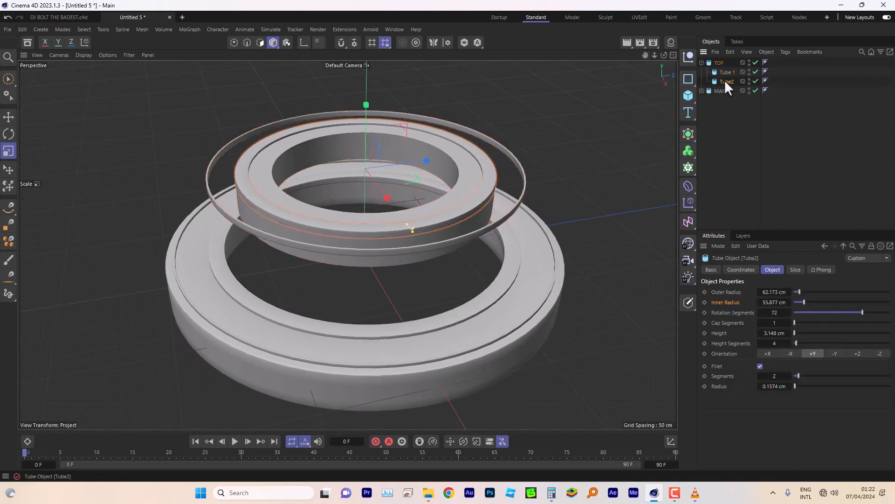
{"action": "left_click", "coordinate": [726, 72]}
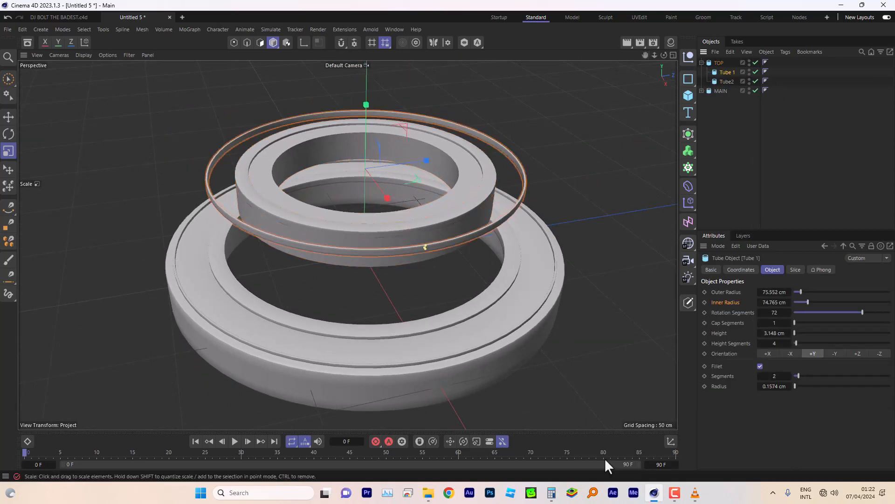
{"action": "mouse_move", "coordinate": [695, 493]}
{"action": "left_click", "coordinate": [750, 433]}
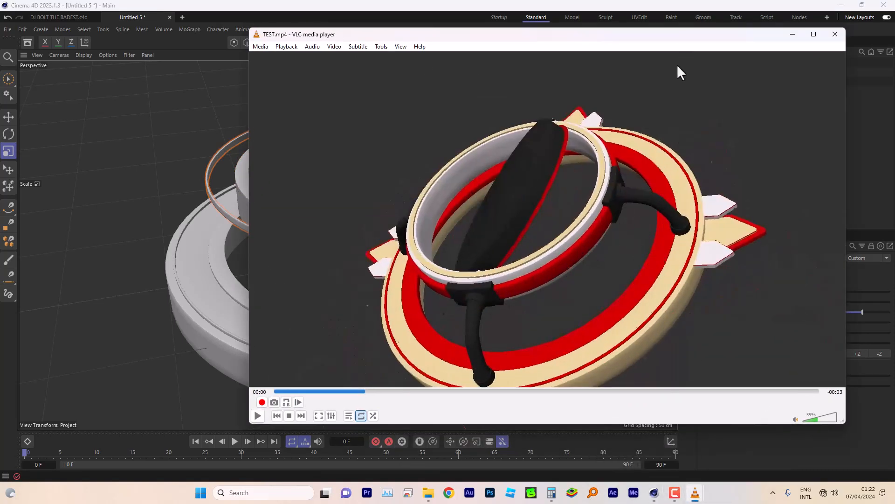
{"action": "left_click", "coordinate": [682, 4]}
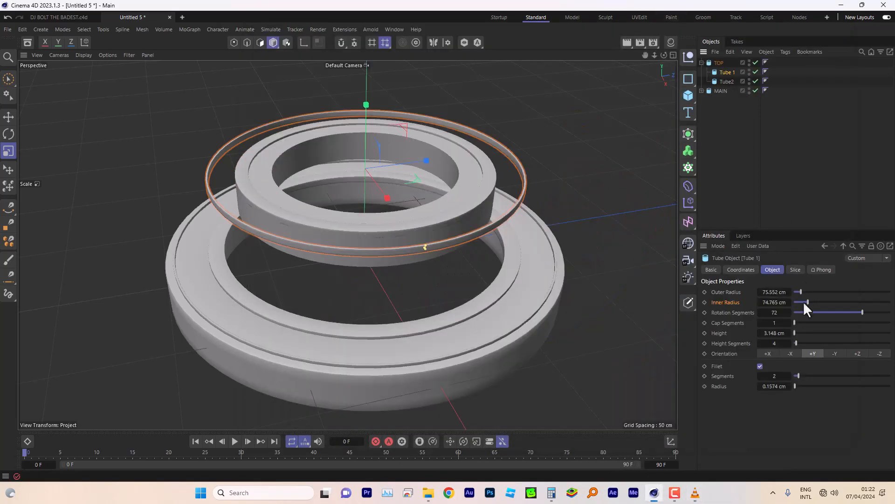
{"action": "left_click", "coordinate": [788, 332]}
{"action": "left_click", "coordinate": [788, 331]}
{"action": "left_click", "coordinate": [788, 332]}
{"action": "left_click", "coordinate": [788, 332]}
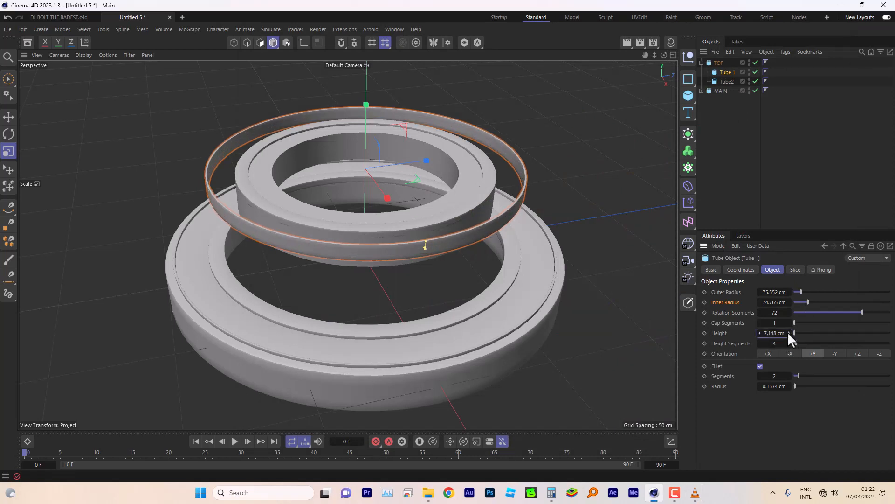
Lower Tube 1 along the Y axis in the front view to around the middle of the upper ring's side.
{"action": "left_click", "coordinate": [673, 55]}
{"action": "left_click", "coordinate": [673, 245]}
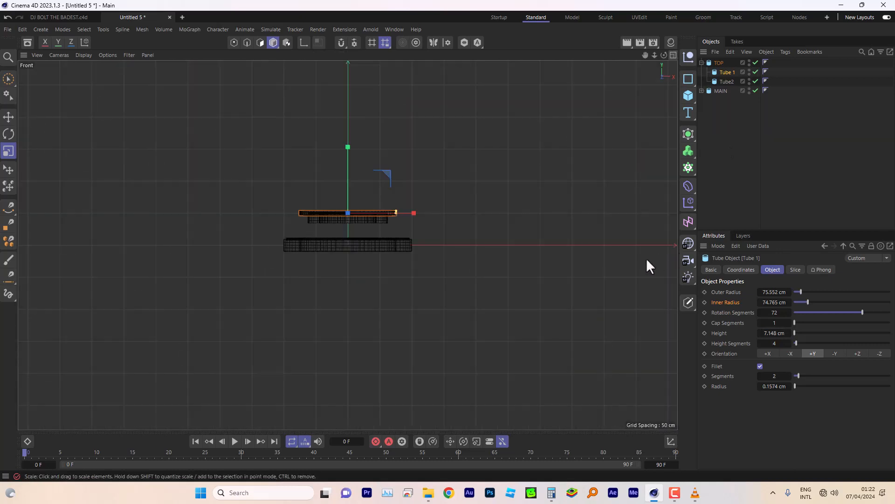
{"action": "scroll", "coordinate": [343, 233], "scroll_direction": "up", "scroll_amount": 5}
{"action": "scroll", "coordinate": [341, 184], "scroll_direction": "up", "scroll_amount": 3}
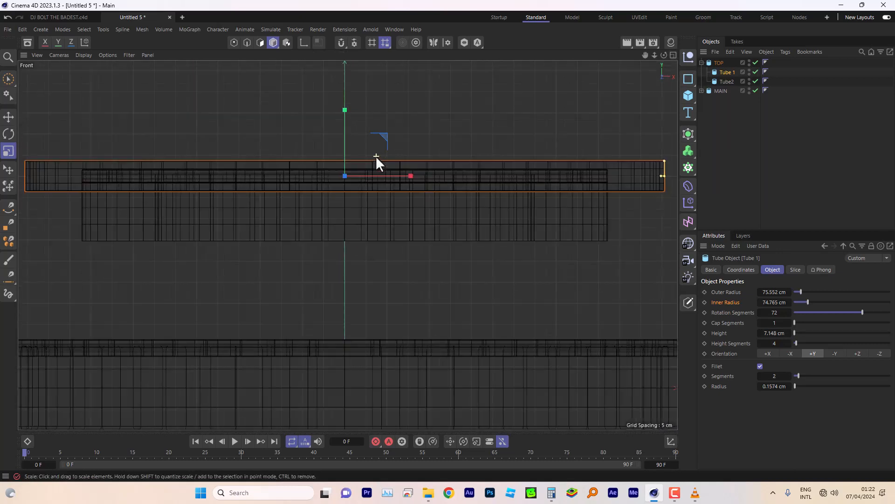
{"action": "left_click", "coordinate": [8, 117]}
{"action": "left_click_drag", "start_coordinate": [345, 111], "coordinate": [345, 136]}
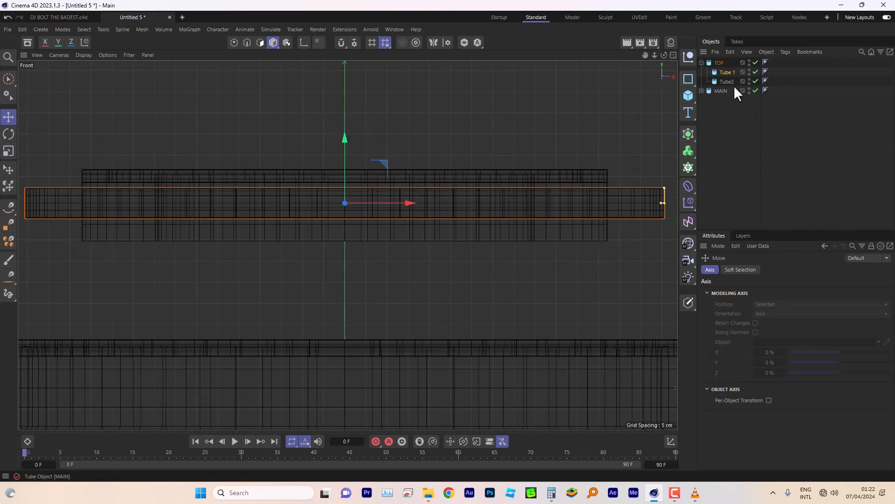
Set Tube 1's outer radius to 63 cm, inner radius to 62 cm and height to 7 cm.
{"action": "left_click", "coordinate": [728, 74]}
{"action": "mouse_move", "coordinate": [774, 293]}
{"action": "left_mouse_down"}
{"action": "mouse_move", "coordinate": [751, 293]}
{"action": "mouse_move", "coordinate": [759, 292]}
{"action": "left_mouse_up"}
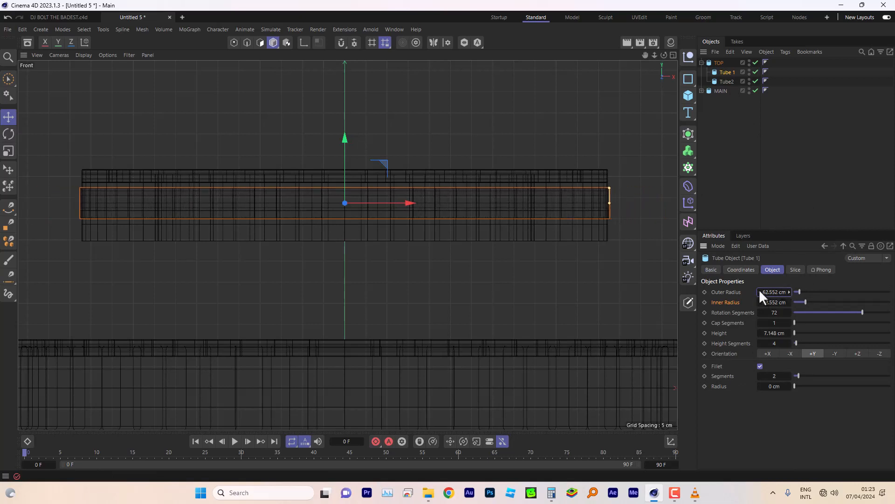
{"action": "left_click", "coordinate": [789, 292]}
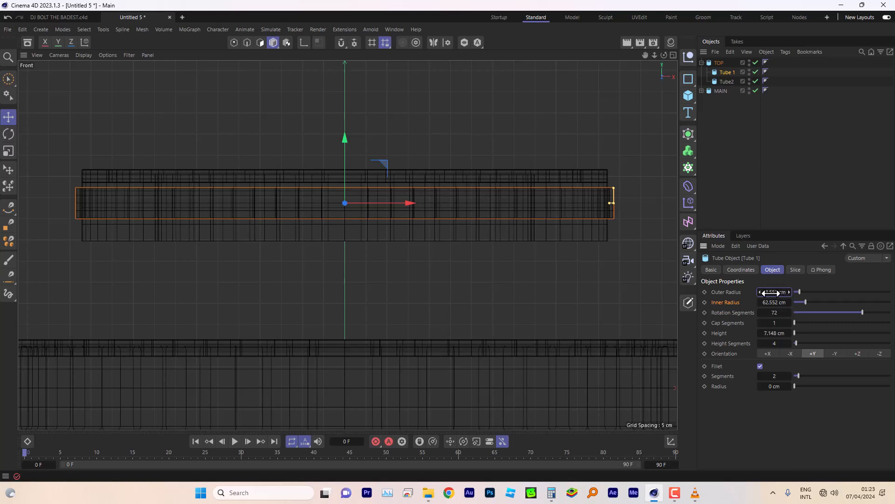
{"action": "key", "text": "BackSpace"}
{"action": "type", "text": "63"}
{"action": "key", "text": "Tab"}
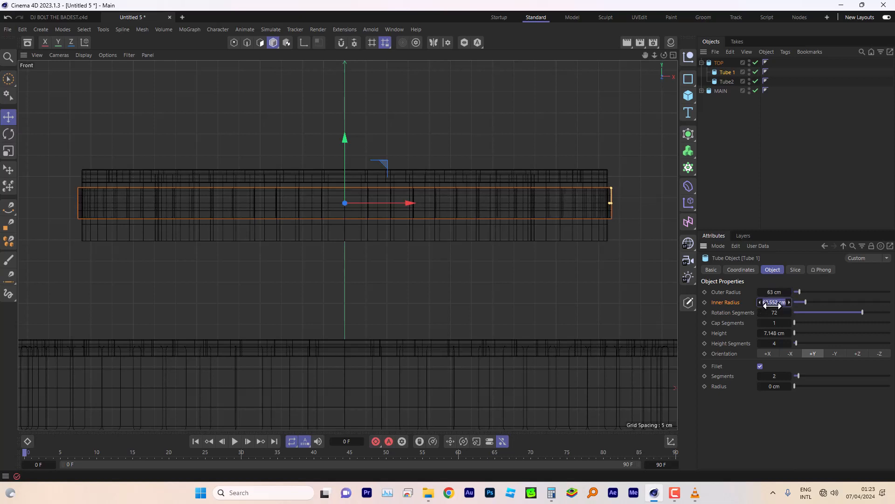
{"action": "type", "text": "62"}
{"action": "left_click", "coordinate": [772, 333]}
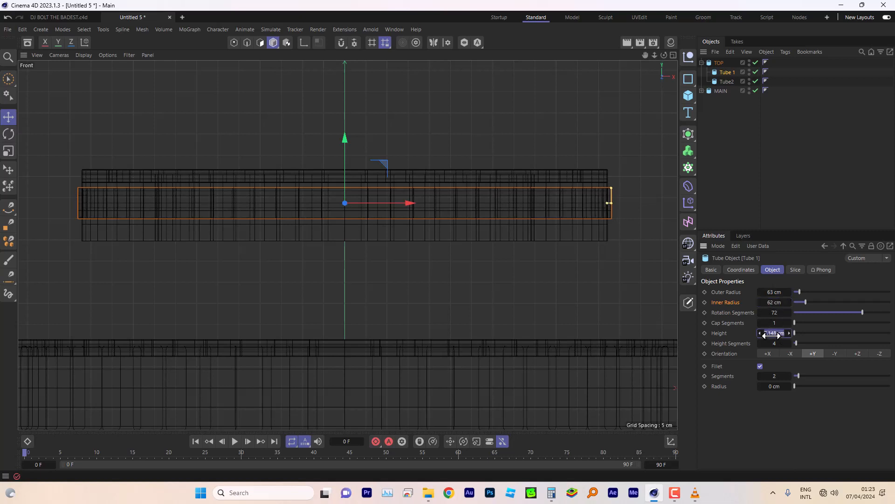
{"action": "type", "text": "7"}
{"action": "left_click", "coordinate": [775, 312]}
Return to the perspective view and set Tube 1's fillet radius to 0.5 cm.
{"action": "left_click", "coordinate": [674, 55]}
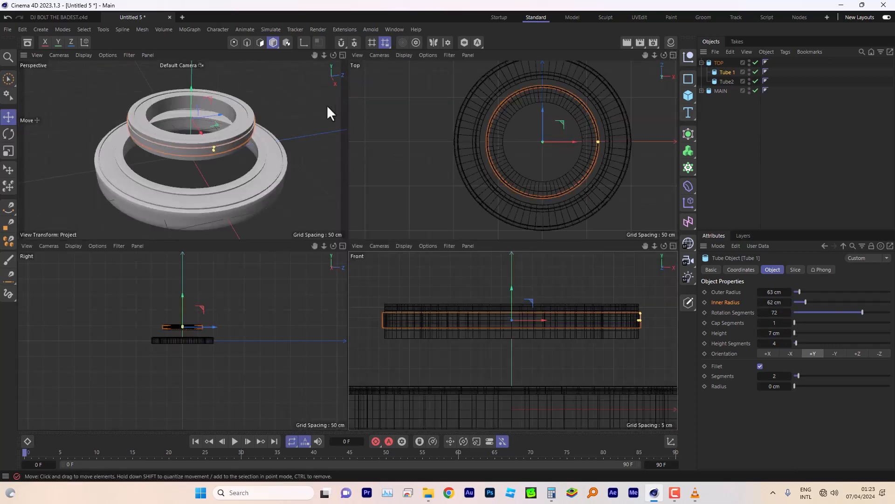
{"action": "left_click", "coordinate": [340, 55]}
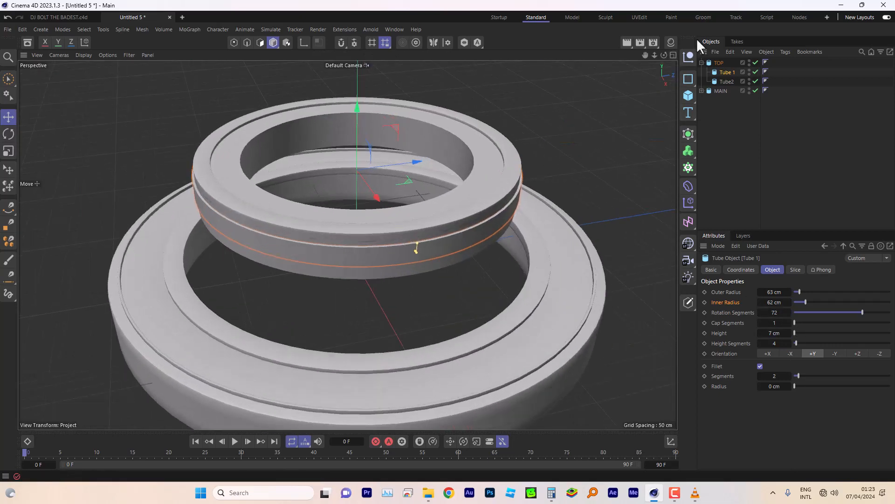
{"action": "left_click_drag", "start_coordinate": [662, 52], "coordinate": [810, 393]}
{"action": "left_click", "coordinate": [788, 386]}
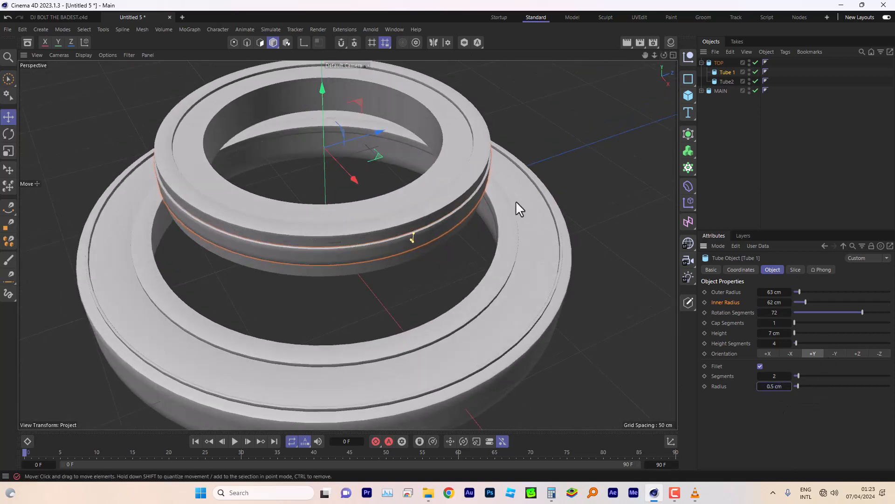
Check the top trim in TEST.mp4 and set the outer radius of Tube2 under TOP to 55 cm and its inner radius to 52 cm.
{"action": "mouse_move", "coordinate": [695, 493]}
{"action": "left_click", "coordinate": [745, 430]}
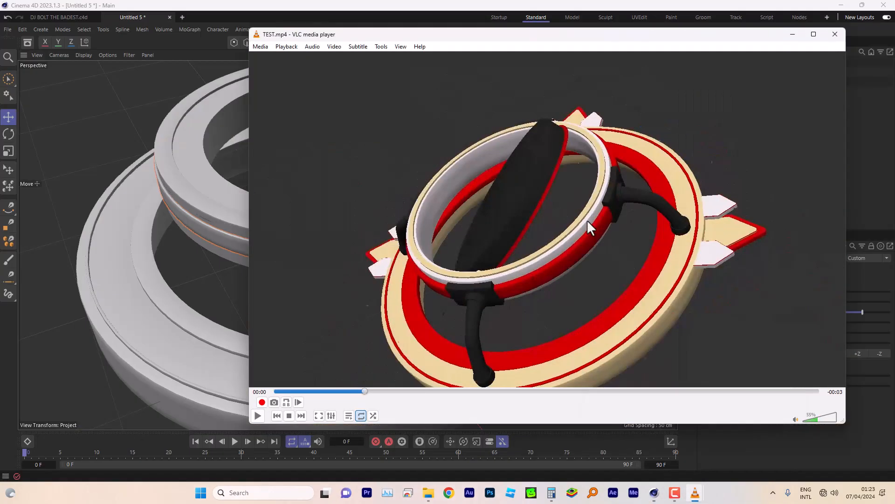
{"action": "left_click", "coordinate": [587, 4]}
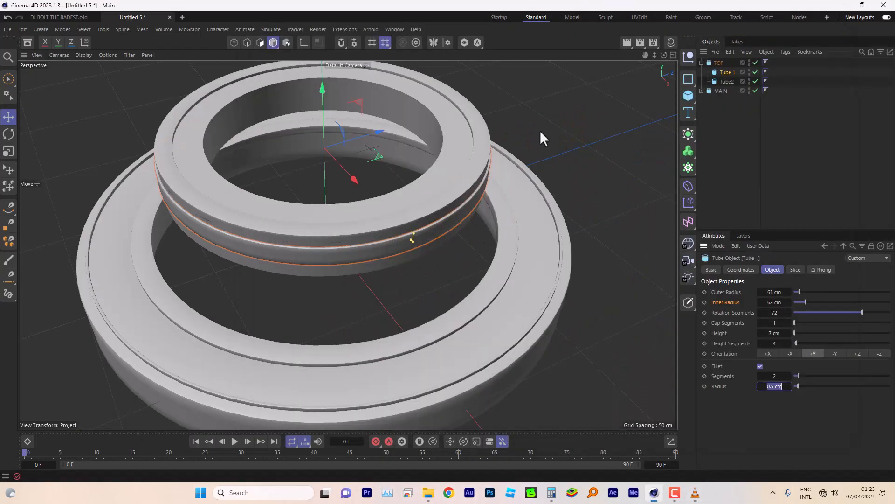
{"action": "left_click", "coordinate": [727, 81]}
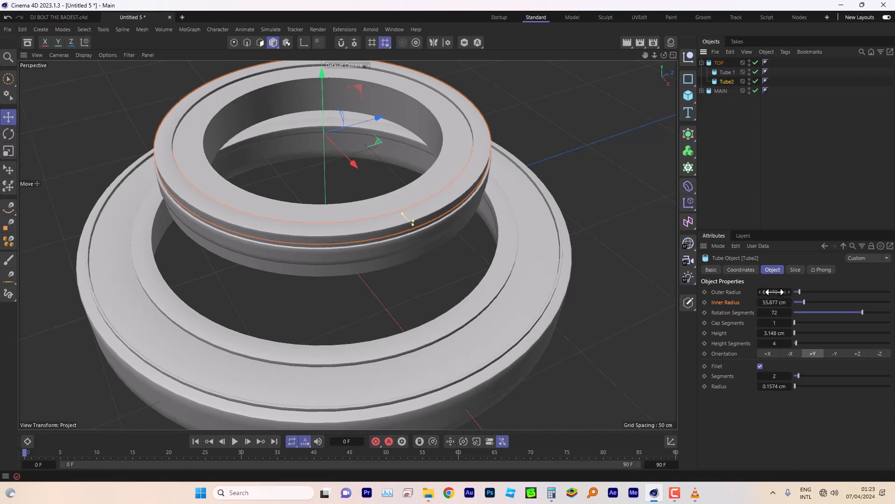
{"action": "left_click_drag", "start_coordinate": [774, 293], "coordinate": [781, 303]}
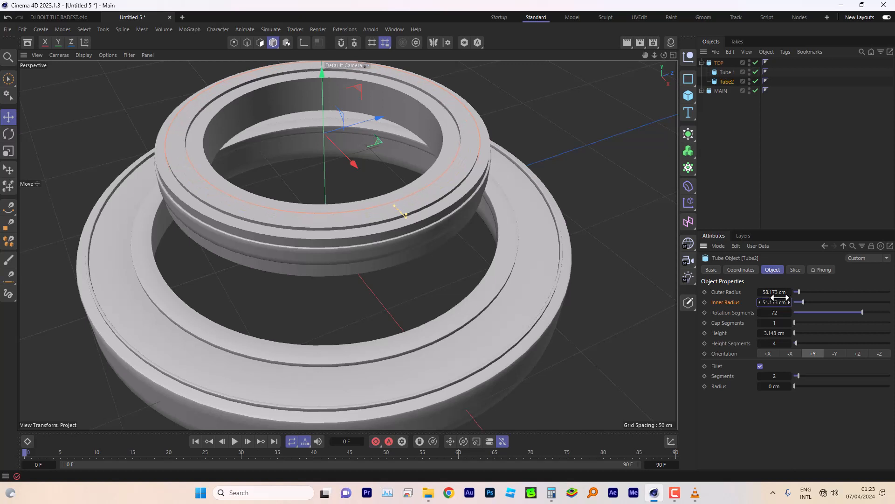
{"action": "left_click", "coordinate": [759, 291]}
{"action": "left_click", "coordinate": [759, 291]}
{"action": "left_click", "coordinate": [760, 291]}
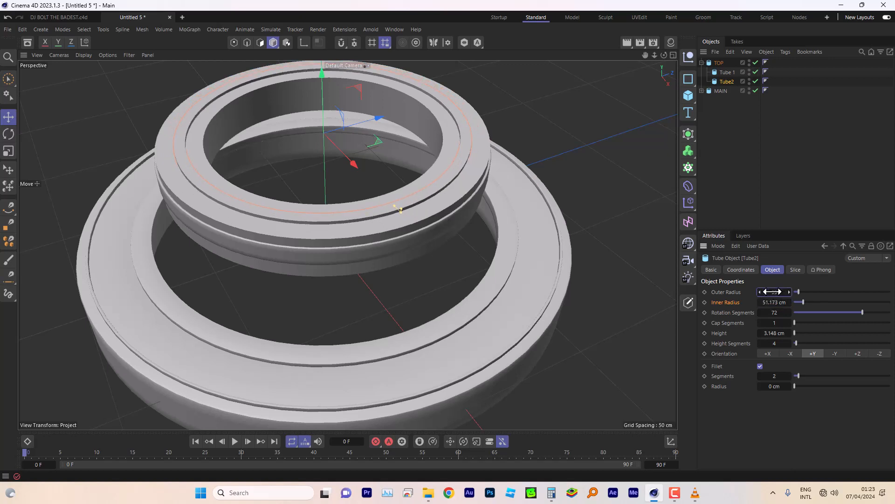
{"action": "left_click", "coordinate": [772, 302]}
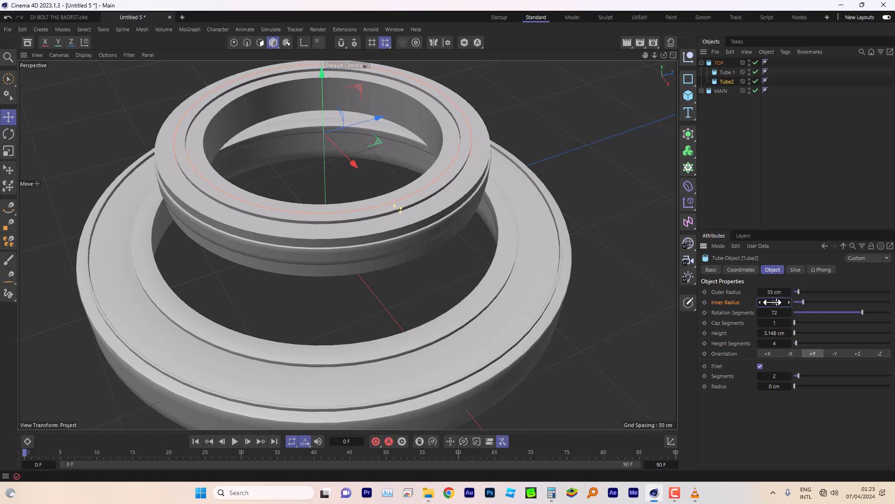
{"action": "type", "text": "52"}
{"action": "key", "text": "Tab"}
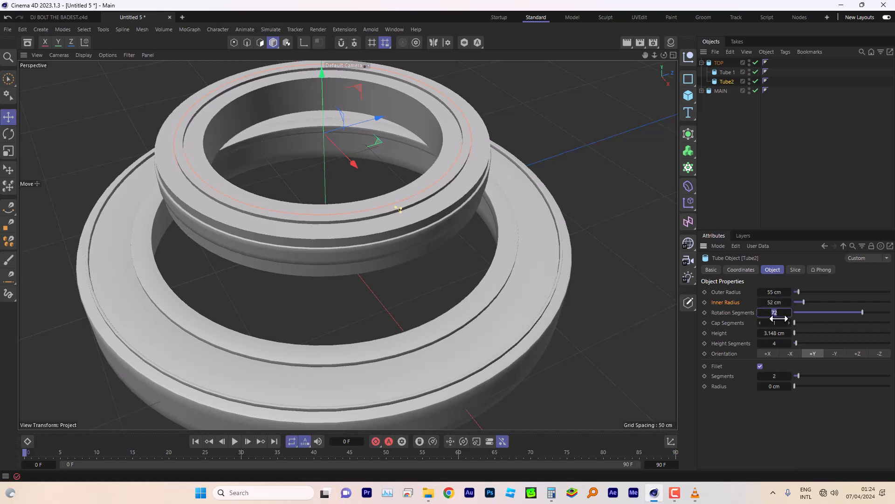
Play the TEST.mp4 reference to check the top trim, and set Tube2's fillet radius to 0.2 cm.
{"action": "left_click_drag", "start_coordinate": [664, 55], "coordinate": [660, 484]}
{"action": "left_click", "coordinate": [740, 430]}
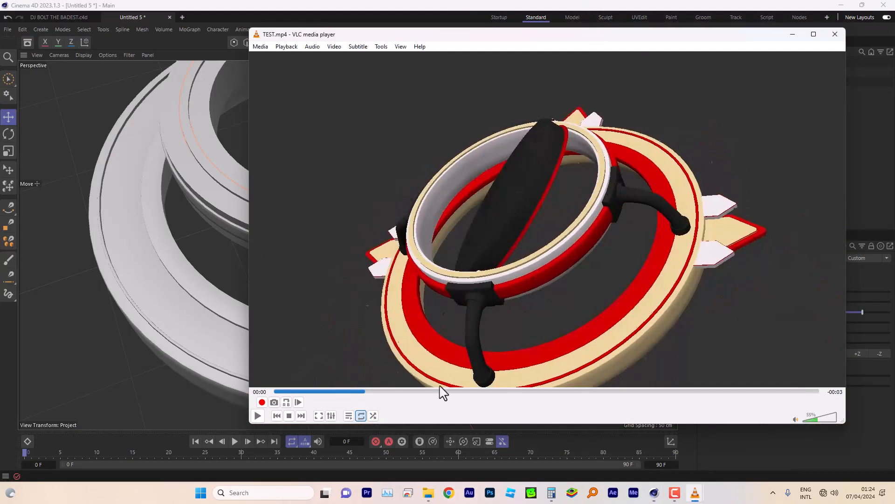
{"action": "left_click", "coordinate": [259, 414]}
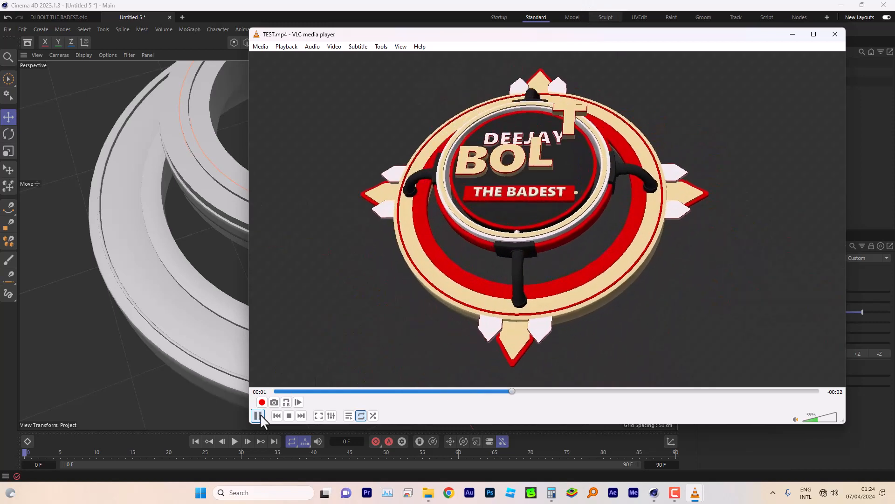
{"action": "left_click", "coordinate": [259, 414]}
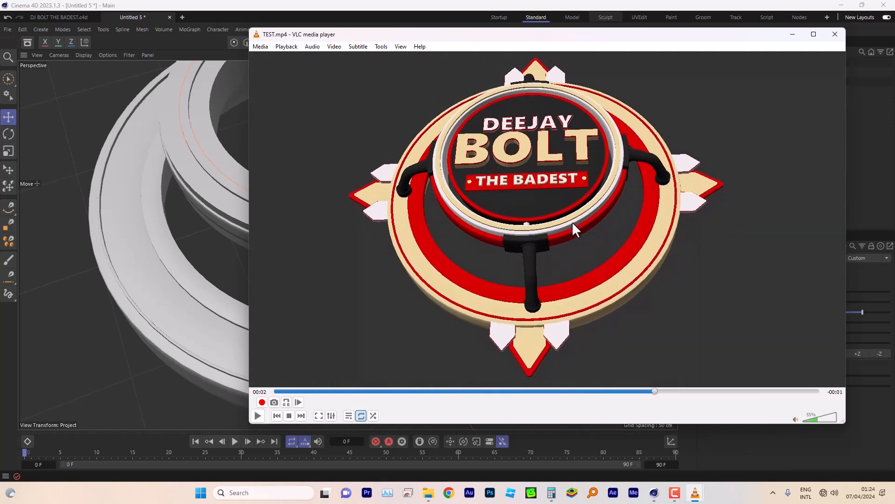
{"action": "left_click", "coordinate": [629, 5]}
{"action": "left_click_drag", "start_coordinate": [645, 55], "coordinate": [681, 89]}
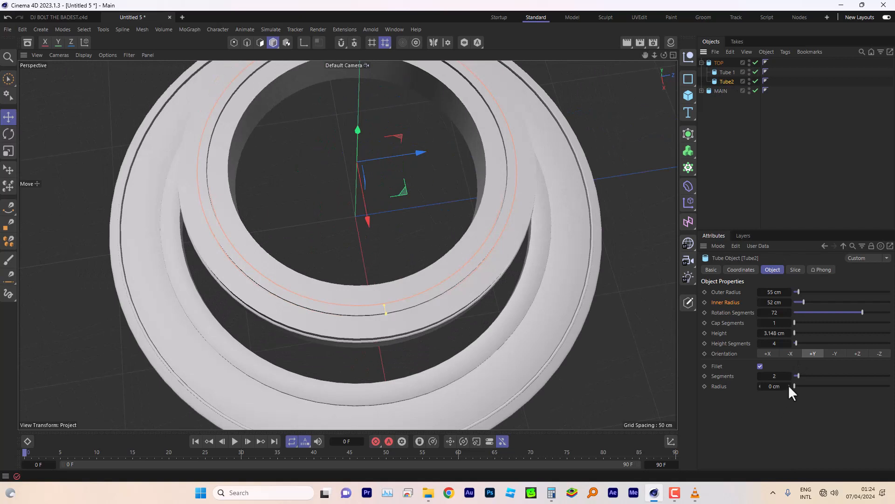
{"action": "left_click", "coordinate": [789, 387]}
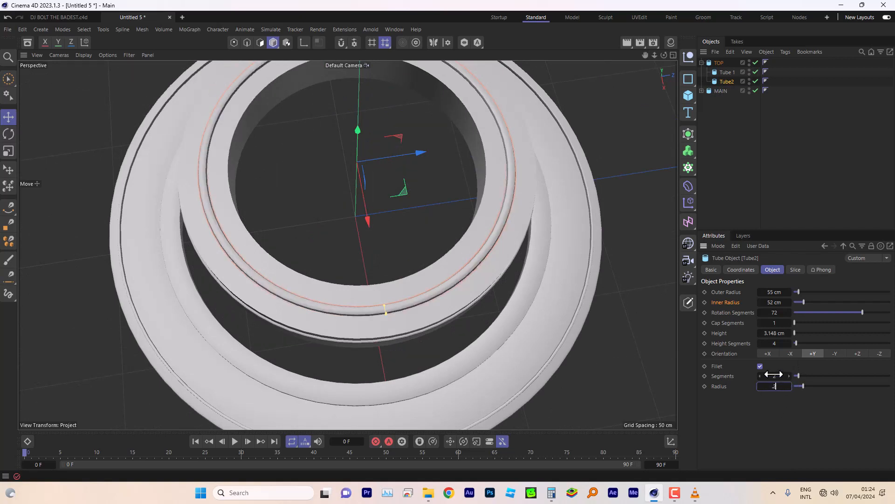
{"action": "left_click", "coordinate": [776, 378]}
Examine Tube 1 on the upper ring's side and compare the model with the centre of the logo in TEST.mp4.
{"action": "left_click_drag", "start_coordinate": [664, 53], "coordinate": [662, 34]}
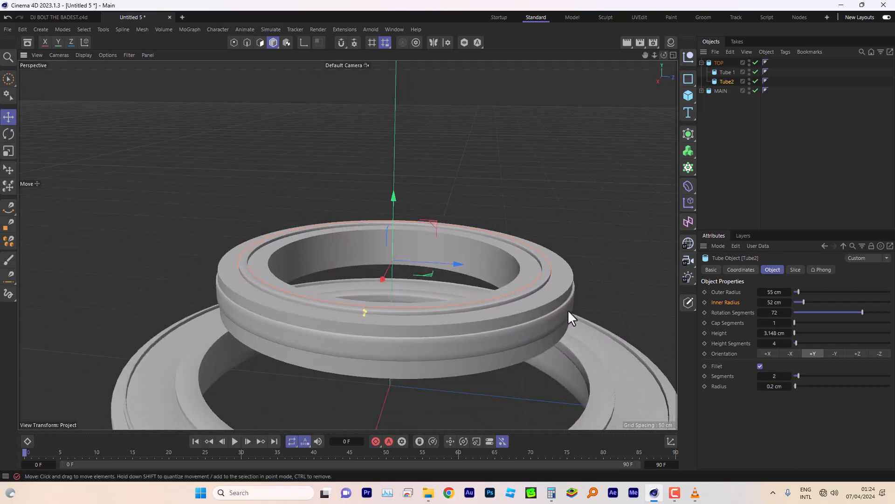
{"action": "left_click", "coordinate": [548, 320]}
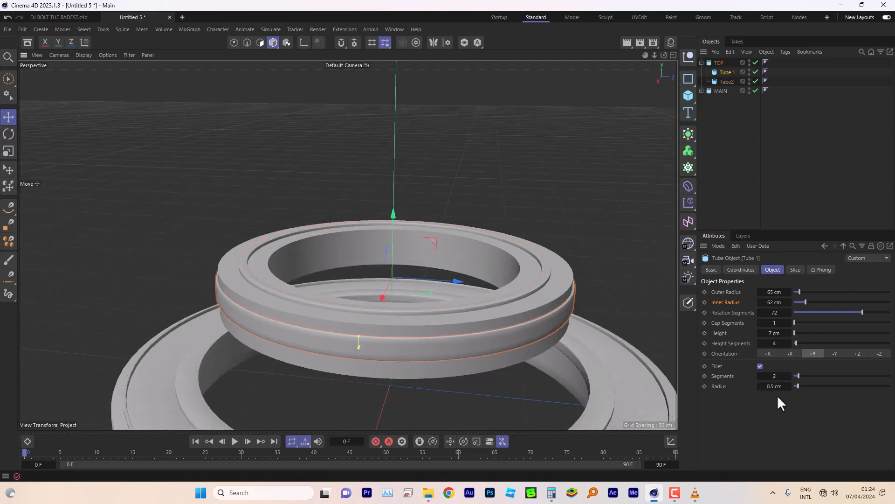
{"action": "left_click_drag", "start_coordinate": [663, 56], "coordinate": [735, 105]}
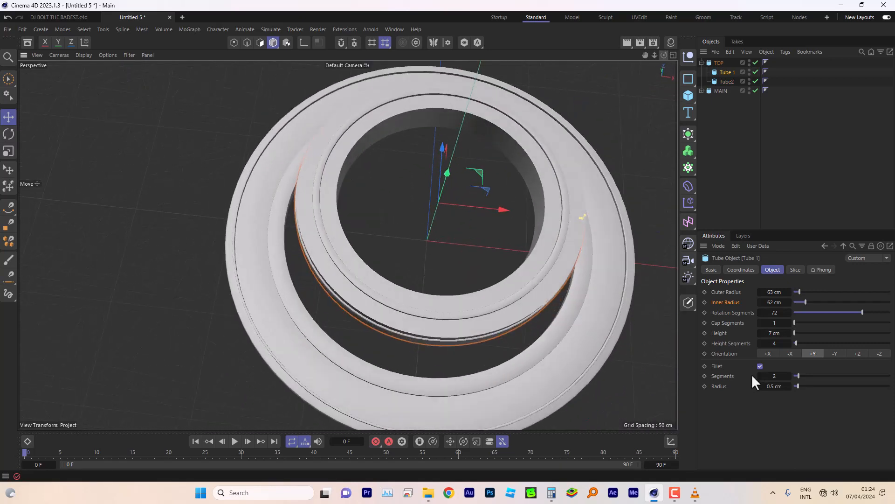
{"action": "mouse_move", "coordinate": [695, 493]}
{"action": "left_click", "coordinate": [743, 434]}
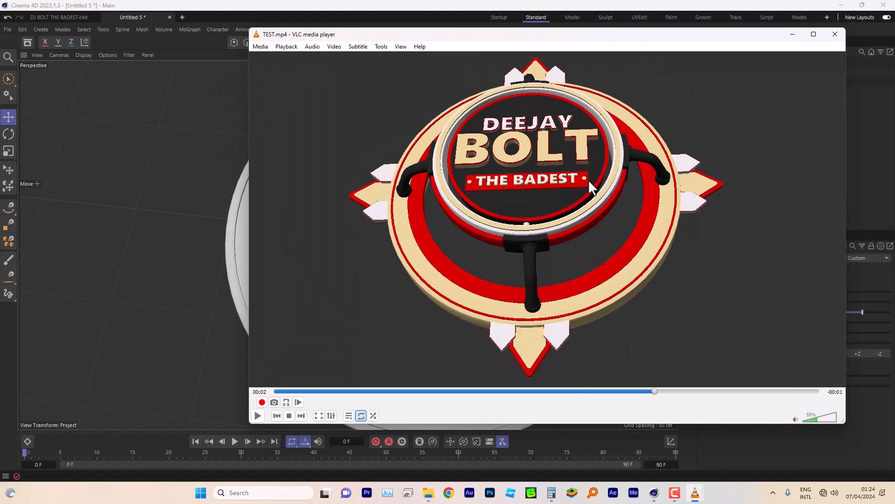
{"action": "left_click", "coordinate": [688, 6]}
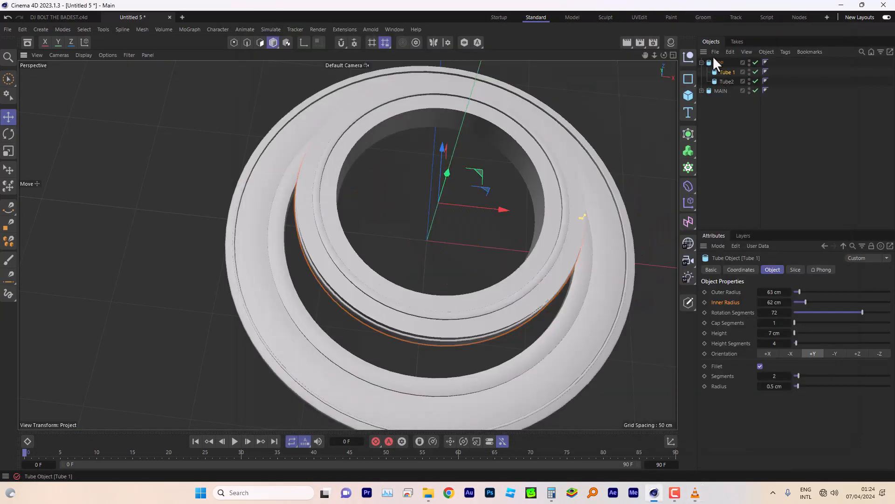
Collapse the TOP group and add a cylinder with a height of 12 cm and 72 rotation segments.
{"action": "left_click", "coordinate": [702, 63]}
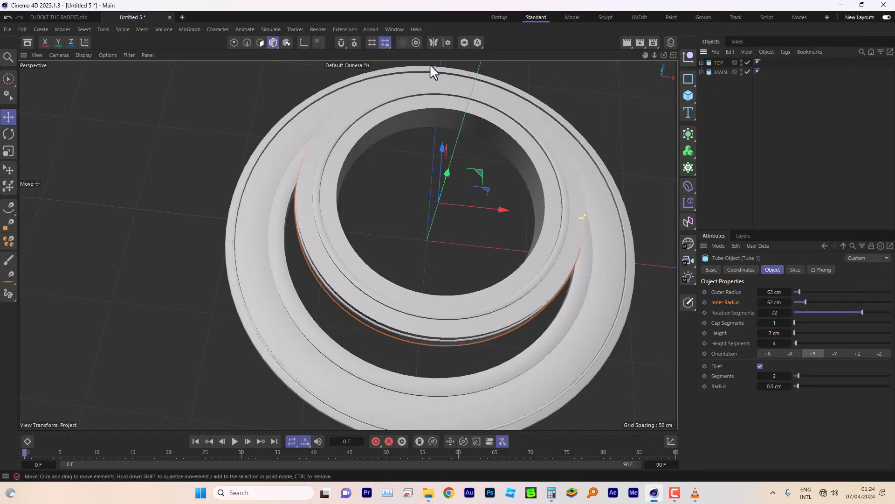
{"action": "left_click", "coordinate": [689, 95]}
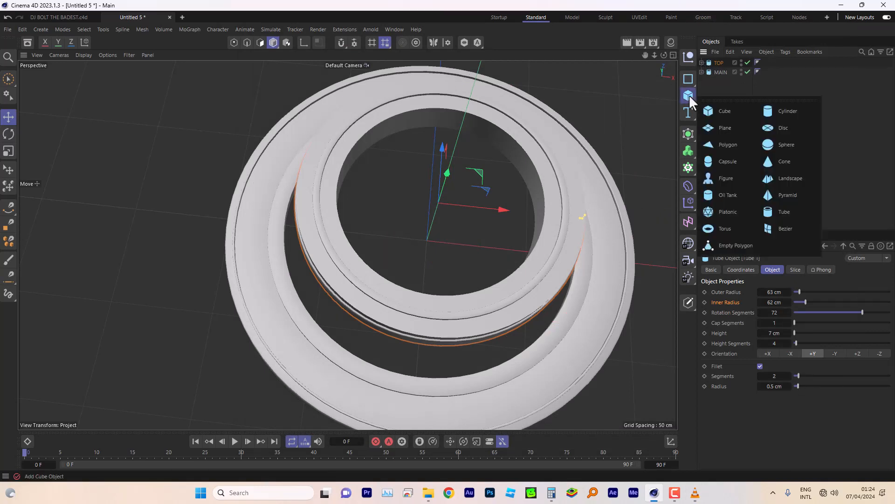
{"action": "left_click", "coordinate": [797, 111]}
{"action": "left_click_drag", "start_coordinate": [459, 136], "coordinate": [443, 239]}
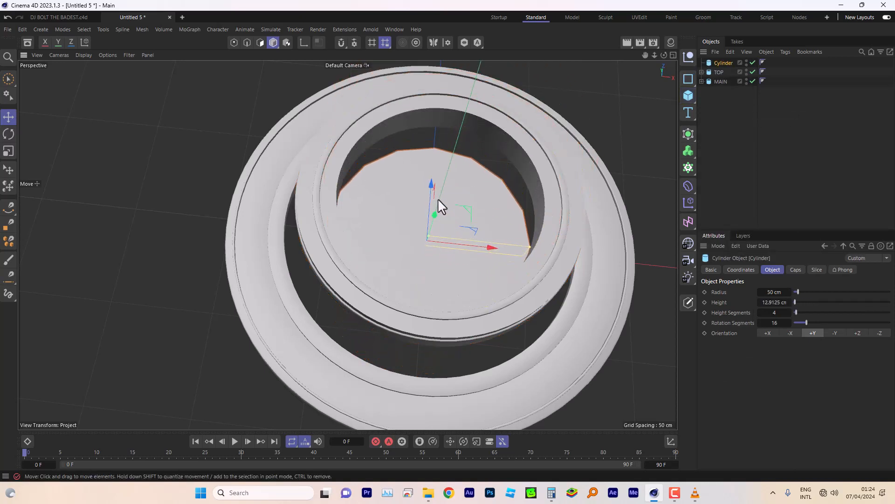
{"action": "left_click_drag", "start_coordinate": [664, 55], "coordinate": [664, 26]}
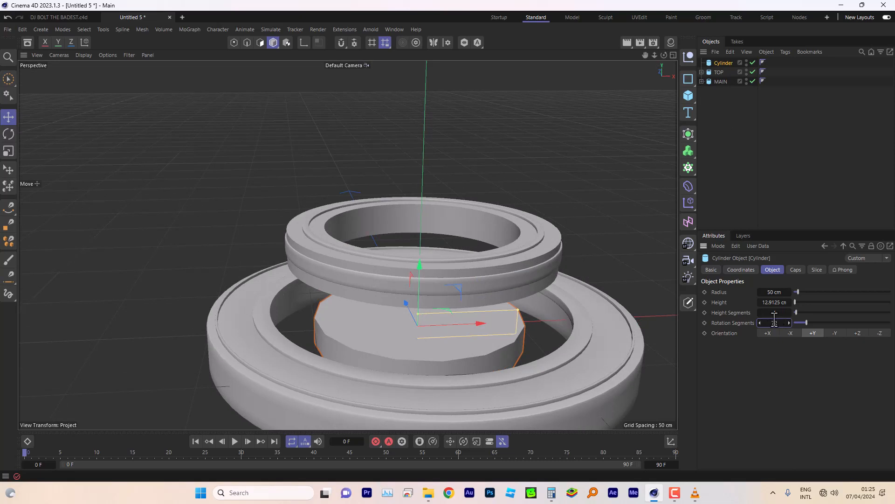
{"action": "type", "text": "72"}
{"action": "key", "text": "Return"}
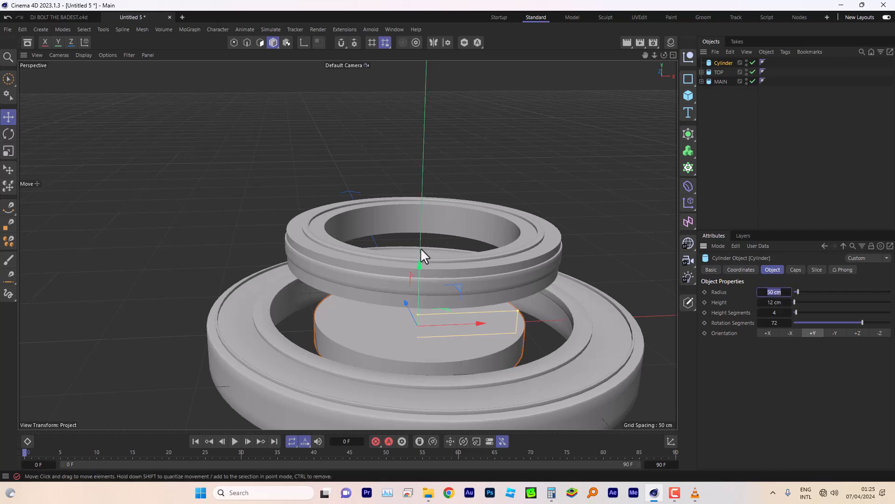
Raise the cylinder along the Y axis into the upper ring's opening and reduce its radius to 41 cm.
{"action": "left_click_drag", "start_coordinate": [420, 264], "coordinate": [430, 182]}
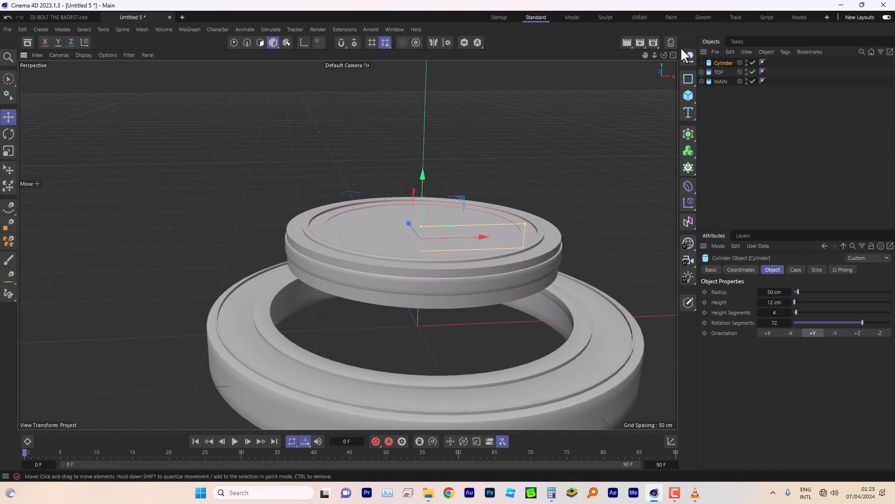
{"action": "left_click_drag", "start_coordinate": [664, 55], "coordinate": [676, 122]}
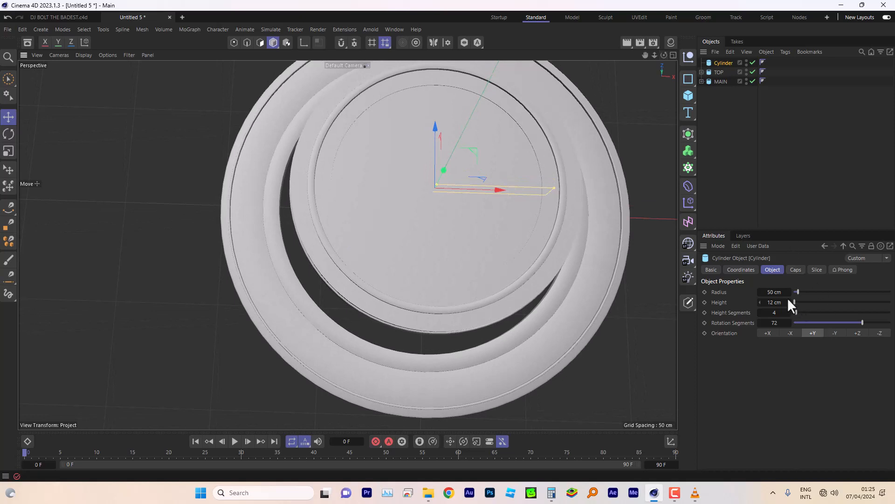
{"action": "left_click", "coordinate": [760, 291]}
{"action": "left_click", "coordinate": [760, 292]}
{"action": "left_click", "coordinate": [760, 292]}
{"action": "left_click", "coordinate": [760, 291]}
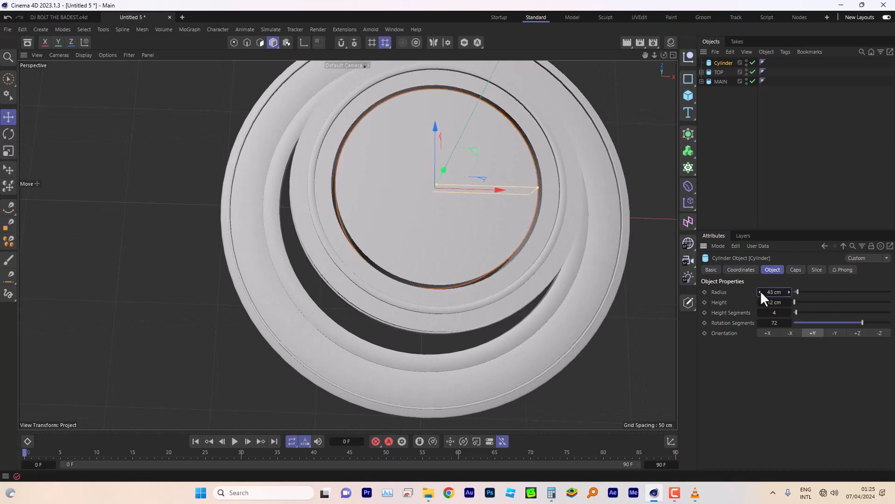
{"action": "left_click", "coordinate": [760, 292]}
{"action": "left_click", "coordinate": [760, 291]}
{"action": "left_click", "coordinate": [760, 292]}
{"action": "left_click_drag", "start_coordinate": [665, 55], "coordinate": [666, 45]}
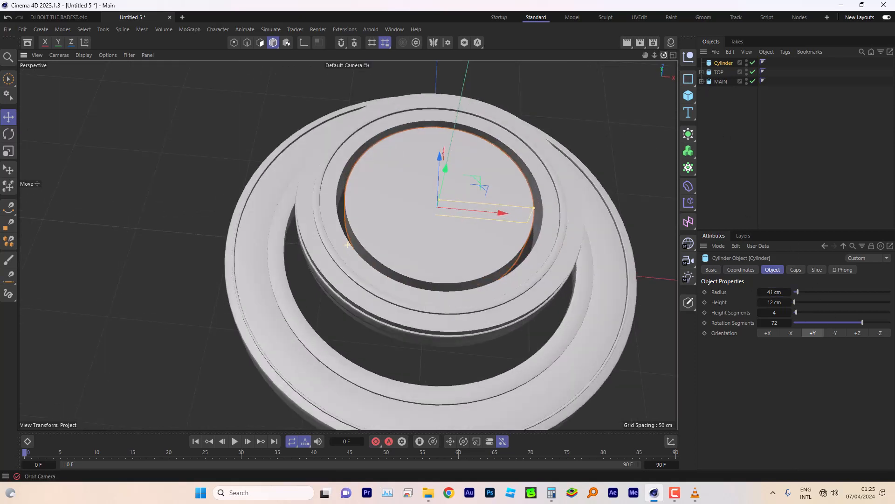
Check the centre disc in TEST.mp4 and enlarge the cylinder's radius in the top view to about 42 cm, just inside the upper ring.
{"action": "mouse_move", "coordinate": [695, 493]}
{"action": "left_click", "coordinate": [741, 440]}
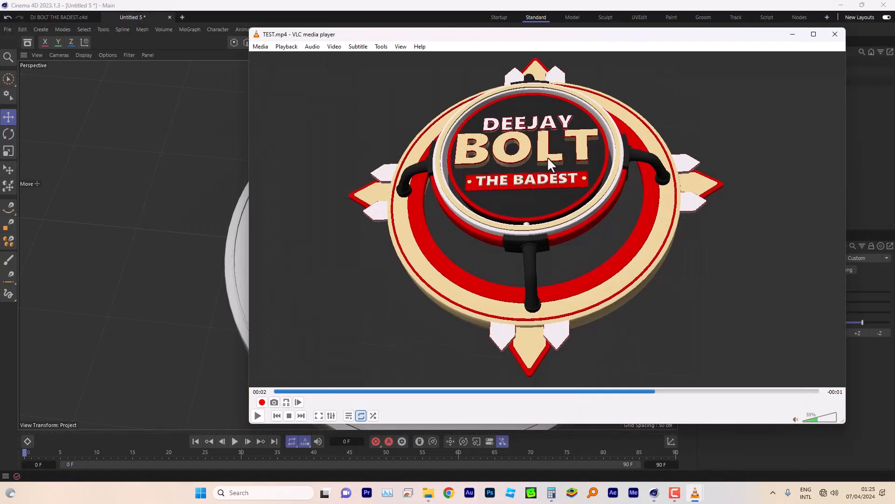
{"action": "left_click", "coordinate": [528, 1]}
{"action": "mouse_move", "coordinate": [663, 55]}
{"action": "left_mouse_down"}
{"action": "mouse_move", "coordinate": [664, 74]}
{"action": "mouse_move", "coordinate": [653, 63]}
{"action": "mouse_move", "coordinate": [660, 21]}
{"action": "mouse_move", "coordinate": [652, 66]}
{"action": "left_mouse_up"}
{"action": "left_click", "coordinate": [672, 55]}
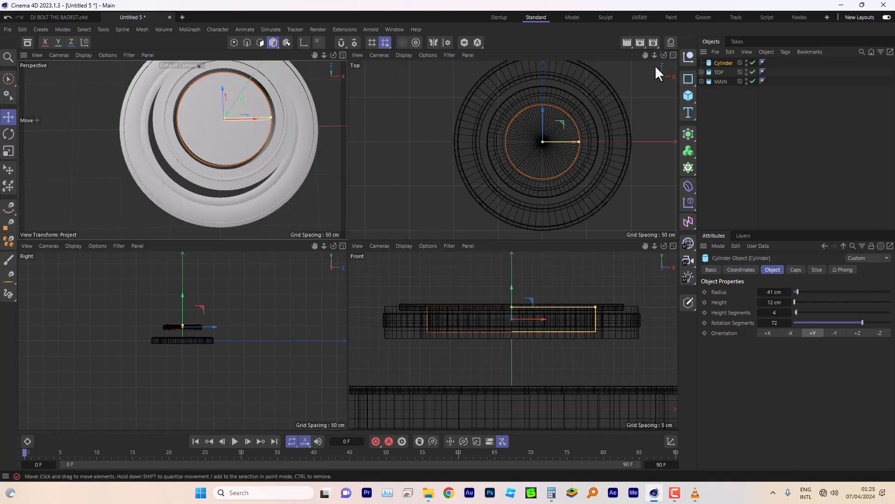
{"action": "left_click", "coordinate": [673, 55]}
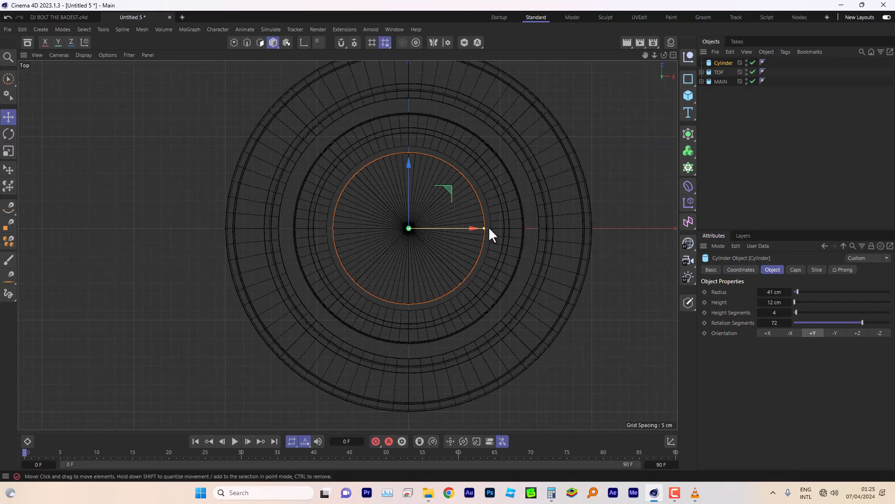
{"action": "scroll", "coordinate": [488, 226], "scroll_direction": "up", "scroll_amount": 3}
{"action": "left_click_drag", "start_coordinate": [480, 230], "coordinate": [484, 229]}
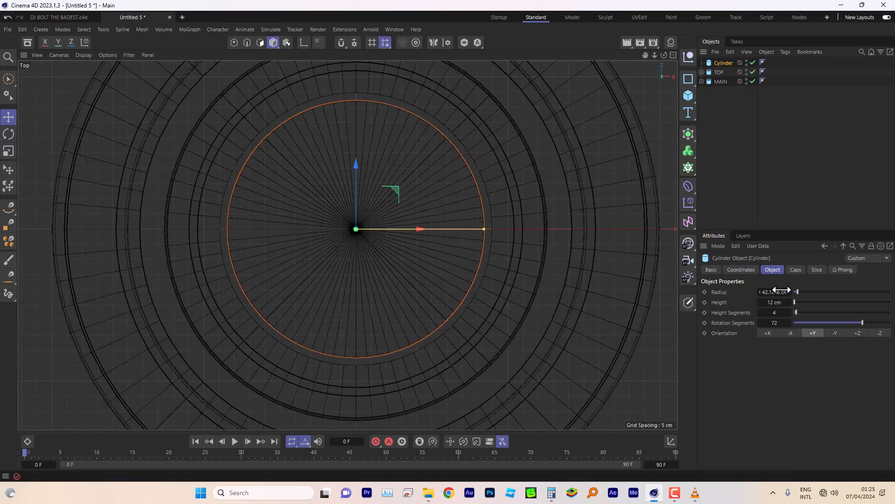
Enable the fillet on the cylinder's caps with 3 segments and a 0.5 cm radius, and return to the perspective view.
{"action": "left_click", "coordinate": [796, 269]}
{"action": "left_click", "coordinate": [739, 315]}
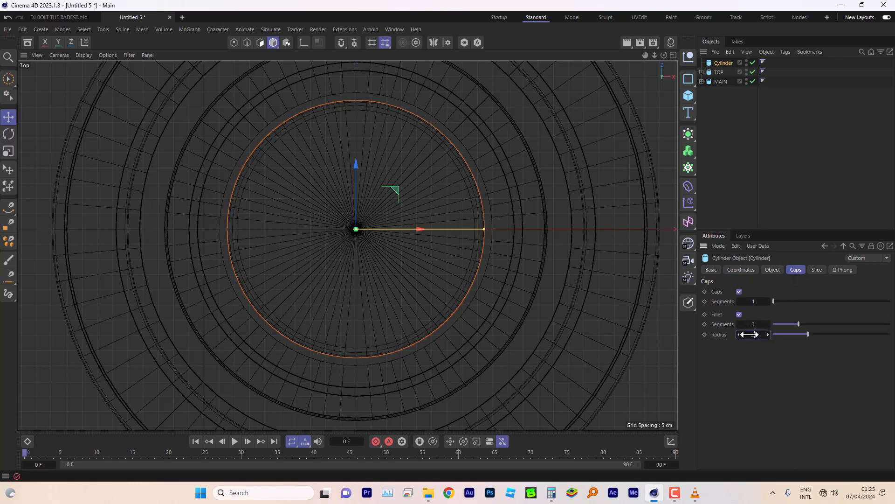
{"action": "type", "text": ".5"}
{"action": "left_click", "coordinate": [753, 324]}
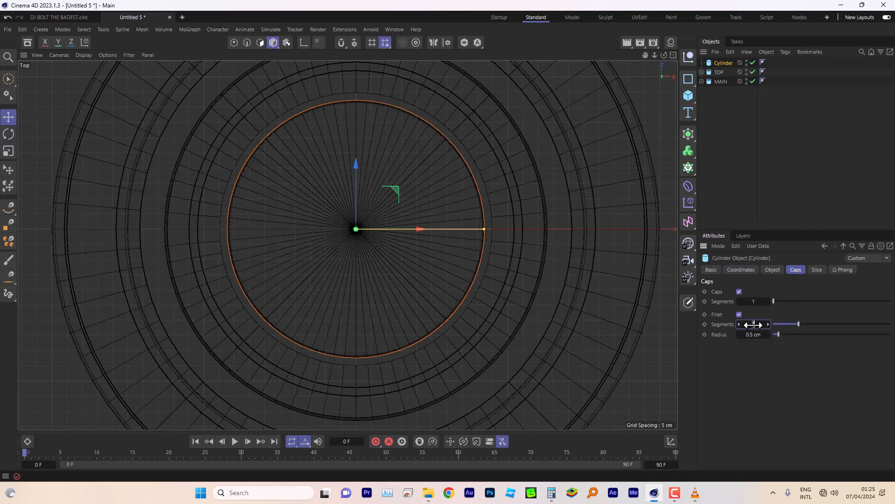
{"action": "left_click", "coordinate": [673, 55]}
{"action": "left_click", "coordinate": [341, 55]}
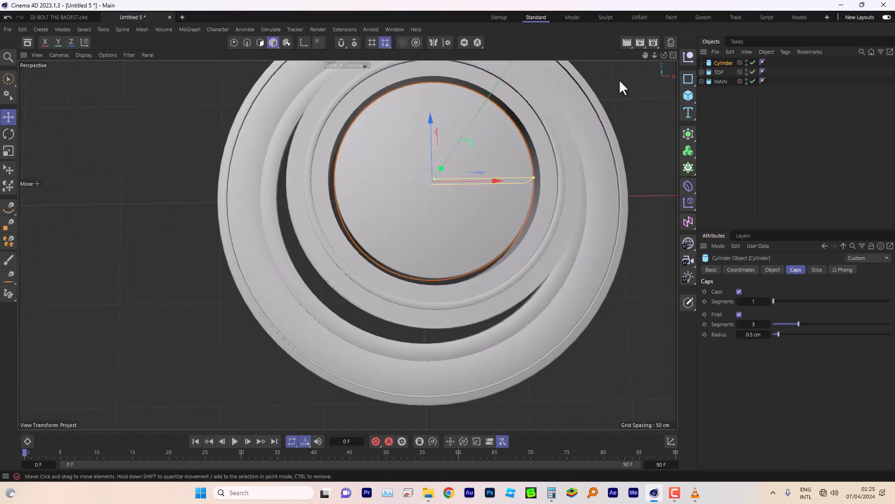
Select TOP and the cylinder together and lower them along the Y axis closer to the main ring.
{"action": "left_click_drag", "start_coordinate": [663, 55], "coordinate": [661, 35]}
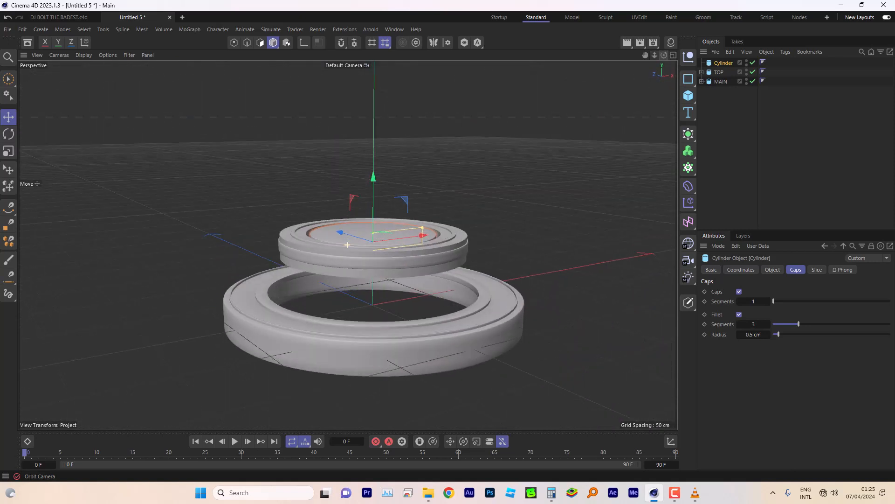
{"action": "left_click", "coordinate": [719, 72]}
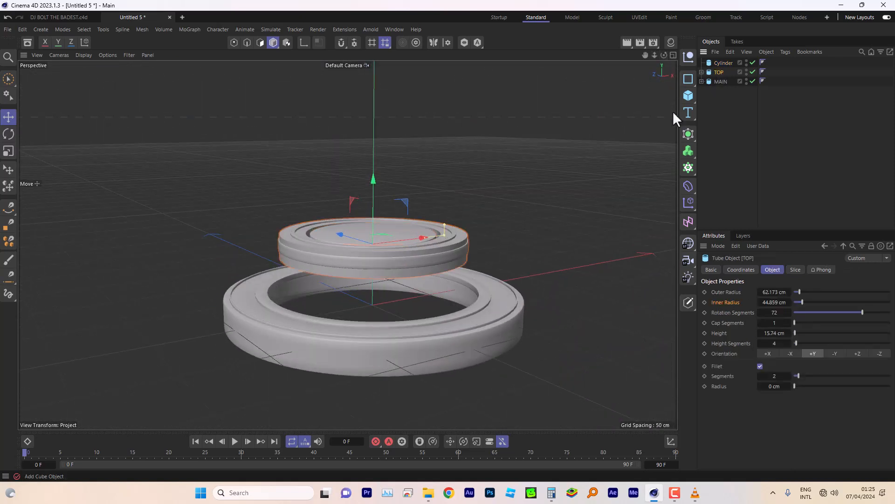
{"action": "left_click", "coordinate": [718, 63], "text": "ctrl"}
{"action": "left_click_drag", "start_coordinate": [372, 180], "coordinate": [364, 196]}
Save the project in the DJ BOLT THE BADEST folder as "DJ BOLT THE BADEST R".
{"action": "left_click", "coordinate": [4, 27]}
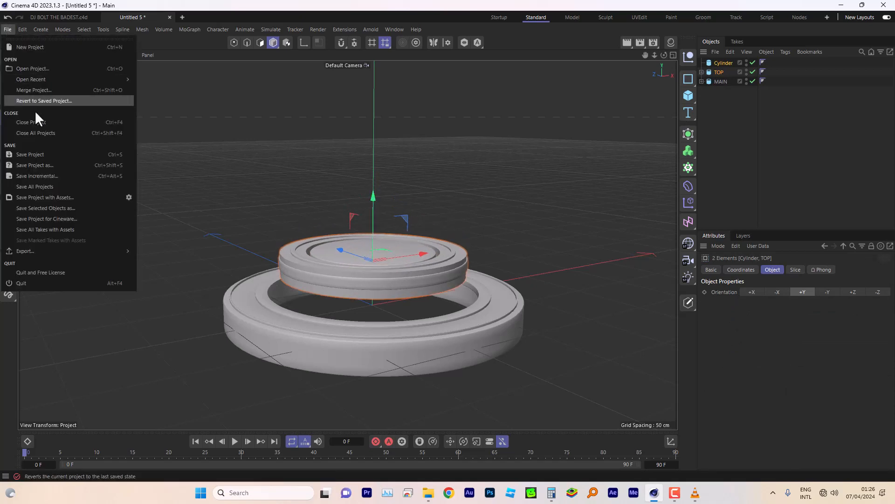
{"action": "left_click", "coordinate": [41, 152]}
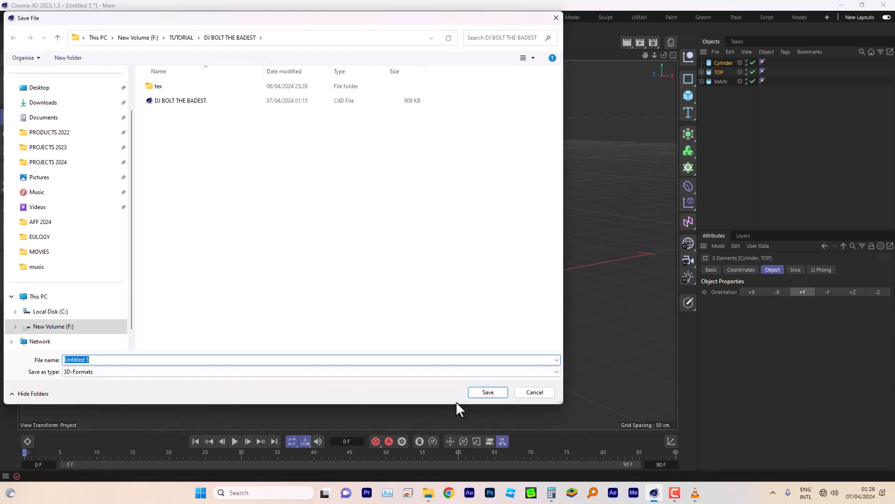
{"action": "left_click", "coordinate": [205, 100]}
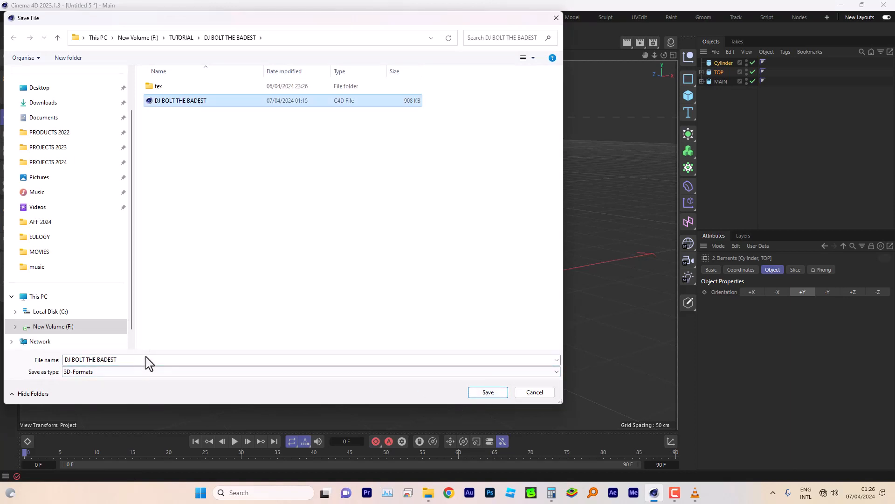
{"action": "left_click", "coordinate": [168, 362]}
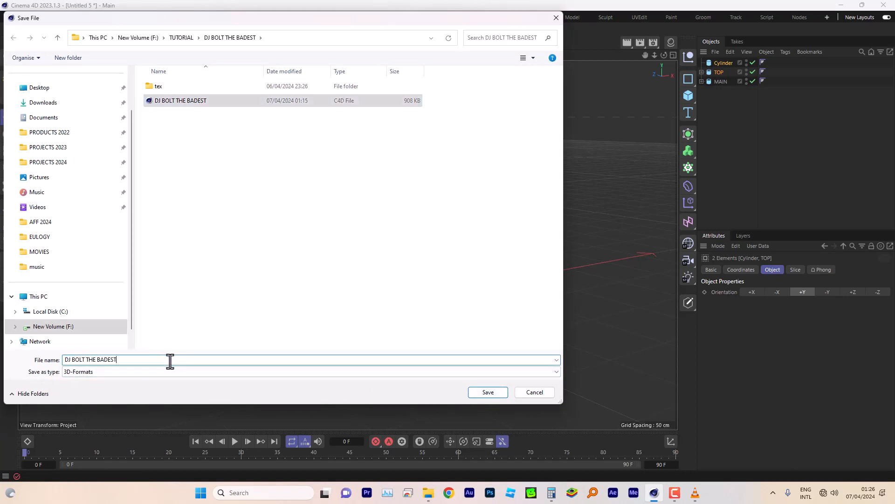
{"action": "left_click", "coordinate": [483, 392]}
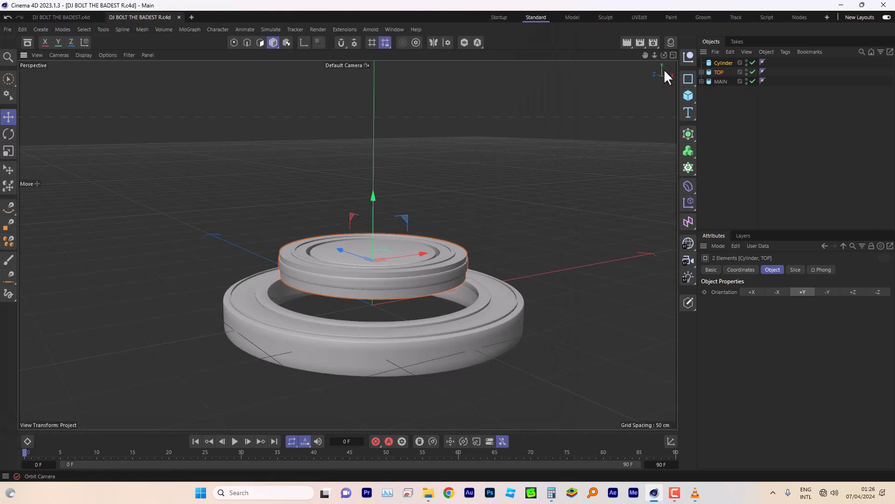
Check the red trim around the centre disc in TEST.mp4 and return to the Cinema 4D model.
{"action": "mouse_move", "coordinate": [695, 490]}
{"action": "left_click", "coordinate": [724, 444]}
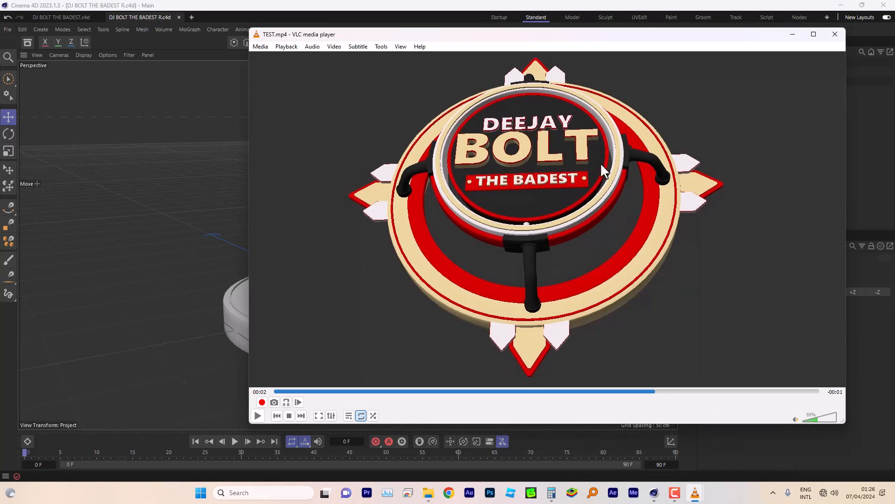
{"action": "left_click", "coordinate": [548, 7]}
Copy Tube2 from the TOP group and make the copy a child of the Cylinder.
{"action": "left_click", "coordinate": [701, 72]}
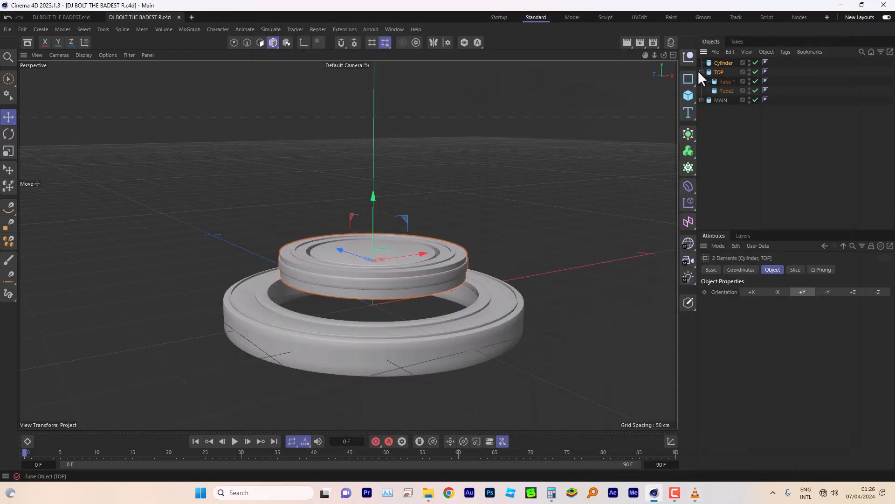
{"action": "left_click", "coordinate": [729, 83]}
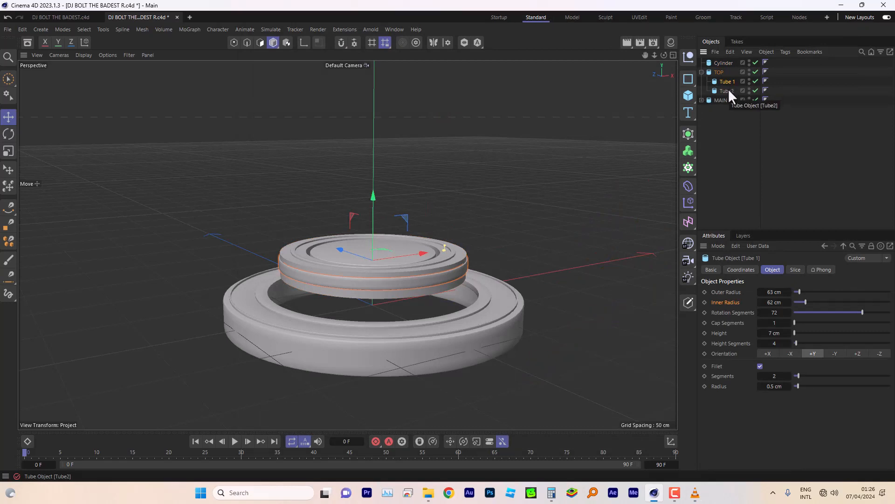
{"action": "left_click", "coordinate": [728, 89]}
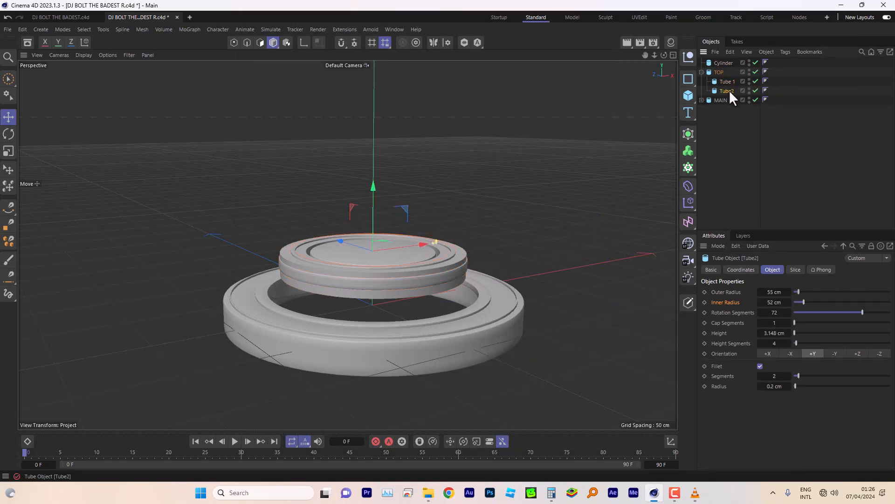
{"action": "left_click_drag", "start_coordinate": [730, 91], "coordinate": [731, 64]}
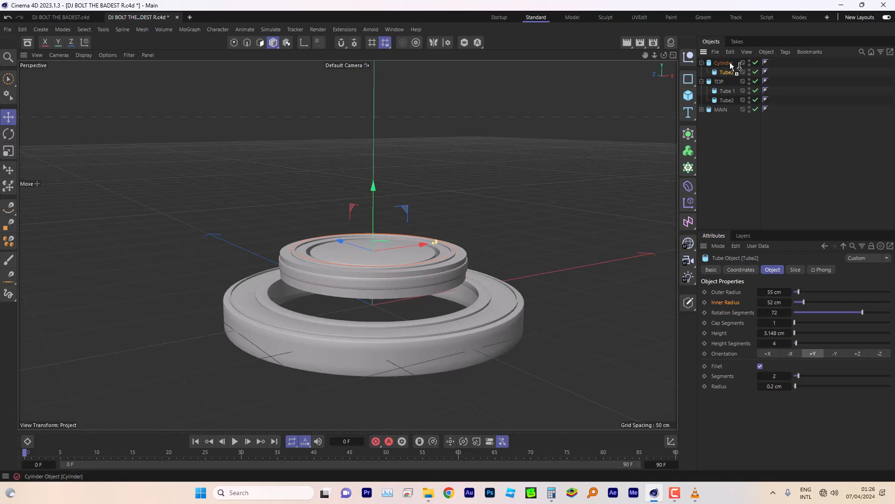
{"action": "left_click", "coordinate": [702, 81]}
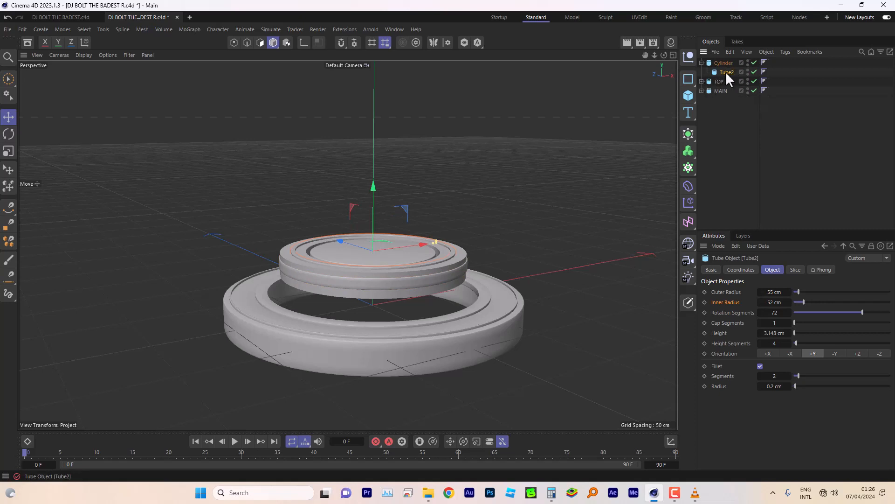
Hide TOP in the viewport and resize the Cylinder's Tube2 to a 42 cm outer radius and a 40 cm inner radius.
{"action": "left_click_drag", "start_coordinate": [664, 55], "coordinate": [665, 107]}
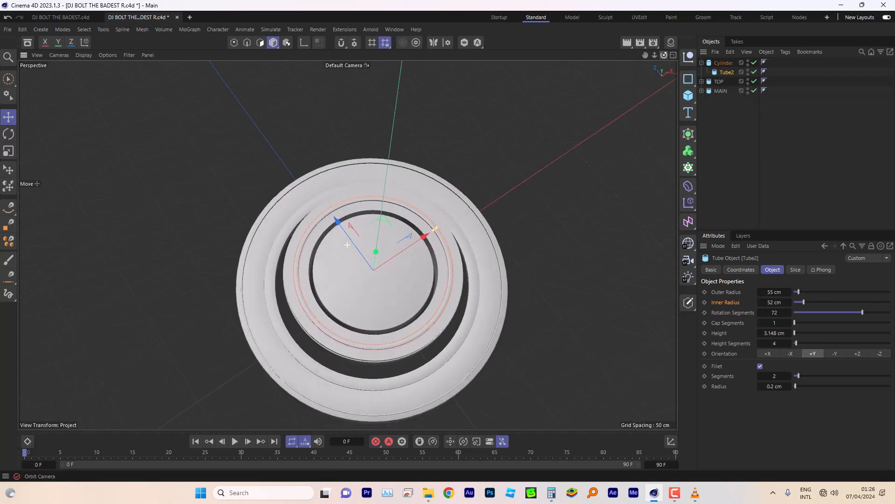
{"action": "left_click", "coordinate": [747, 79]}
{"action": "scroll", "coordinate": [427, 256], "scroll_direction": "up", "scroll_amount": 5}
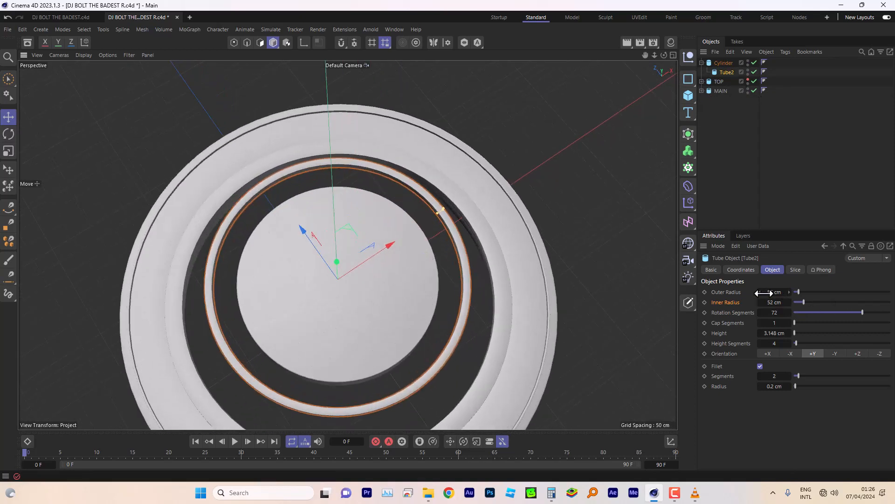
{"action": "left_click_drag", "start_coordinate": [764, 292], "coordinate": [788, 290]}
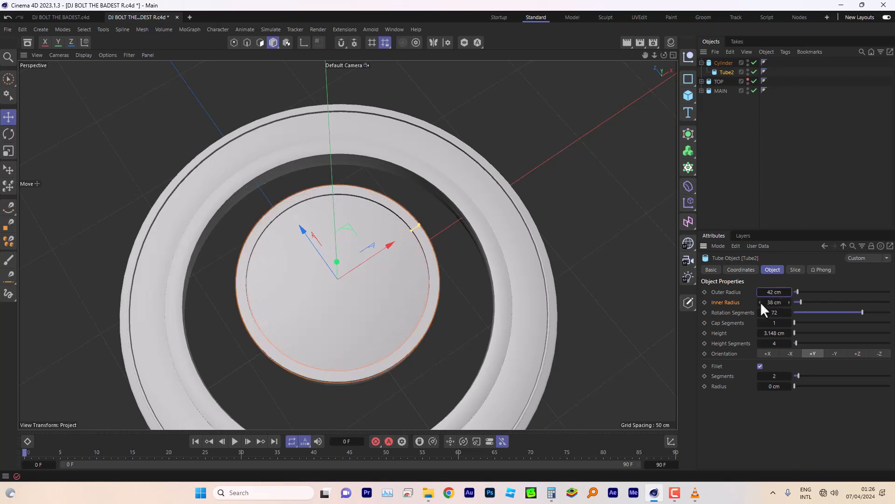
{"action": "left_click", "coordinate": [760, 302]}
{"action": "left_click", "coordinate": [789, 302]}
{"action": "left_click", "coordinate": [789, 302]}
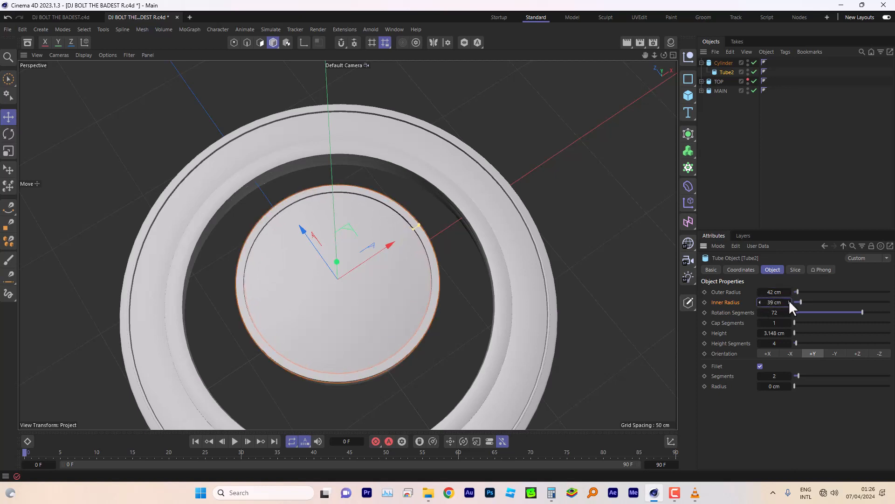
{"action": "left_click", "coordinate": [789, 301]}
Set the Cylinder's Tube2 to a 43 cm outer radius and a 41 cm inner radius so it overhangs the disc edge.
{"action": "left_click_drag", "start_coordinate": [664, 56], "coordinate": [628, 12]}
{"action": "scroll", "coordinate": [328, 276], "scroll_direction": "up", "scroll_amount": 2}
{"action": "scroll", "coordinate": [328, 276], "scroll_direction": "up", "scroll_amount": 3}
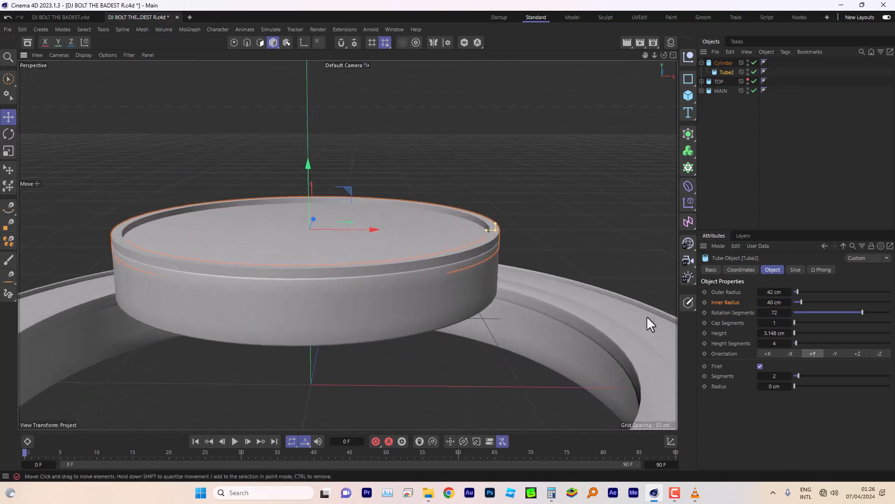
{"action": "left_click", "coordinate": [790, 291]}
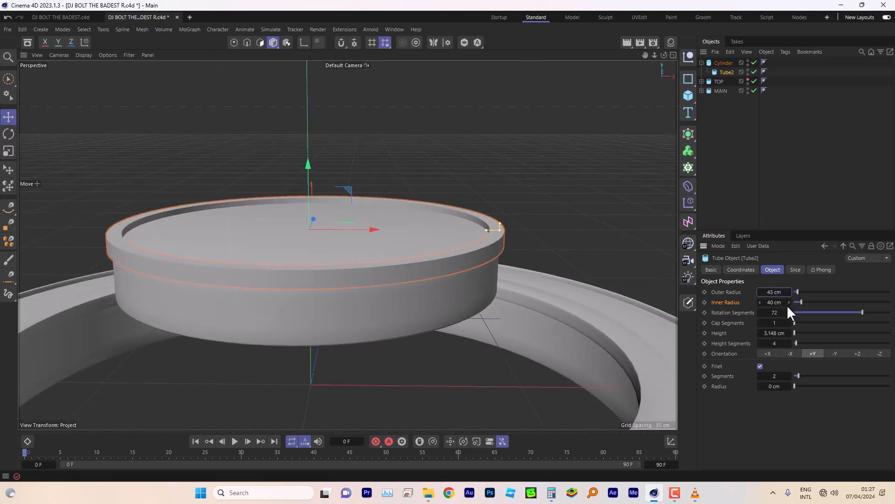
{"action": "left_click", "coordinate": [789, 301]}
{"action": "left_click", "coordinate": [789, 302]}
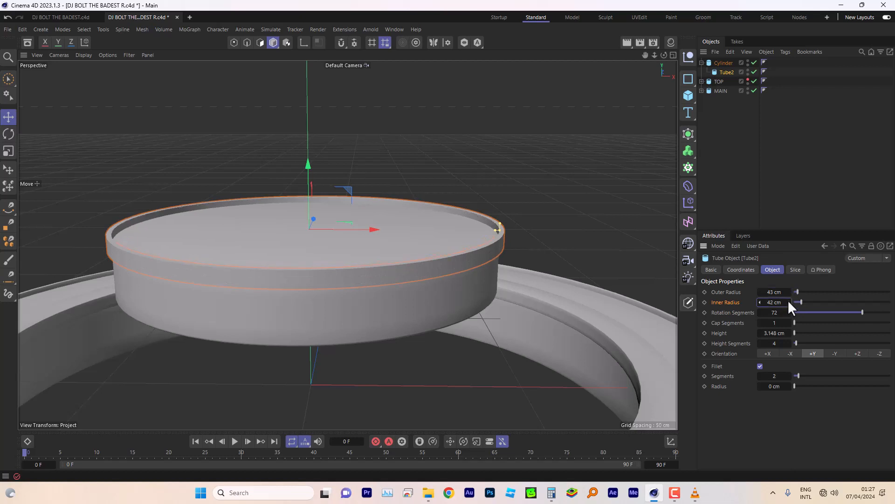
{"action": "left_click", "coordinate": [760, 301]}
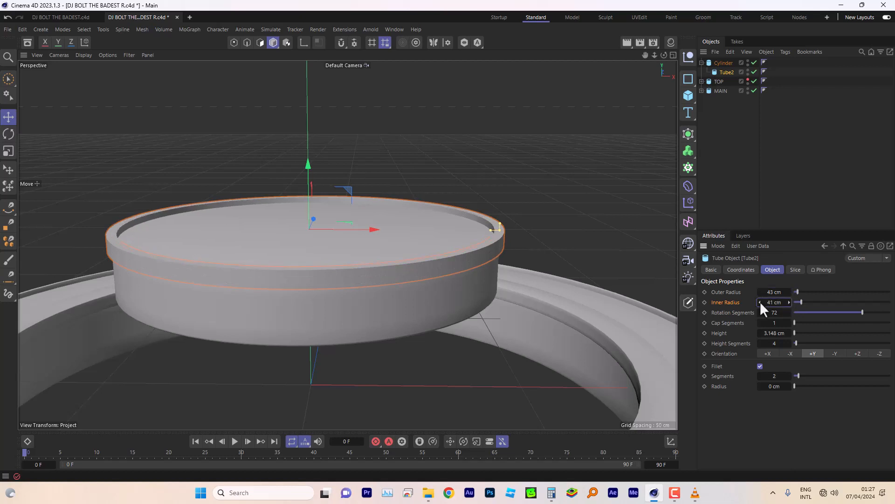
Set the height of the Cylinder's Tube2 to 1 cm and lower it slightly along the Y axis.
{"action": "left_click", "coordinate": [760, 332]}
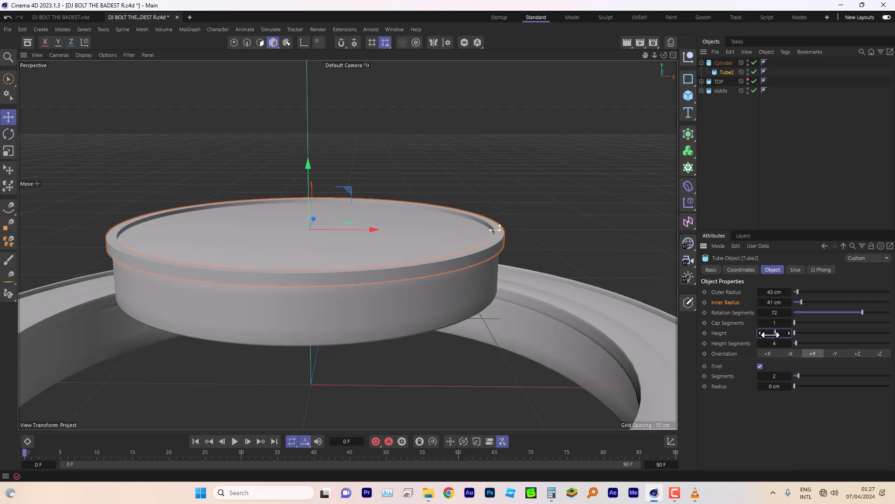
{"action": "left_click", "coordinate": [769, 312]}
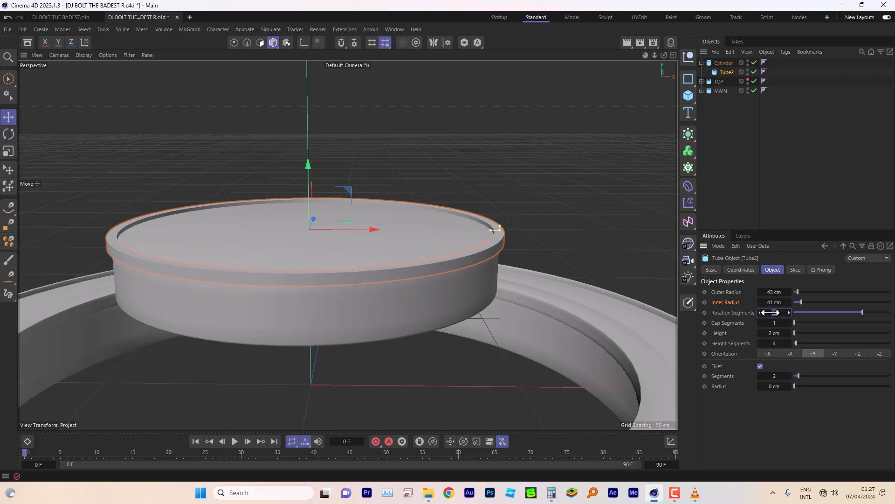
{"action": "left_click", "coordinate": [760, 332]}
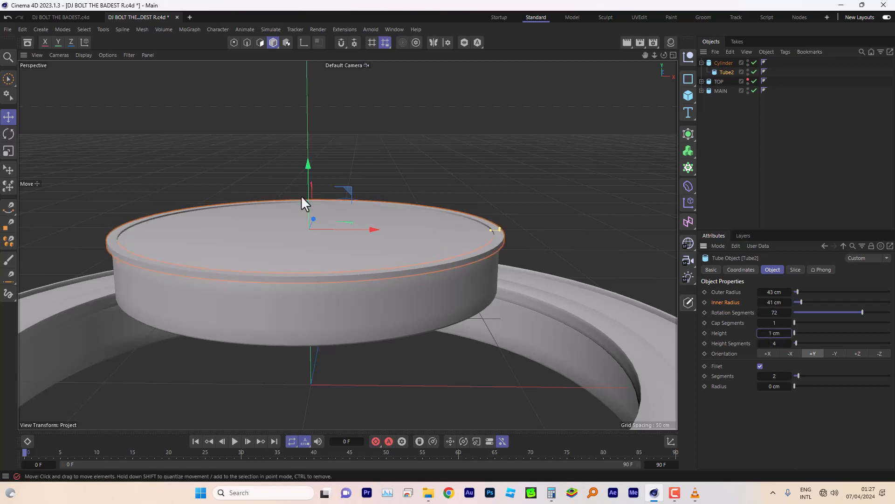
{"action": "left_click_drag", "start_coordinate": [307, 164], "coordinate": [307, 166]}
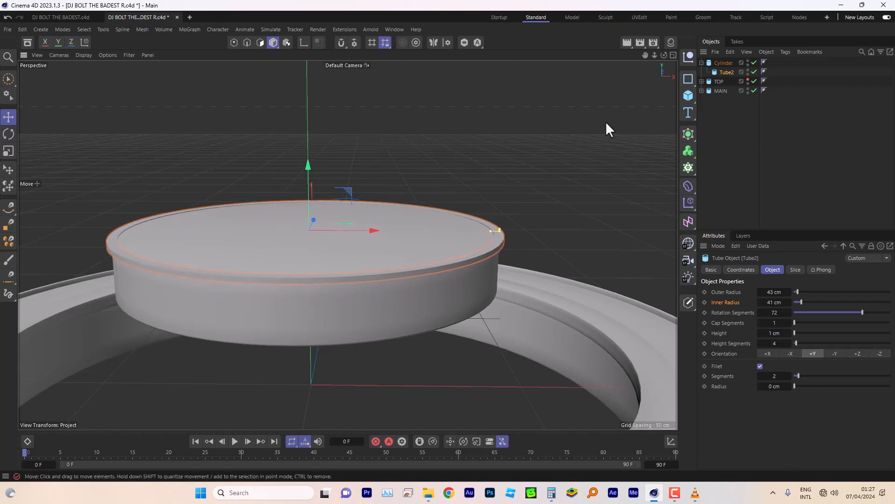
Show TOP in the viewport again and save the project.
{"action": "left_click", "coordinate": [748, 80]}
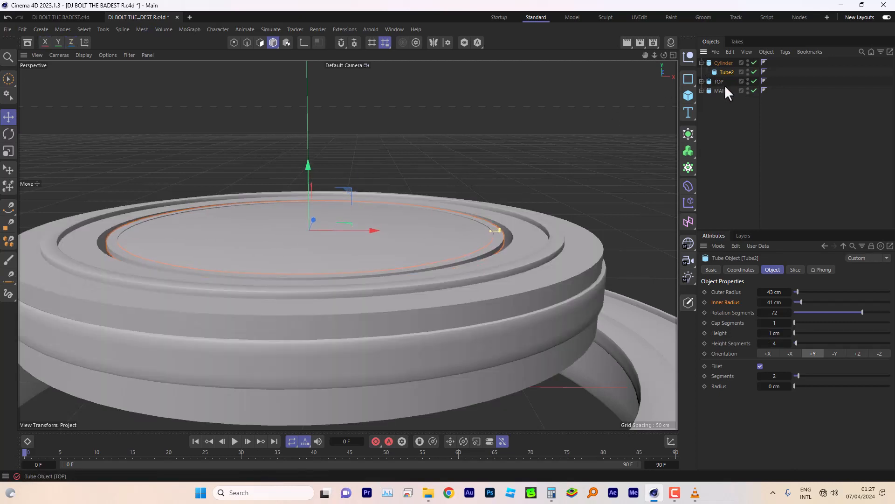
{"action": "left_click_drag", "start_coordinate": [655, 55], "coordinate": [641, 117]}
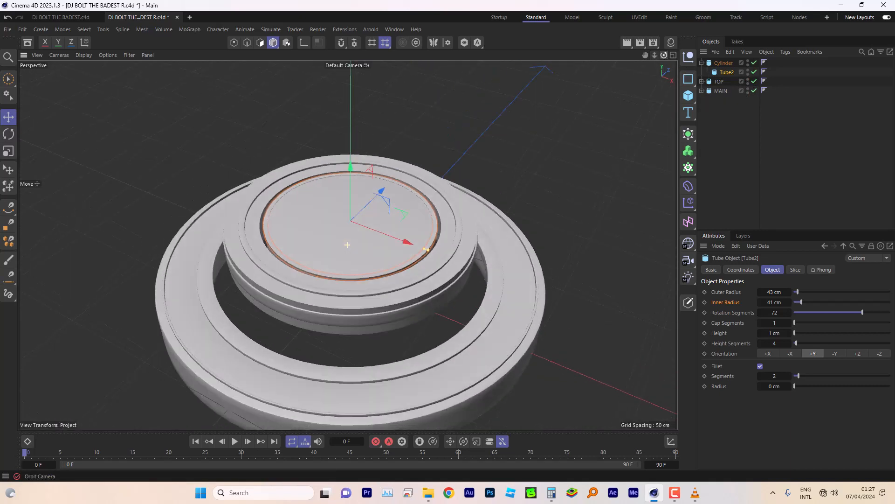
{"action": "left_click", "coordinate": [8, 30]}
{"action": "left_click", "coordinate": [35, 154]}
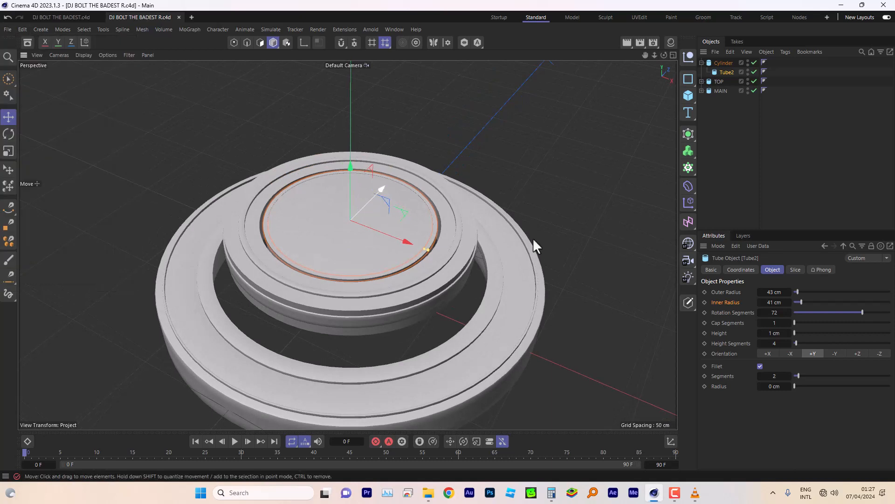
Play TEST.mp4 and examine the black clamps and arms that connect the upper ring to the main ring.
{"action": "mouse_move", "coordinate": [696, 493]}
{"action": "left_click", "coordinate": [743, 448]}
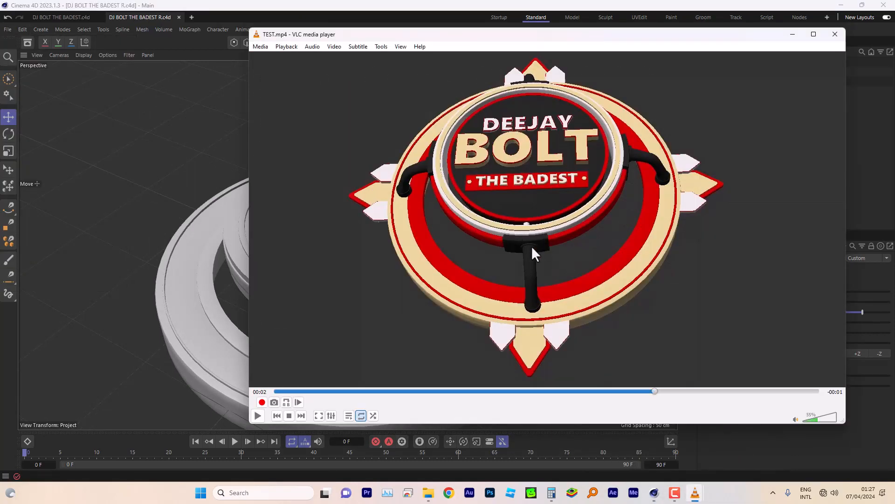
{"action": "scroll", "coordinate": [543, 272], "scroll_direction": "up", "scroll_amount": 5}
{"action": "left_click", "coordinate": [258, 414]}
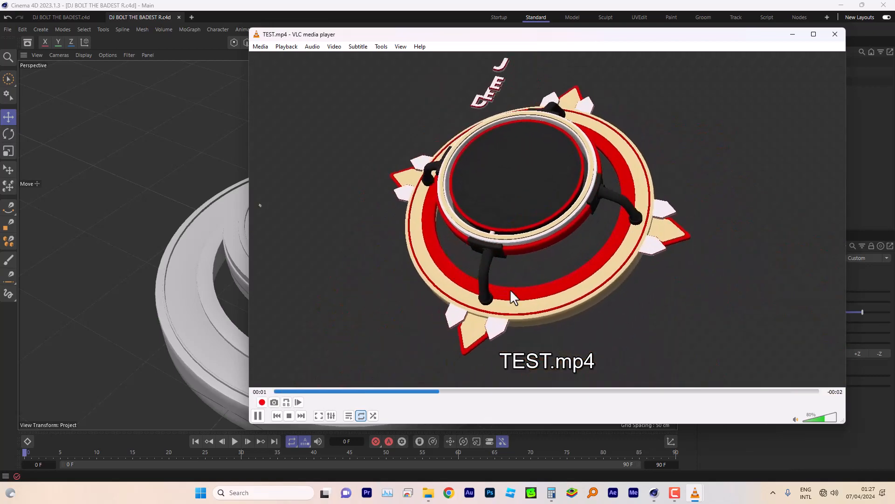
{"action": "left_click", "coordinate": [258, 416]}
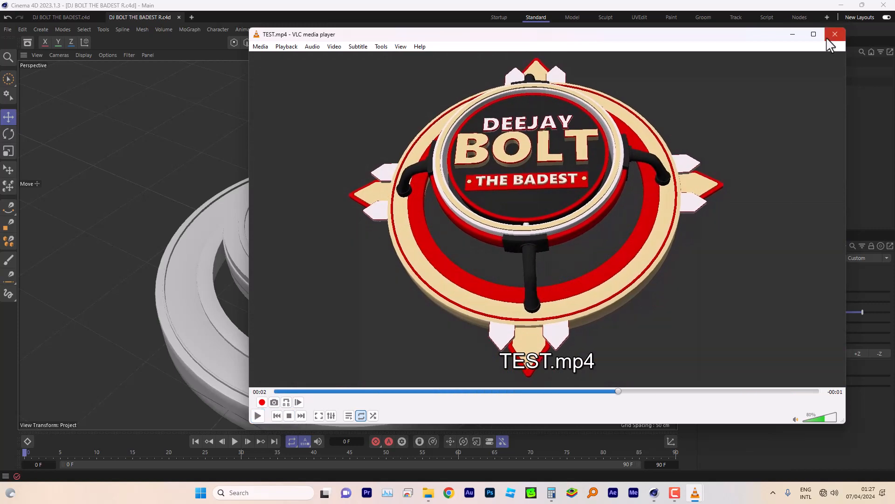
{"action": "left_click", "coordinate": [793, 34]}
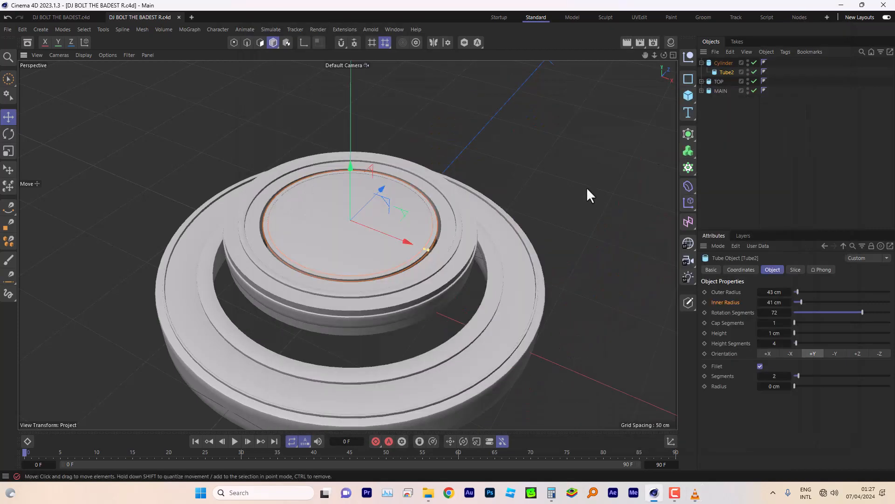
{"action": "left_click", "coordinate": [726, 70]}
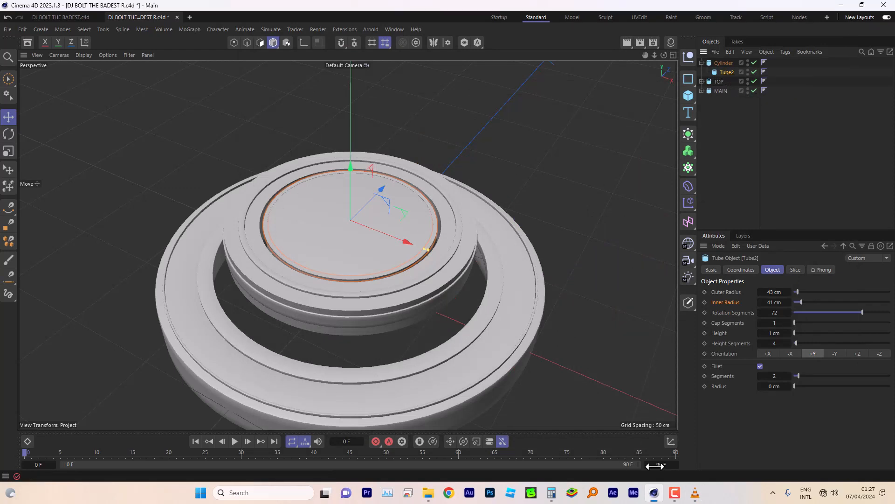
{"action": "mouse_move", "coordinate": [695, 492]}
{"action": "left_click", "coordinate": [737, 438]}
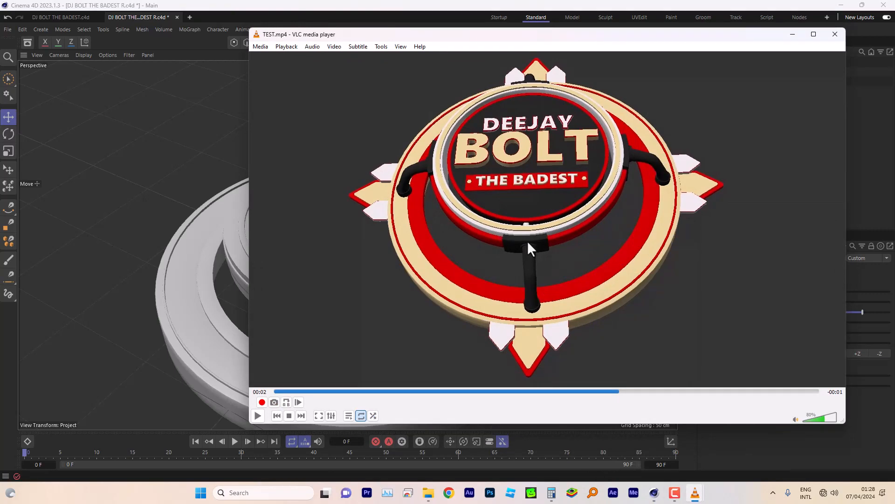
{"action": "left_click", "coordinate": [562, 7]}
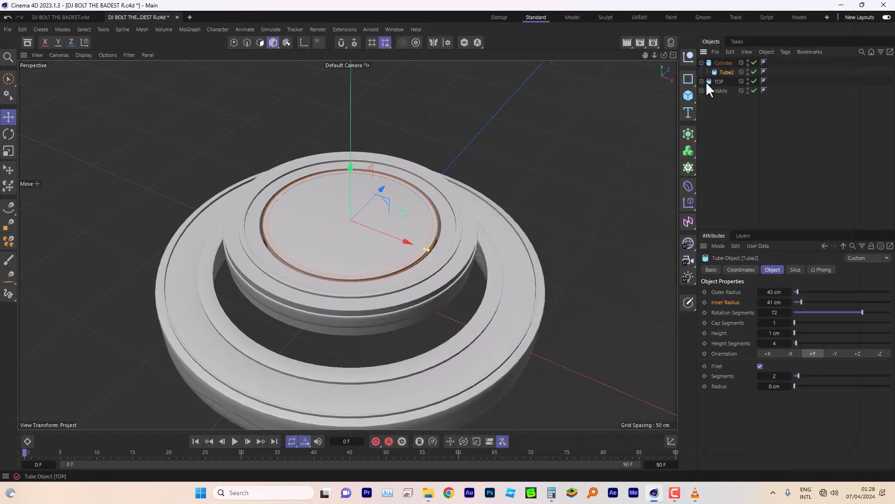
Hide the Cylinder in the viewport, duplicate Tube 1 inside TOP and rename the copy SLICE.
{"action": "left_click", "coordinate": [749, 61]}
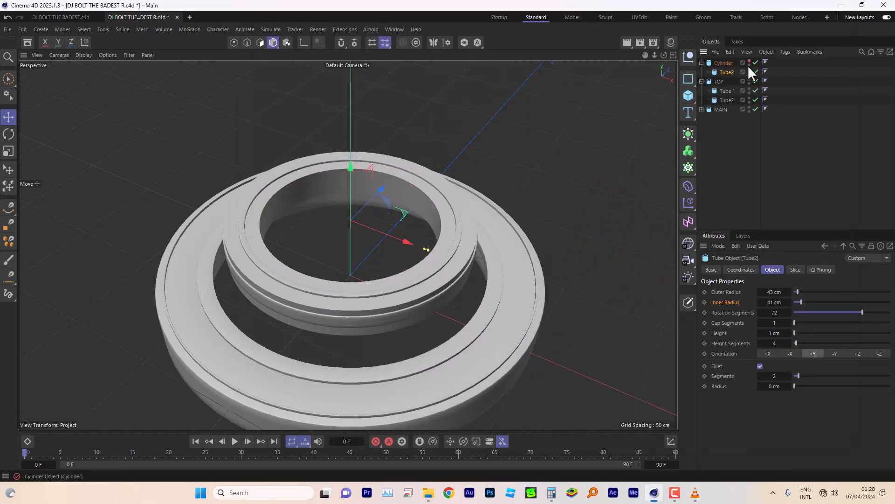
{"action": "left_click", "coordinate": [727, 91]}
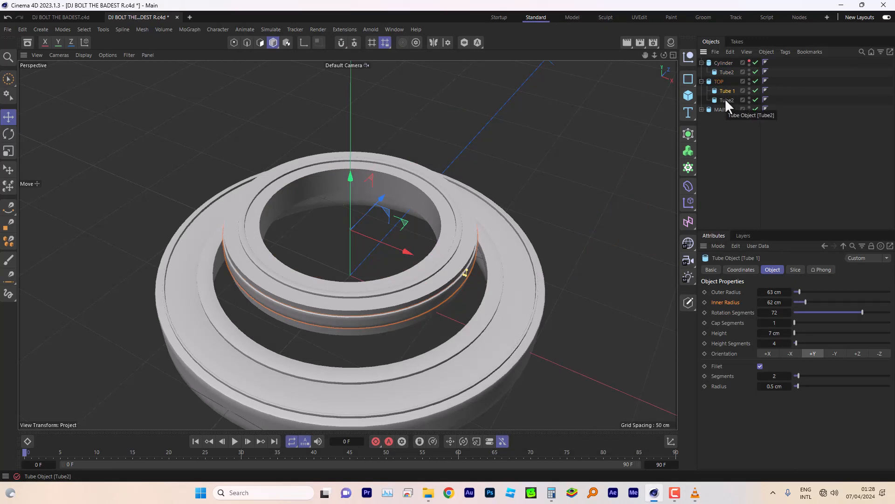
{"action": "left_click_drag", "start_coordinate": [728, 91], "coordinate": [726, 86], "text": "ctrl"}
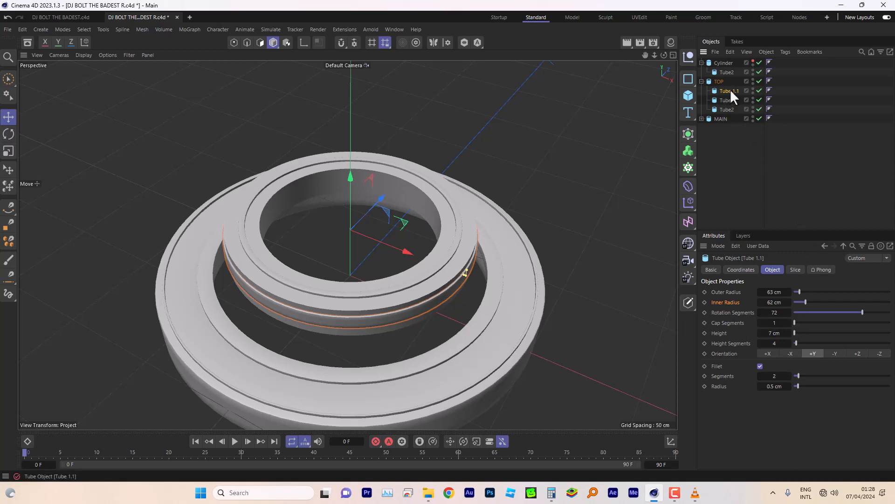
{"action": "double_click", "coordinate": [730, 91]}
{"action": "type", "text": "s"}
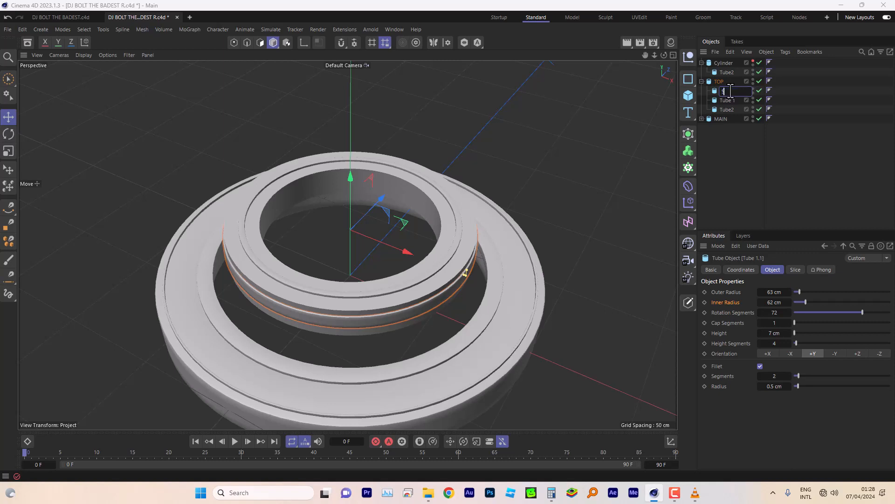
{"action": "key", "text": "Return"}
{"action": "left_click", "coordinate": [722, 156]}
Enable slicing on the SLICE tube and set its outer radius to 65 cm.
{"action": "left_click", "coordinate": [723, 91]}
{"action": "left_click", "coordinate": [795, 270]}
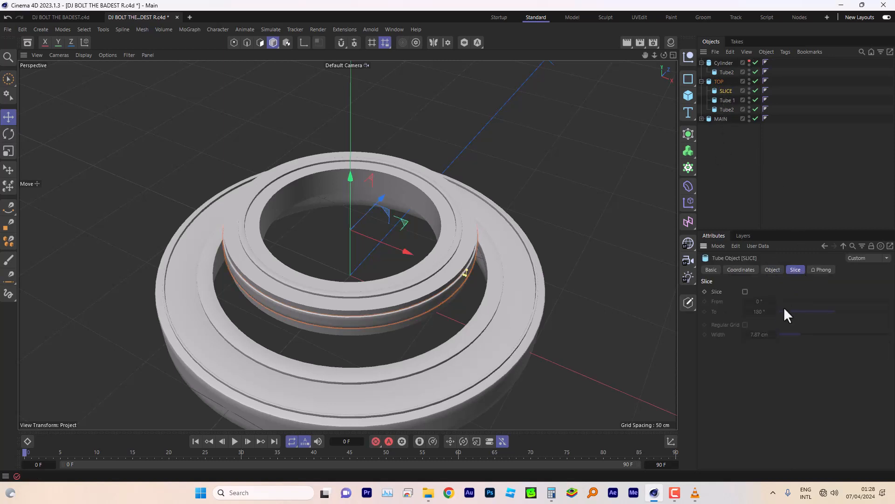
{"action": "left_click", "coordinate": [746, 291]}
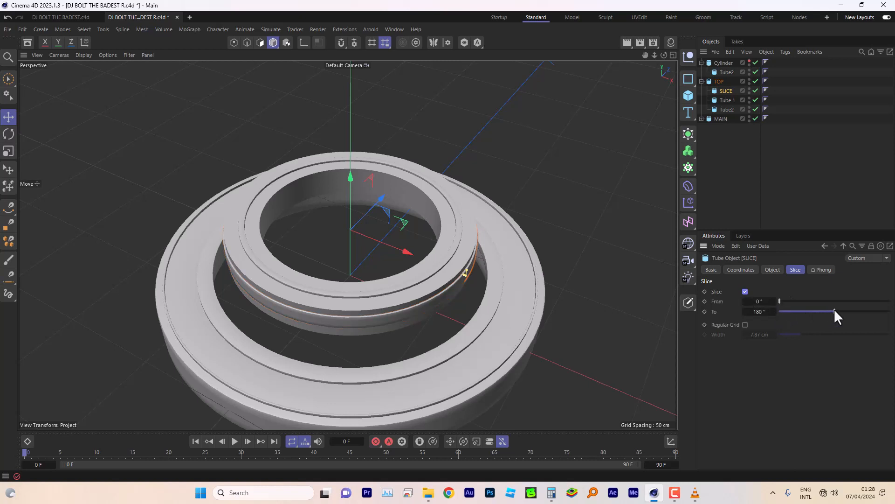
{"action": "left_click", "coordinate": [773, 270]}
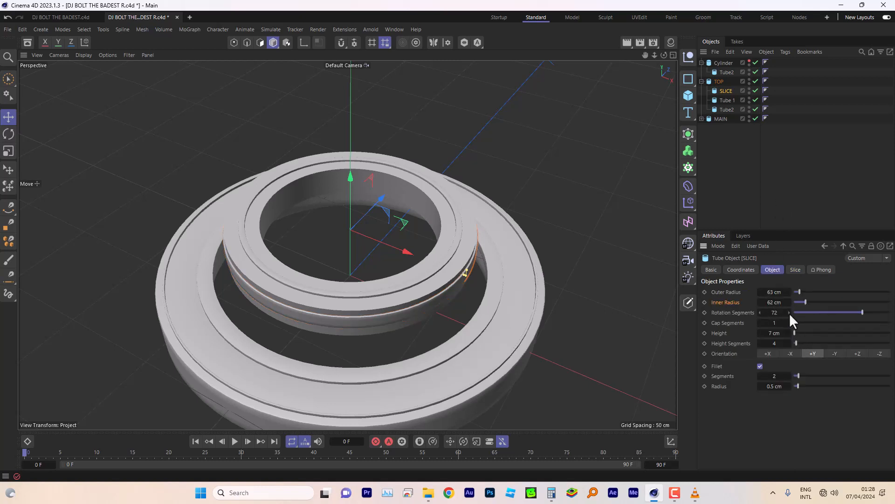
{"action": "left_click", "coordinate": [789, 291]}
{"action": "left_click", "coordinate": [789, 291]}
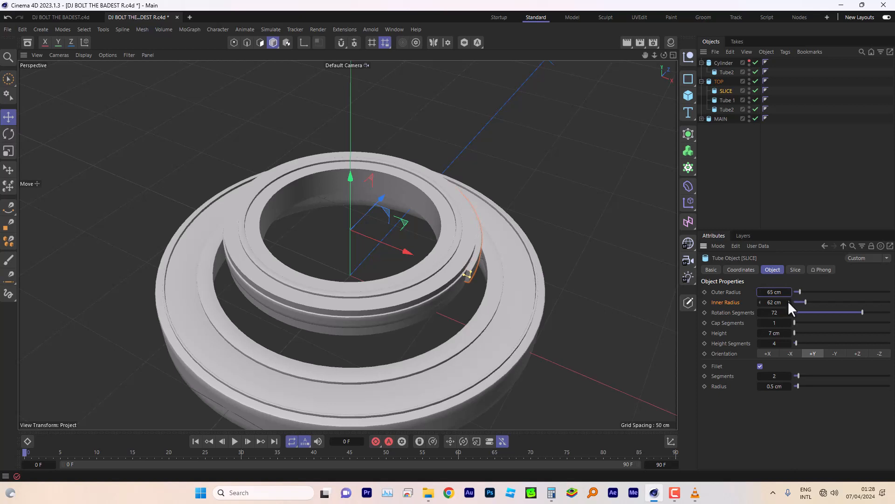
Set the height of the SLICE tube to 11 cm.
{"action": "left_click_drag", "start_coordinate": [664, 55], "coordinate": [665, 80]}
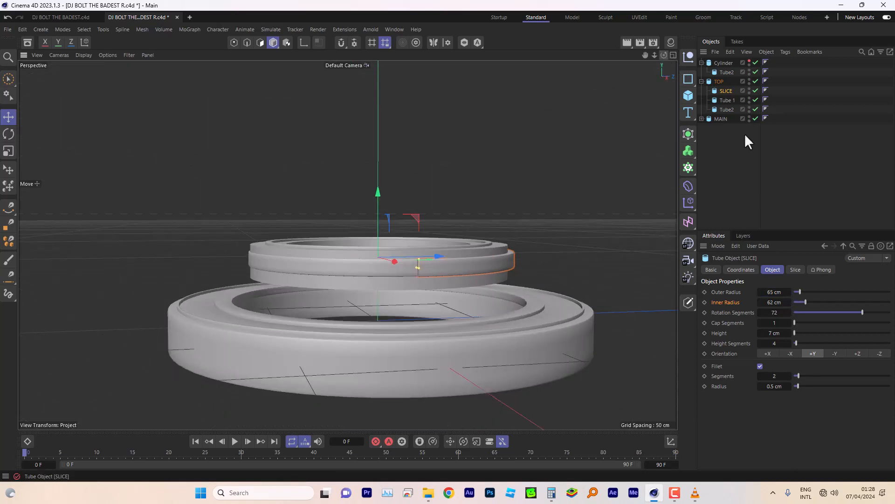
{"action": "left_click", "coordinate": [789, 333]}
{"action": "left_click", "coordinate": [789, 332]}
{"action": "left_click", "coordinate": [789, 332]}
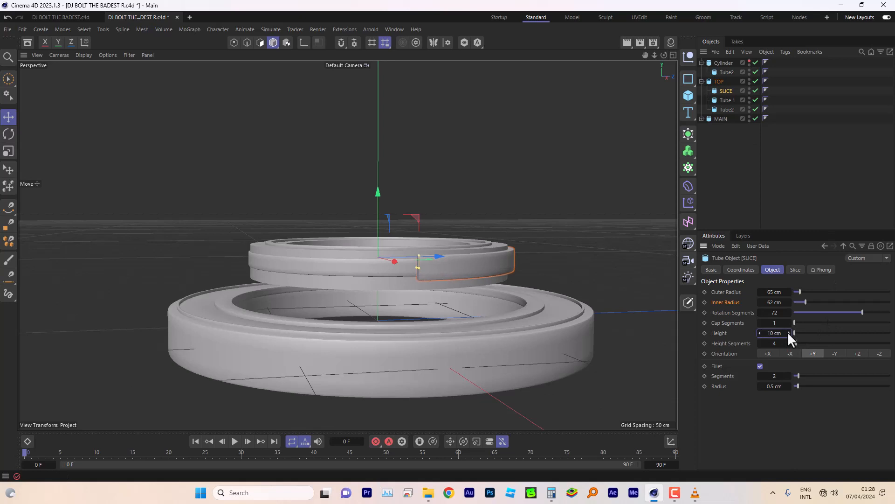
{"action": "left_click", "coordinate": [789, 332]}
Set the SLICE tube's end angle to 15° to leave a short clamp piece on the raised ring.
{"action": "left_click", "coordinate": [795, 269]}
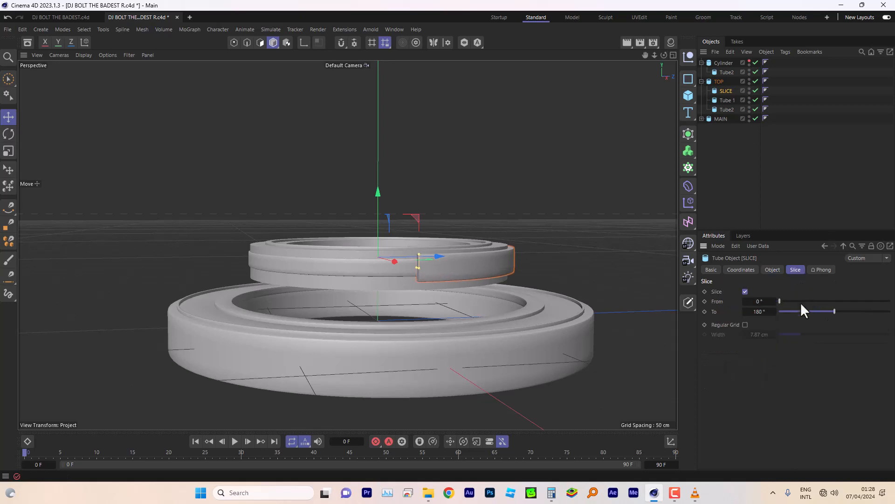
{"action": "left_click_drag", "start_coordinate": [764, 313], "coordinate": [704, 313]}
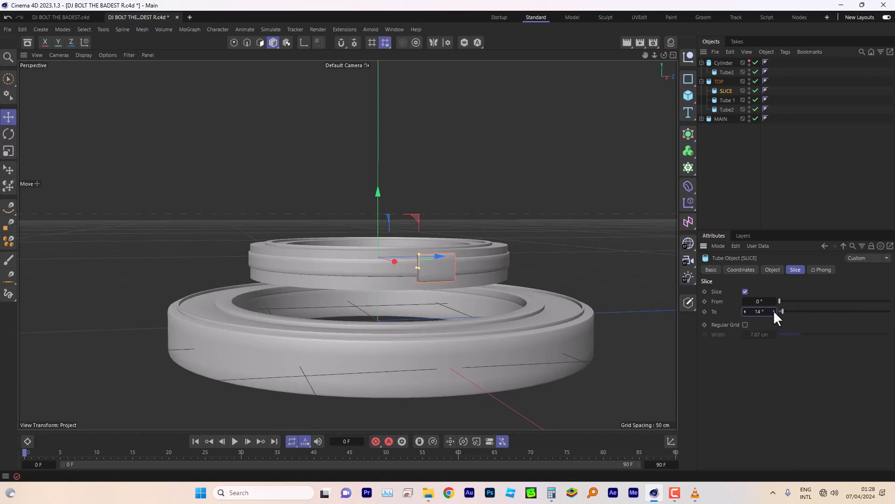
{"action": "left_click_drag", "start_coordinate": [662, 55], "coordinate": [664, 18]}
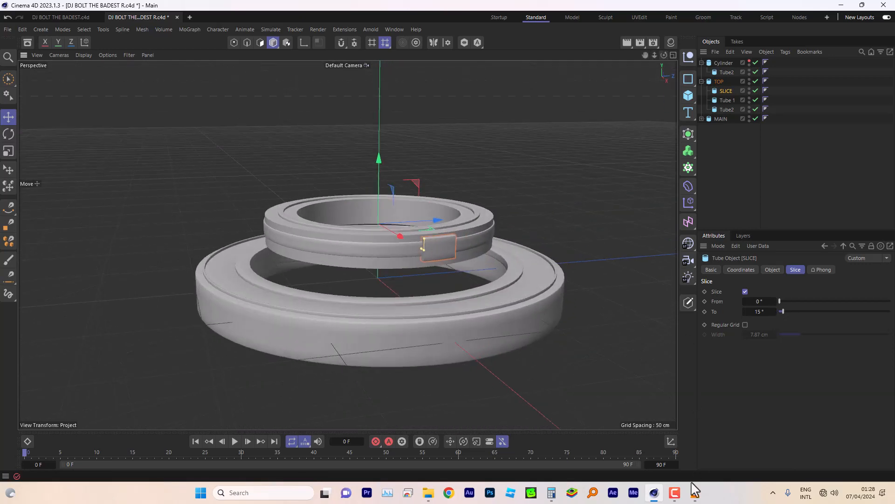
Check the clamp layout in TEST.mp4 and nest SLICE in a new Cloner inside TOP.
{"action": "mouse_move", "coordinate": [695, 493]}
{"action": "left_click", "coordinate": [744, 431]}
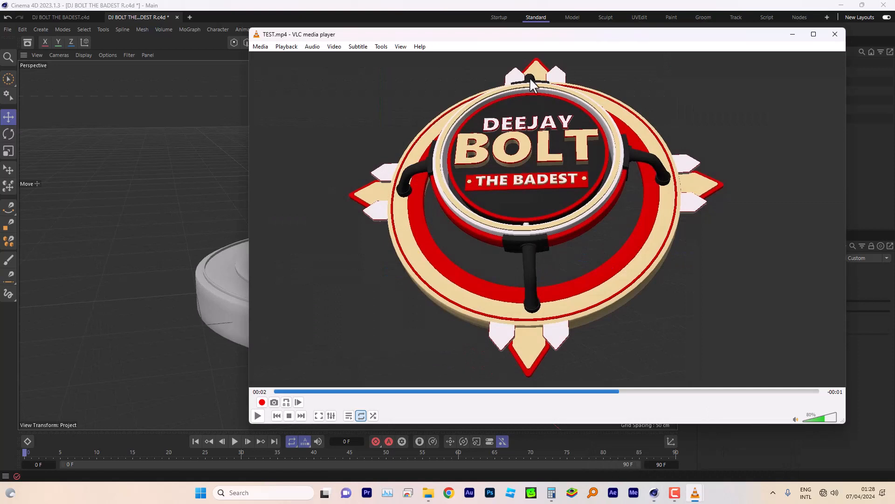
{"action": "left_click", "coordinate": [508, 6]}
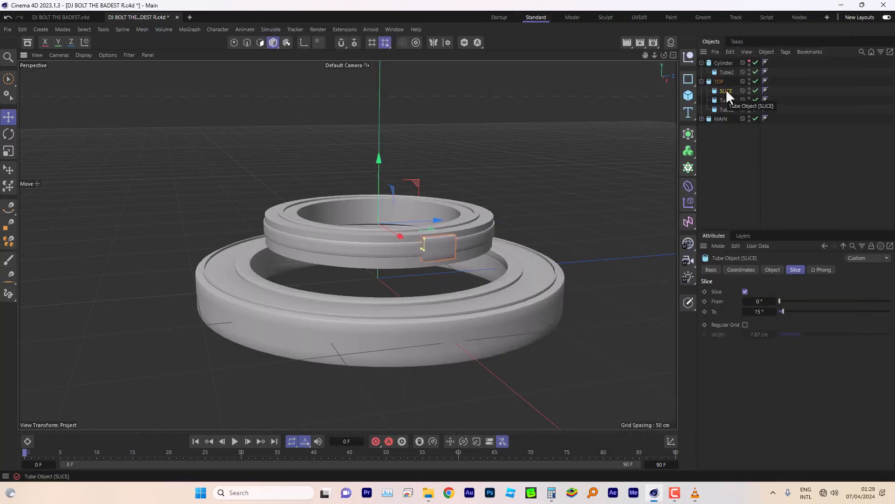
{"action": "left_click", "coordinate": [689, 166]}
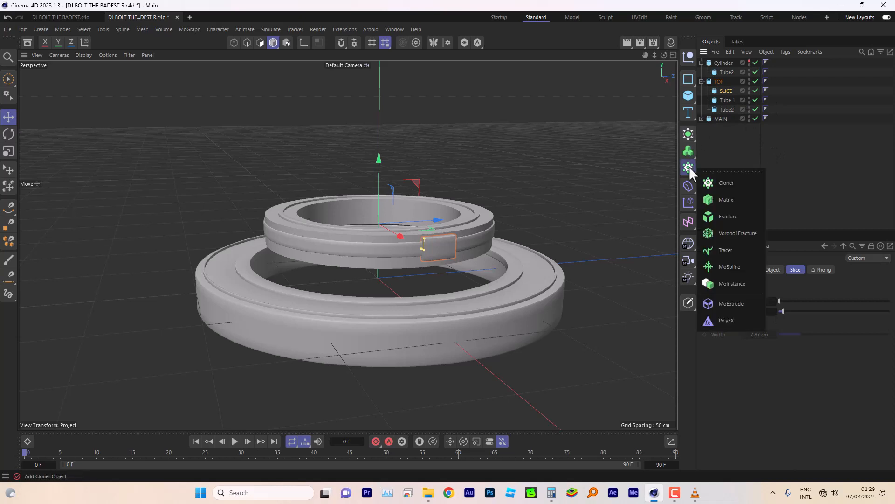
{"action": "left_click", "coordinate": [725, 182]}
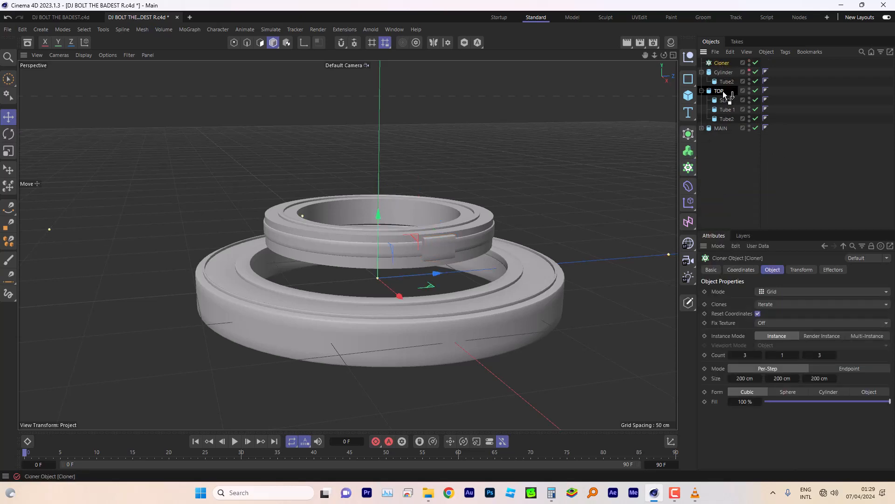
{"action": "mouse_move", "coordinate": [723, 92]}
{"action": "left_mouse_down"}
{"action": "mouse_move", "coordinate": [727, 102]}
{"action": "mouse_move", "coordinate": [728, 91]}
{"action": "left_mouse_up"}
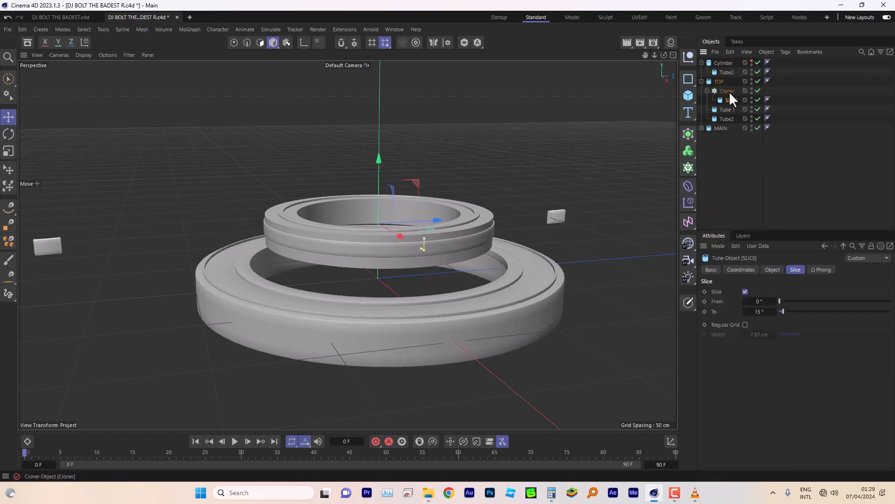
Switch the Cloner to Radial mode with a count of 4 and a radius of 0 cm, and raise it along the Y axis.
{"action": "left_click", "coordinate": [728, 91]}
{"action": "left_click", "coordinate": [780, 290]}
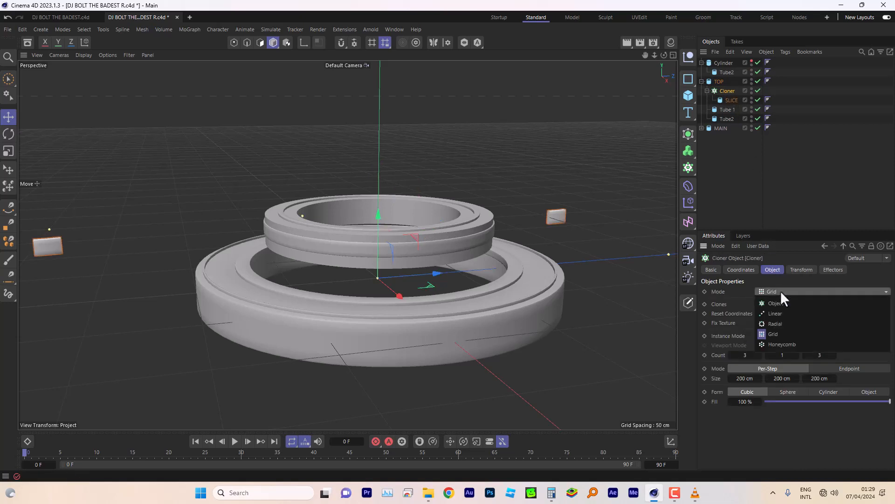
{"action": "left_click", "coordinate": [776, 323]}
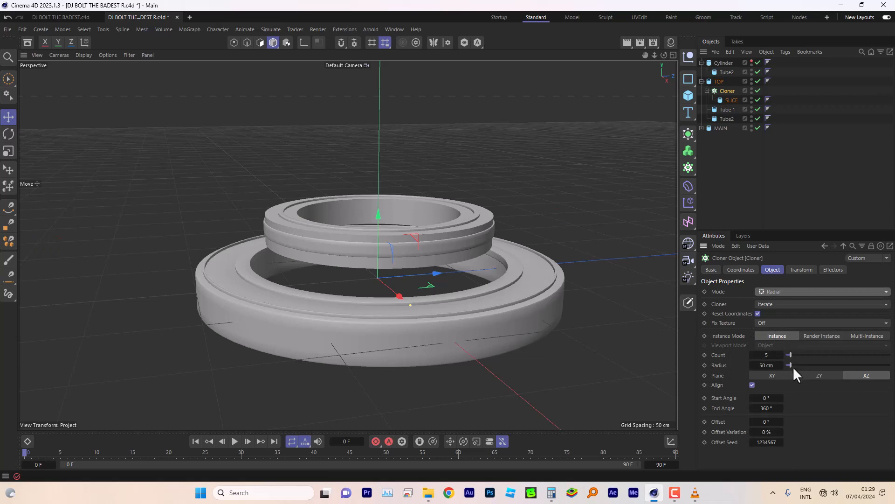
{"action": "left_click_drag", "start_coordinate": [664, 55], "coordinate": [643, 55]}
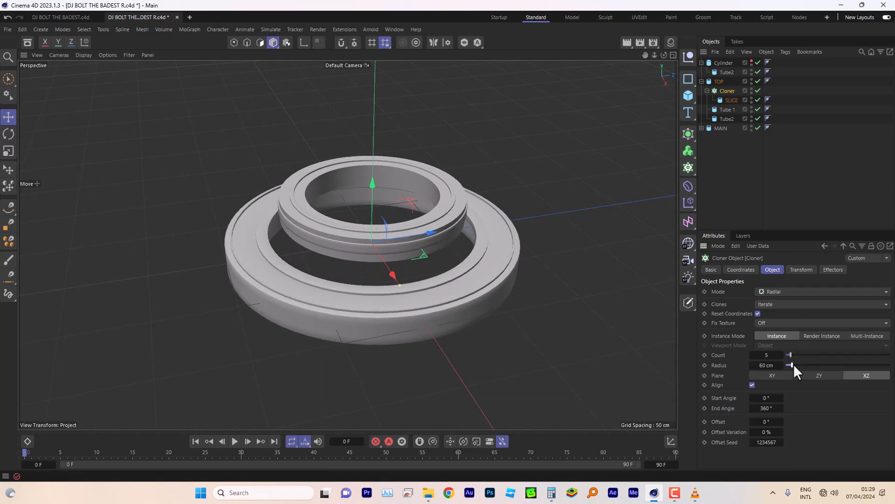
{"action": "left_click_drag", "start_coordinate": [794, 364], "coordinate": [794, 365]}
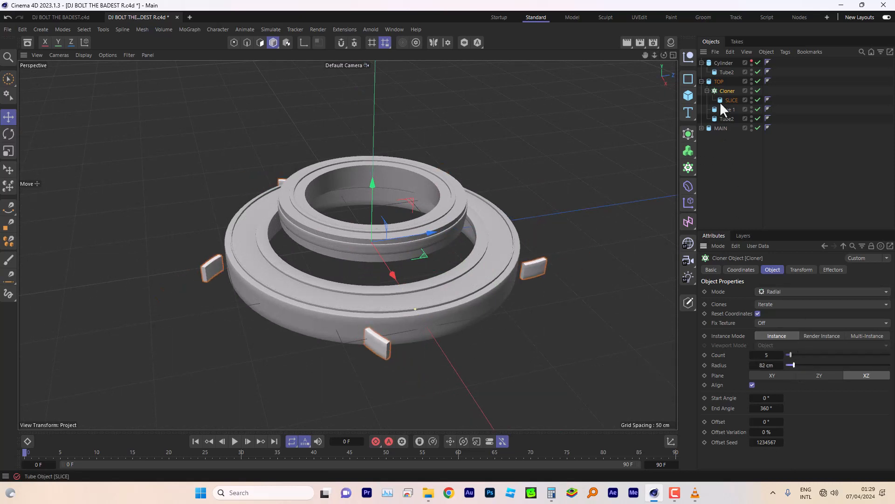
{"action": "left_click_drag", "start_coordinate": [372, 188], "coordinate": [385, 131]}
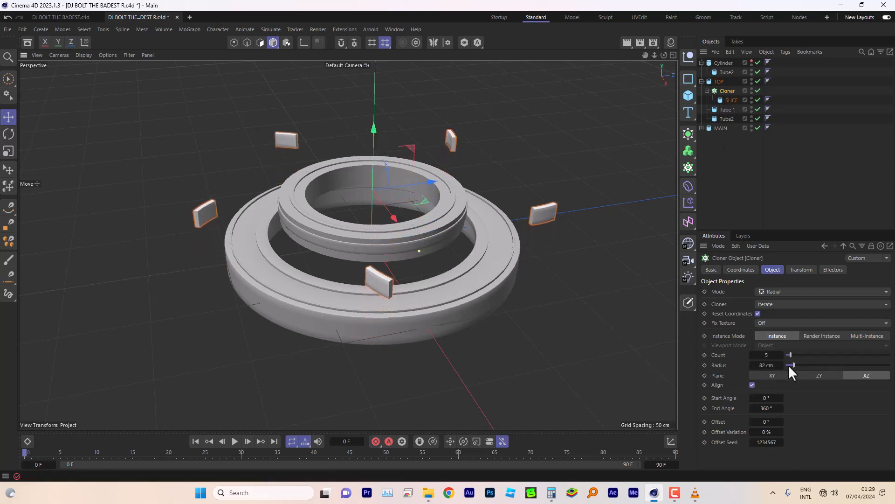
{"action": "left_click_drag", "start_coordinate": [789, 366], "coordinate": [776, 372]}
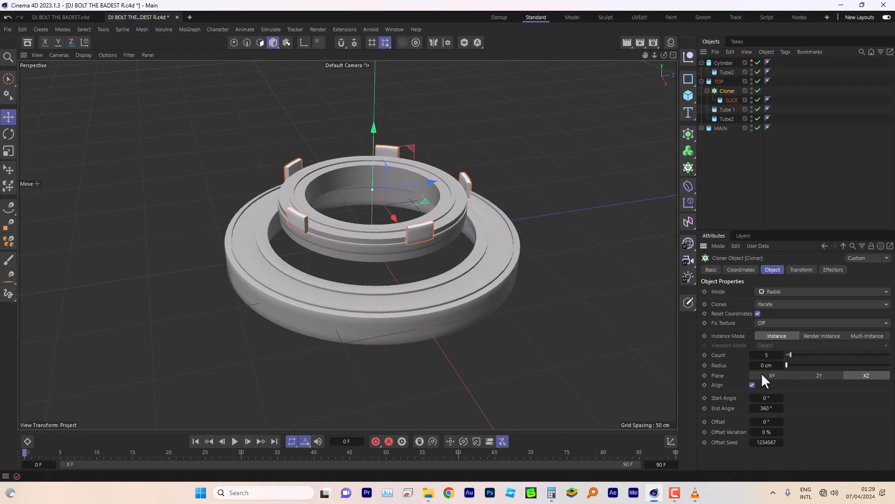
{"action": "left_click", "coordinate": [752, 354]}
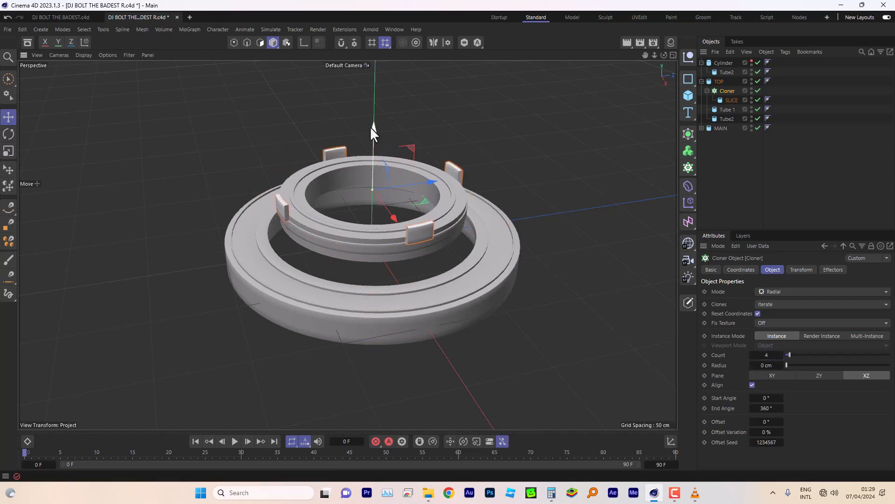
Lower the Cloner slightly along the Y axis to align the clamps with the side of the raised ring.
{"action": "left_click_drag", "start_coordinate": [370, 127], "coordinate": [368, 138]}
{"action": "scroll", "coordinate": [416, 246], "scroll_direction": "up", "scroll_amount": 10}
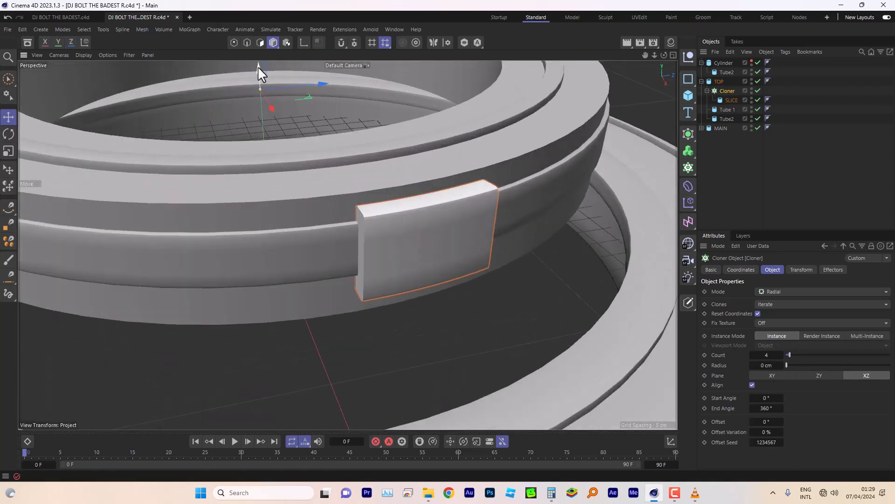
{"action": "left_click_drag", "start_coordinate": [258, 66], "coordinate": [259, 66]}
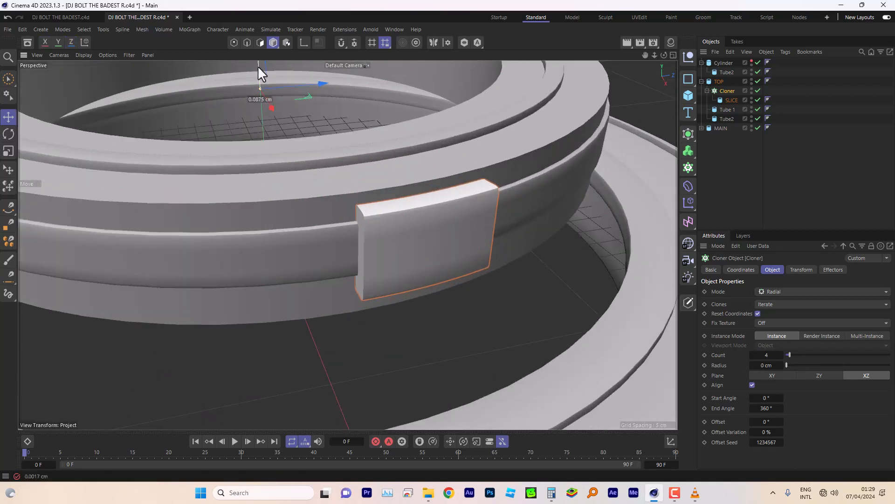
Set the SLICE tube's inner radius to 60 cm so the clamps sink into the ring, and save the project.
{"action": "mouse_move", "coordinate": [655, 55]}
{"action": "left_mouse_down"}
{"action": "mouse_move", "coordinate": [639, 56]}
{"action": "mouse_move", "coordinate": [664, 94]}
{"action": "mouse_move", "coordinate": [664, 52]}
{"action": "mouse_move", "coordinate": [625, 28]}
{"action": "mouse_move", "coordinate": [631, 154]}
{"action": "mouse_move", "coordinate": [821, 175]}
{"action": "mouse_move", "coordinate": [857, 132]}
{"action": "left_mouse_up"}
{"action": "left_click", "coordinate": [732, 100]}
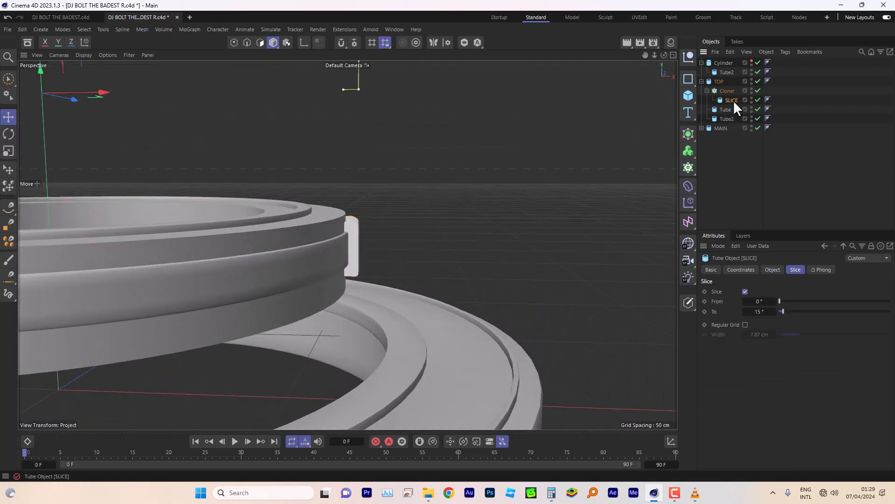
{"action": "left_click", "coordinate": [773, 270]}
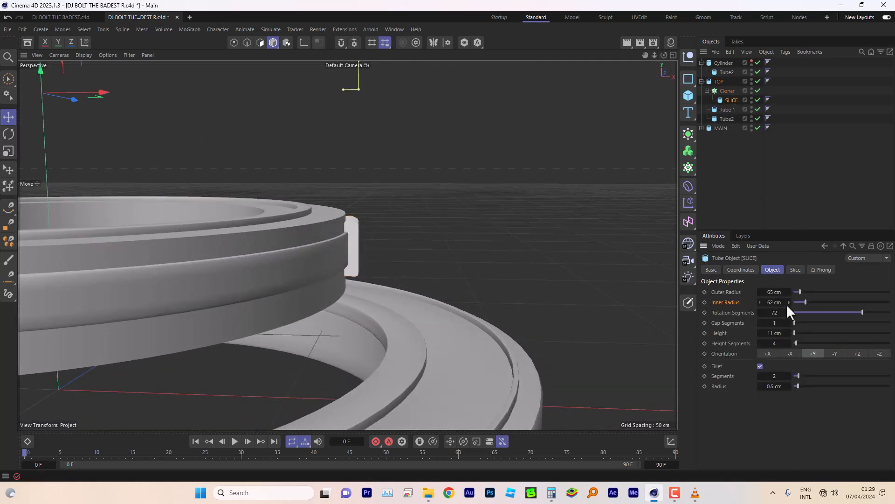
{"action": "left_click", "coordinate": [789, 303]}
{"action": "left_click", "coordinate": [760, 303]}
{"action": "left_click_drag", "start_coordinate": [664, 56], "coordinate": [648, 77]}
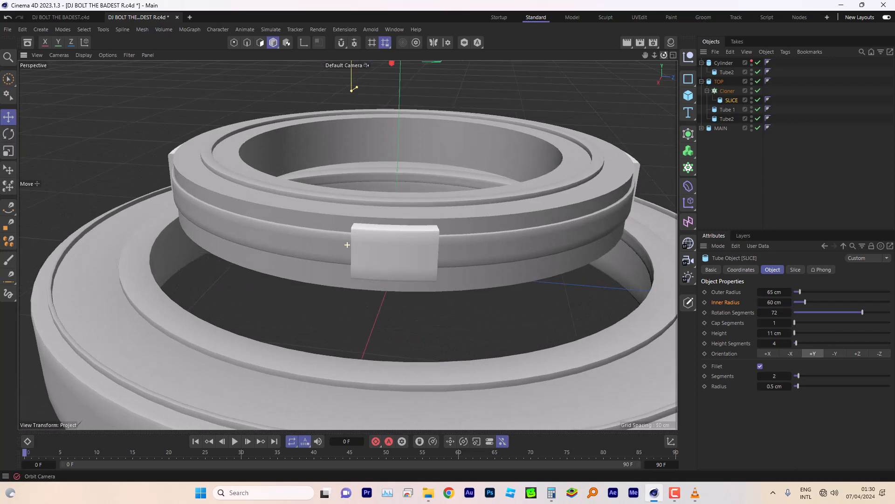
{"action": "left_click", "coordinate": [8, 30]}
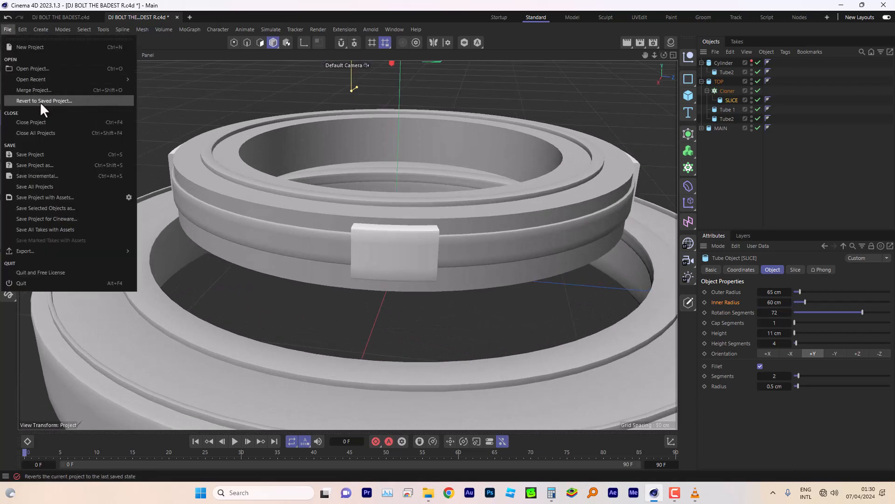
{"action": "left_click", "coordinate": [39, 155]}
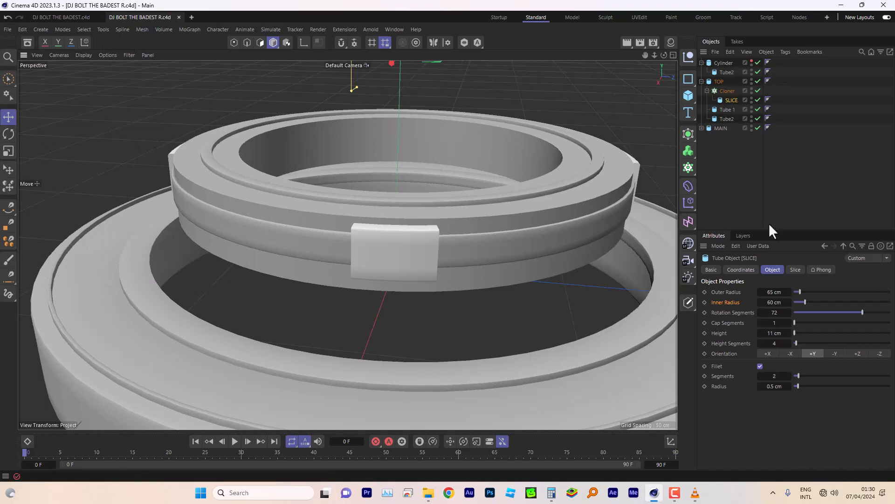
Replay TEST.mp4 to examine how the black arms join the clamps to the main ring, and collapse the Cloner in the object hierarchy.
{"action": "mouse_move", "coordinate": [699, 490]}
{"action": "left_click", "coordinate": [735, 443]}
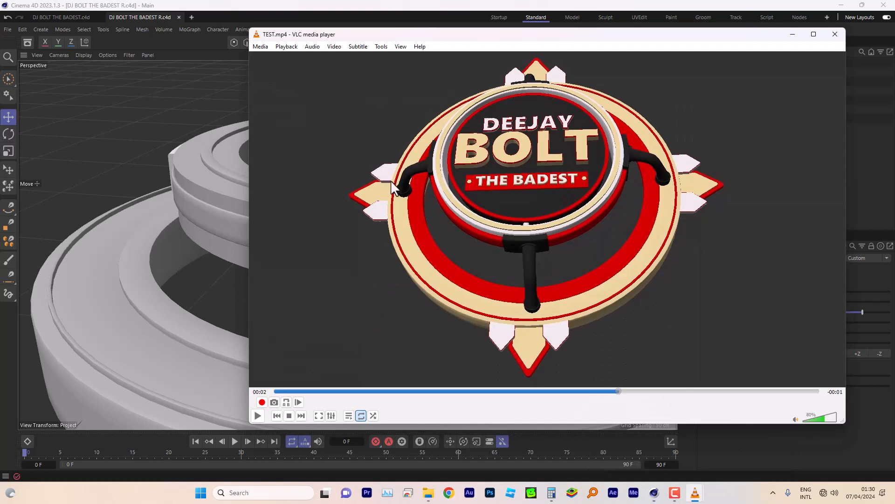
{"action": "left_click", "coordinate": [670, 6]}
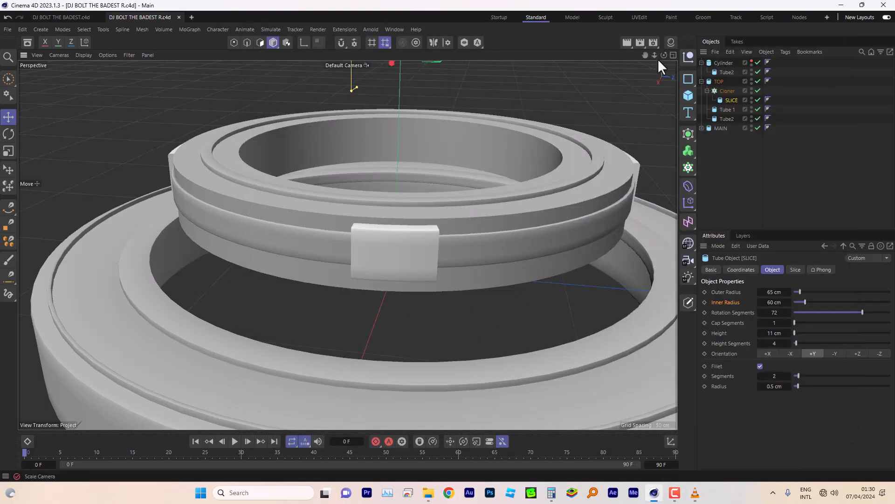
{"action": "left_click_drag", "start_coordinate": [654, 55], "coordinate": [681, 44]}
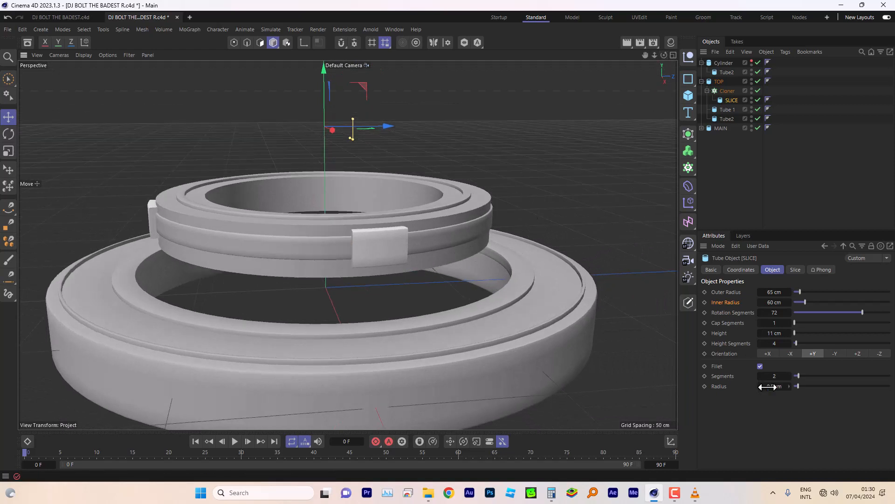
{"action": "mouse_move", "coordinate": [695, 493]}
{"action": "left_click", "coordinate": [749, 445]}
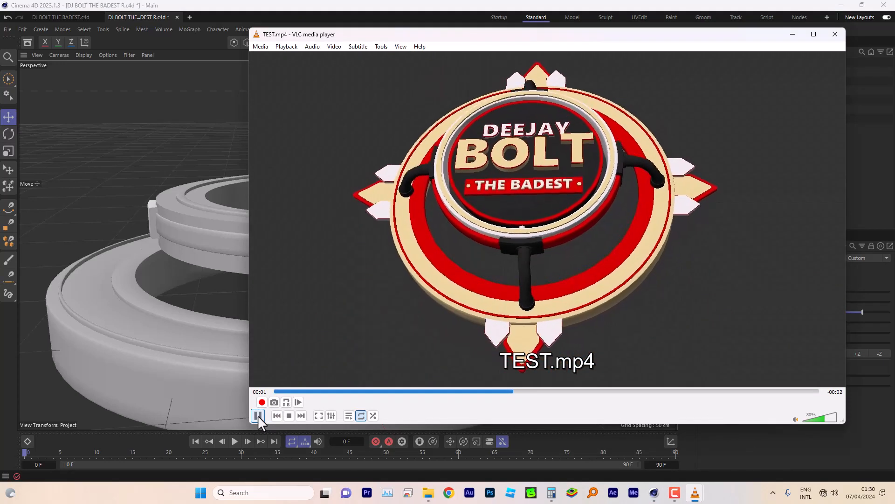
{"action": "left_click", "coordinate": [258, 415]}
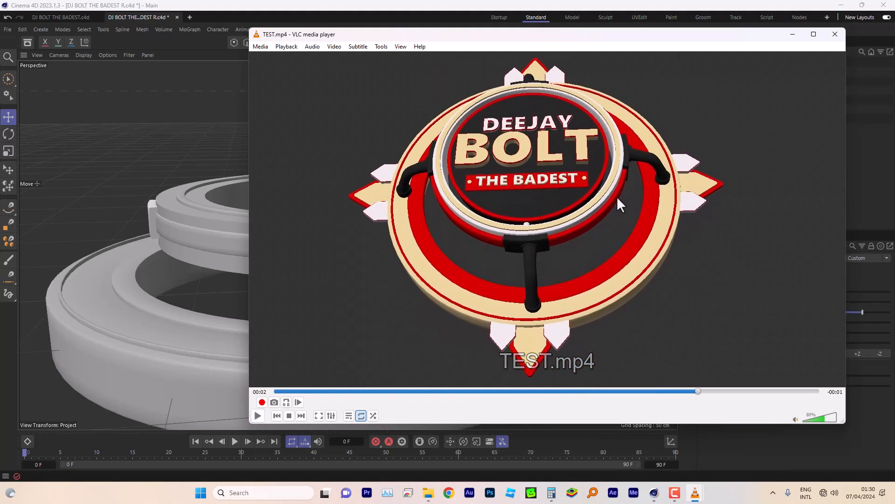
{"action": "left_click", "coordinate": [793, 35]}
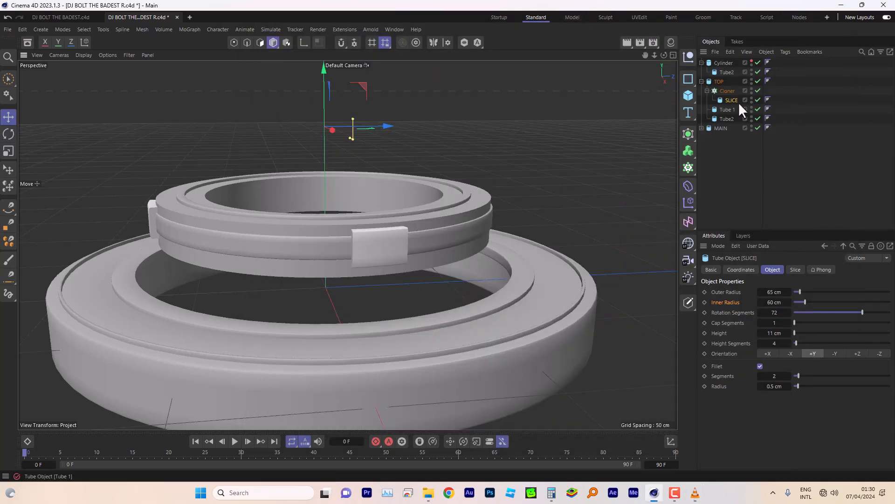
{"action": "left_click", "coordinate": [707, 90]}
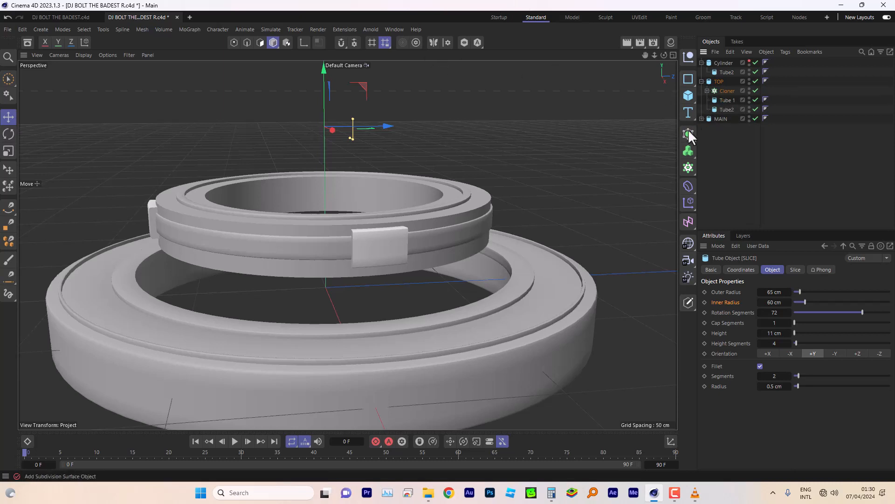
Add an Arc spline and set its radius to 32 cm.
{"action": "left_click", "coordinate": [691, 80]}
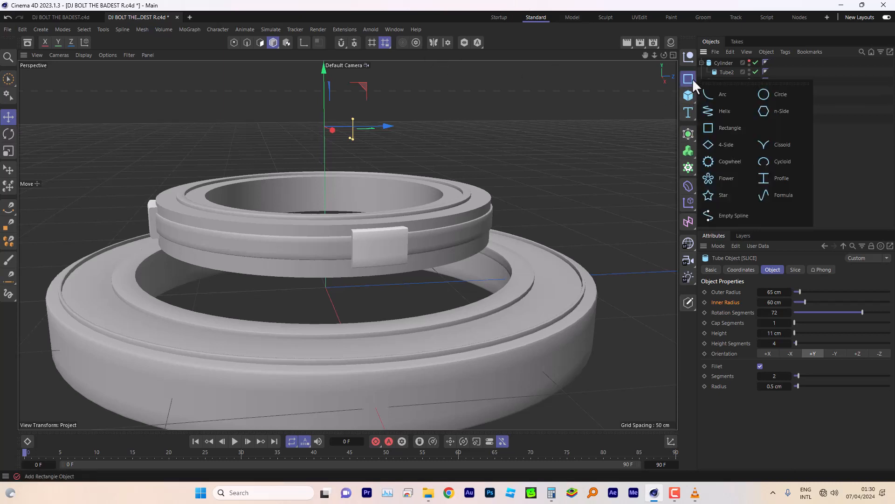
{"action": "left_click", "coordinate": [723, 94]}
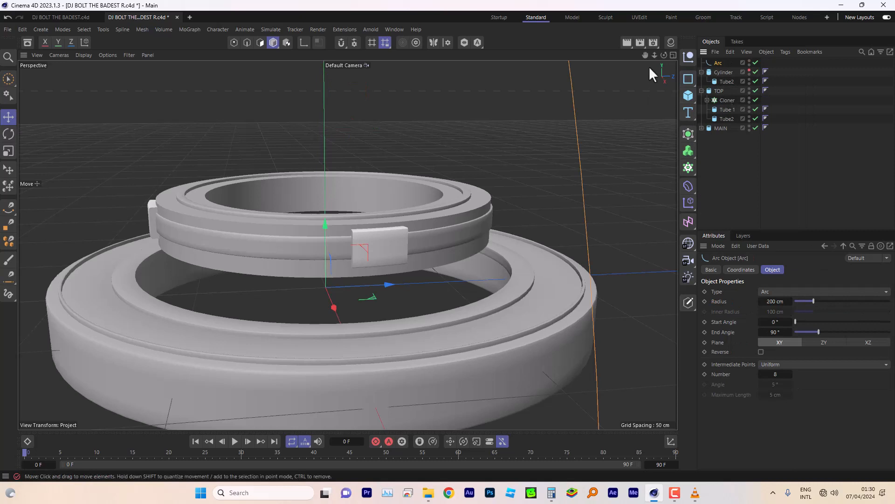
{"action": "left_click_drag", "start_coordinate": [654, 55], "coordinate": [581, 55]}
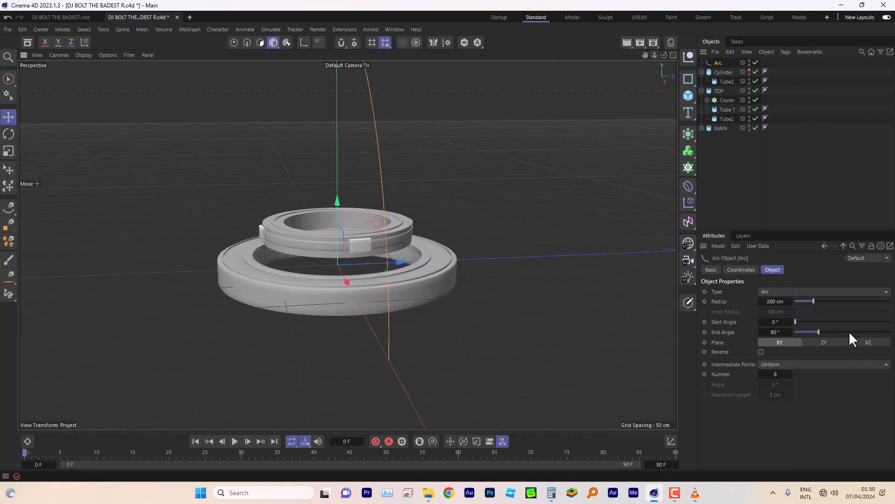
{"action": "left_click_drag", "start_coordinate": [809, 299], "coordinate": [798, 303]}
Add a Circle spline with a radius of 7 cm and orient it on the ZY plane.
{"action": "left_click_drag", "start_coordinate": [664, 55], "coordinate": [598, 77]}
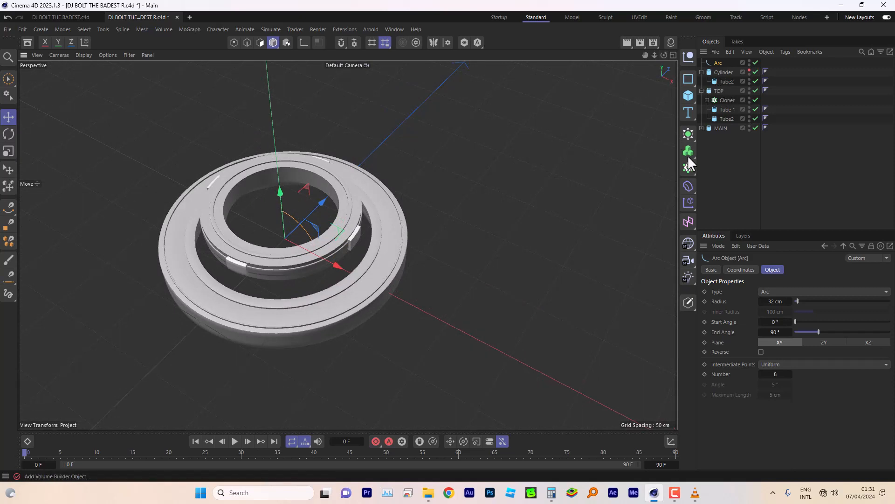
{"action": "left_click", "coordinate": [689, 79]}
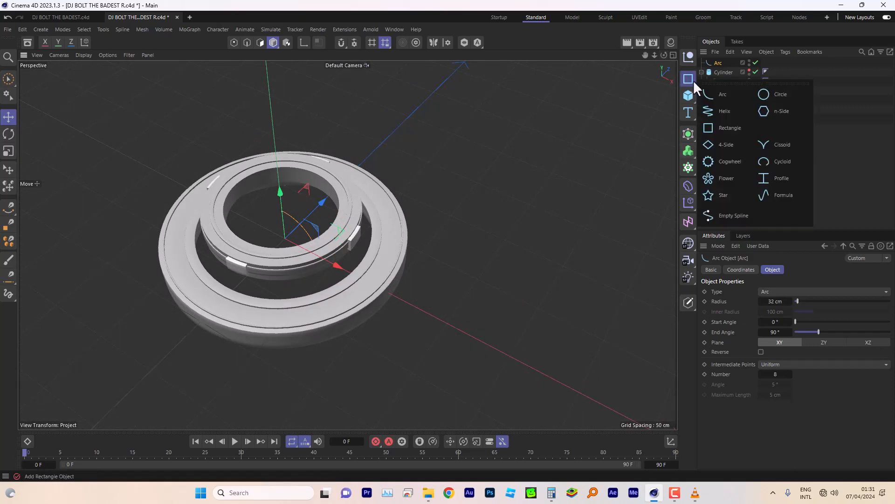
{"action": "left_click", "coordinate": [778, 94]}
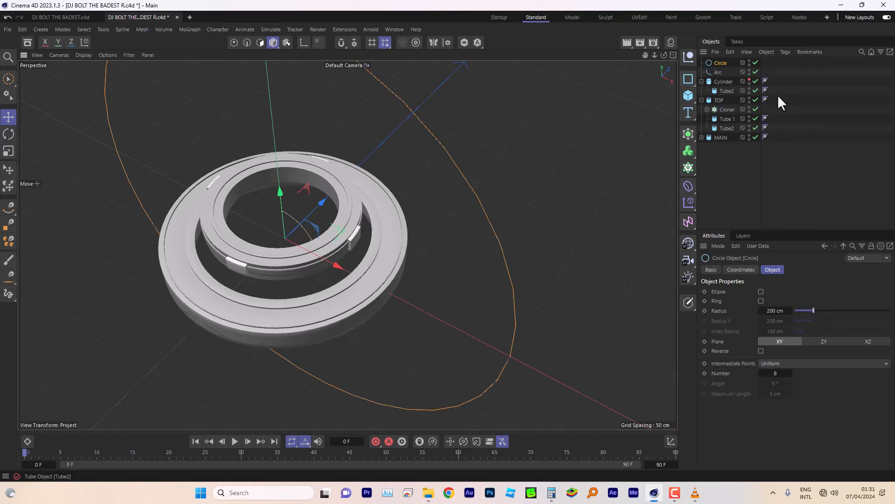
{"action": "left_click_drag", "start_coordinate": [810, 310], "coordinate": [796, 314]}
{"action": "left_click", "coordinate": [826, 342]}
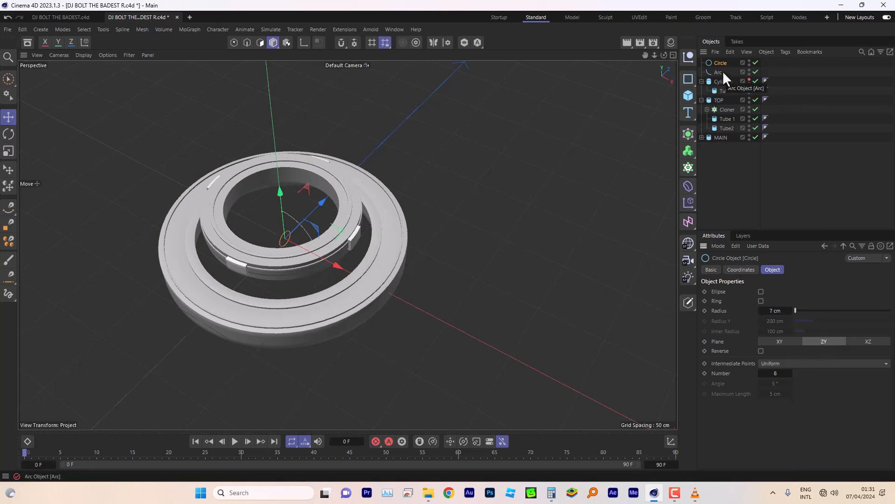
Add a Cloner containing the Circle and set it to Object mode with the Arc as its target object.
{"action": "left_click", "coordinate": [688, 167]}
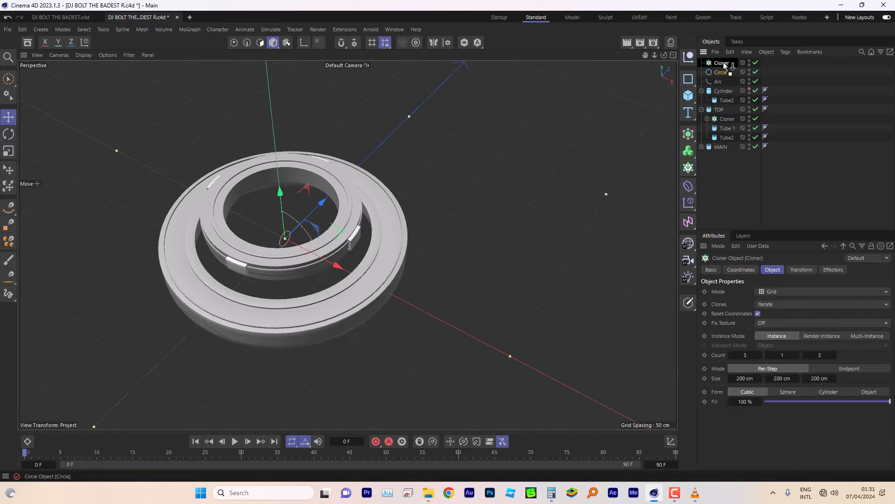
{"action": "left_click_drag", "start_coordinate": [724, 64], "coordinate": [724, 64]}
{"action": "left_click", "coordinate": [721, 62]}
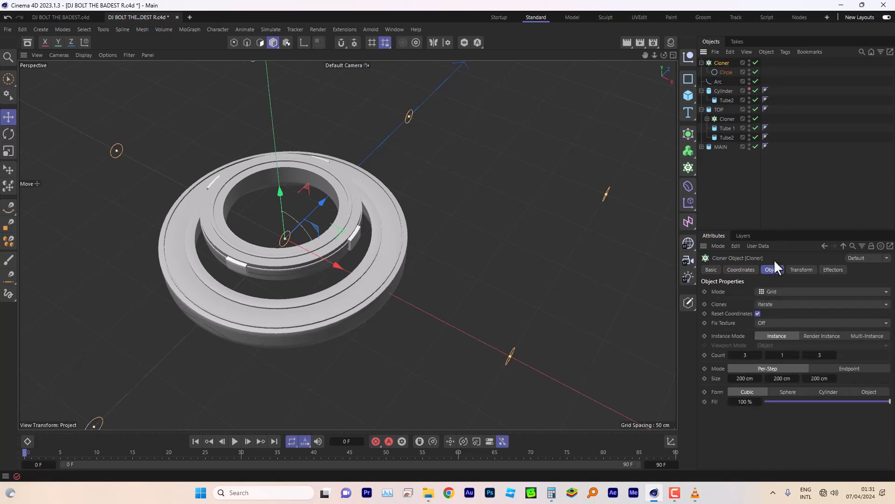
{"action": "left_click", "coordinate": [773, 291]}
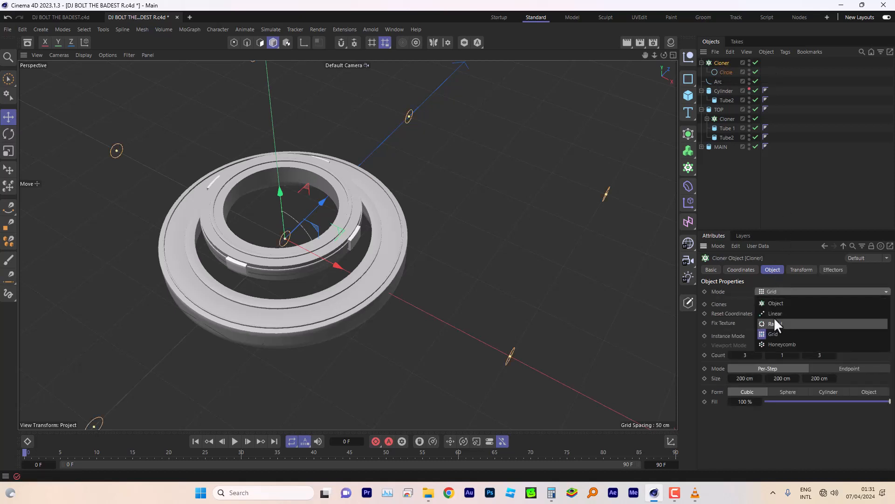
{"action": "left_click", "coordinate": [772, 302]}
{"action": "left_click_drag", "start_coordinate": [717, 81], "coordinate": [790, 360]}
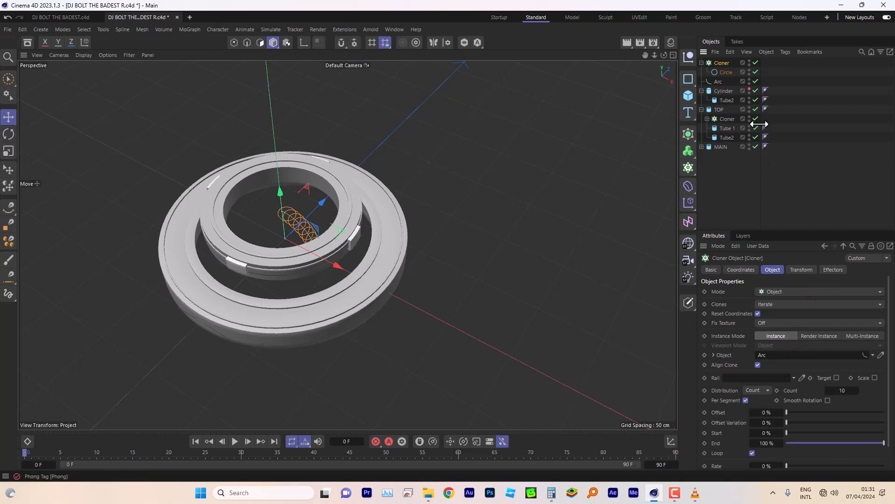
Change the cloned Circle's plane to XY so the clones stand across the arc.
{"action": "left_click_drag", "start_coordinate": [663, 55], "coordinate": [664, 98]}
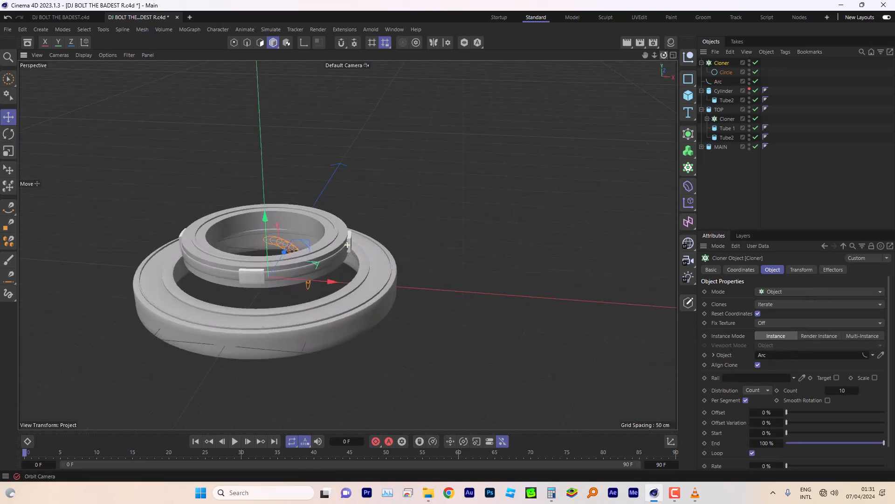
{"action": "left_click", "coordinate": [724, 71]}
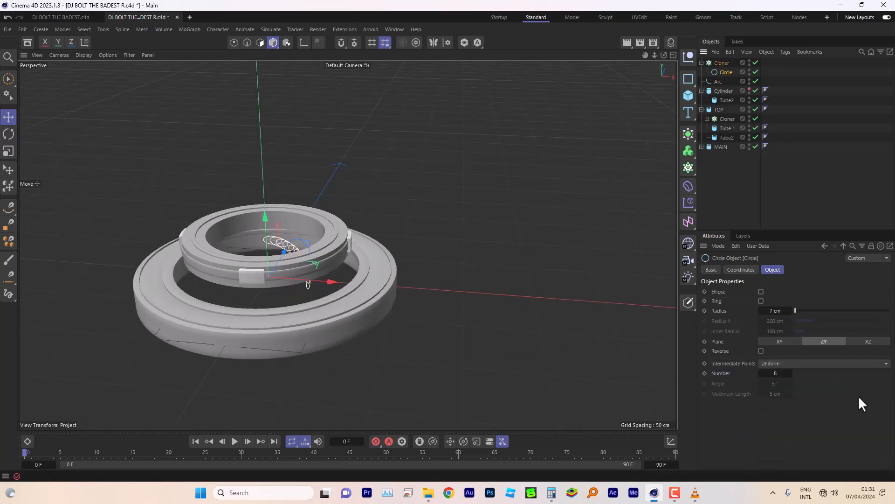
{"action": "left_click", "coordinate": [790, 342]}
{"action": "scroll", "coordinate": [273, 247], "scroll_direction": "up", "scroll_amount": 3}
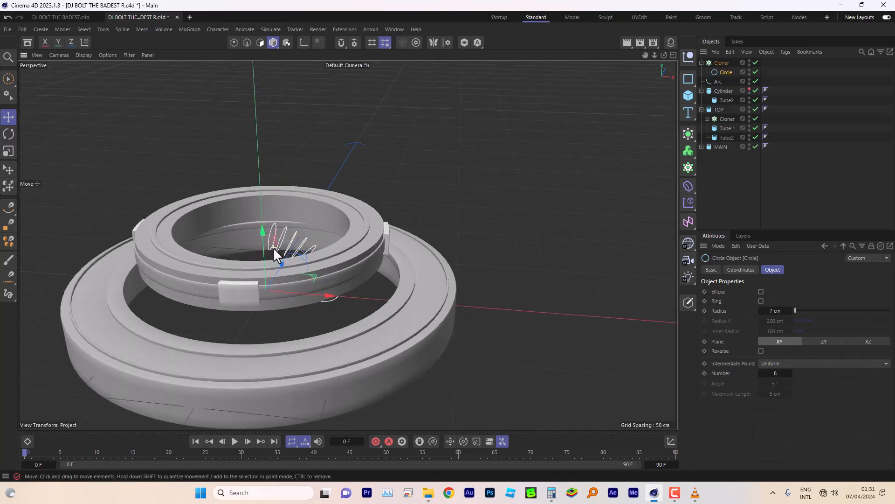
Switch the circle Cloner's distribution to Step with a step of 25 cm.
{"action": "left_click", "coordinate": [722, 63]}
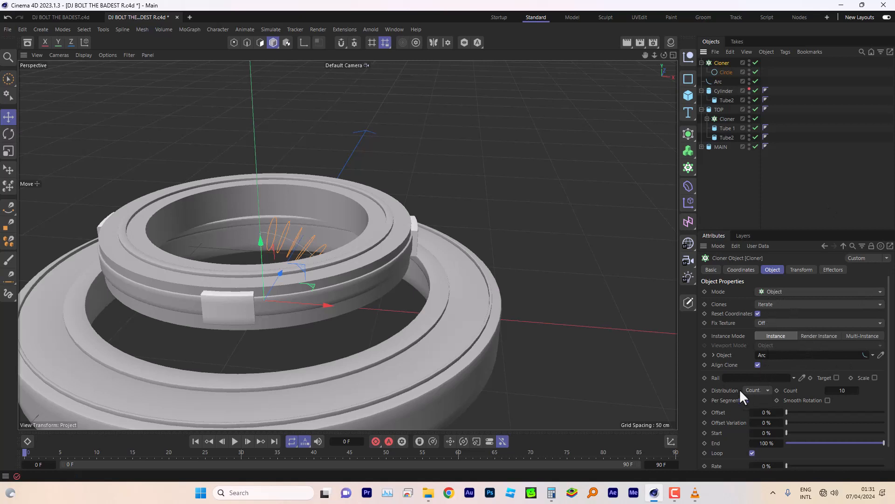
{"action": "left_click", "coordinate": [766, 391]}
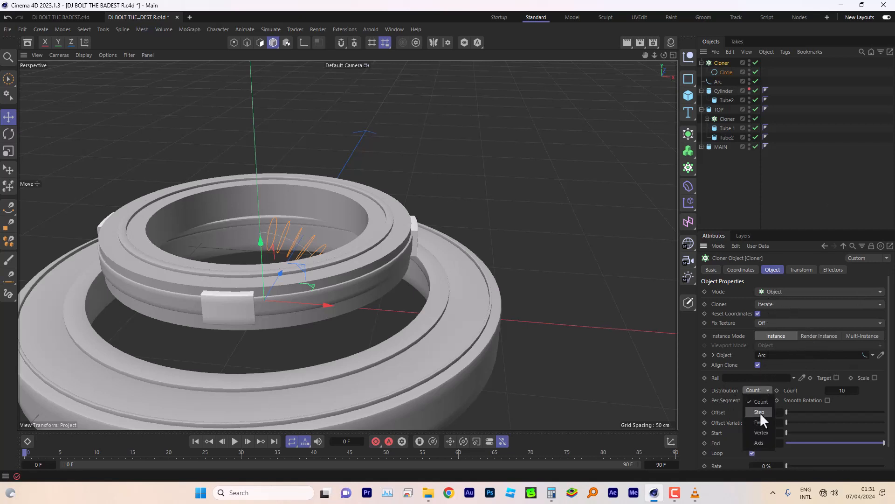
{"action": "left_click", "coordinate": [760, 412]}
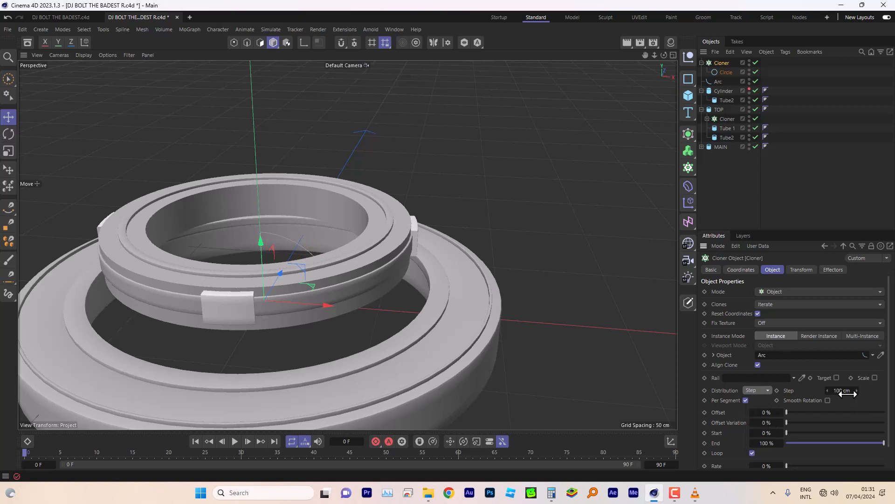
{"action": "left_click_drag", "start_coordinate": [848, 393], "coordinate": [837, 393]}
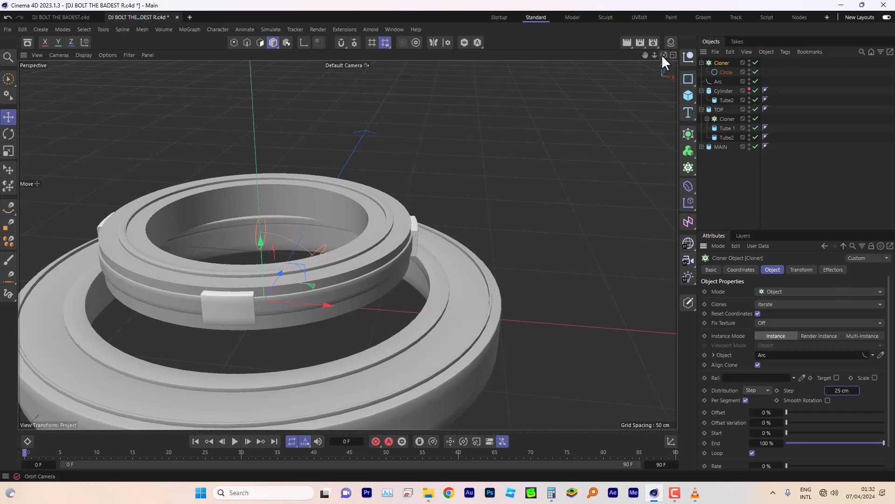
Reduce the cloned Circle's radius to 5 cm.
{"action": "left_click_drag", "start_coordinate": [664, 55], "coordinate": [347, 245]}
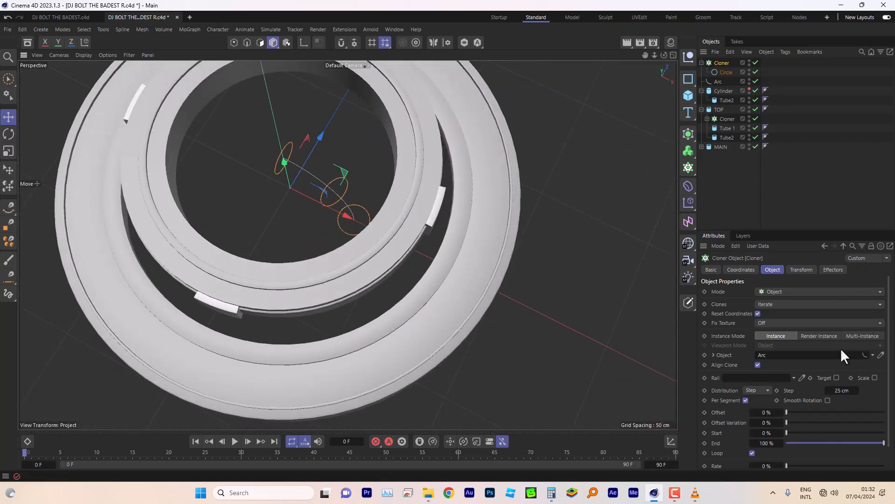
{"action": "left_click", "coordinate": [726, 73]}
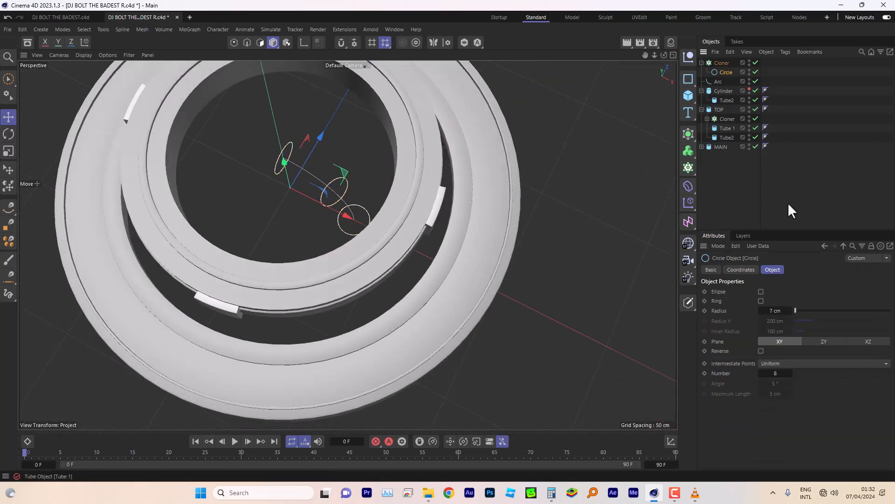
{"action": "left_click_drag", "start_coordinate": [776, 313], "coordinate": [760, 311]}
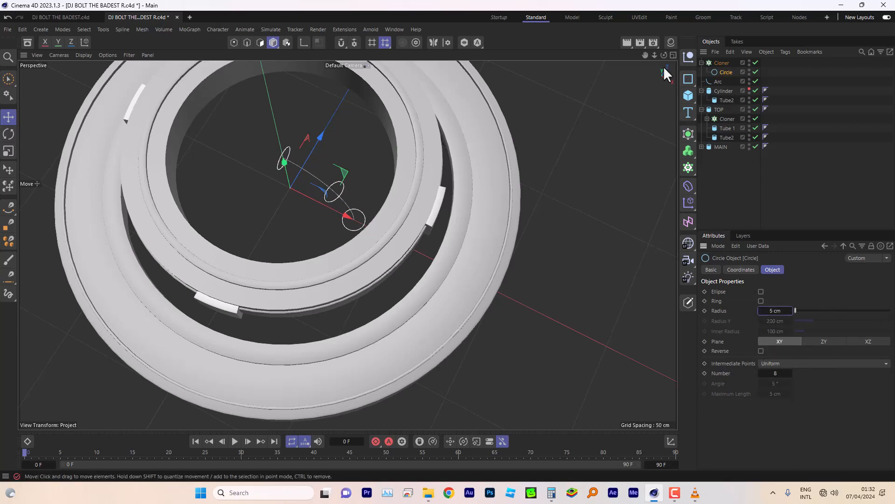
Duplicate the radial clamp Cloner inside the TOP group and delete the SLICE tube from the copy.
{"action": "left_click_drag", "start_coordinate": [664, 56], "coordinate": [664, 75]}
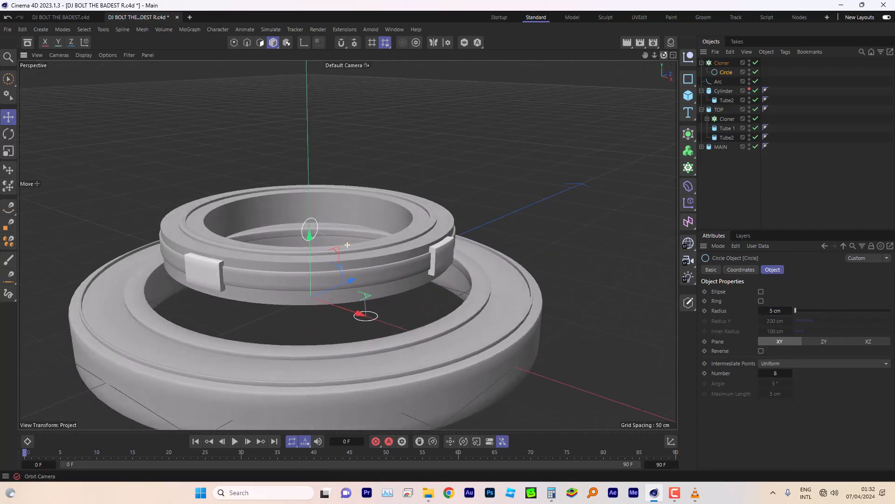
{"action": "left_click", "coordinate": [707, 118]}
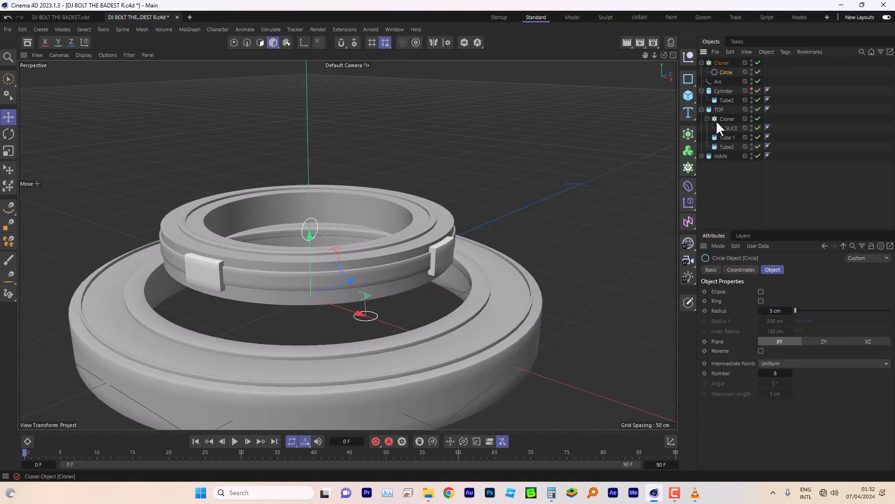
{"action": "left_click", "coordinate": [706, 119]}
{"action": "left_click", "coordinate": [724, 118]}
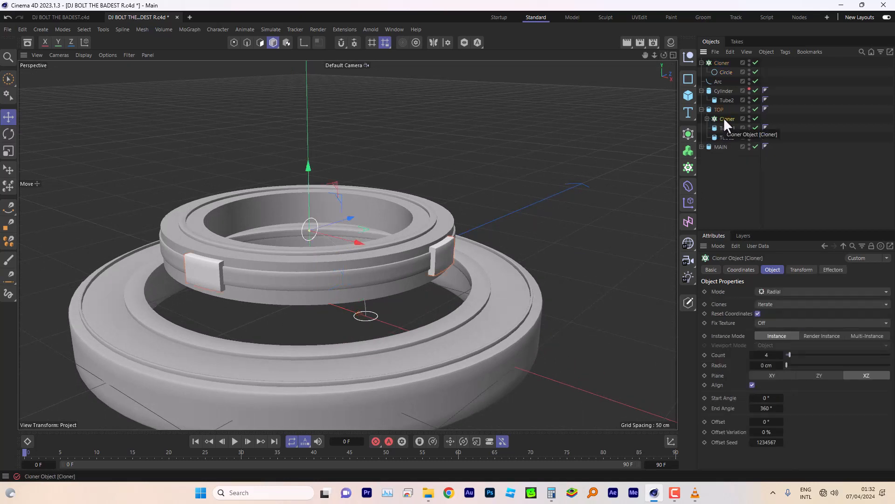
{"action": "left_click_drag", "start_coordinate": [724, 117], "coordinate": [724, 111]}
{"action": "left_click", "coordinate": [707, 119]}
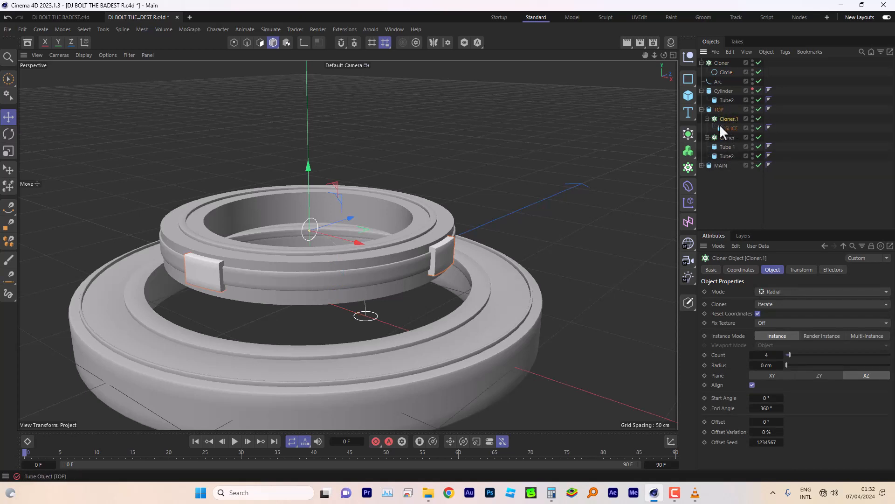
{"action": "left_click", "coordinate": [727, 127]}
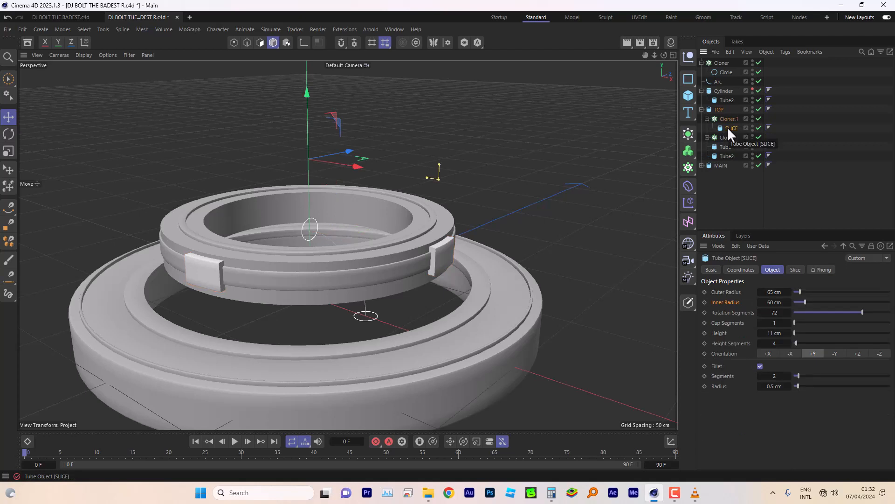
{"action": "key", "text": "Delete"}
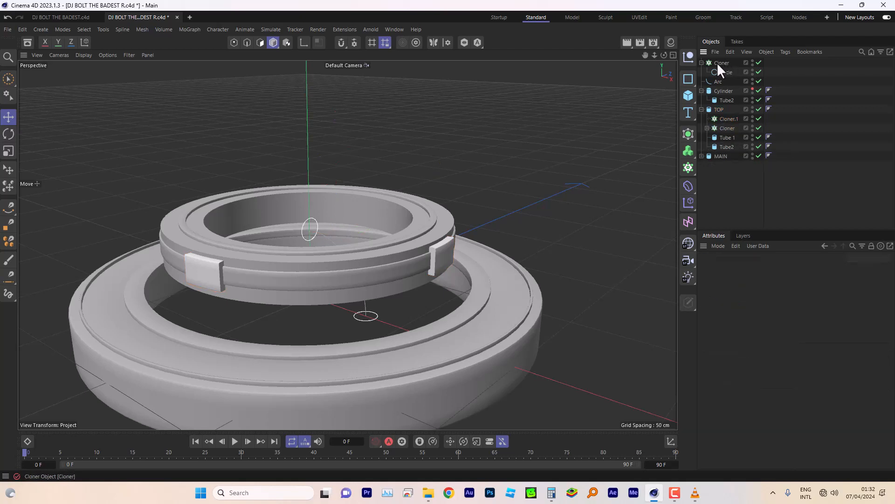
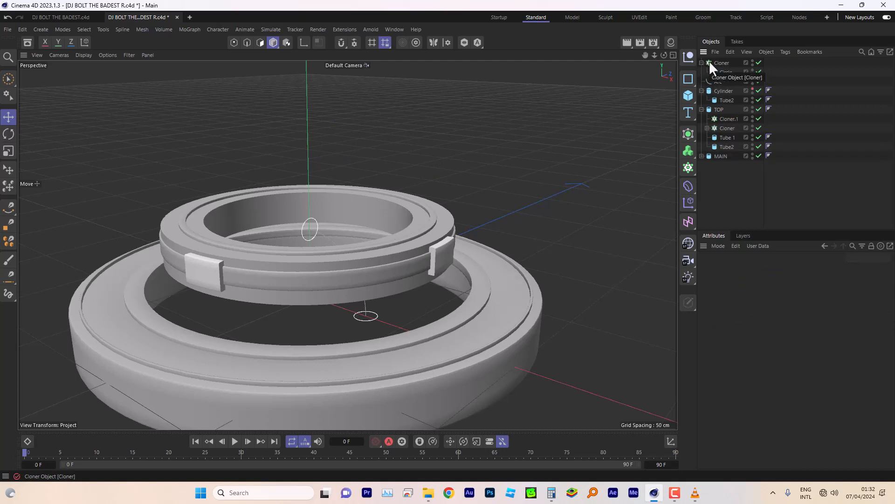
Make the circle Cloner editable and nest the resulting null under Cloner.1 in the TOP group.
{"action": "left_click", "coordinate": [720, 62]}
{"action": "key", "text": "c"}
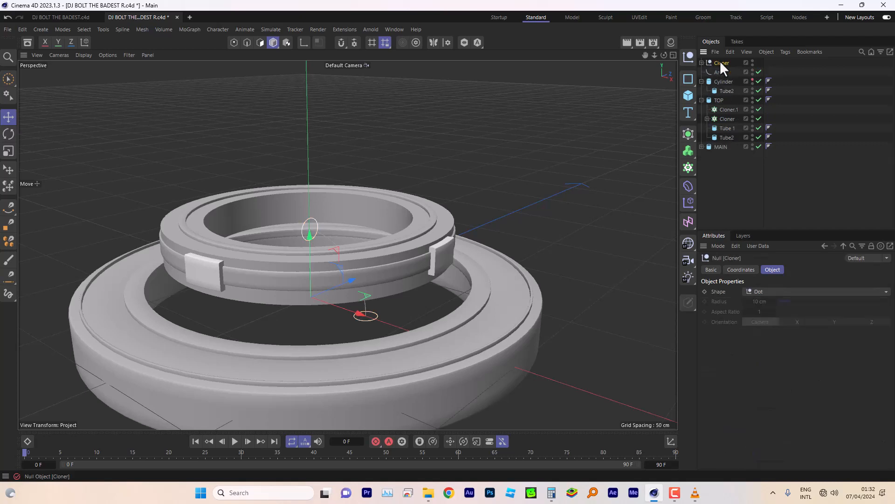
{"action": "left_click", "coordinate": [701, 62]}
{"action": "left_click", "coordinate": [701, 63]}
{"action": "left_click_drag", "start_coordinate": [719, 61], "coordinate": [729, 108]}
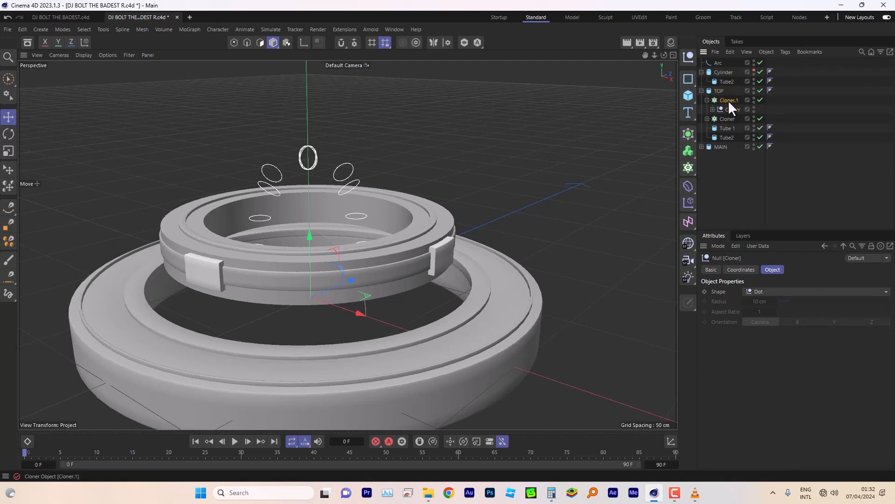
Set the radius of the radial Cloner.1 to 104 cm to spread the circle sets outward.
{"action": "left_click", "coordinate": [728, 99]}
{"action": "mouse_move", "coordinate": [664, 55]}
{"action": "left_mouse_down"}
{"action": "mouse_move", "coordinate": [668, 154]}
{"action": "mouse_move", "coordinate": [661, 55]}
{"action": "left_mouse_up"}
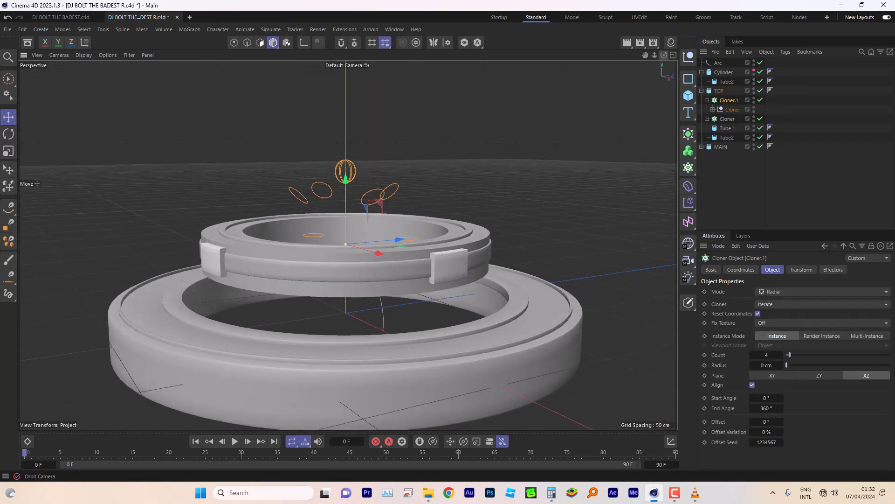
{"action": "left_click_drag", "start_coordinate": [791, 365], "coordinate": [797, 365]}
Disable Cloner.1 and expand its nested Cloner null to show the individual circle splines.
{"action": "mouse_move", "coordinate": [664, 55]}
{"action": "left_mouse_down"}
{"action": "mouse_move", "coordinate": [669, 62]}
{"action": "mouse_move", "coordinate": [667, 46]}
{"action": "left_mouse_up"}
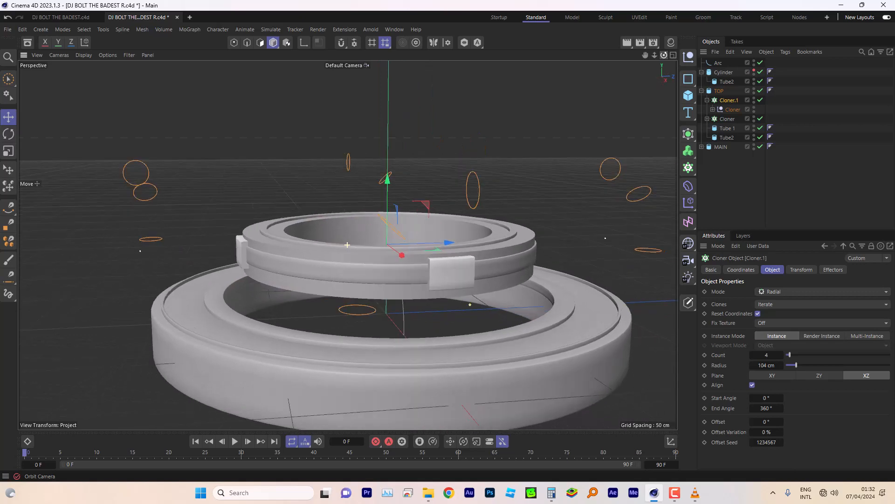
{"action": "left_click", "coordinate": [760, 100]}
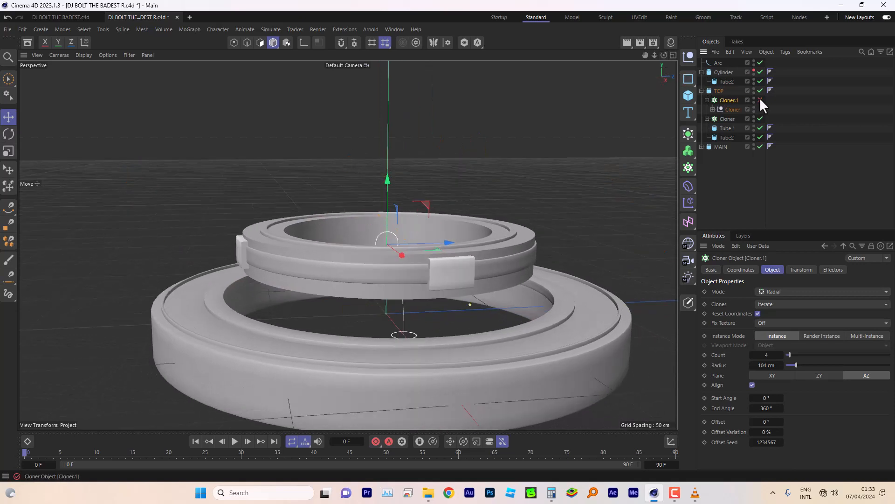
{"action": "mouse_move", "coordinate": [664, 55]}
{"action": "left_mouse_down"}
{"action": "mouse_move", "coordinate": [667, 77]}
{"action": "mouse_move", "coordinate": [666, 57]}
{"action": "left_mouse_up"}
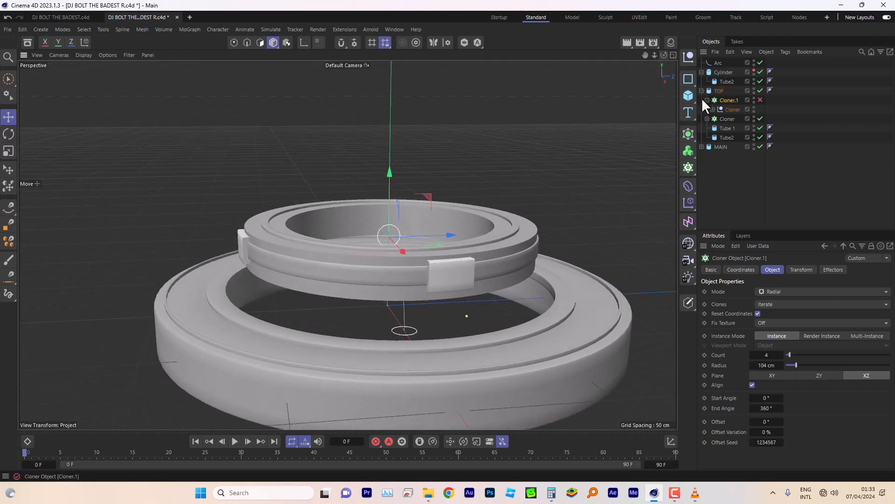
{"action": "left_click", "coordinate": [712, 109]}
{"action": "left_click", "coordinate": [710, 109]}
{"action": "left_click", "coordinate": [713, 110]}
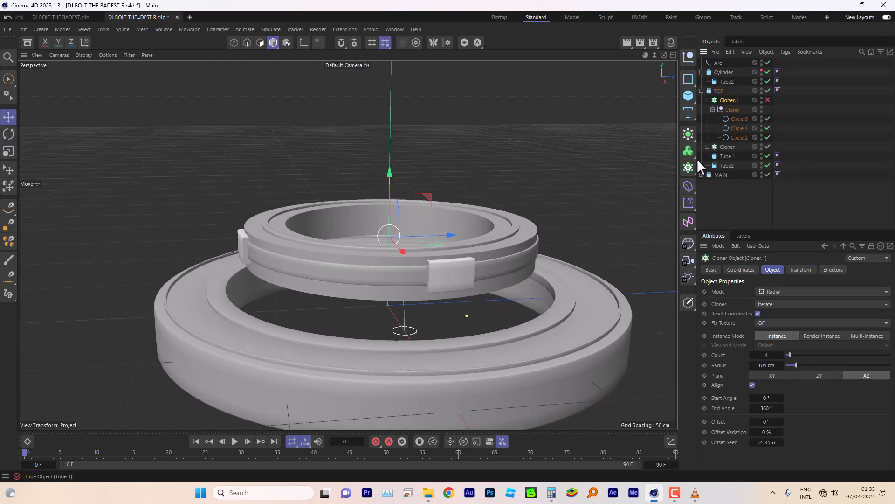
Add a Lathe generator under the Cloner null and nest the three circle splines inside it.
{"action": "left_click", "coordinate": [688, 134]}
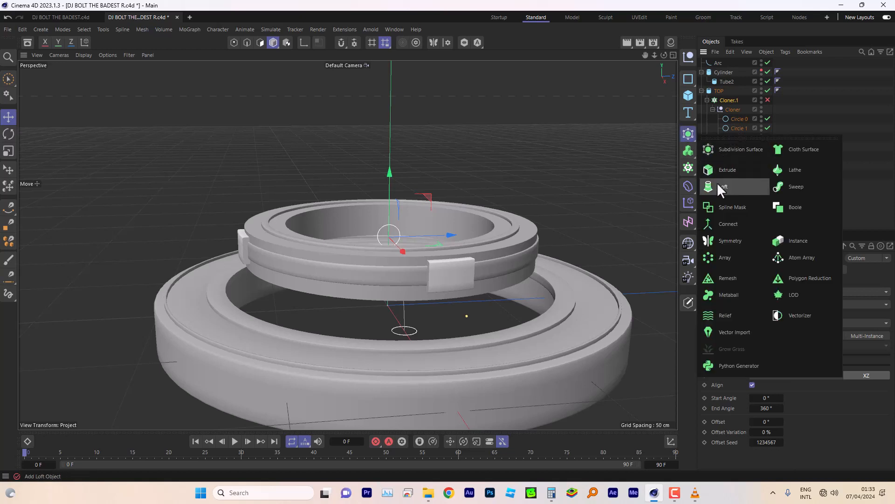
{"action": "left_click", "coordinate": [773, 169]}
{"action": "left_click_drag", "start_coordinate": [717, 63], "coordinate": [738, 120]}
{"action": "left_click", "coordinate": [739, 128]}
{"action": "left_click", "coordinate": [736, 146], "text": "shift"}
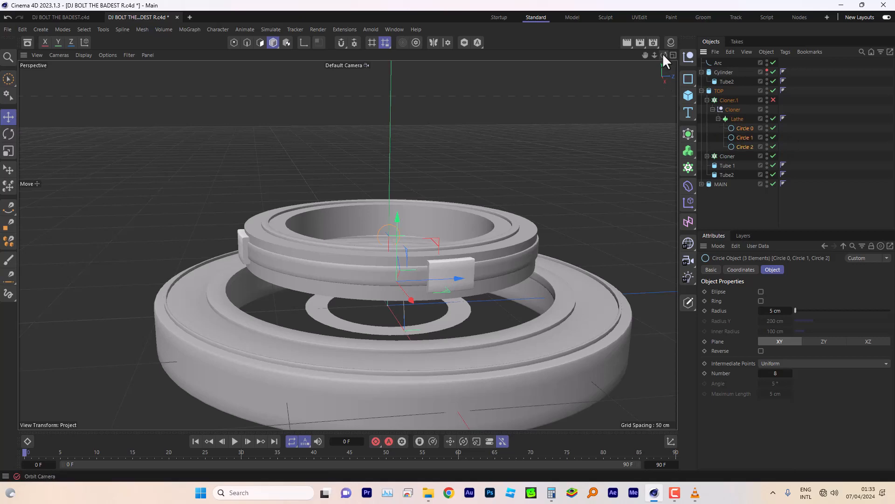
{"action": "left_click_drag", "start_coordinate": [664, 55], "coordinate": [639, 63]}
{"action": "left_click", "coordinate": [774, 99]}
{"action": "left_click", "coordinate": [772, 99]}
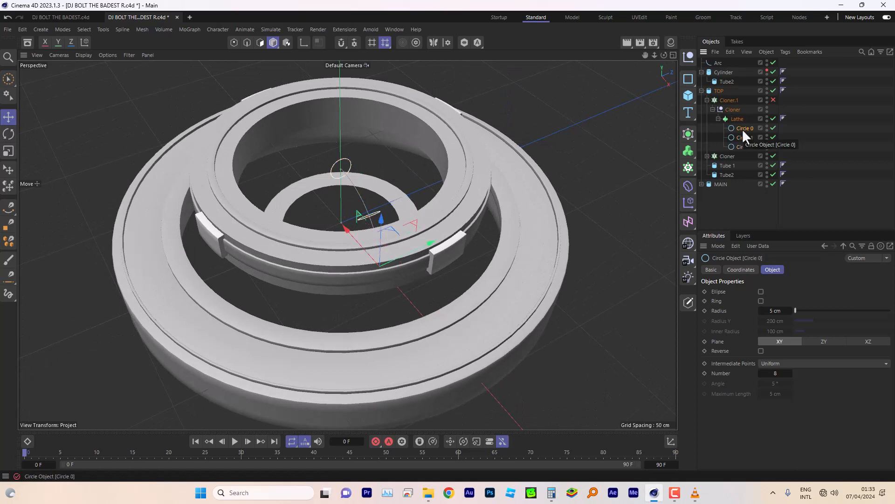
Reorder the nested splines to Circle 2, Circle 1, Circle 0 and briefly enable Cloner.1 to check the clones.
{"action": "left_click", "coordinate": [744, 147]}
{"action": "left_click_drag", "start_coordinate": [744, 146], "coordinate": [744, 130]}
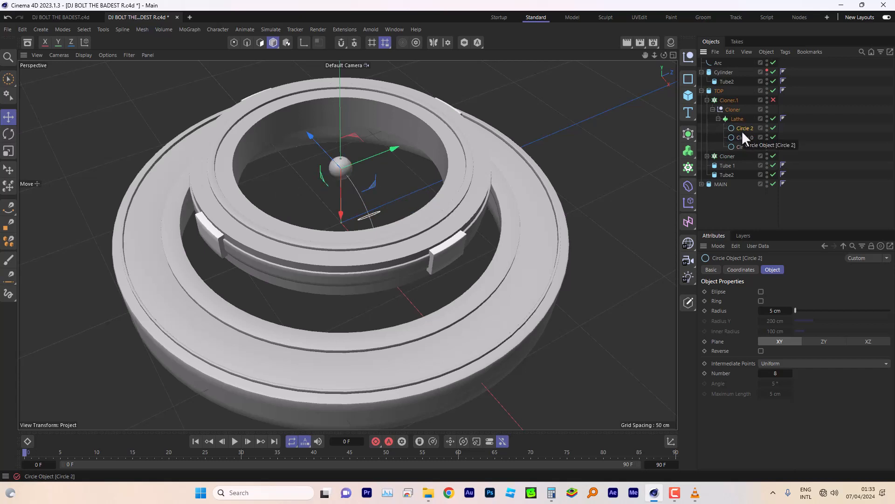
{"action": "left_click", "coordinate": [741, 138]}
{"action": "left_click_drag", "start_coordinate": [742, 147], "coordinate": [744, 133]}
{"action": "left_click", "coordinate": [742, 127]}
{"action": "left_click", "coordinate": [773, 118]}
{"action": "left_click", "coordinate": [773, 100]}
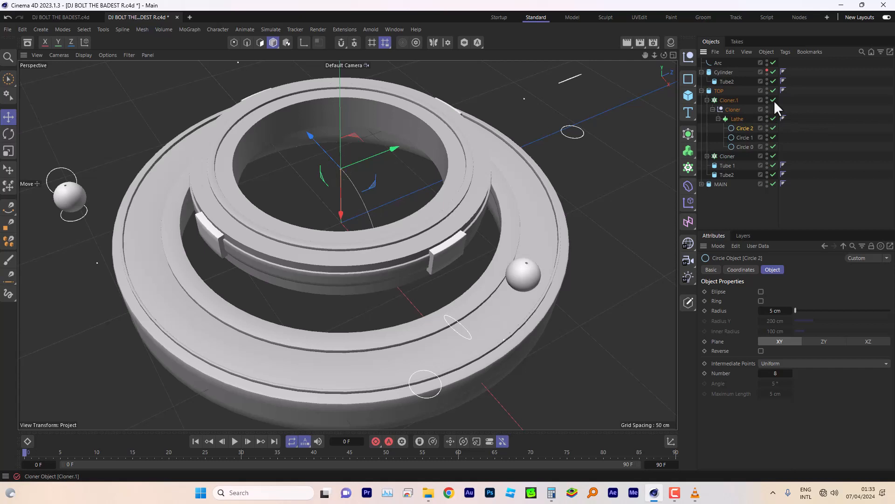
{"action": "left_click", "coordinate": [773, 100]}
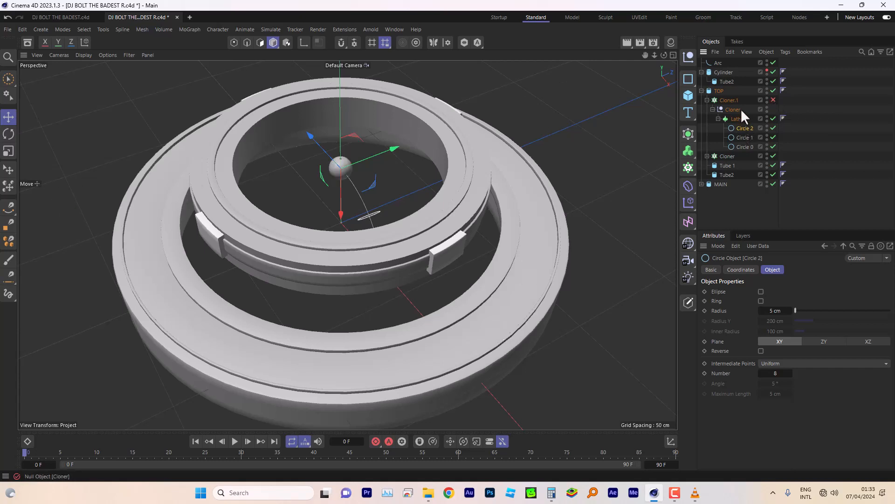
Nest the three circle splines in a new Loft under the Cloner null and delete the empty Lathe.
{"action": "left_click", "coordinate": [687, 134]}
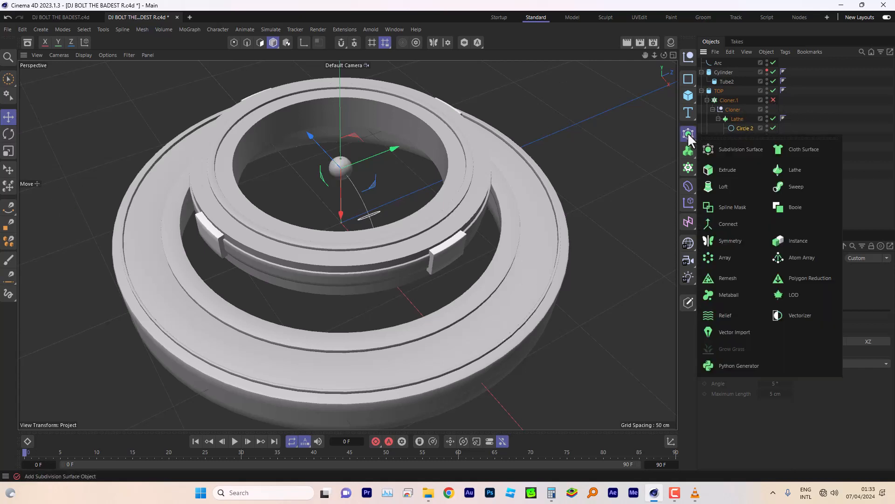
{"action": "left_click", "coordinate": [727, 186]}
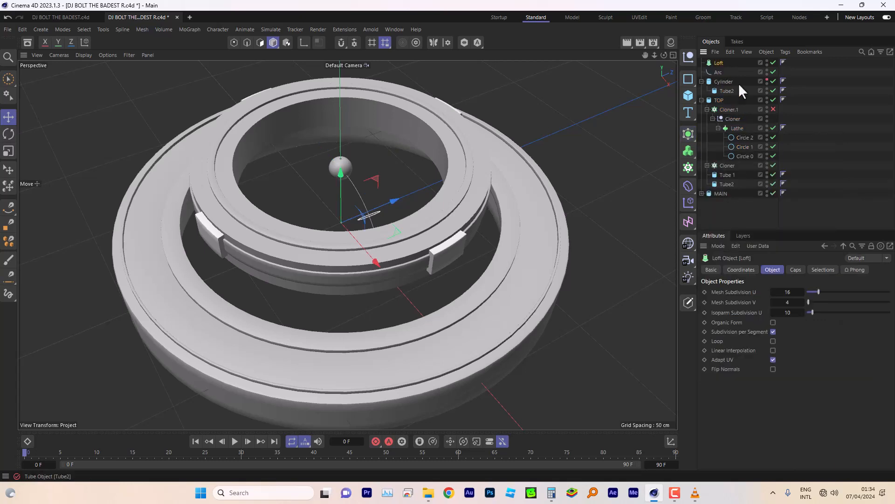
{"action": "left_click_drag", "start_coordinate": [720, 64], "coordinate": [736, 119]}
{"action": "left_click", "coordinate": [744, 138]}
{"action": "left_click", "coordinate": [741, 155], "text": "shift"}
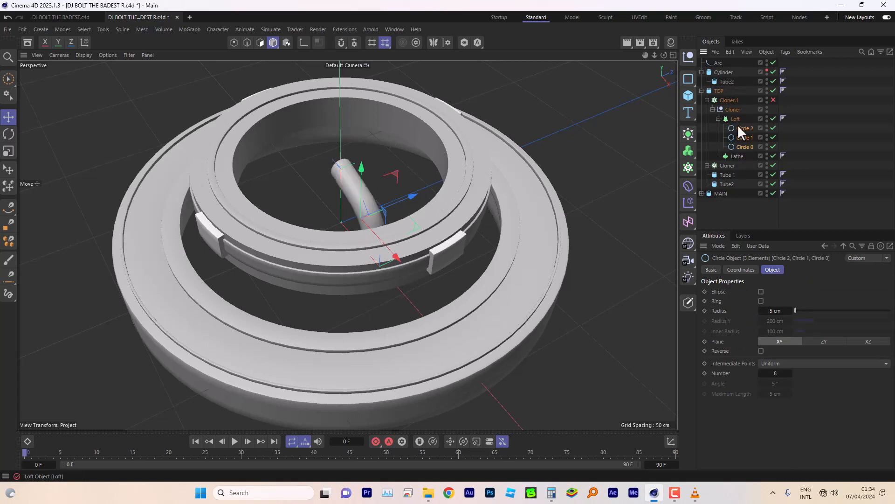
{"action": "left_click", "coordinate": [739, 152]}
{"action": "key", "text": "Delete"}
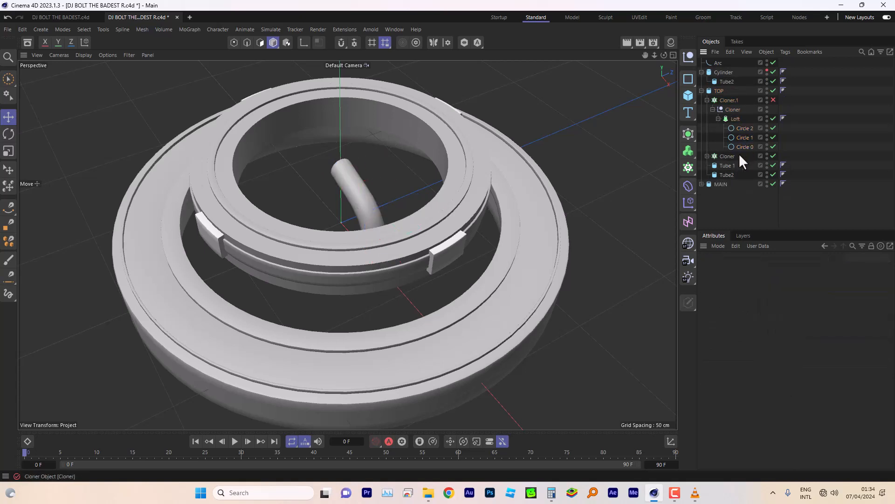
Check the lofted circle order and enable Cloner.1 to clone the arm radially.
{"action": "left_click", "coordinate": [736, 120]}
{"action": "left_click", "coordinate": [742, 136]}
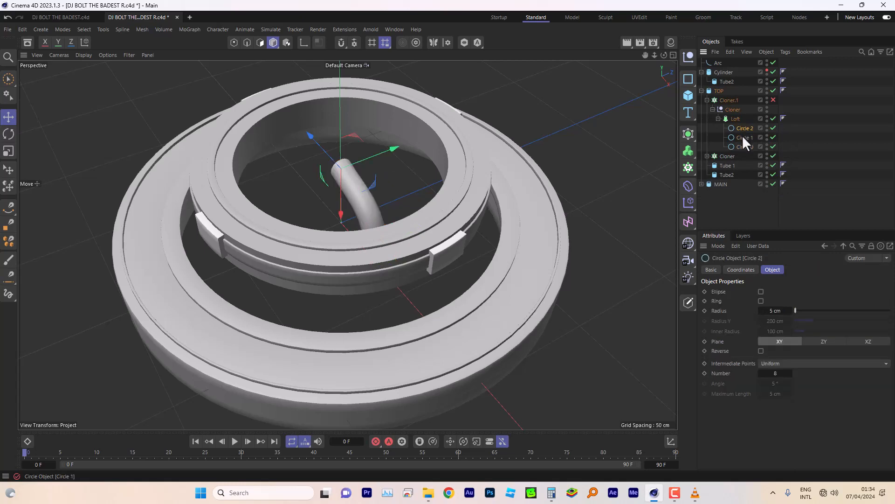
{"action": "left_click", "coordinate": [743, 144]}
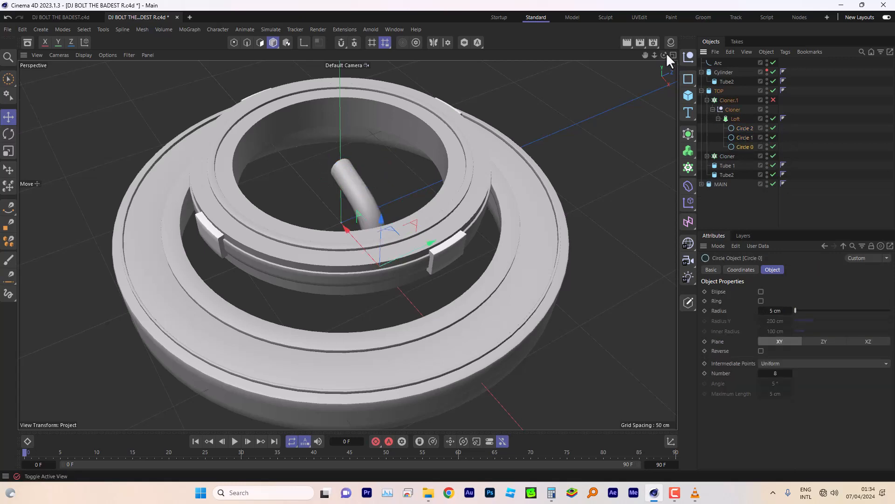
{"action": "left_click_drag", "start_coordinate": [664, 55], "coordinate": [664, 27]}
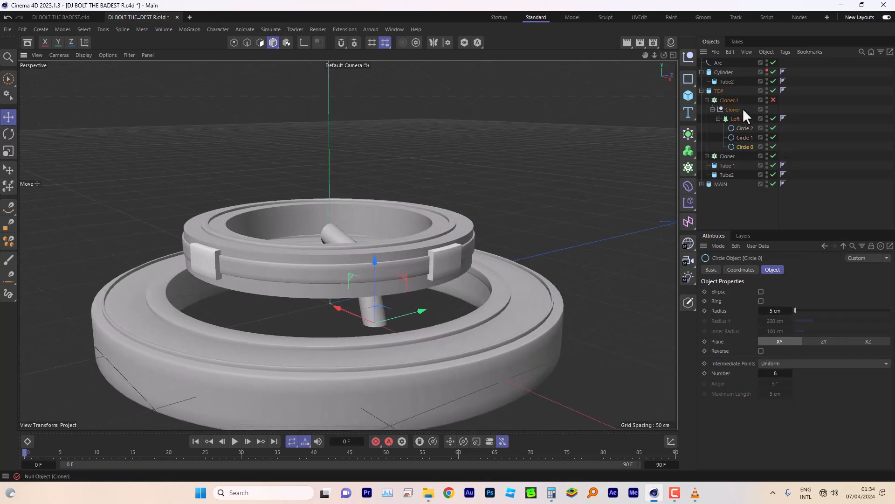
{"action": "left_click", "coordinate": [773, 100]}
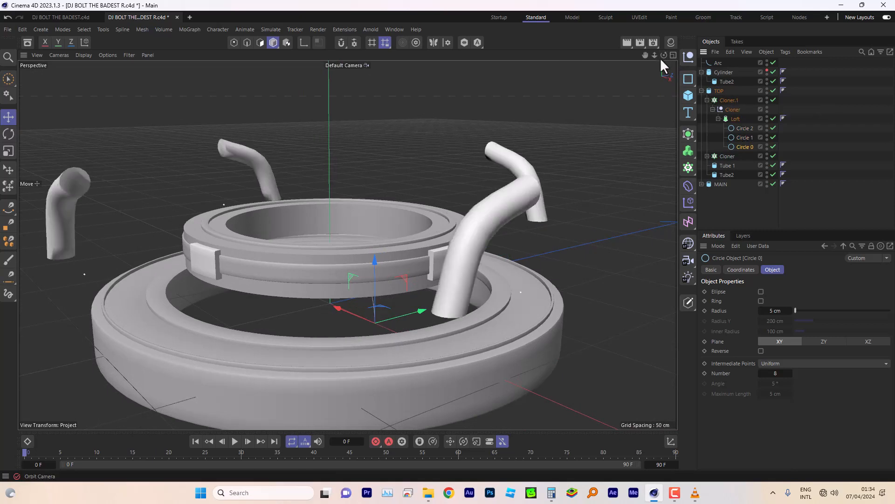
{"action": "left_click_drag", "start_coordinate": [664, 55], "coordinate": [667, 91]}
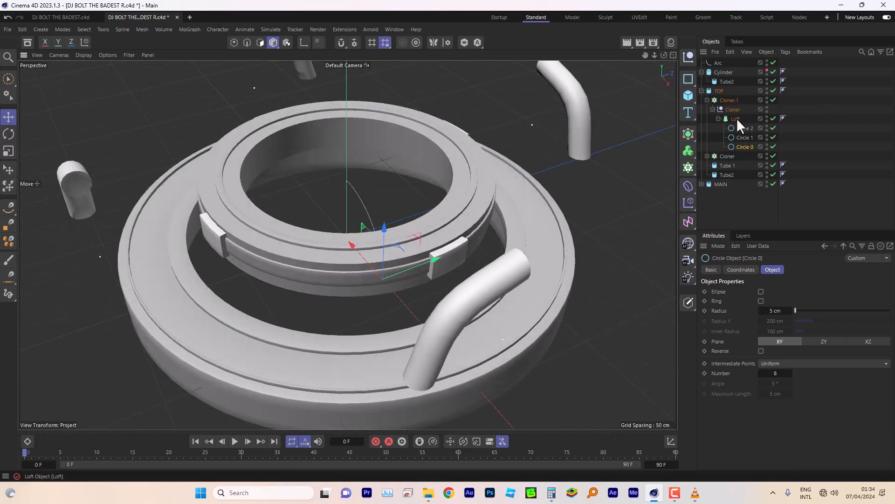
Try Cloner.1 at 0 cm radius with a 20° clone bank, reset the bank to 0° and try a 9° heading.
{"action": "left_click", "coordinate": [730, 99]}
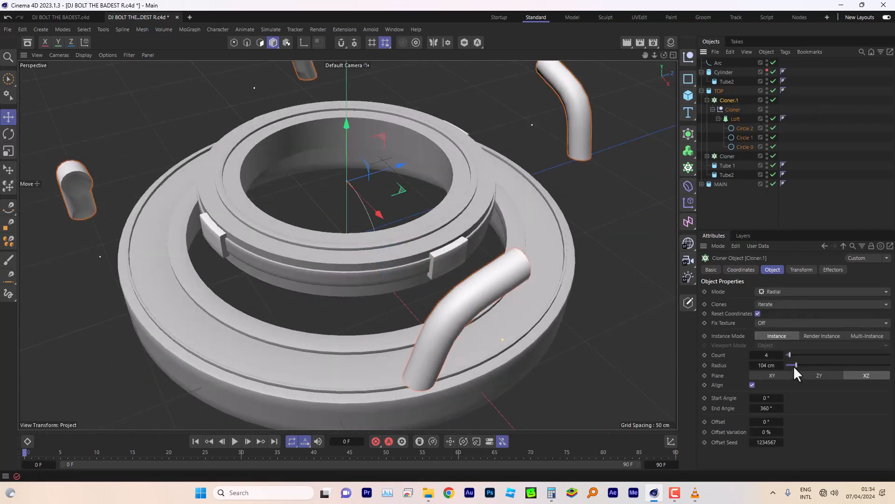
{"action": "left_click_drag", "start_coordinate": [793, 366], "coordinate": [781, 363]}
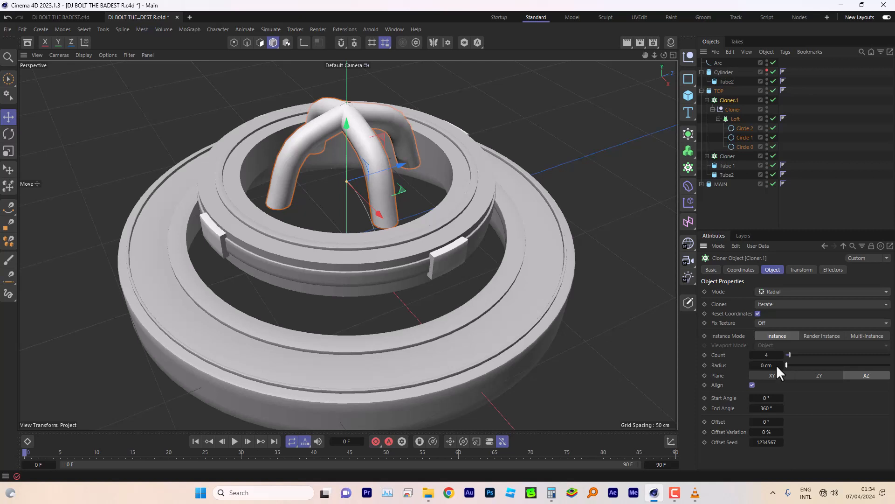
{"action": "left_click", "coordinate": [803, 270]}
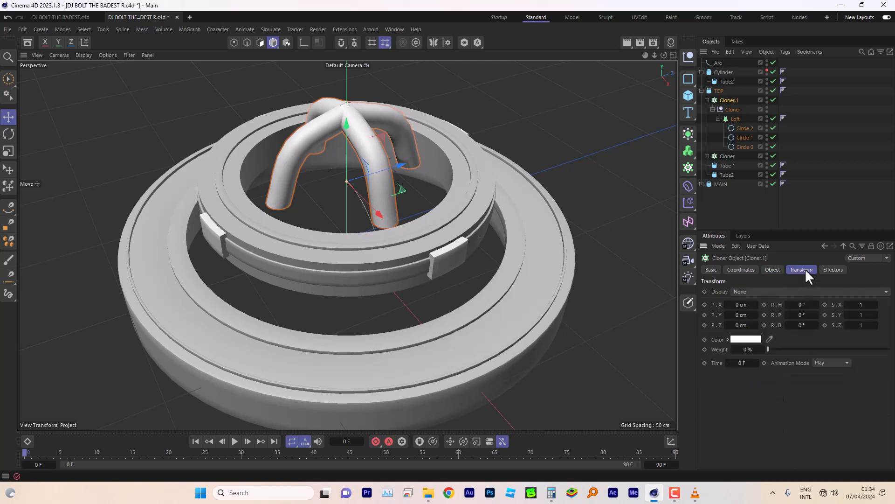
{"action": "double_click", "coordinate": [812, 322]}
{"action": "type", "text": "20"}
{"action": "key", "text": "Return"}
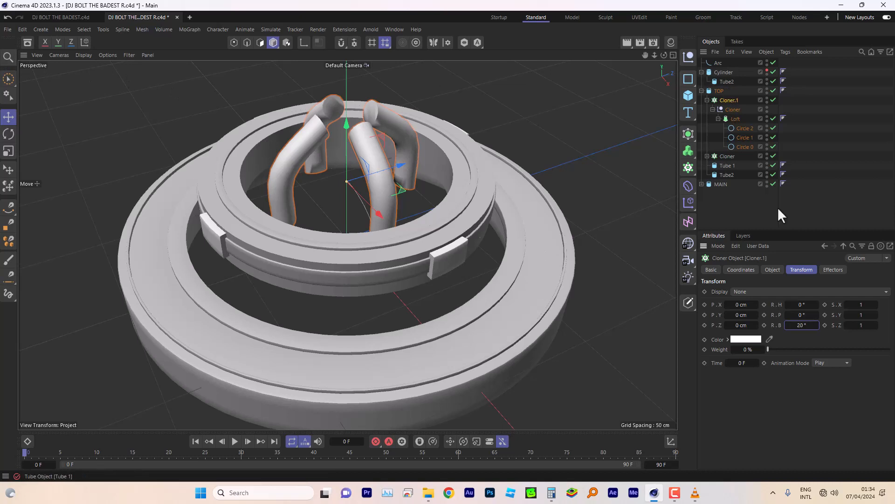
{"action": "type", "text": "0"}
{"action": "left_click_drag", "start_coordinate": [802, 315], "coordinate": [801, 304]}
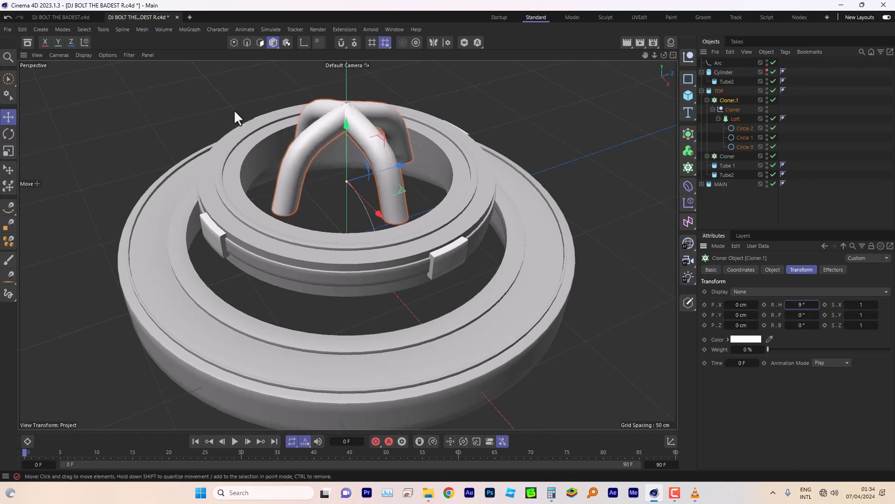
Set the radius of Cloner.1 to 78 cm and lower it along the Y axis so the arms reach the main ring.
{"action": "left_click", "coordinate": [774, 269]}
{"action": "left_click_drag", "start_coordinate": [781, 364], "coordinate": [794, 362]}
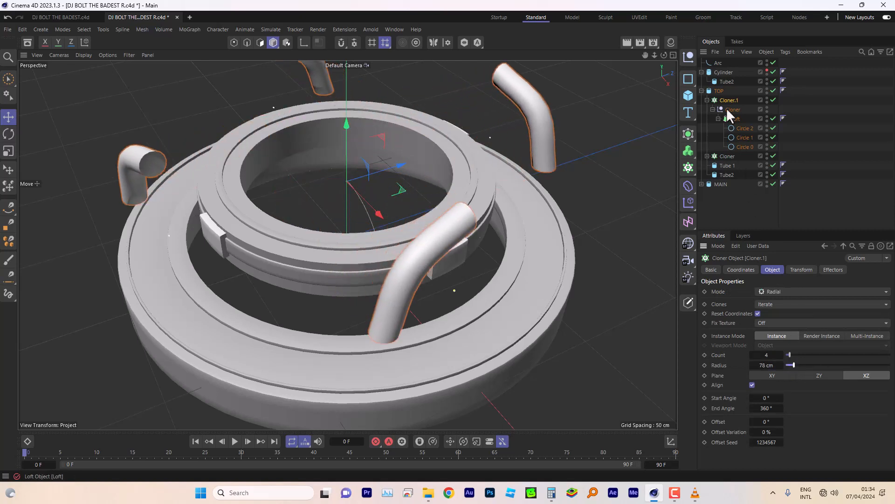
{"action": "left_click_drag", "start_coordinate": [663, 53], "coordinate": [651, 62]}
{"action": "left_click_drag", "start_coordinate": [337, 189], "coordinate": [337, 239]}
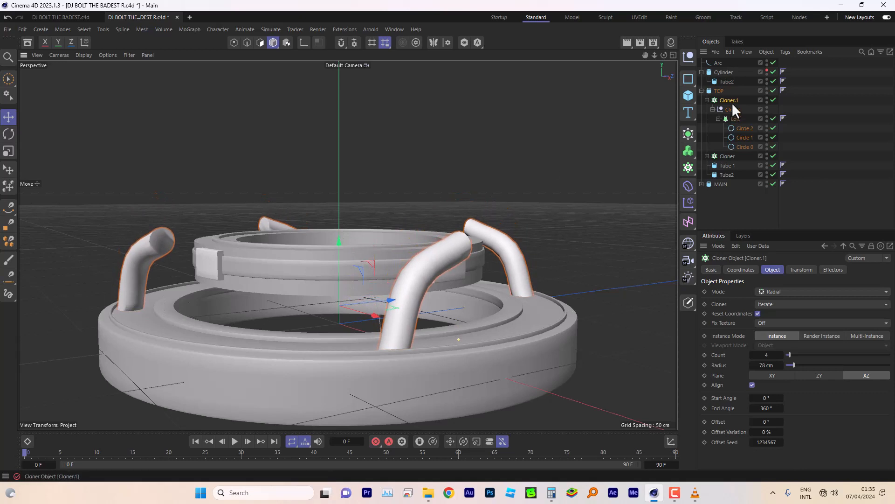
Turn off the start and end caps of the Loft to leave the arm tubes open.
{"action": "left_click", "coordinate": [732, 117]}
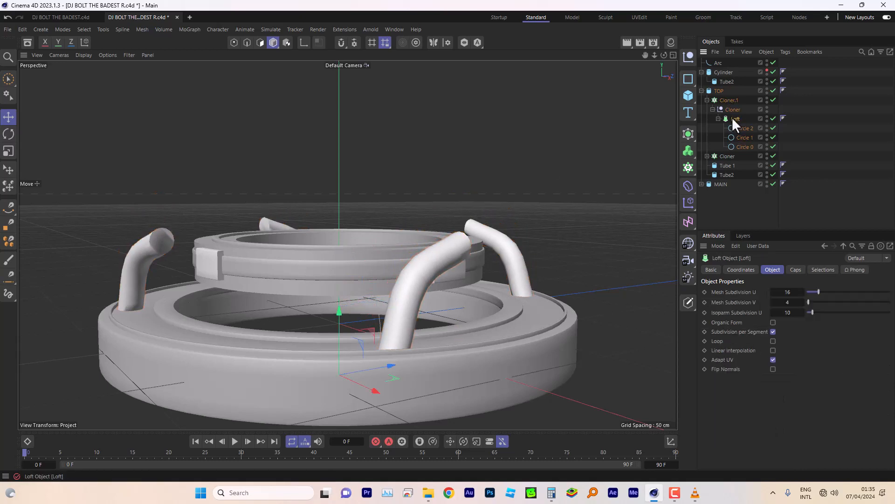
{"action": "left_click", "coordinate": [796, 270]}
{"action": "left_click", "coordinate": [771, 301]}
{"action": "left_click", "coordinate": [771, 291]}
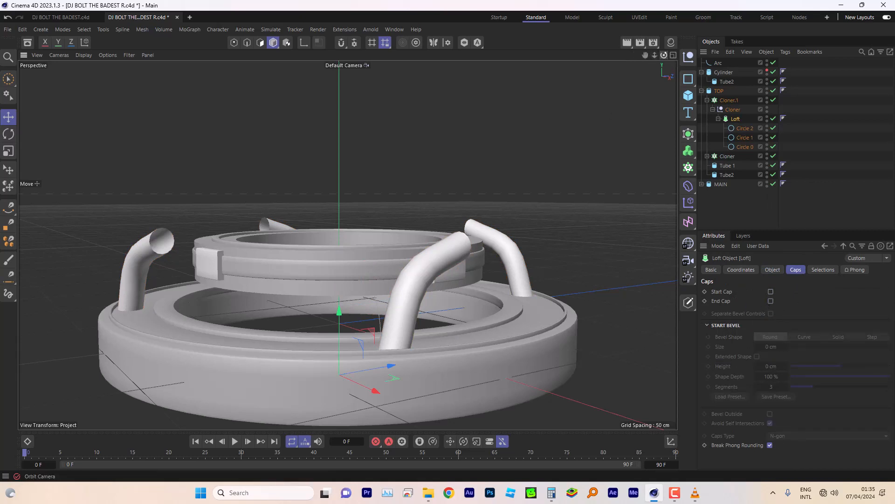
{"action": "left_click_drag", "start_coordinate": [664, 55], "coordinate": [637, 82]}
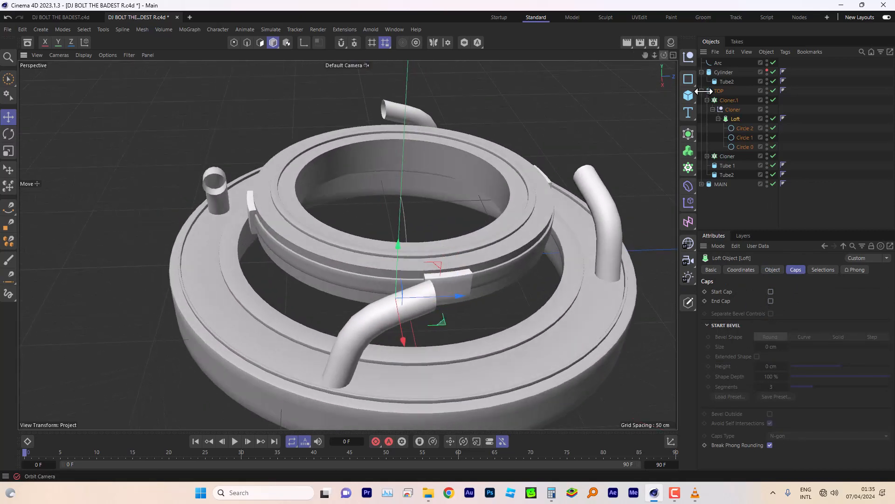
Set the heading rotation of Cloner.1's clones to 90° so the arms point towards the centre.
{"action": "left_click", "coordinate": [729, 101]}
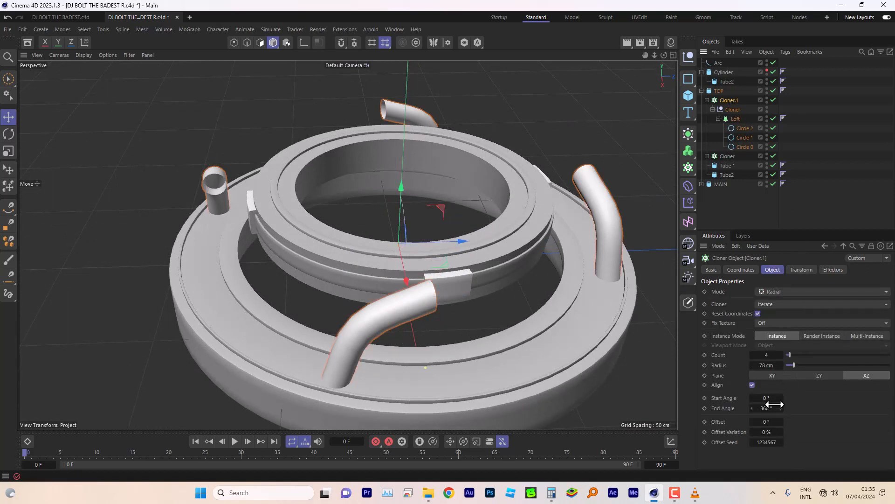
{"action": "left_click", "coordinate": [800, 268]}
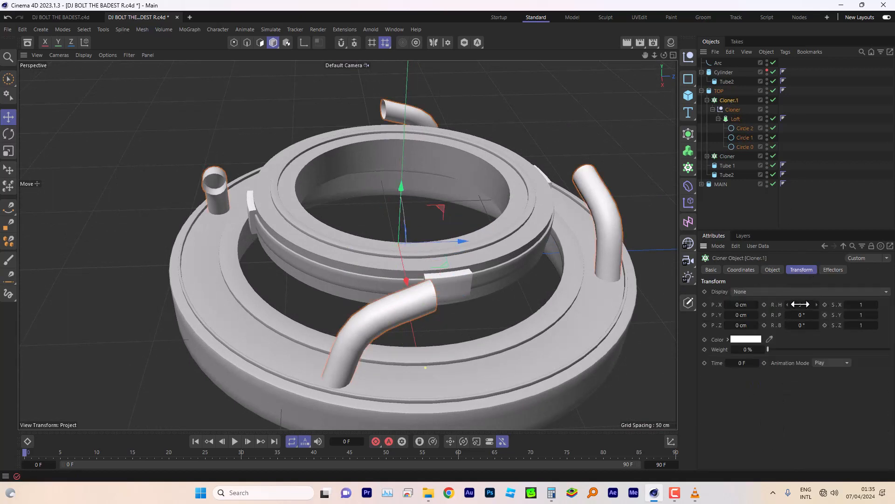
{"action": "left_click_drag", "start_coordinate": [800, 304], "coordinate": [844, 304]}
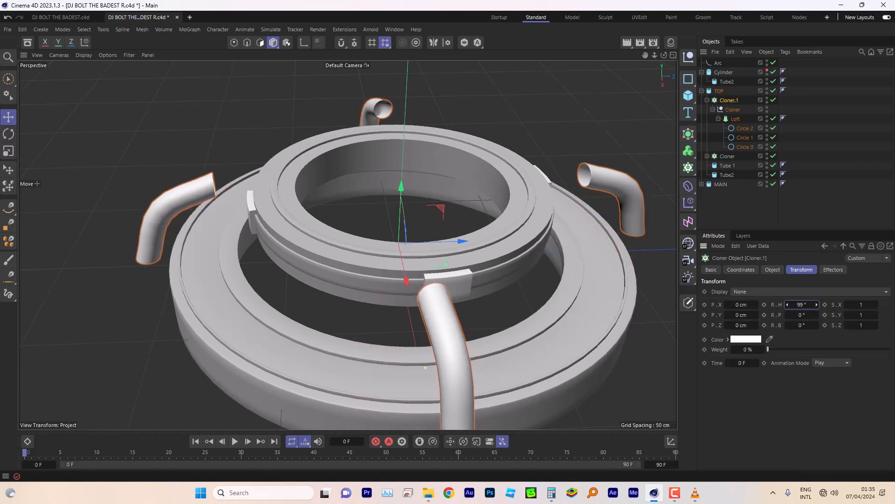
{"action": "left_click", "coordinate": [801, 304]}
{"action": "type", "text": "90"}
{"action": "key", "text": "Tab"}
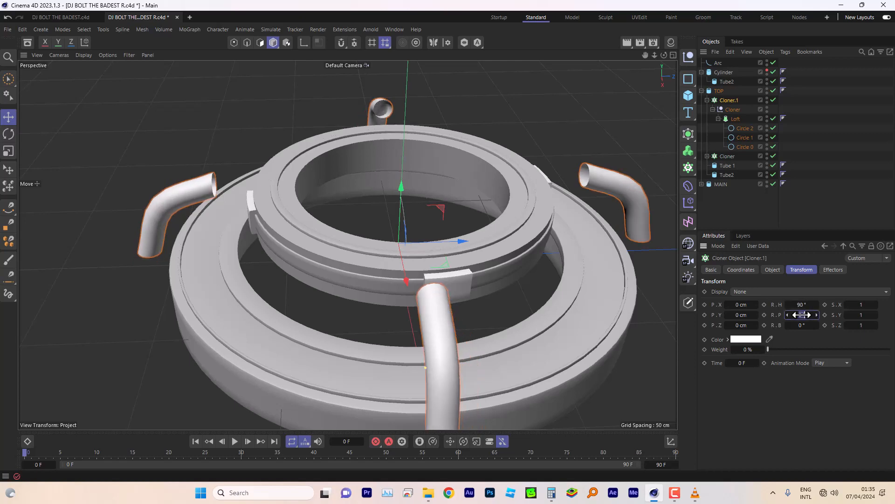
Switch to the Top view and reduce the radius of Cloner.1 to 52 cm to bring the arms inward.
{"action": "left_click_drag", "start_coordinate": [664, 55], "coordinate": [670, 52]}
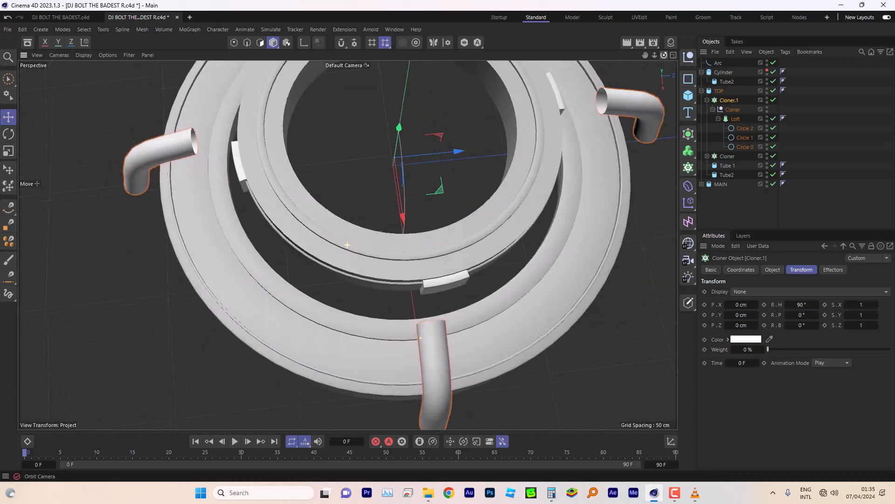
{"action": "left_click", "coordinate": [673, 54]}
{"action": "left_click", "coordinate": [673, 55]}
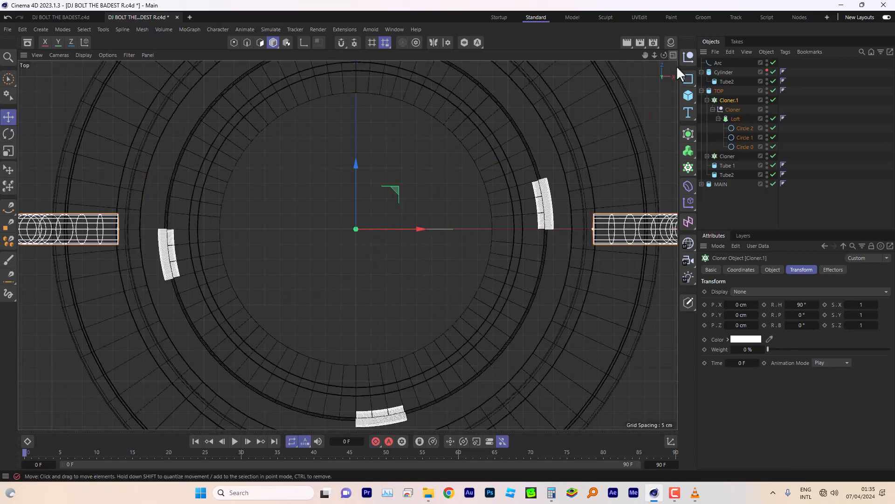
{"action": "left_click_drag", "start_coordinate": [654, 55], "coordinate": [637, 58]}
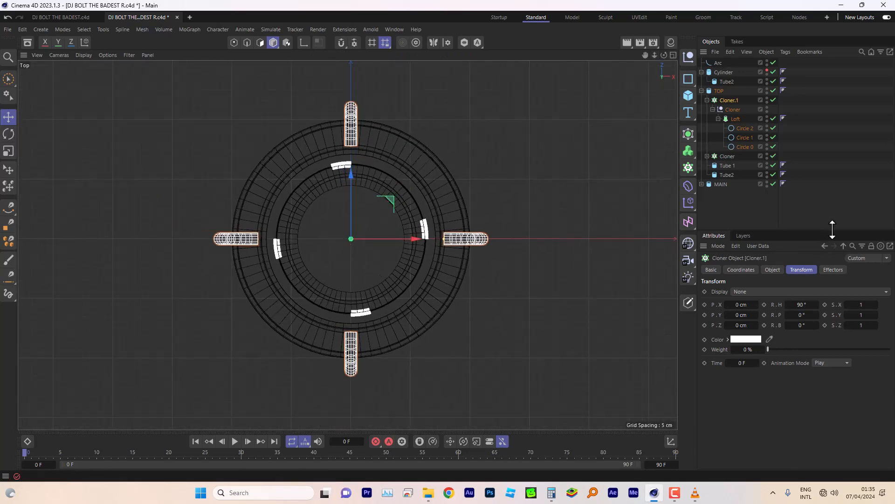
{"action": "left_click", "coordinate": [773, 270]}
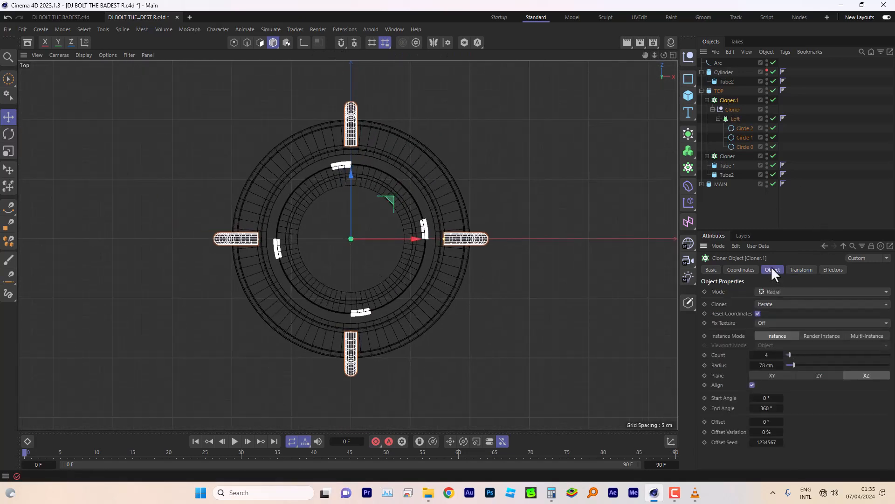
{"action": "left_click_drag", "start_coordinate": [751, 365], "coordinate": [751, 363]}
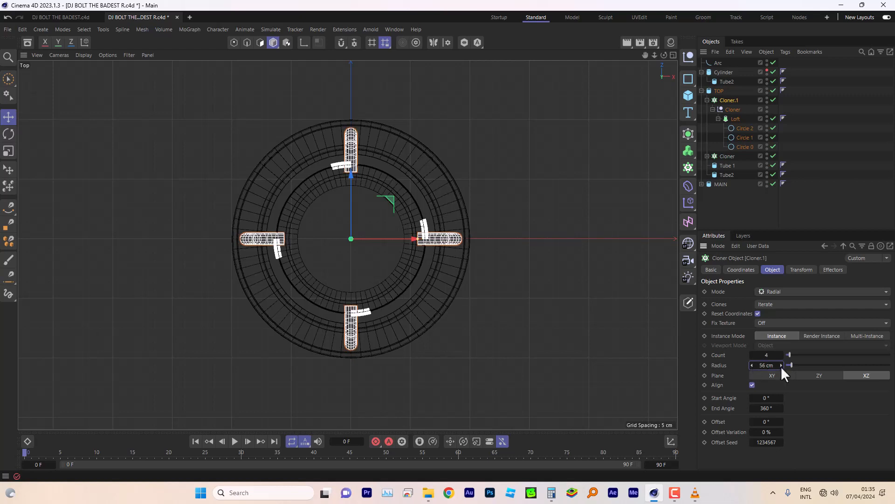
{"action": "left_click_drag", "start_coordinate": [751, 363], "coordinate": [750, 362]}
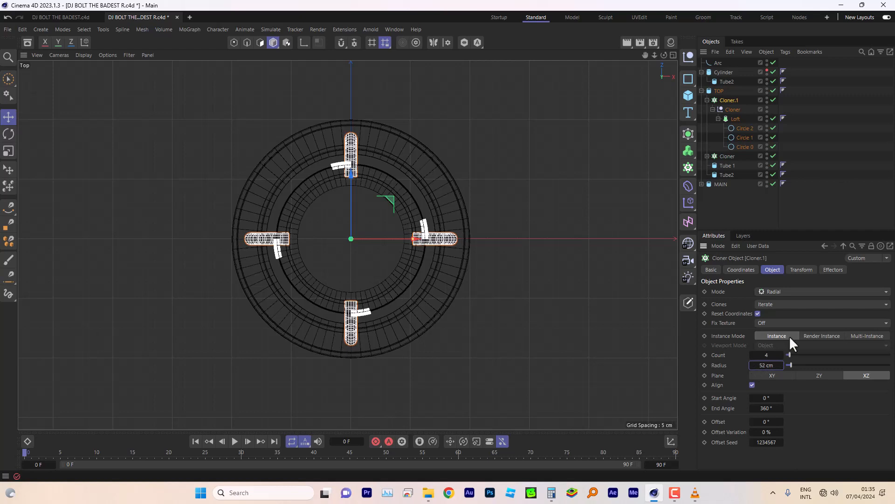
Set the Offset of Cloner.1 to -8° so the arms line up with the clamps, and return to the Perspective view.
{"action": "left_click", "coordinate": [781, 421]}
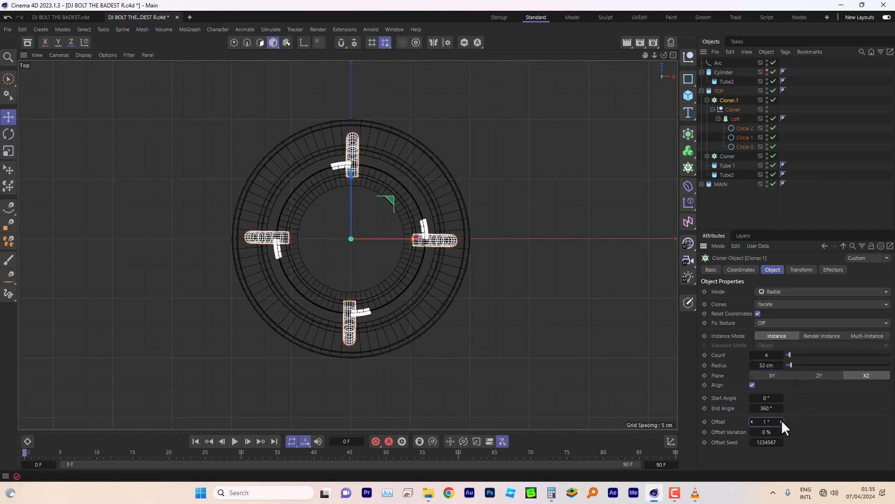
{"action": "left_click_drag", "start_coordinate": [752, 421], "coordinate": [751, 419]}
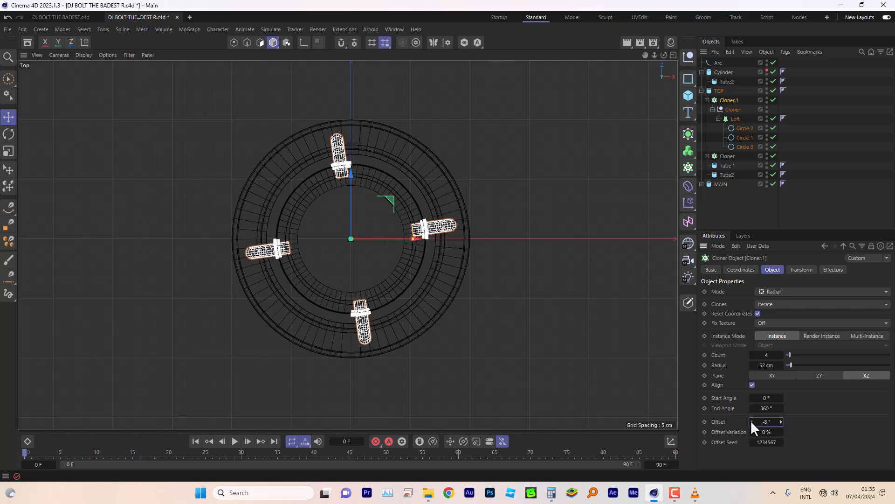
{"action": "left_click", "coordinate": [673, 54]}
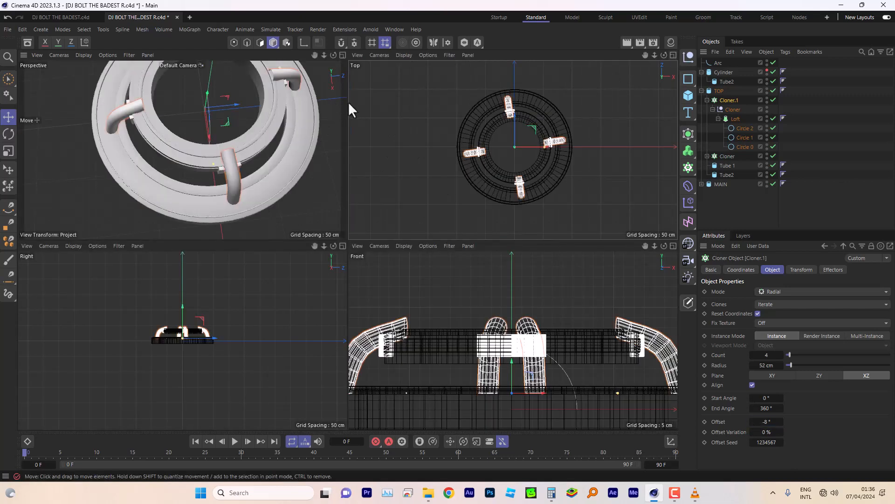
{"action": "left_click", "coordinate": [341, 55]}
{"action": "left_click_drag", "start_coordinate": [665, 54], "coordinate": [653, 118]}
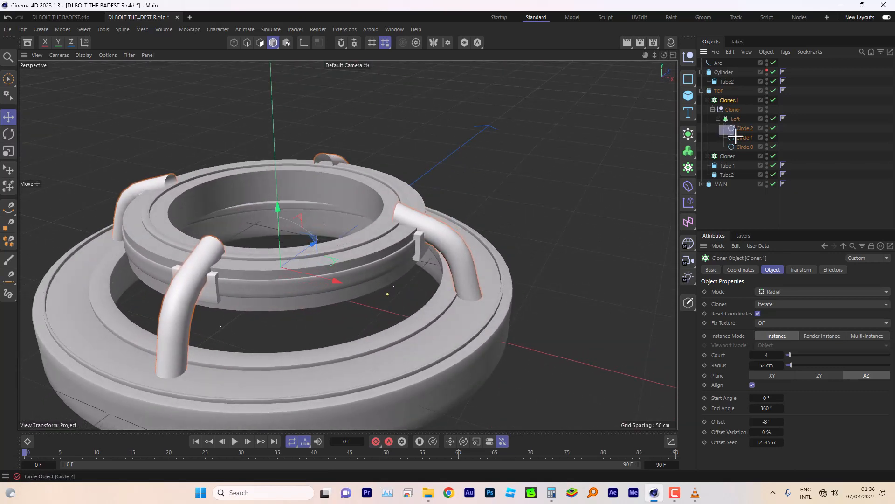
Reduce the radius of Circle 2, Circle 1 and Circle 0 together to 3 cm to thin the arms.
{"action": "left_click_drag", "start_coordinate": [726, 123], "coordinate": [737, 151]}
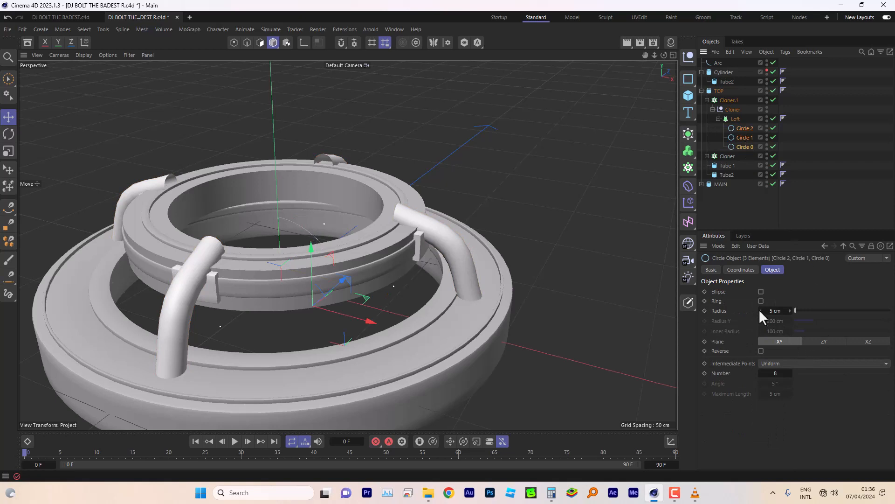
{"action": "left_click", "coordinate": [760, 310]}
{"action": "left_click", "coordinate": [760, 310]}
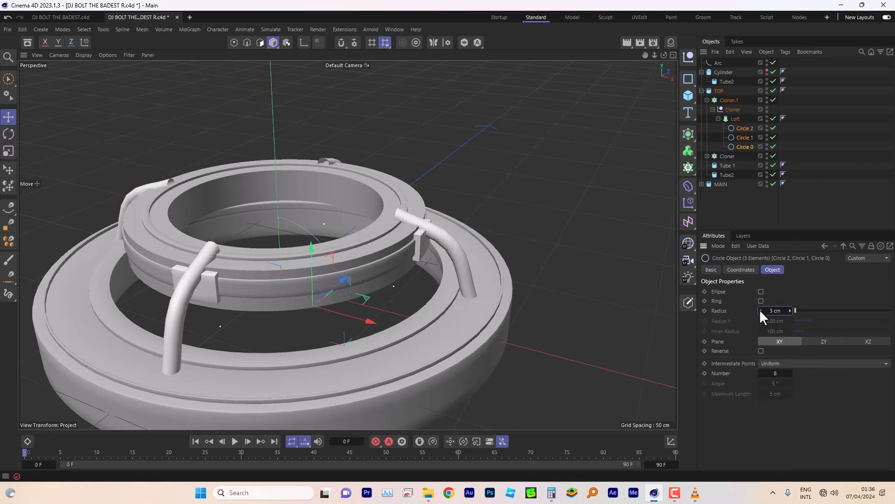
Move Circle 2 along its X and Z axes so the upper ends of the arms meet the clamps.
{"action": "left_click", "coordinate": [744, 128]}
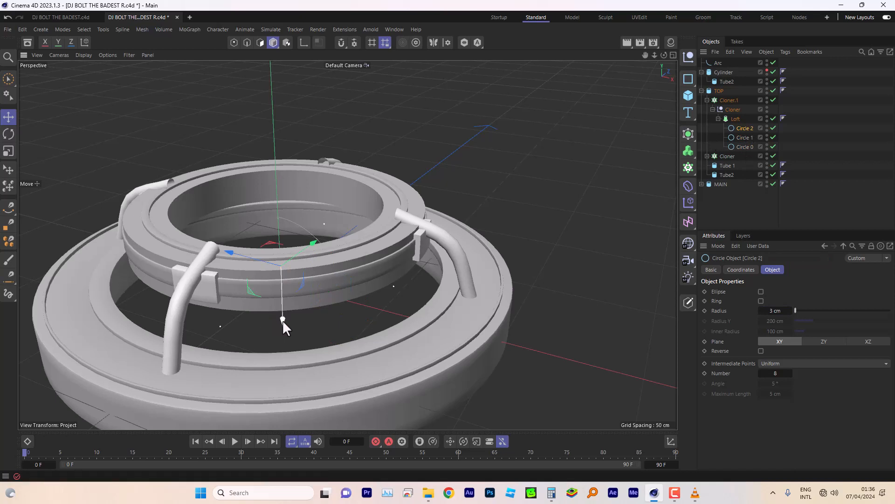
{"action": "left_click_drag", "start_coordinate": [282, 320], "coordinate": [286, 331]}
{"action": "left_click_drag", "start_coordinate": [663, 54], "coordinate": [663, 91]}
{"action": "left_click_drag", "start_coordinate": [226, 174], "coordinate": [242, 185]}
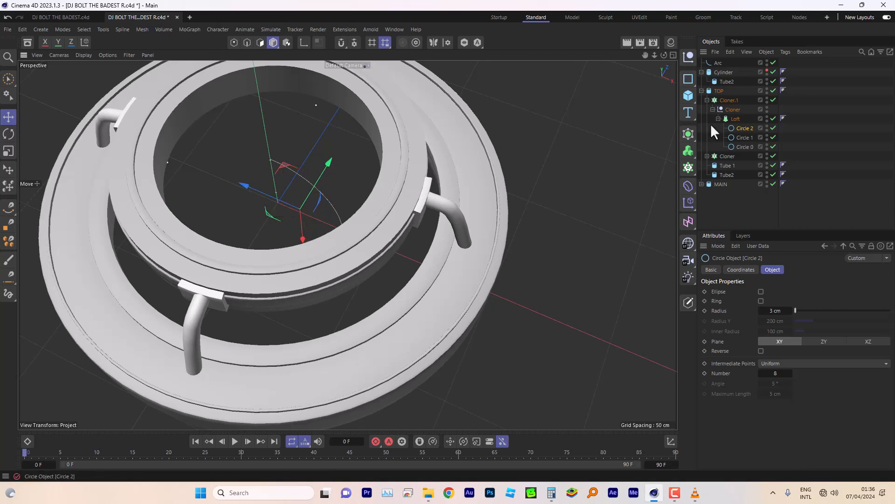
Disable the Loft and Cloner.1, shift Circle 1 about 4 cm along its Z axis, and enable both generators again.
{"action": "left_click", "coordinate": [744, 137]}
{"action": "left_click", "coordinate": [774, 118]}
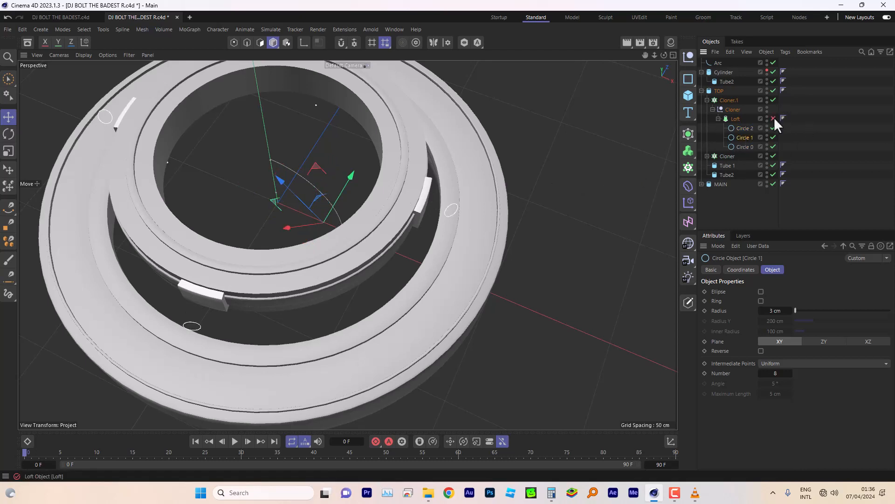
{"action": "left_click", "coordinate": [773, 100]}
{"action": "left_click_drag", "start_coordinate": [664, 55], "coordinate": [664, 88]}
{"action": "left_click_drag", "start_coordinate": [347, 244], "coordinate": [347, 294], "text": "alt"}
{"action": "left_click_drag", "start_coordinate": [316, 184], "coordinate": [315, 193]}
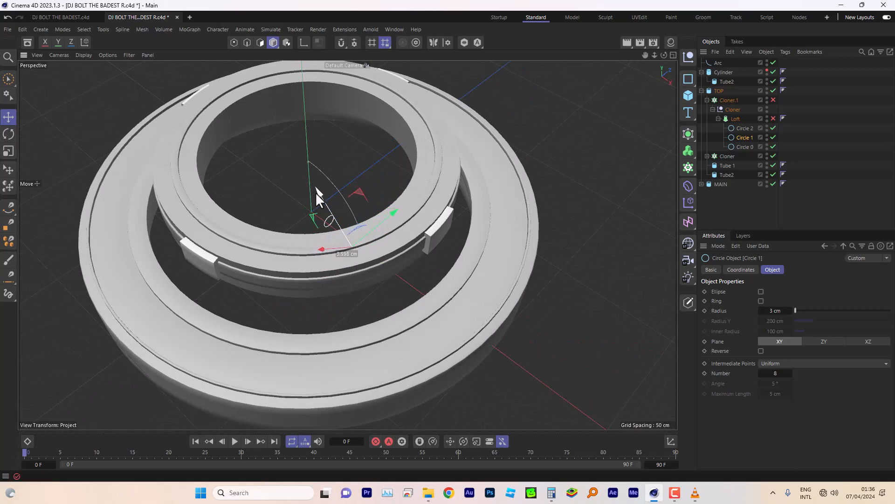
{"action": "left_click", "coordinate": [773, 118]}
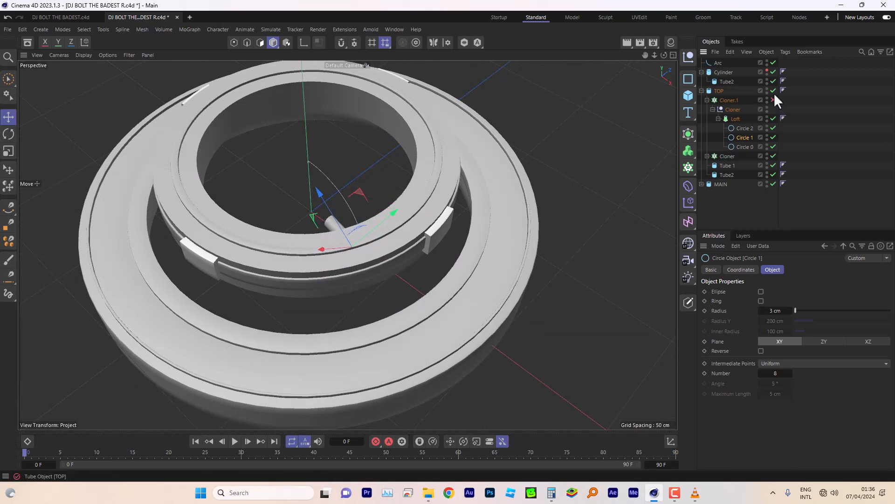
{"action": "left_click", "coordinate": [773, 99]}
Fine-tune Circle 1 along its X and Z axes to smooth the bend of the arms.
{"action": "left_click_drag", "start_coordinate": [664, 55], "coordinate": [553, 141]}
{"action": "left_click_drag", "start_coordinate": [280, 338], "coordinate": [284, 338]}
{"action": "left_click_drag", "start_coordinate": [282, 262], "coordinate": [284, 264]}
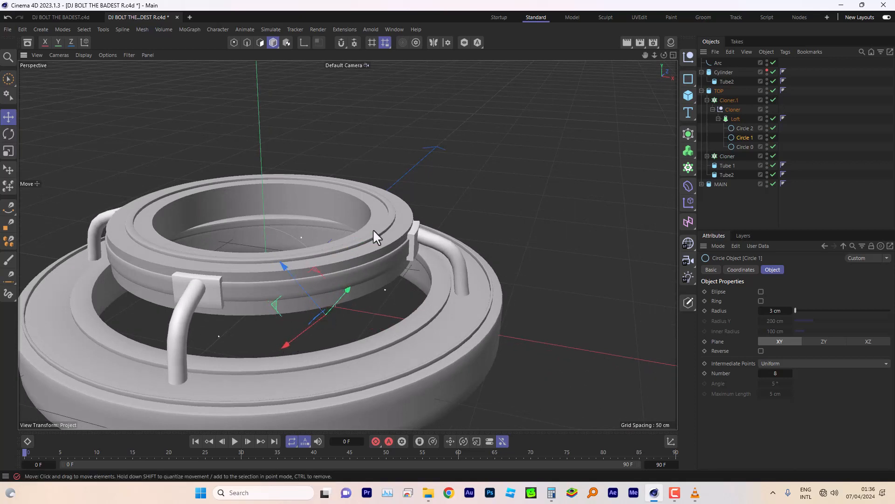
Lower Circle 2 slightly along its X axis to centre the arm ends on the clamps.
{"action": "left_click", "coordinate": [745, 128]}
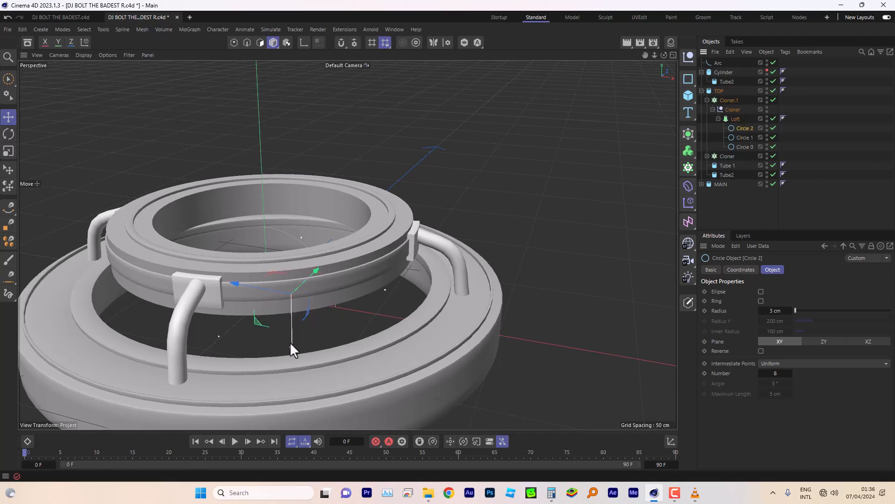
{"action": "left_click_drag", "start_coordinate": [290, 343], "coordinate": [289, 350]}
{"action": "left_click_drag", "start_coordinate": [663, 55], "coordinate": [620, 87]}
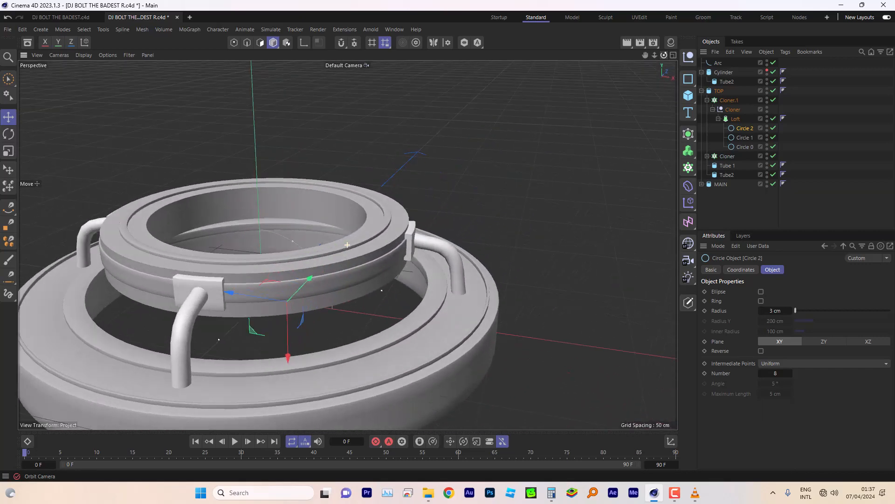
Nudge Circle 0 along its X axis and Circle 1 along its Z axis to refine the arm curve.
{"action": "left_click", "coordinate": [744, 146]}
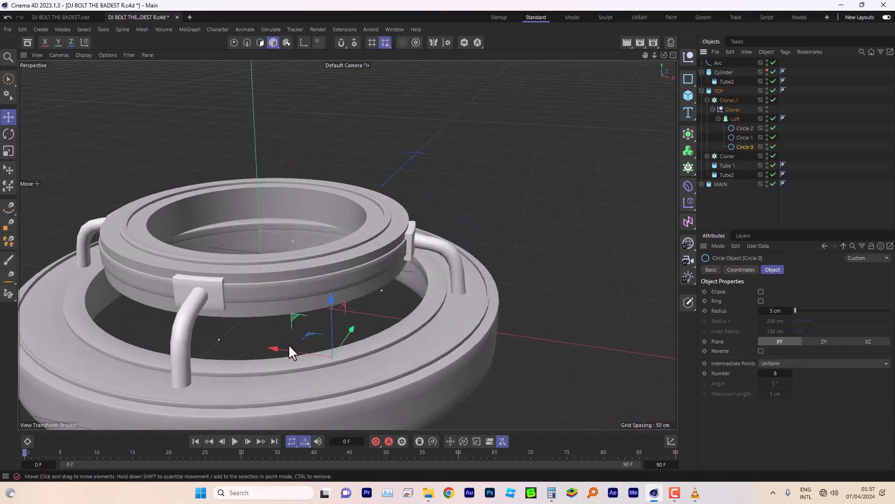
{"action": "left_click_drag", "start_coordinate": [277, 348], "coordinate": [281, 348]}
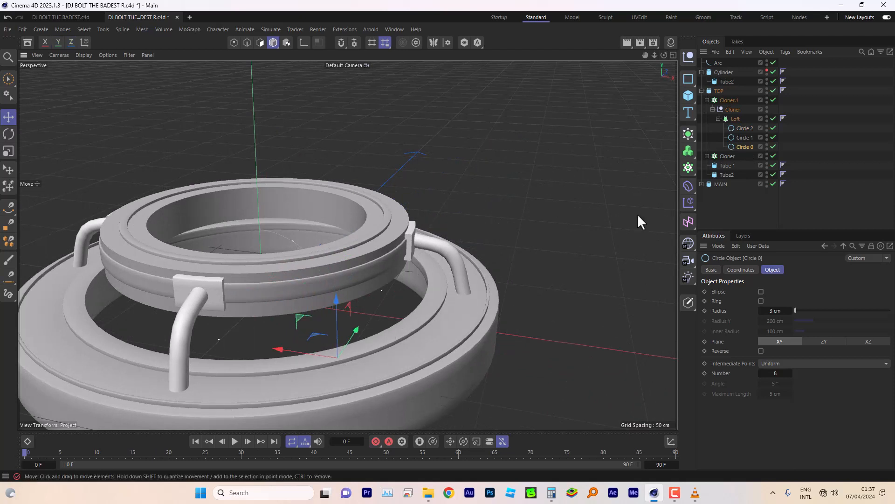
{"action": "left_click", "coordinate": [742, 137]}
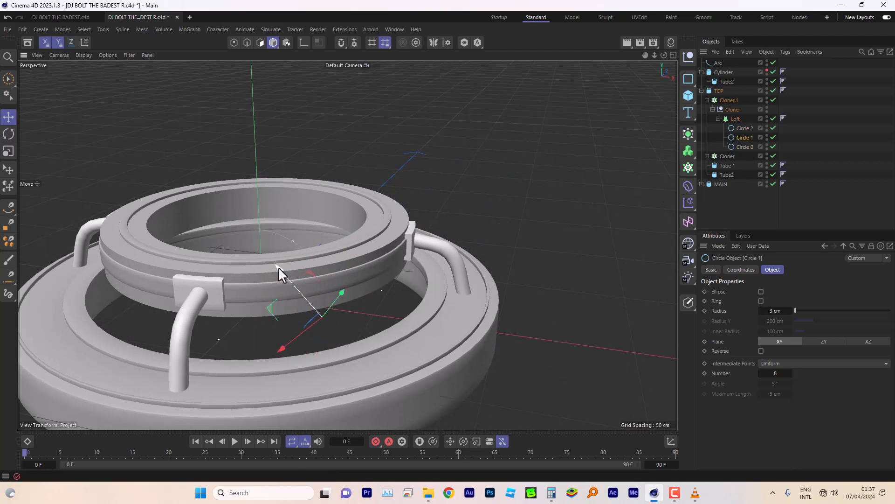
{"action": "left_click_drag", "start_coordinate": [278, 267], "coordinate": [283, 270]}
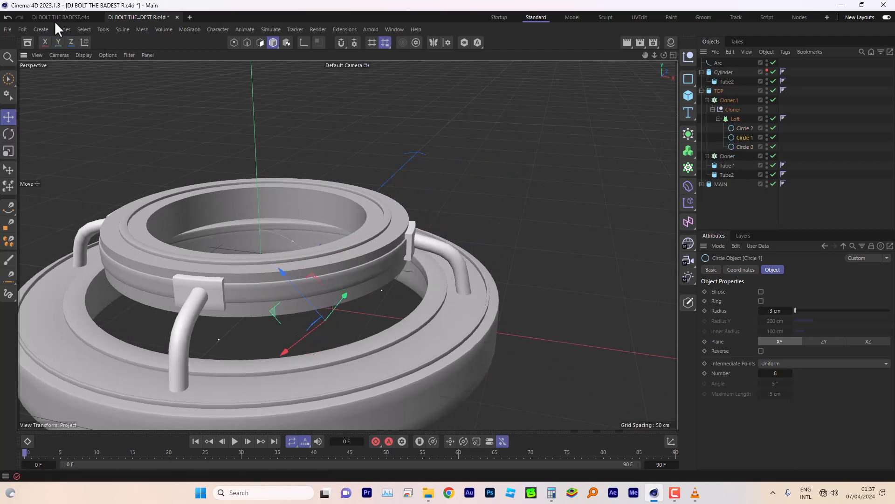
Try rotating Circle 1 to change the arm bend, and undo the rotation.
{"action": "left_click", "coordinate": [8, 133]}
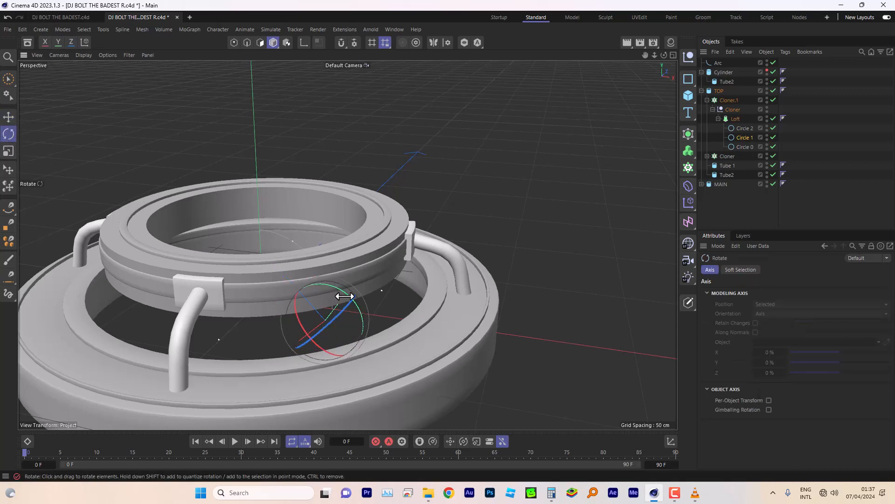
{"action": "left_click_drag", "start_coordinate": [343, 290], "coordinate": [354, 318]}
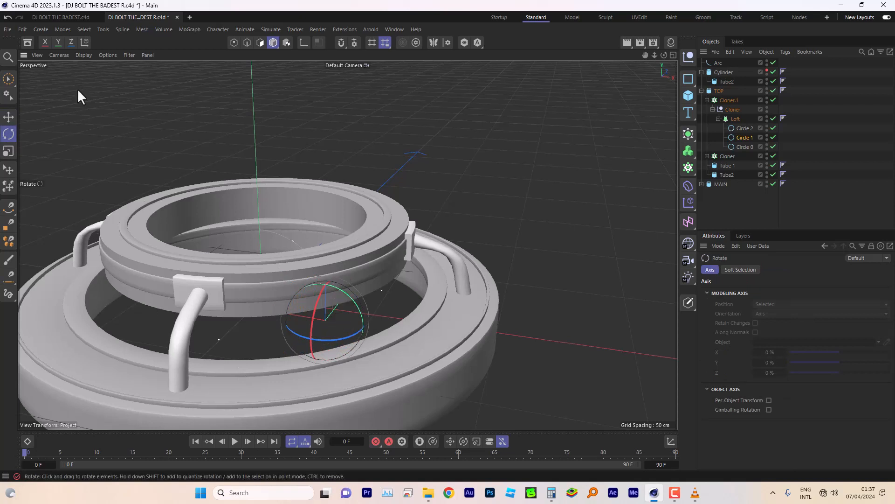
{"action": "left_click", "coordinate": [8, 18]}
Try raising the whole TOP group along the Y axis, and undo the move.
{"action": "left_click_drag", "start_coordinate": [664, 55], "coordinate": [321, 217]}
{"action": "left_click_drag", "start_coordinate": [664, 55], "coordinate": [680, 67]}
{"action": "left_click", "coordinate": [702, 90]}
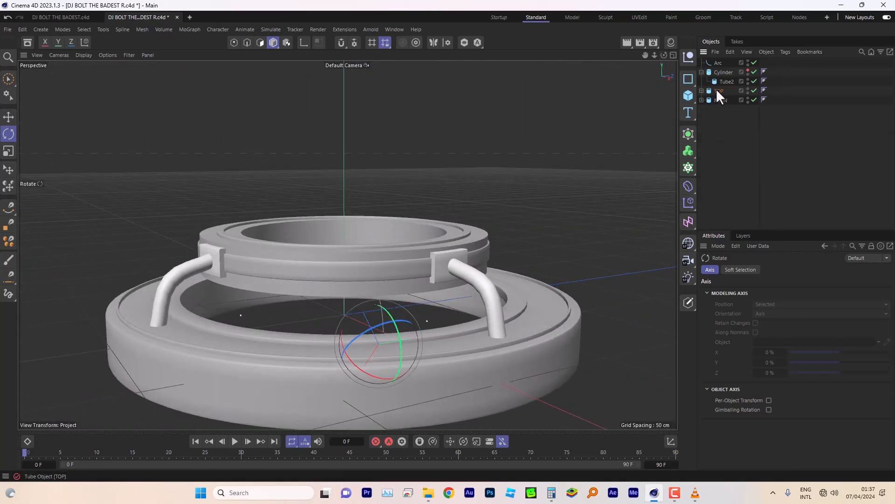
{"action": "left_click", "coordinate": [718, 91]}
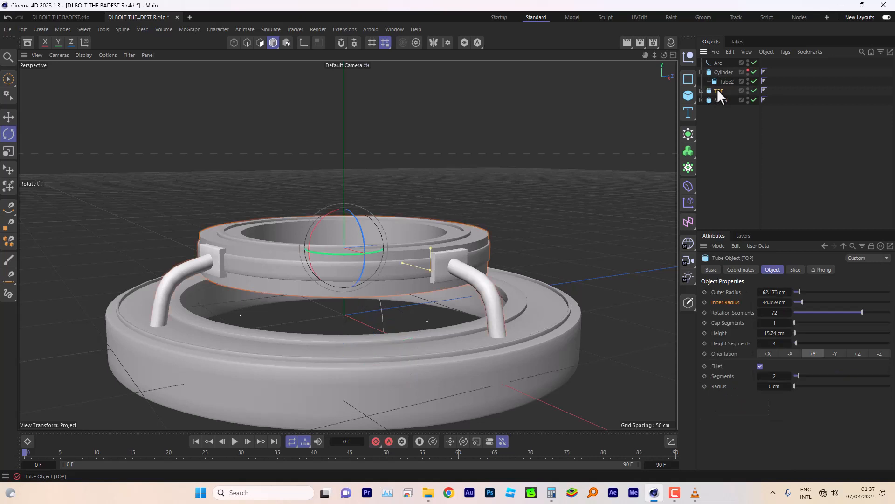
{"action": "left_click", "coordinate": [8, 116]}
{"action": "left_click_drag", "start_coordinate": [343, 184], "coordinate": [344, 152]}
{"action": "left_click", "coordinate": [7, 18]}
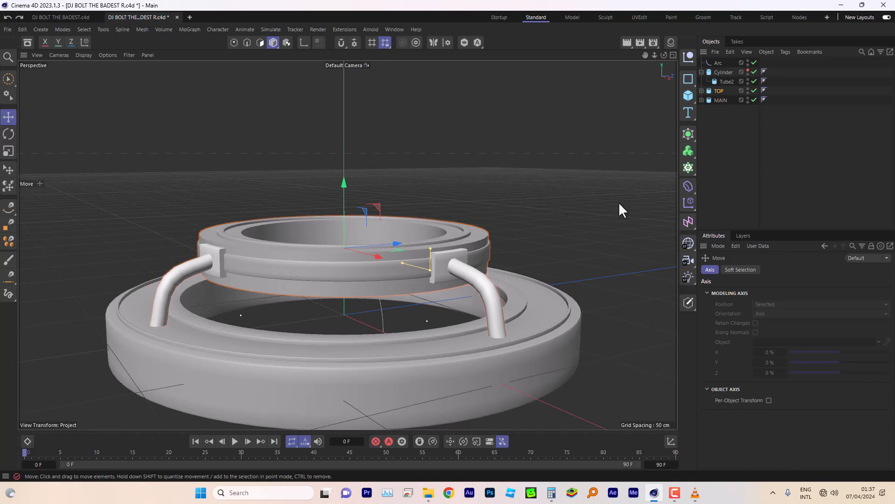
Take Cloner.1 out of the TOP group and place it at the top level of the object hierarchy above TOP.
{"action": "left_click", "coordinate": [702, 91]}
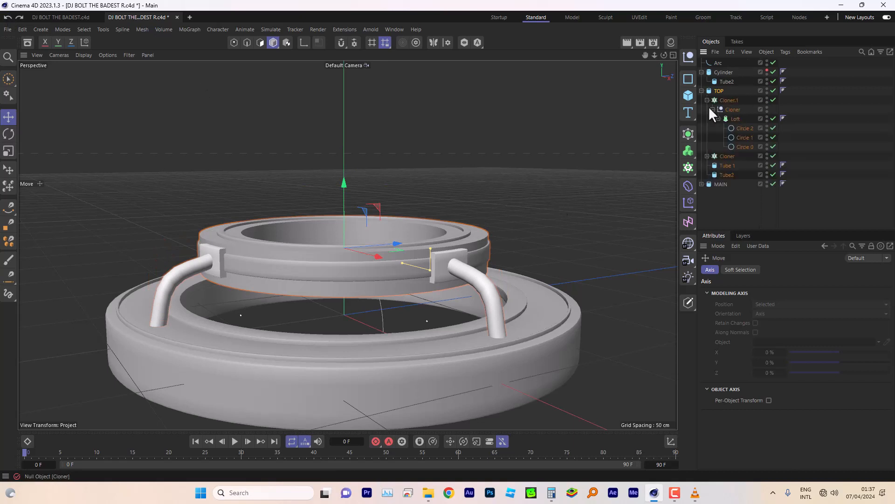
{"action": "left_click", "coordinate": [707, 100]}
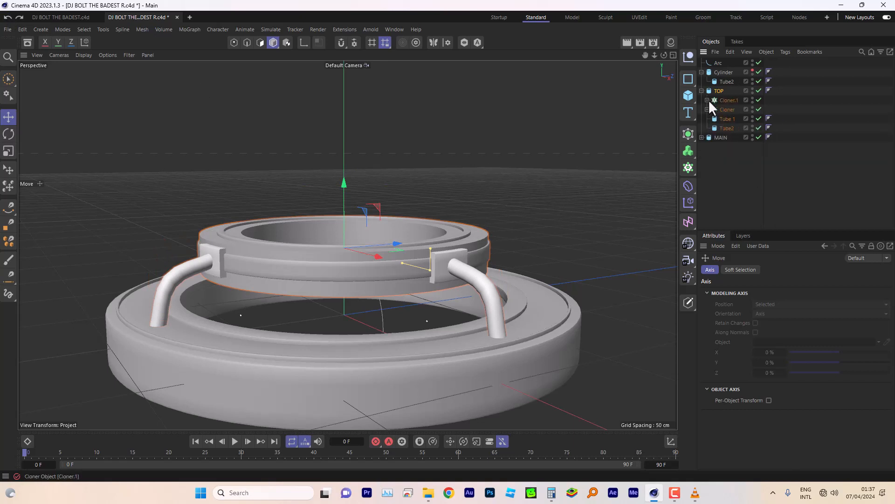
{"action": "left_click", "coordinate": [728, 99]}
{"action": "left_click", "coordinate": [702, 72]}
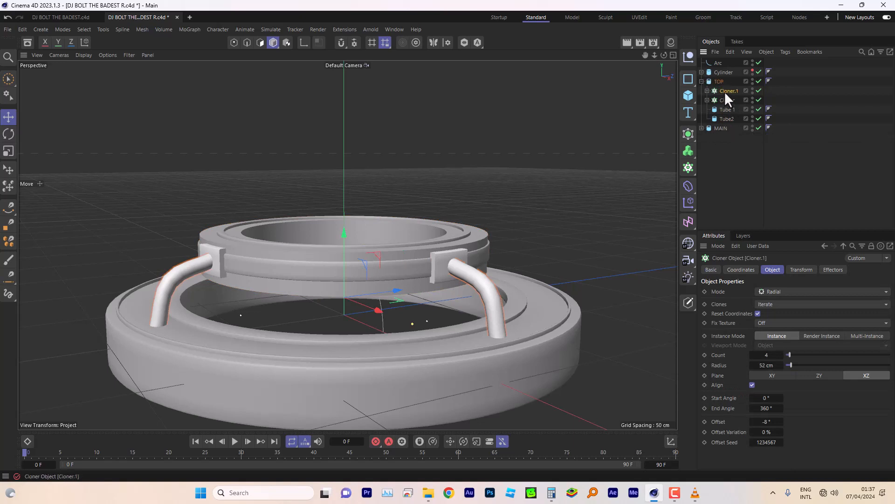
{"action": "left_click_drag", "start_coordinate": [724, 91], "coordinate": [724, 89]}
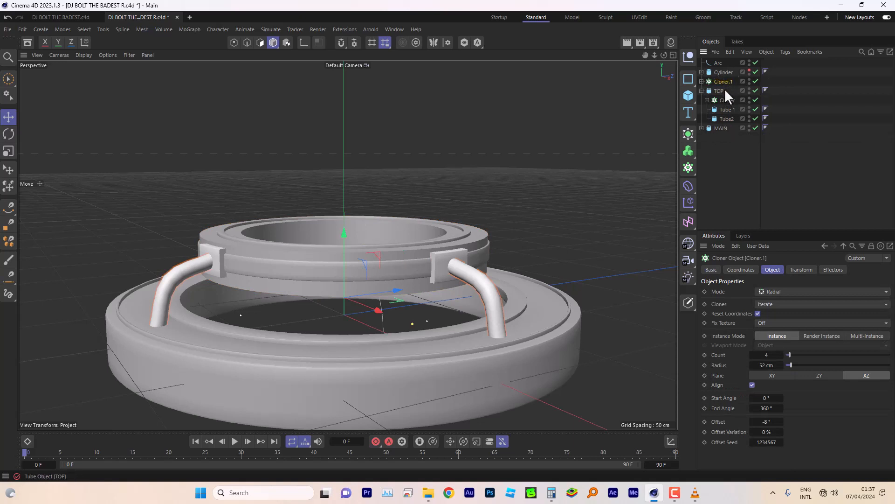
Try moving the TOP ring along the Y axis separately from the arms, and undo the move.
{"action": "left_click", "coordinate": [702, 91]}
{"action": "left_click", "coordinate": [719, 91]}
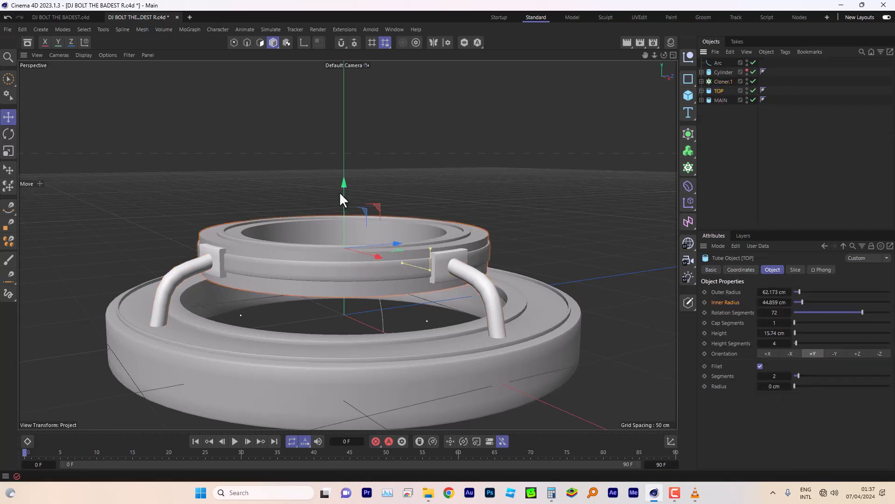
{"action": "left_click_drag", "start_coordinate": [340, 192], "coordinate": [343, 189]}
{"action": "left_click", "coordinate": [7, 18]}
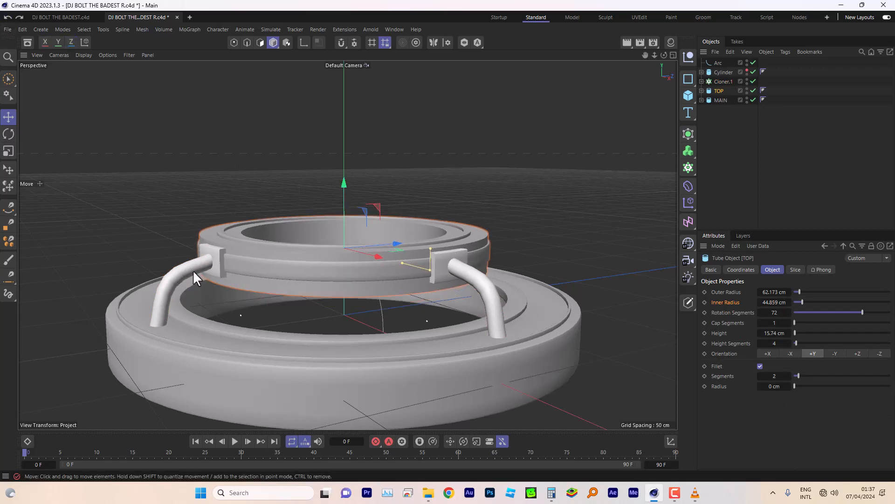
Using Gouraud Shading (Lines), set the Loft's Mesh Subdivision U to 20 and V to 13, and restore plain Gouraud Shading.
{"action": "left_click", "coordinate": [702, 81]}
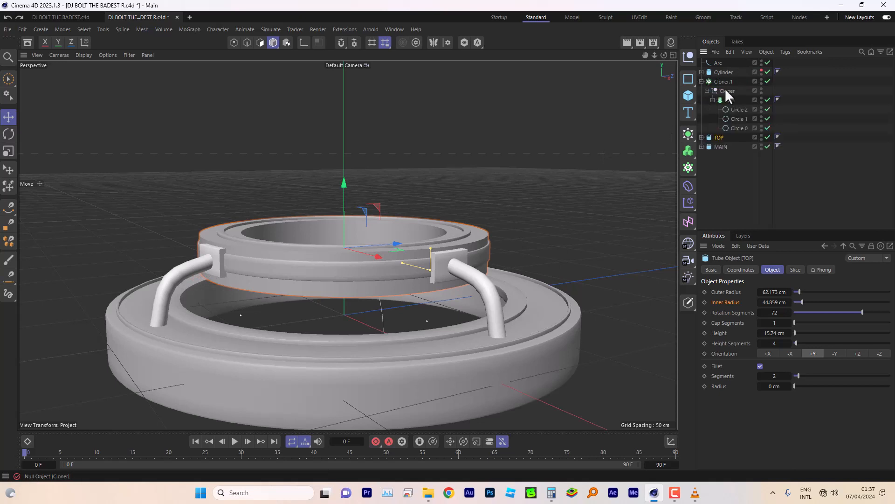
{"action": "left_click", "coordinate": [730, 100]}
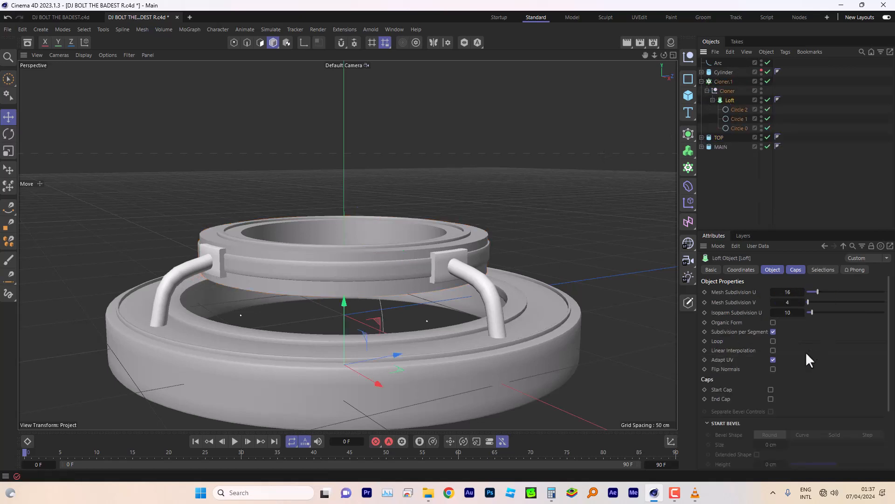
{"action": "left_click", "coordinate": [81, 55]}
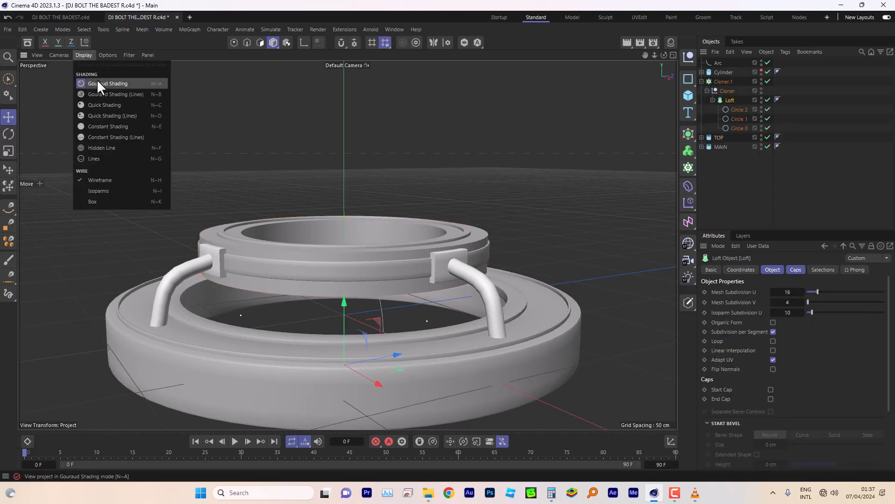
{"action": "left_click", "coordinate": [97, 91]}
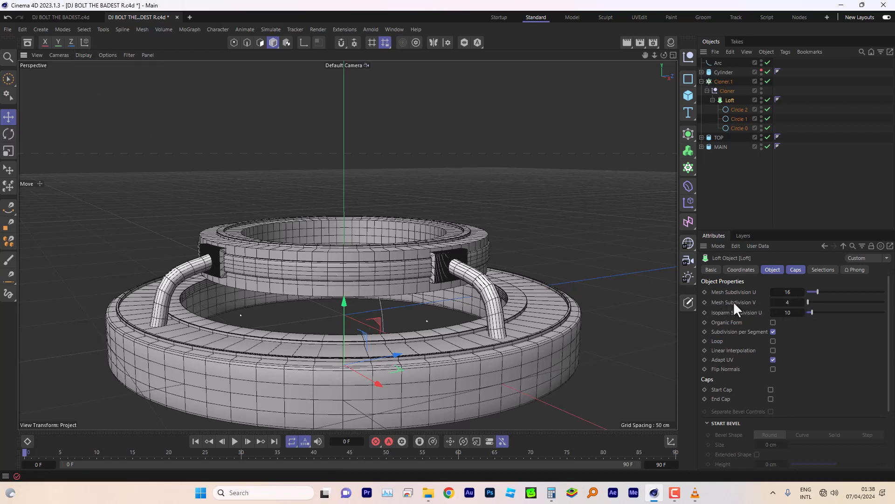
{"action": "left_click_drag", "start_coordinate": [819, 289], "coordinate": [815, 299]}
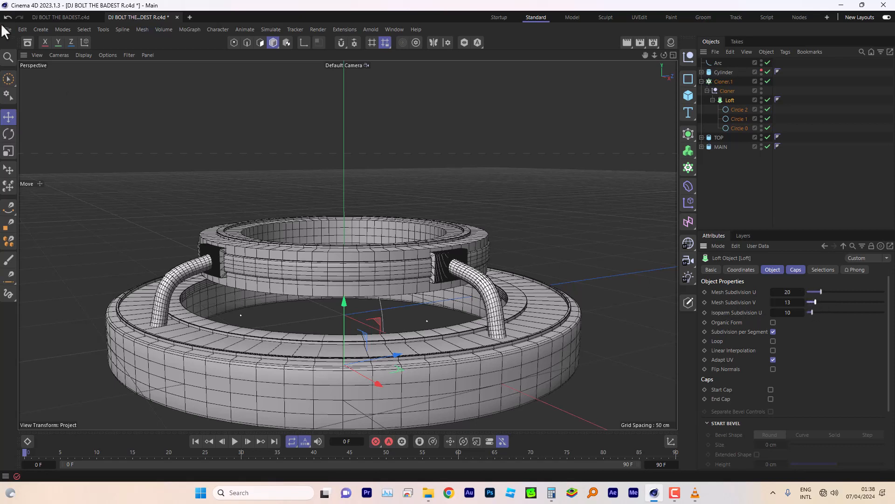
{"action": "left_click", "coordinate": [79, 56]}
{"action": "left_click", "coordinate": [88, 84]}
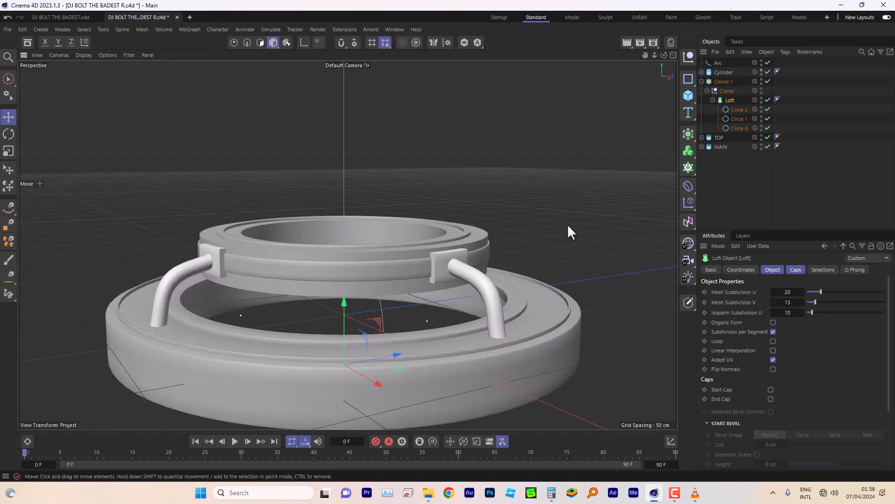
Check the Loft's three profile circles, and switch off the Cloner.1 and Loft generators.
{"action": "left_click", "coordinate": [741, 110]}
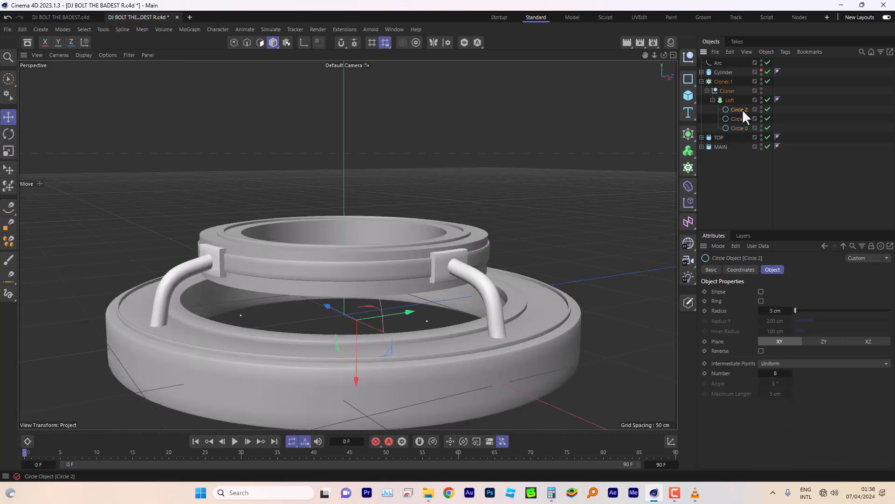
{"action": "left_click_drag", "start_coordinate": [664, 55], "coordinate": [662, 112]}
{"action": "left_click", "coordinate": [740, 118]}
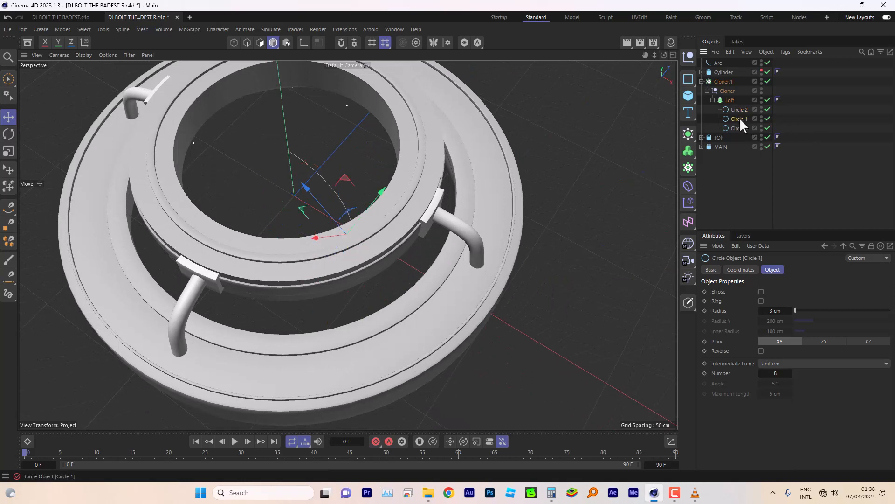
{"action": "left_click", "coordinate": [737, 108]}
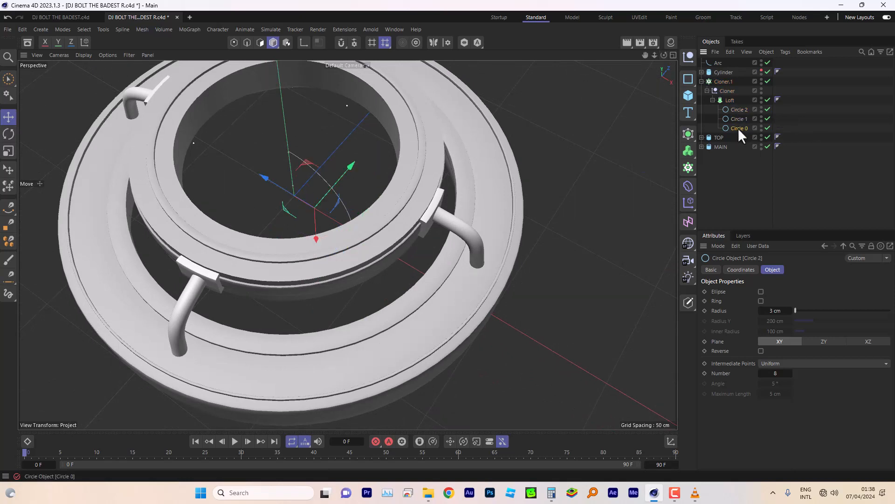
{"action": "left_click", "coordinate": [738, 128]}
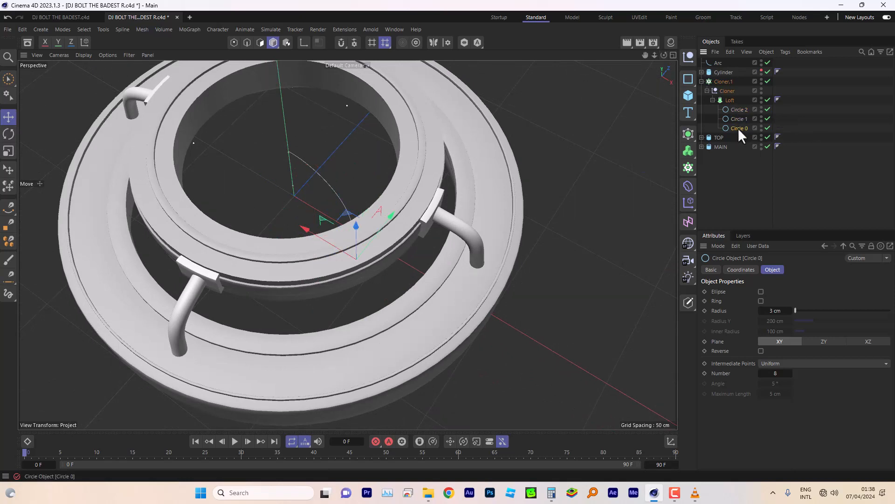
{"action": "left_click", "coordinate": [768, 99]}
{"action": "left_click", "coordinate": [767, 81]}
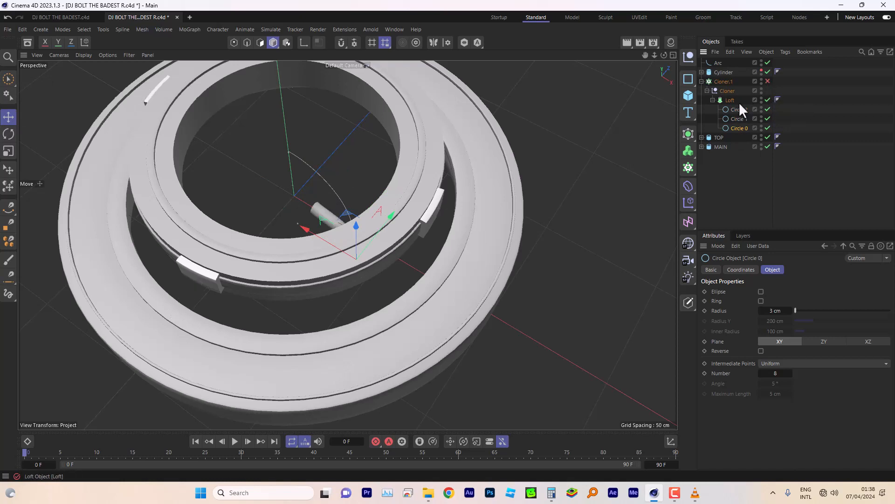
{"action": "left_click", "coordinate": [768, 100]}
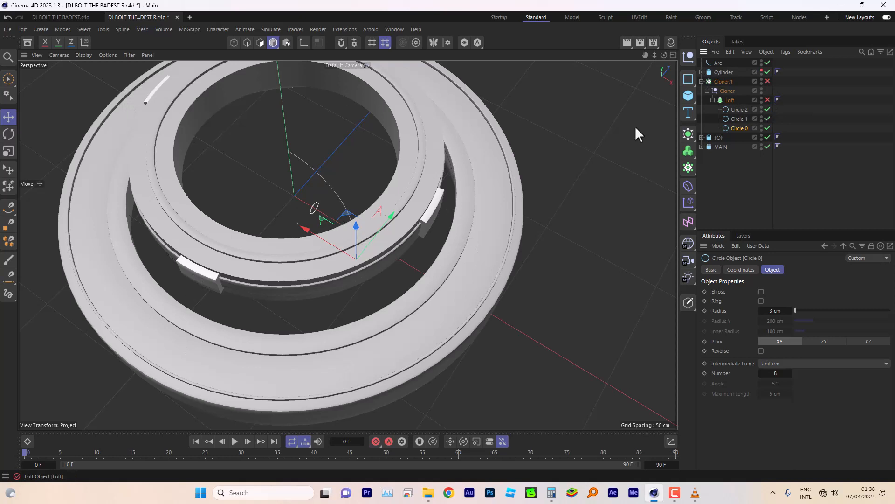
Delete the Arc guide spline from the object hierarchy.
{"action": "mouse_move", "coordinate": [664, 55]}
{"action": "left_mouse_down"}
{"action": "mouse_move", "coordinate": [667, 30]}
{"action": "mouse_move", "coordinate": [672, 52]}
{"action": "left_mouse_up"}
{"action": "left_click", "coordinate": [715, 62]}
{"action": "double_click", "coordinate": [715, 62]}
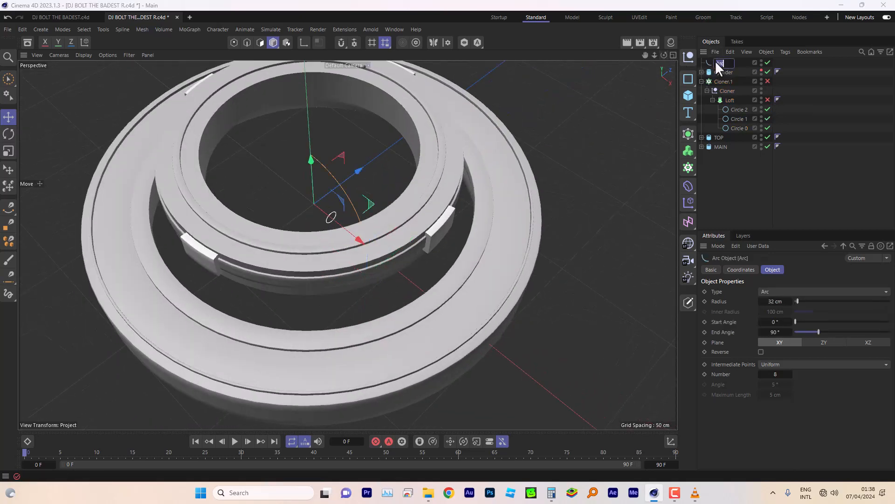
{"action": "left_click", "coordinate": [743, 69]}
{"action": "left_click", "coordinate": [714, 63]}
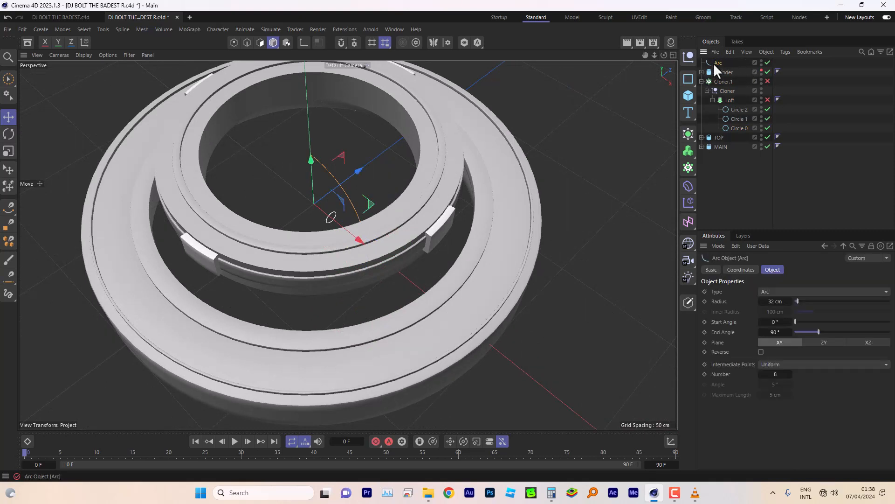
{"action": "key", "text": "Delete"}
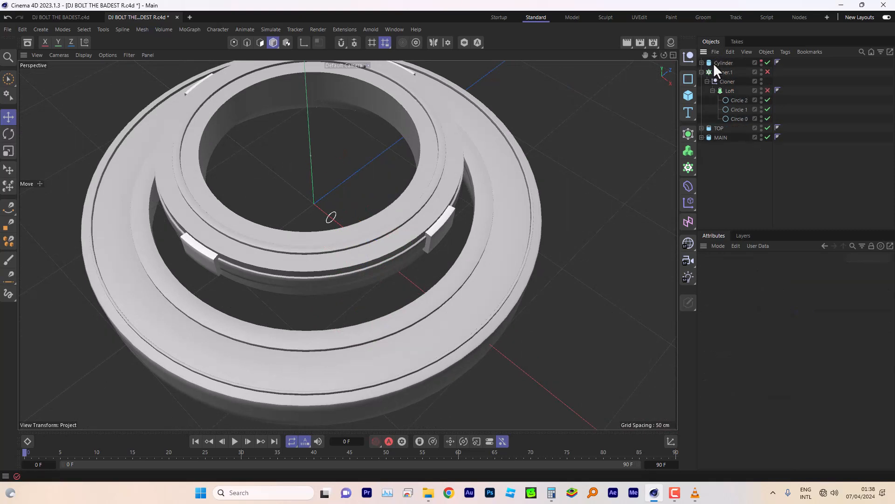
Examine the Circle 2 profile, the TOP group's contents and how the top ring sits on the model.
{"action": "left_click", "coordinate": [738, 100]}
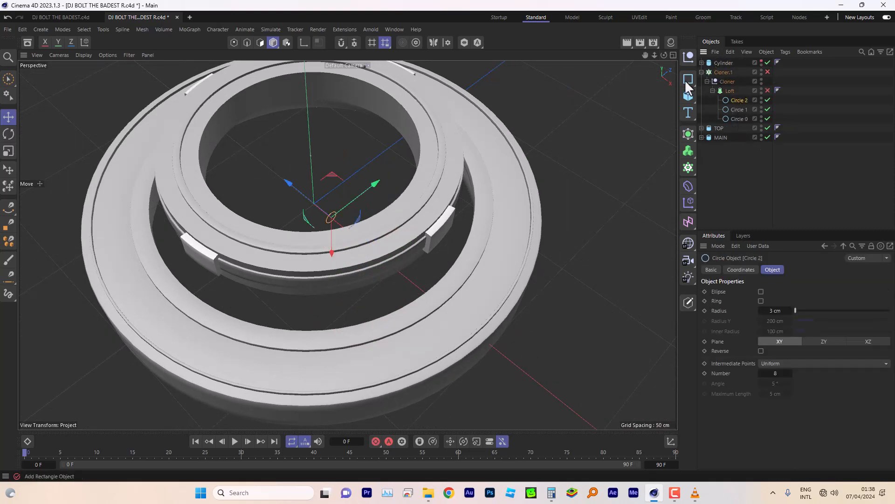
{"action": "left_click_drag", "start_coordinate": [664, 55], "coordinate": [644, 48]}
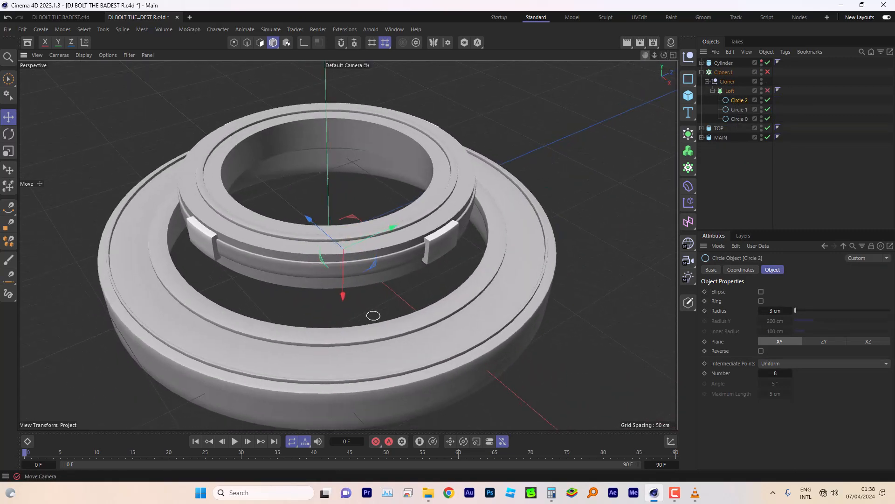
{"action": "left_click", "coordinate": [721, 128]}
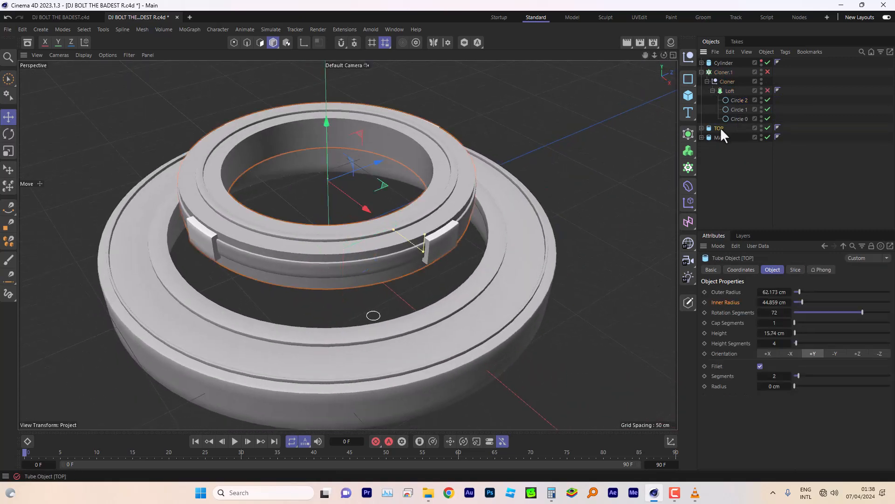
{"action": "left_click", "coordinate": [768, 127]}
{"action": "left_click", "coordinate": [767, 127]}
{"action": "left_click", "coordinate": [702, 127]}
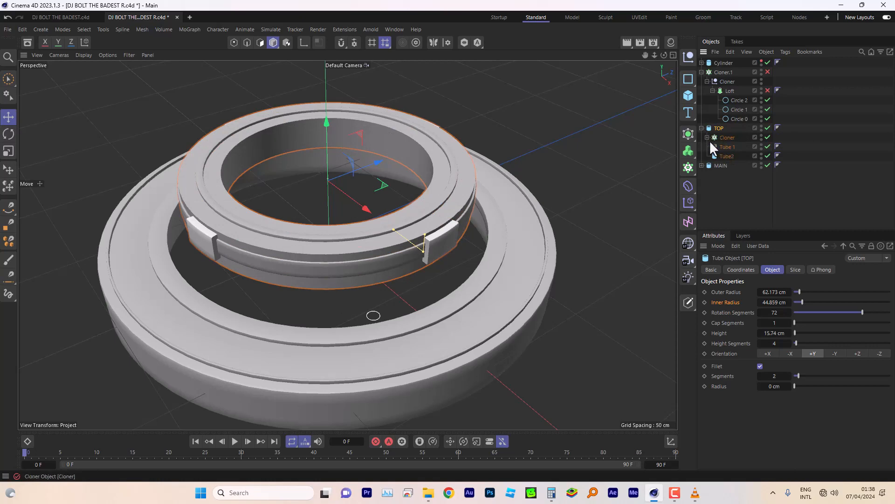
{"action": "left_click", "coordinate": [708, 137]}
{"action": "left_click", "coordinate": [708, 137]}
{"action": "mouse_move", "coordinate": [664, 57]}
{"action": "left_mouse_down"}
{"action": "mouse_move", "coordinate": [669, 88]}
{"action": "mouse_move", "coordinate": [671, 63]}
{"action": "left_mouse_up"}
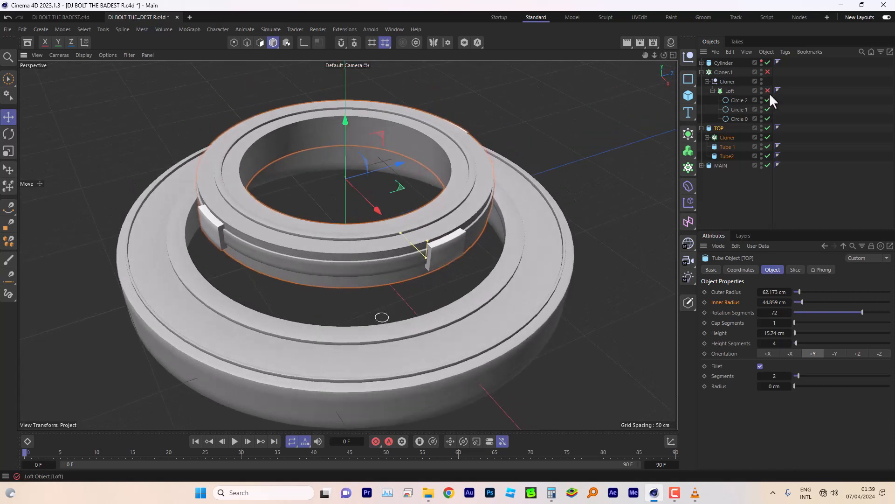
Show the Cylinder in the viewport, and switch the Loft and Cloner.1 back on.
{"action": "left_click", "coordinate": [760, 61]}
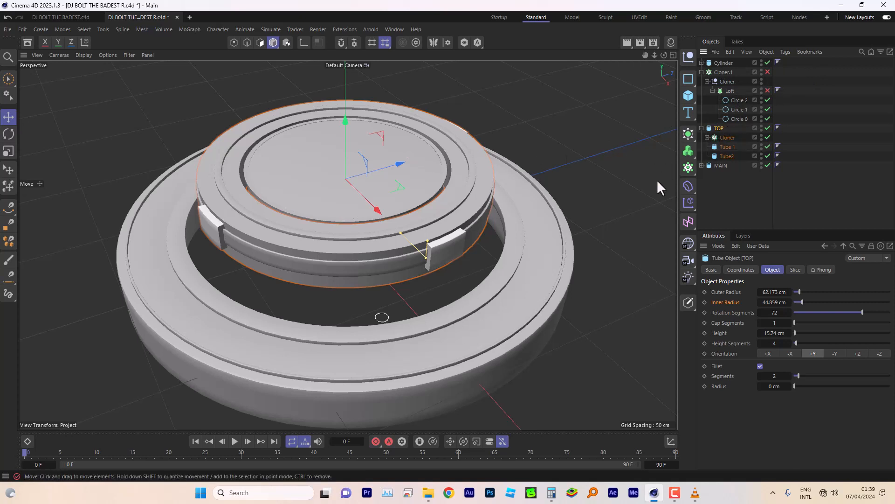
{"action": "left_click", "coordinate": [767, 91]}
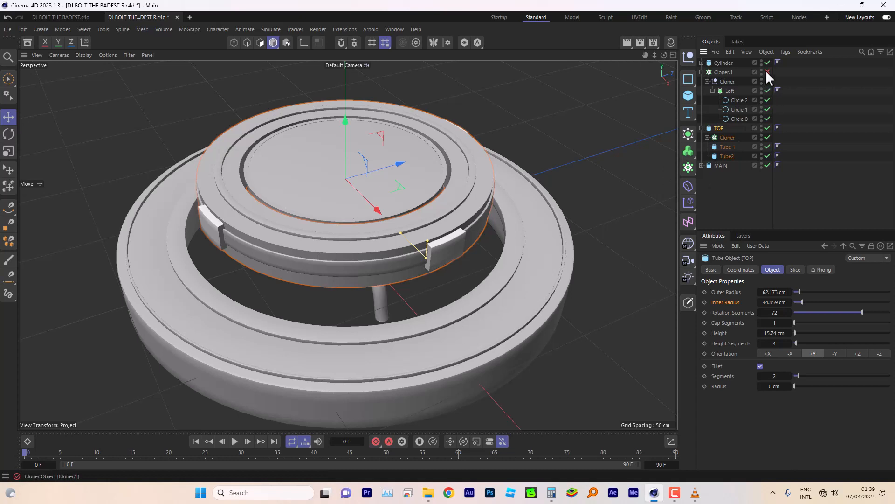
{"action": "left_click", "coordinate": [767, 72]}
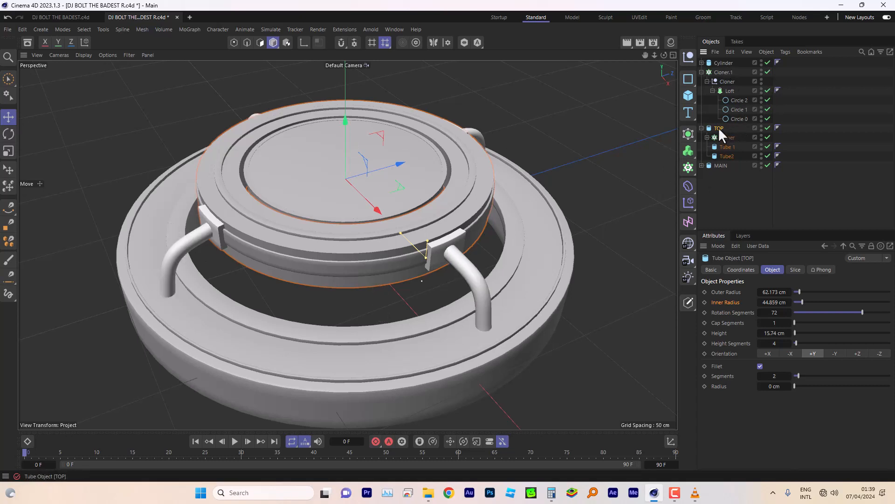
Try lowering the TOP group along the Y axis without the Cylinder, and undo the move.
{"action": "left_click_drag", "start_coordinate": [345, 122], "coordinate": [348, 128]}
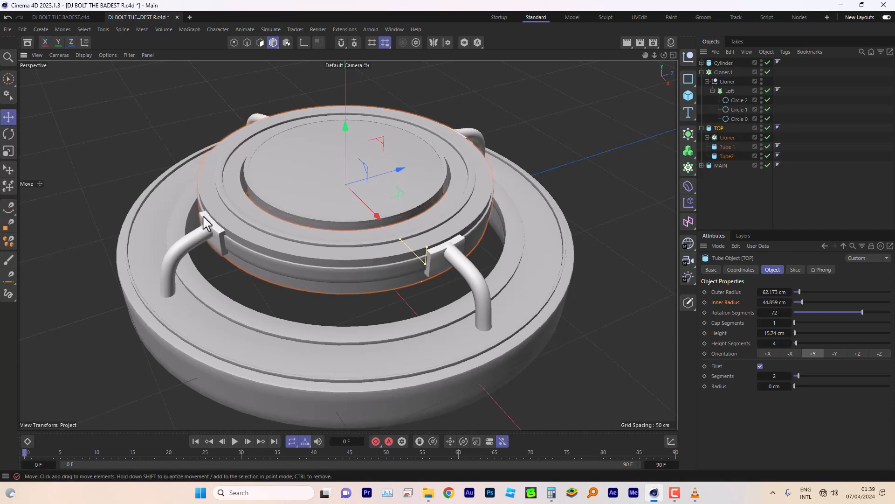
{"action": "left_click", "coordinate": [7, 18]}
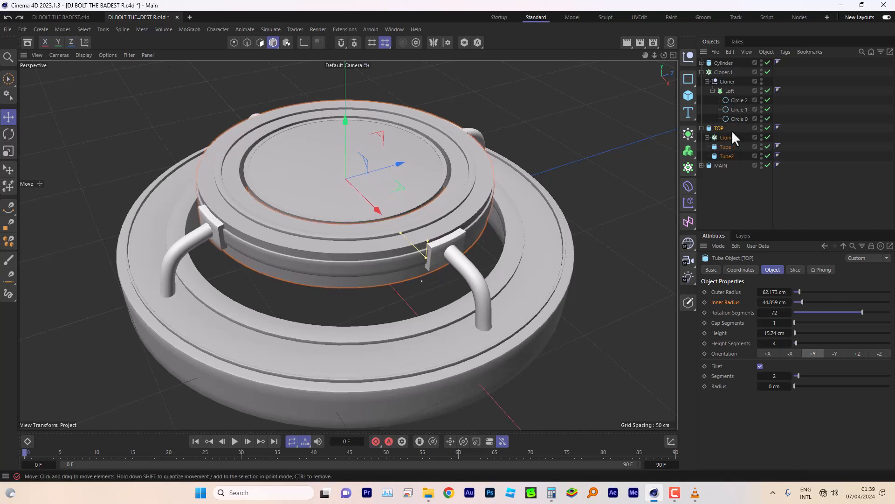
Nest the Cylinder inside the TOP group, test lowering the group along the Y axis, and undo the test move.
{"action": "left_click", "coordinate": [726, 63]}
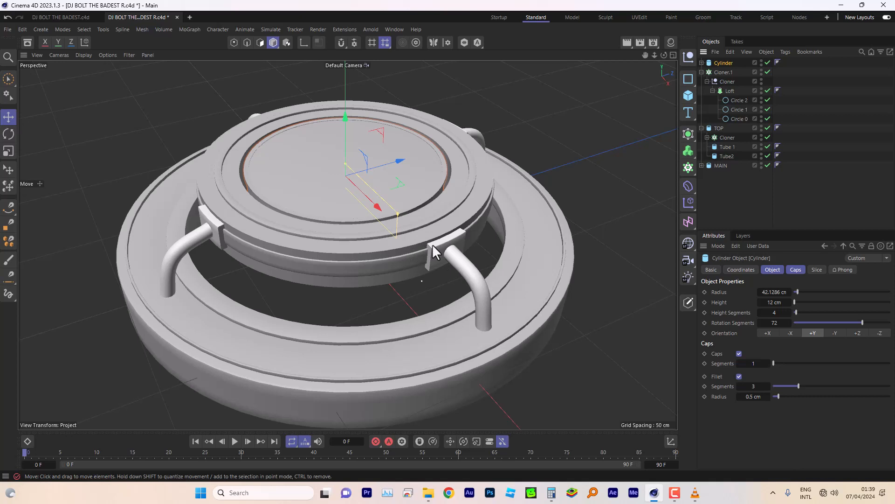
{"action": "left_click_drag", "start_coordinate": [727, 64], "coordinate": [726, 131]}
{"action": "left_click", "coordinate": [718, 118]}
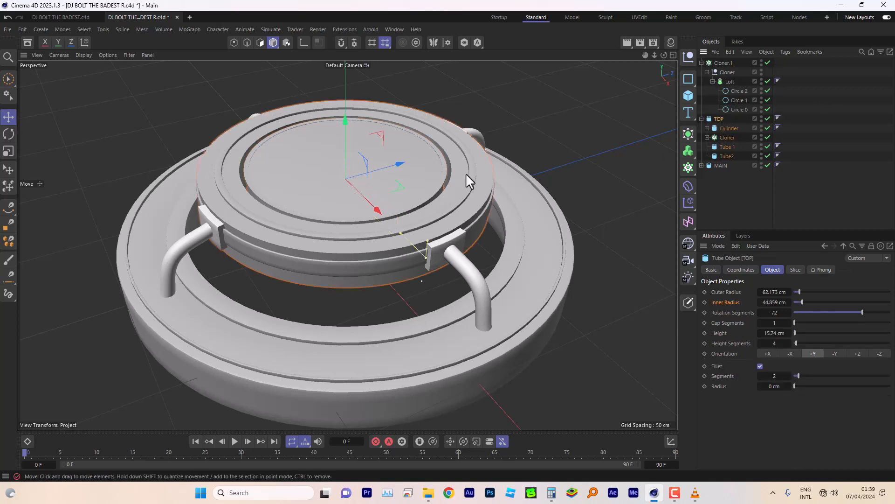
{"action": "left_click_drag", "start_coordinate": [345, 123], "coordinate": [345, 125]}
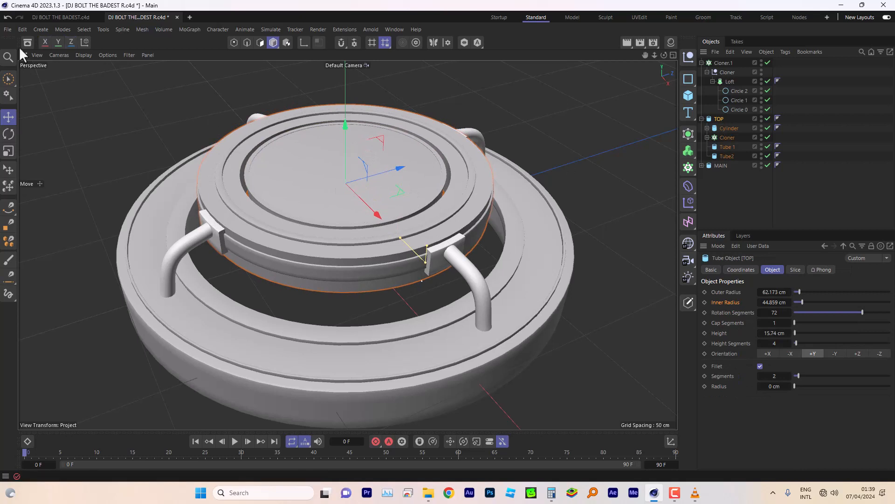
{"action": "left_click", "coordinate": [7, 29]}
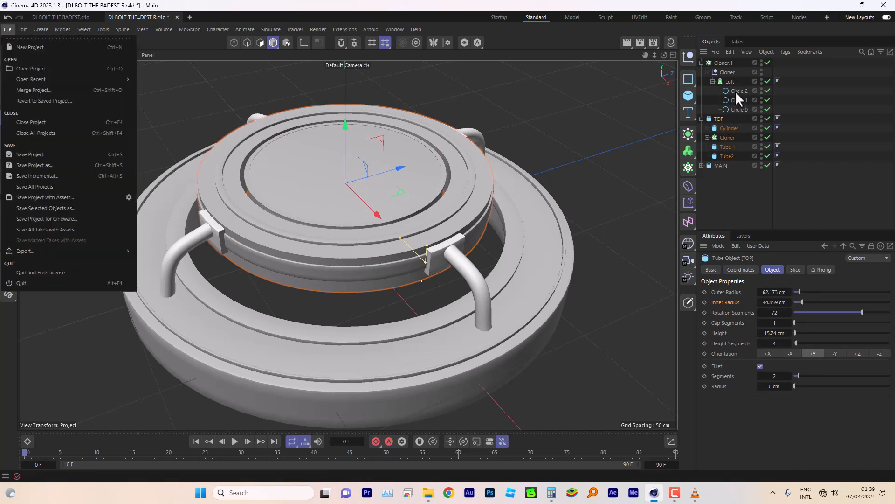
{"action": "key", "text": "Escape"}
{"action": "left_click", "coordinate": [8, 18]}
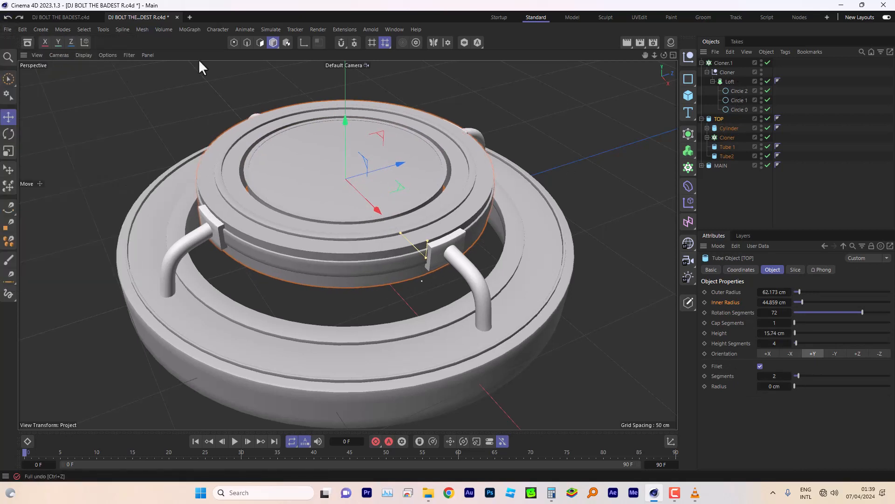
Add a Constraint tag to Circle 2, enable its Parent constraint and set TOP as the target.
{"action": "left_click", "coordinate": [731, 91]}
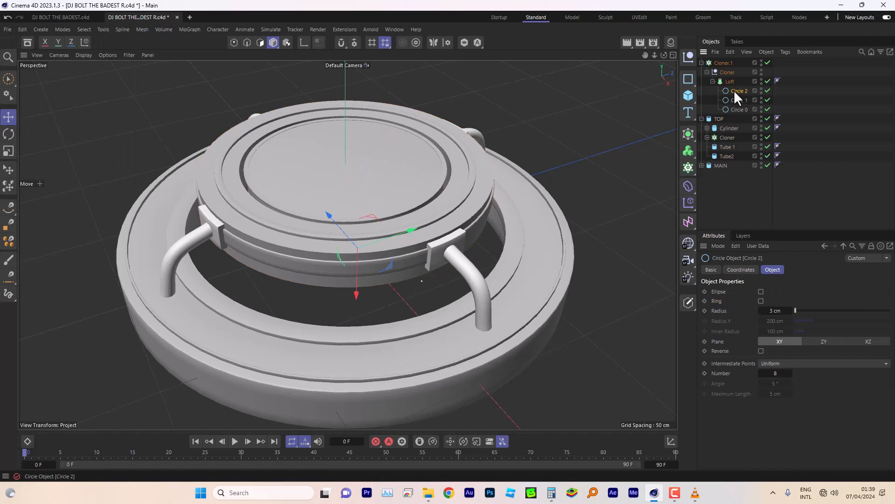
{"action": "right_click", "coordinate": [734, 91]}
{"action": "mouse_move", "coordinate": [765, 142]}
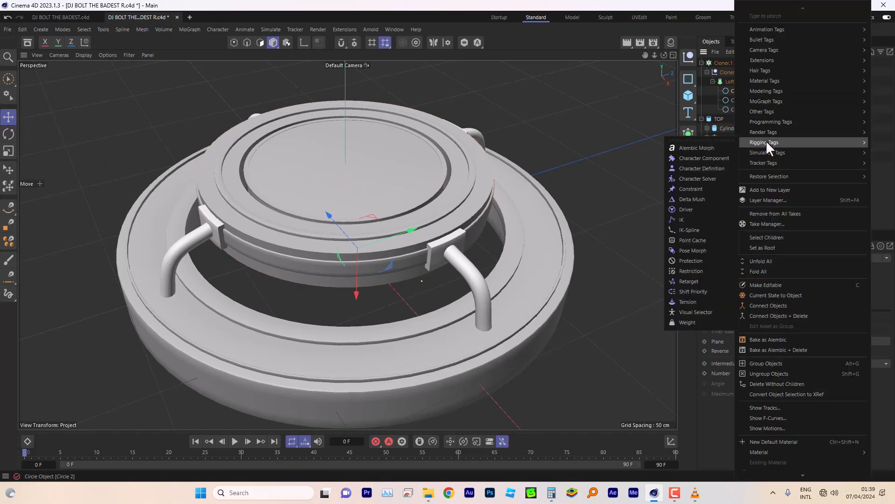
{"action": "left_click", "coordinate": [693, 190]}
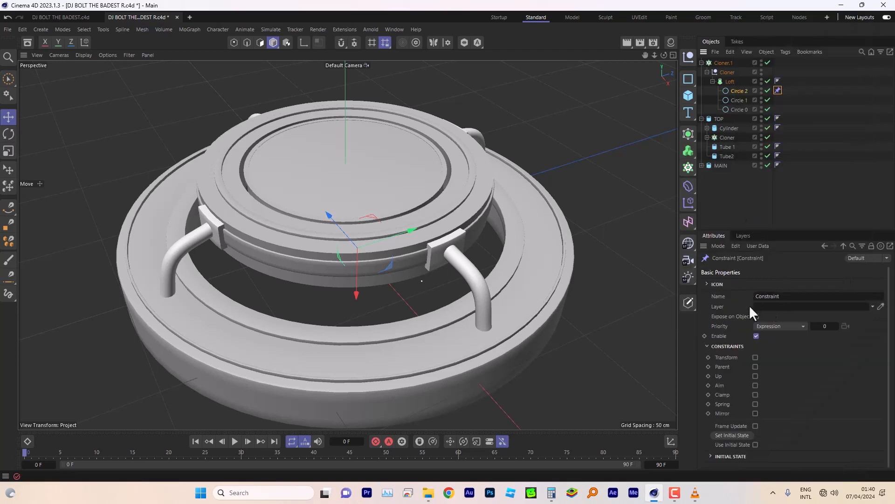
{"action": "left_click", "coordinate": [755, 367]}
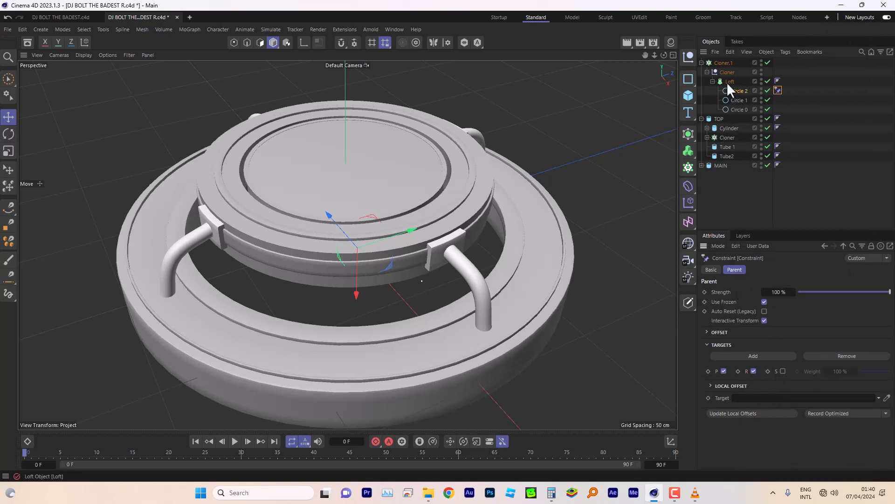
{"action": "left_click_drag", "start_coordinate": [719, 118], "coordinate": [759, 400]}
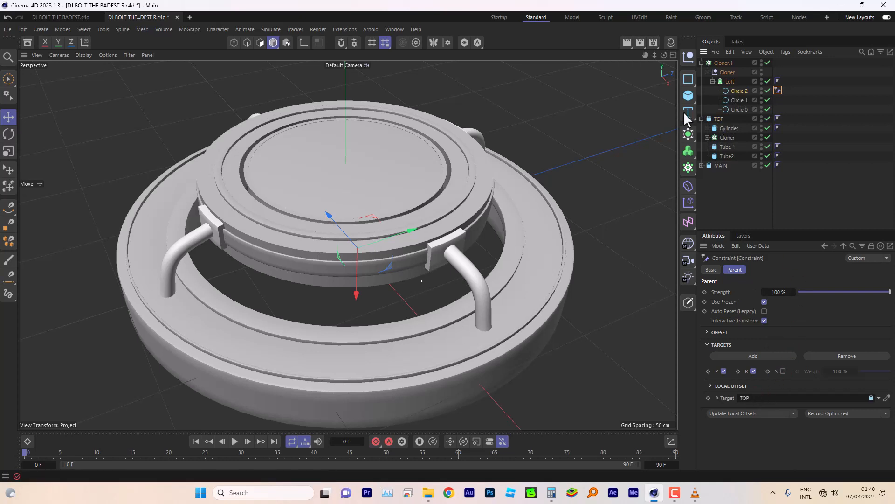
Try moving the TOP group along the Y and X axes to test the arm constraint, and undo both moves.
{"action": "left_click", "coordinate": [719, 119]}
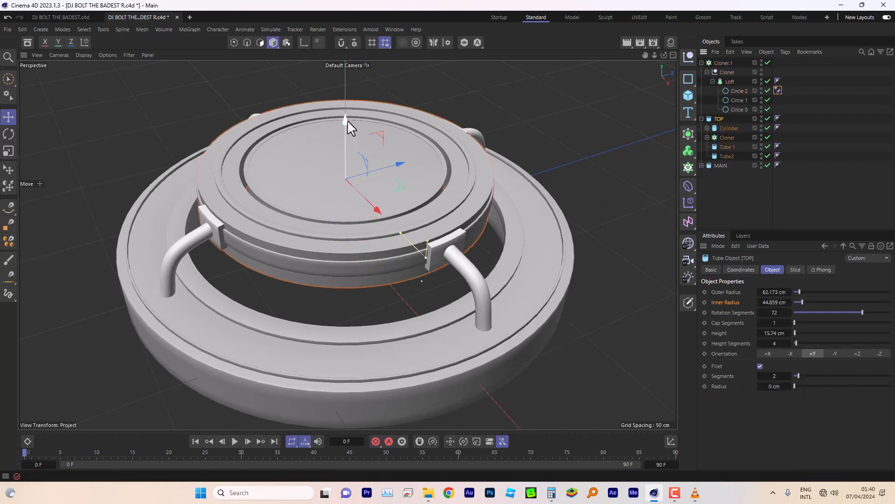
{"action": "left_click_drag", "start_coordinate": [346, 120], "coordinate": [368, 116]}
{"action": "key", "text": "ctrl+z"}
{"action": "mouse_move", "coordinate": [378, 206]}
{"action": "left_mouse_down"}
{"action": "mouse_move", "coordinate": [376, 193]}
{"action": "mouse_move", "coordinate": [379, 202]}
{"action": "left_mouse_up"}
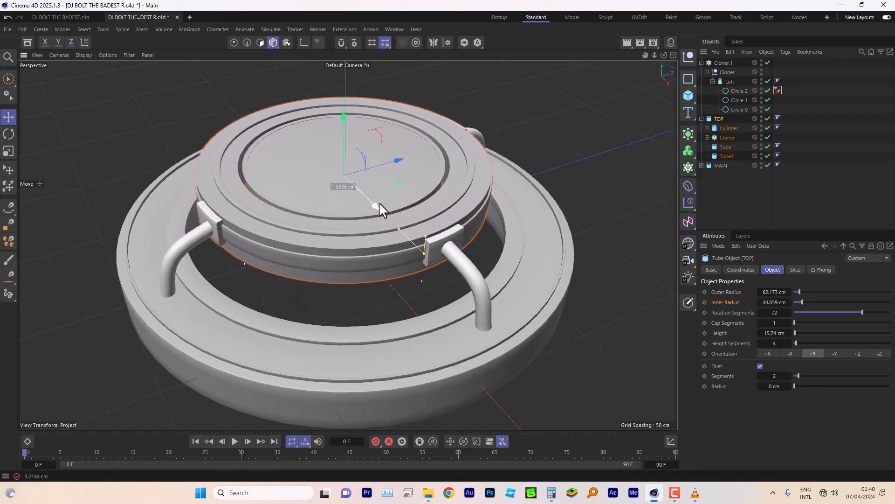
{"action": "left_click", "coordinate": [10, 16]}
Lower the TOP group slightly along the Y axis towards the main ring, and save the project.
{"action": "left_click_drag", "start_coordinate": [357, 122], "coordinate": [348, 131]}
{"action": "mouse_move", "coordinate": [348, 245]}
{"action": "left_mouse_down", "text": "alt"}
{"action": "mouse_move", "coordinate": [411, 245]}
{"action": "mouse_move", "coordinate": [361, 245]}
{"action": "left_mouse_up", "text": "alt"}
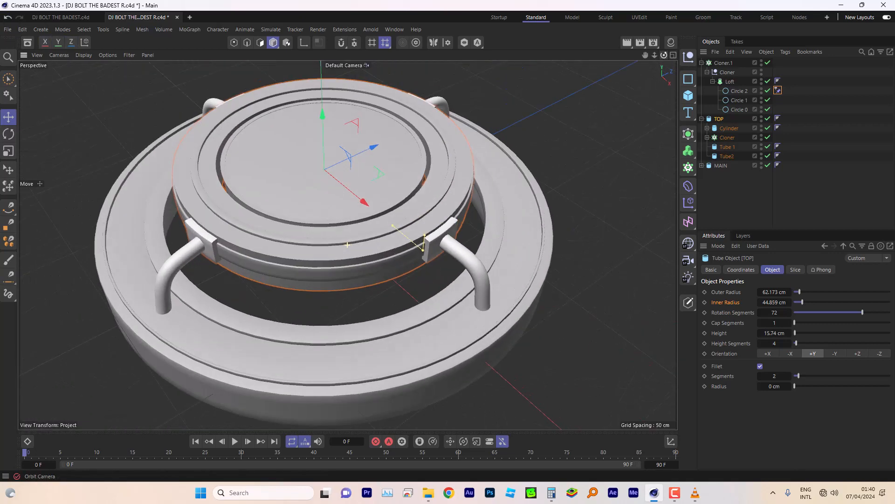
{"action": "mouse_move", "coordinate": [323, 116]}
{"action": "left_mouse_down"}
{"action": "mouse_move", "coordinate": [318, 133]}
{"action": "mouse_move", "coordinate": [316, 100]}
{"action": "mouse_move", "coordinate": [313, 126]}
{"action": "left_mouse_up"}
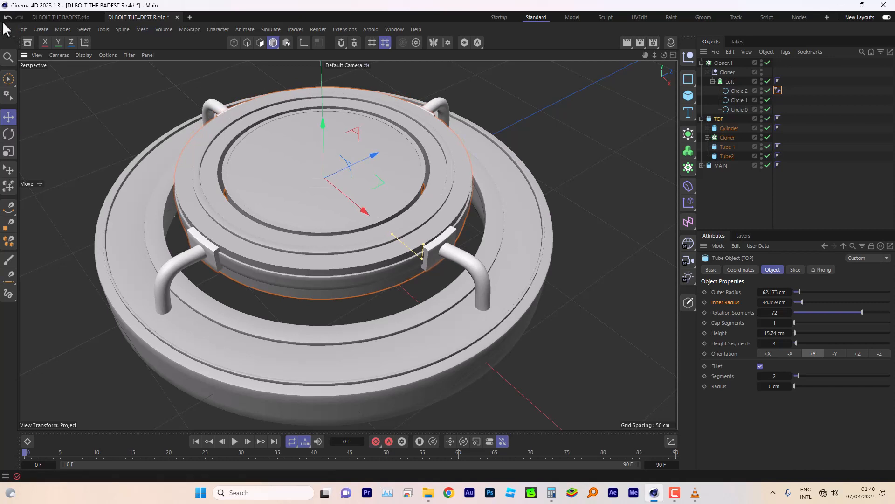
{"action": "left_click", "coordinate": [7, 29]}
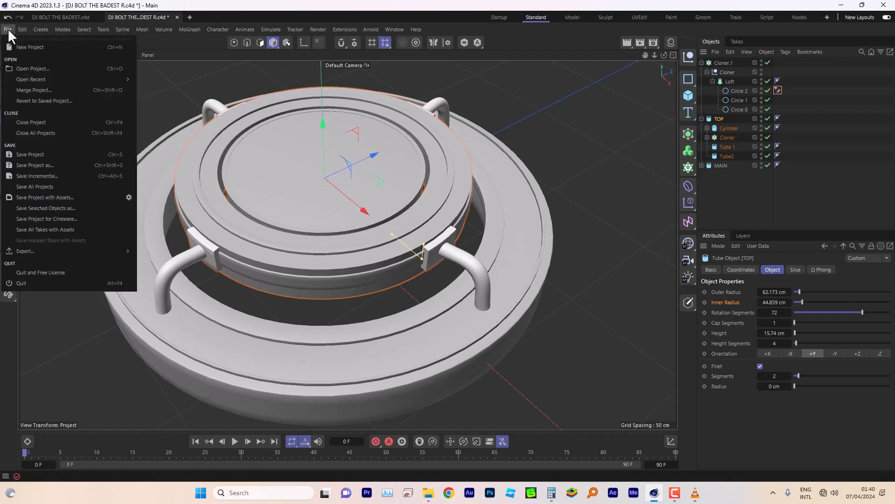
{"action": "left_click", "coordinate": [43, 154]}
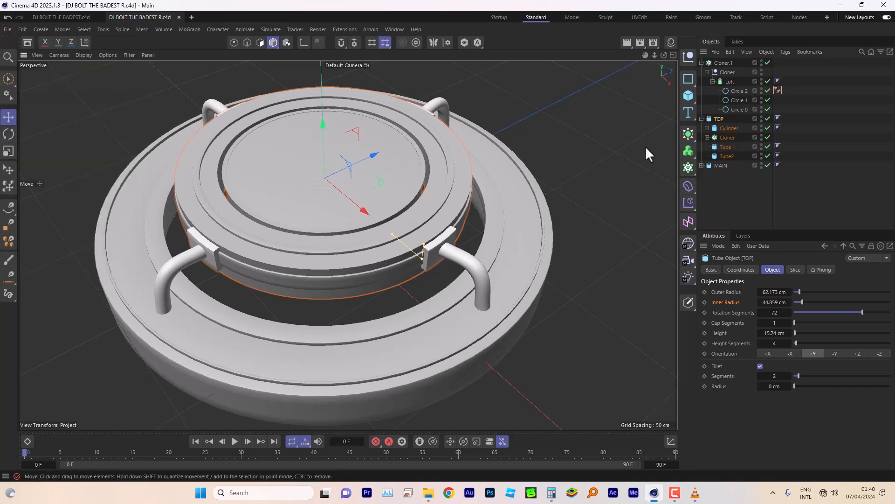
Try rotating the central Cylinder inside the TOP group, and undo the rotation.
{"action": "left_click", "coordinate": [730, 127]}
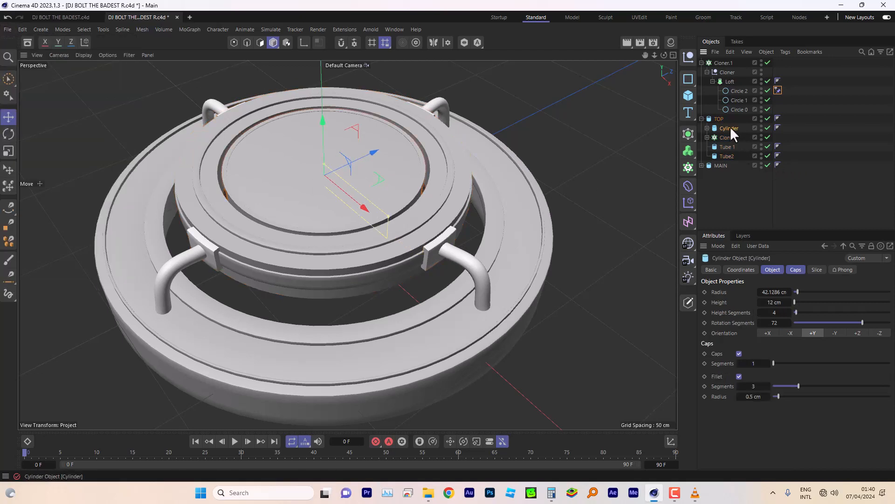
{"action": "left_click", "coordinate": [9, 134]}
{"action": "left_click_drag", "start_coordinate": [304, 157], "coordinate": [315, 152]}
{"action": "left_click", "coordinate": [5, 17]}
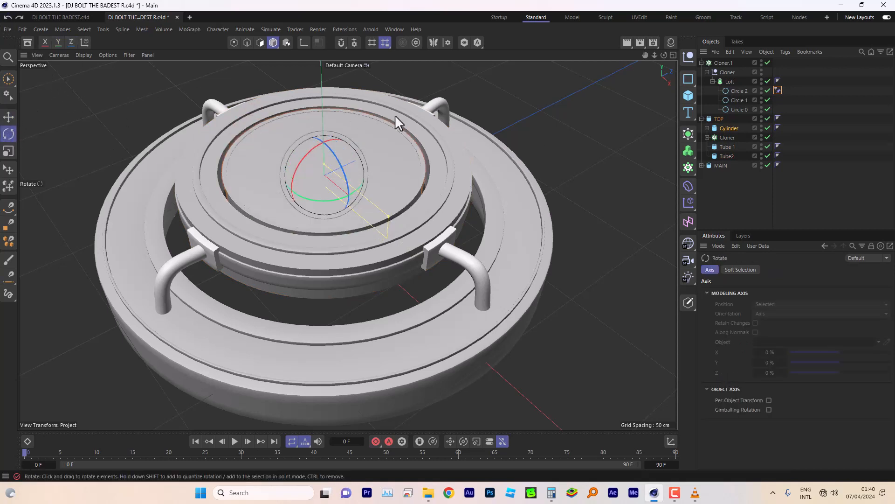
Duplicate the central Cylinder as a child of itself and delete the Tube2 nested under the copy.
{"action": "left_click_drag", "start_coordinate": [646, 55], "coordinate": [667, 79]}
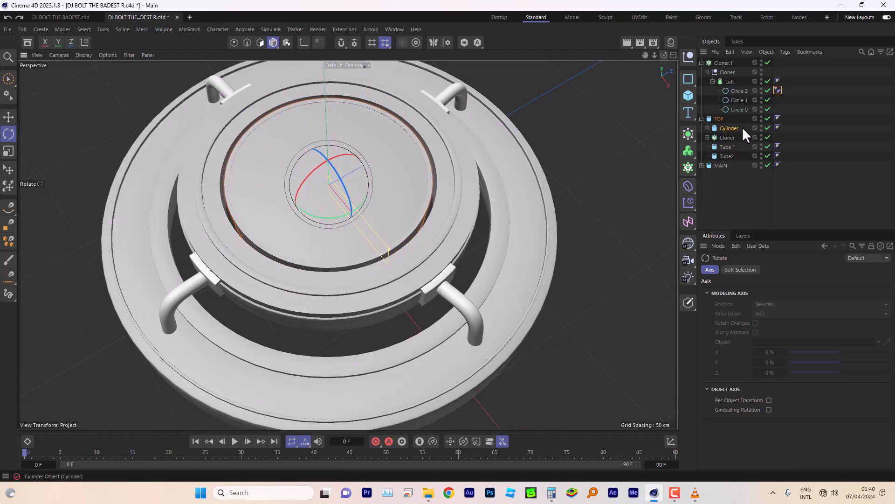
{"action": "left_click", "coordinate": [707, 128]}
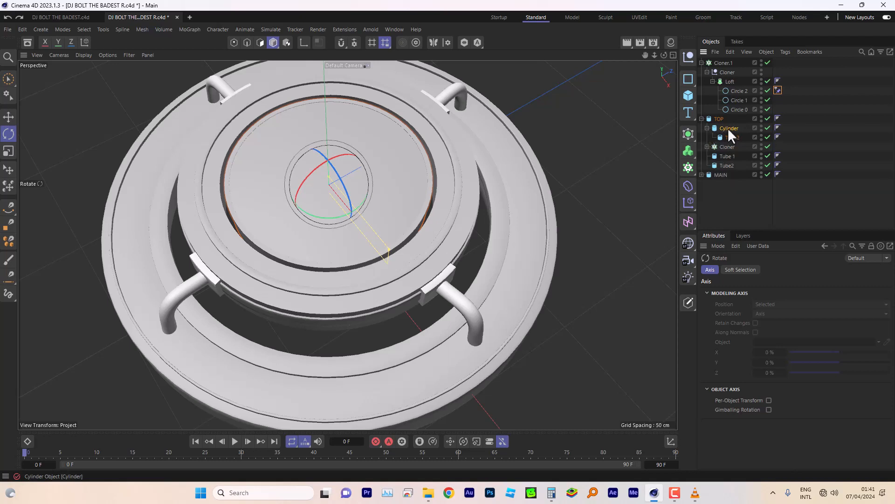
{"action": "left_click", "coordinate": [729, 127]}
{"action": "left_click_drag", "start_coordinate": [728, 128], "coordinate": [731, 132]}
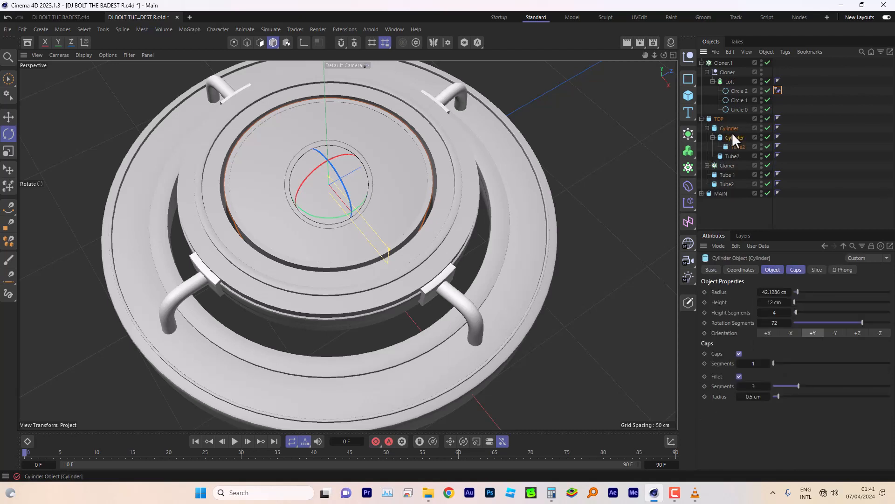
{"action": "left_click", "coordinate": [737, 144]}
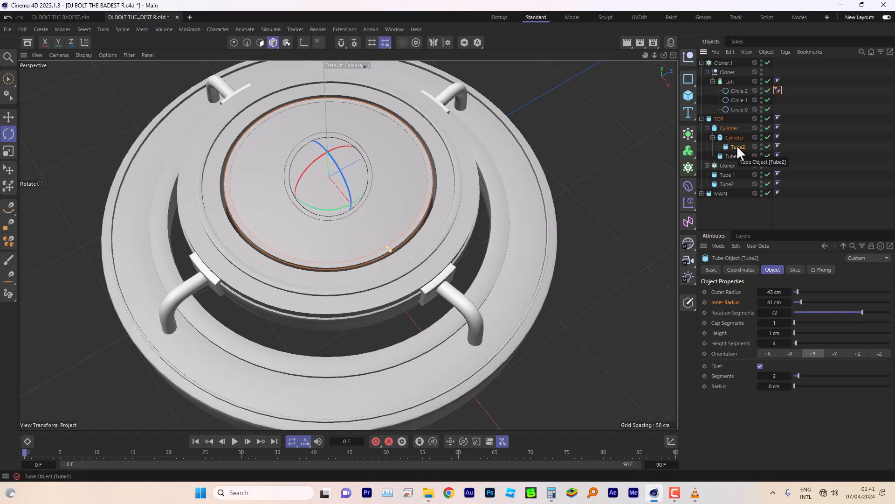
{"action": "key", "text": "Delete"}
Turn the copied Cylinder into a thin pivot rod: +Z orientation, fillet off, radius 2 cm and height 97 cm.
{"action": "left_click", "coordinate": [735, 137]}
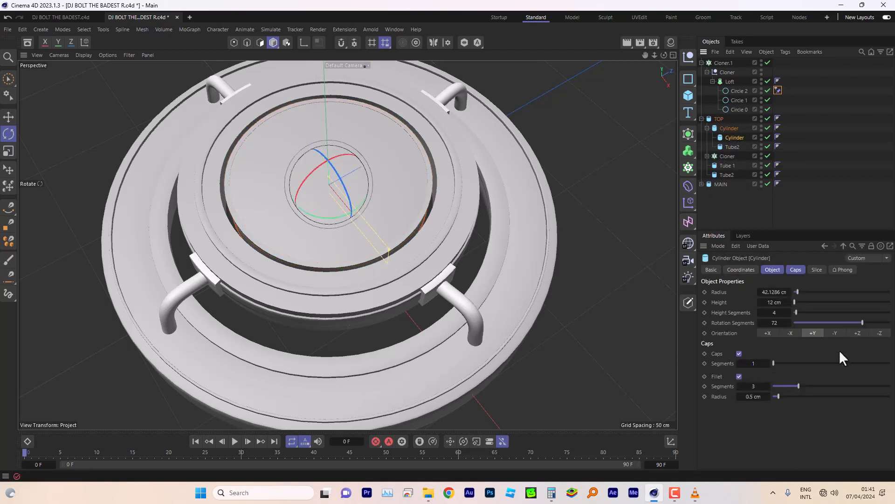
{"action": "left_click", "coordinate": [858, 333]}
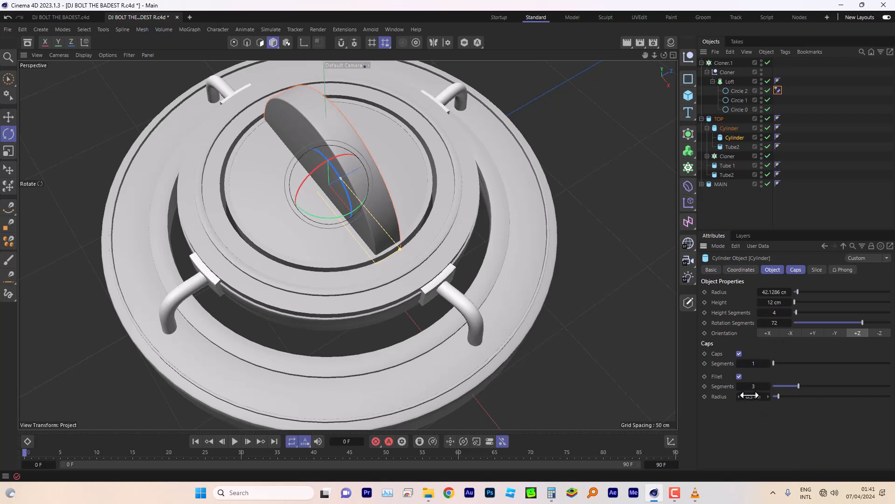
{"action": "left_click", "coordinate": [739, 376]}
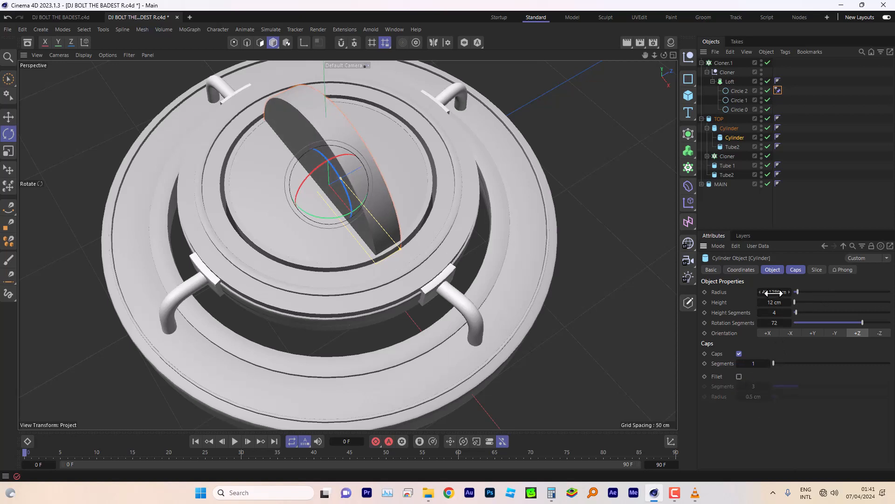
{"action": "left_click_drag", "start_coordinate": [774, 292], "coordinate": [792, 303]}
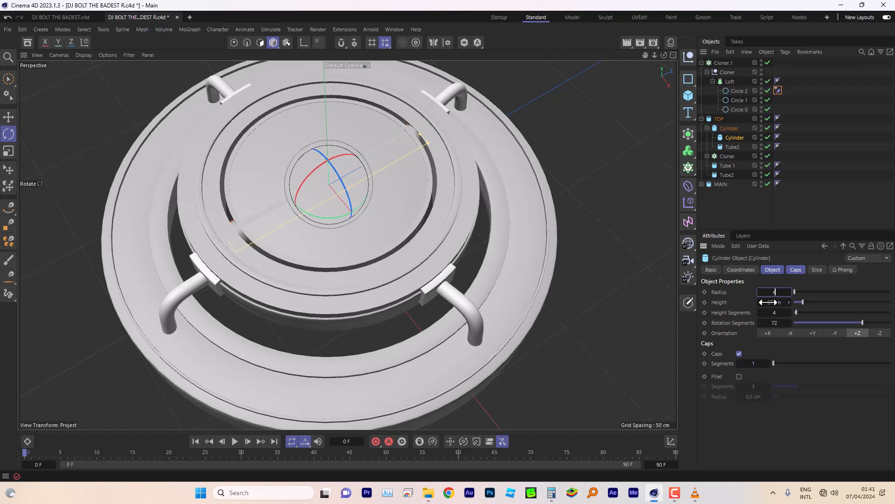
{"action": "double_click", "coordinate": [768, 302]}
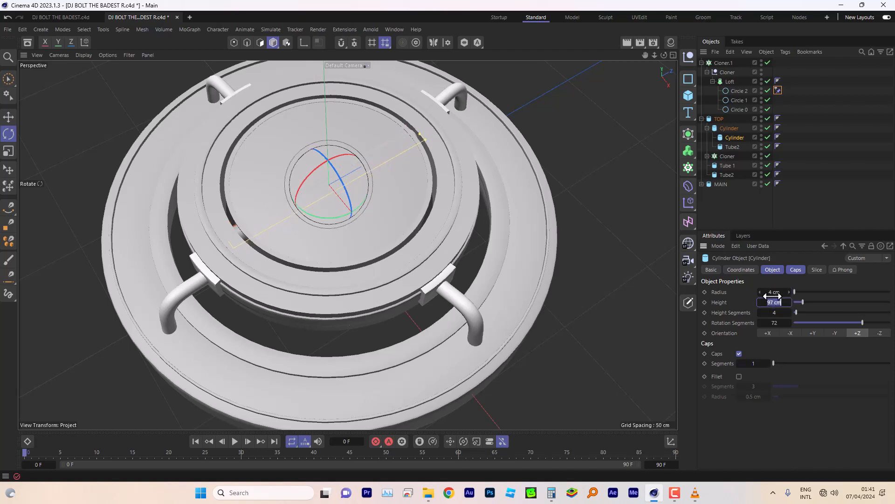
{"action": "double_click", "coordinate": [772, 292]}
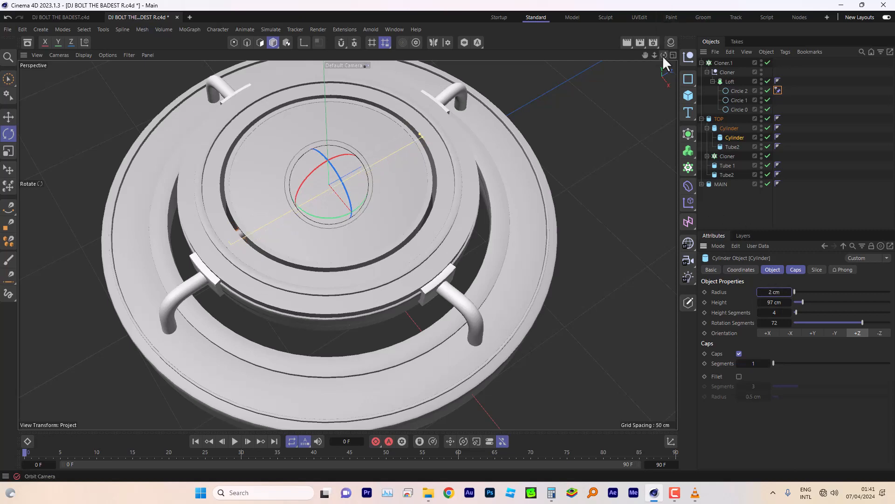
Try tilting the parent Cylinder around the pivot rod, and reset its R.B rotation to 0°.
{"action": "left_click_drag", "start_coordinate": [664, 55], "coordinate": [746, 65]}
{"action": "left_click", "coordinate": [733, 130]}
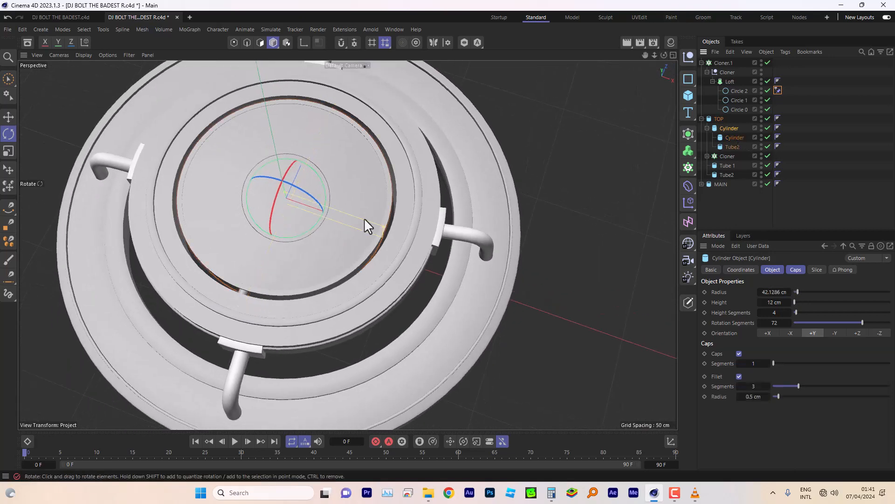
{"action": "left_click_drag", "start_coordinate": [313, 194], "coordinate": [354, 212]}
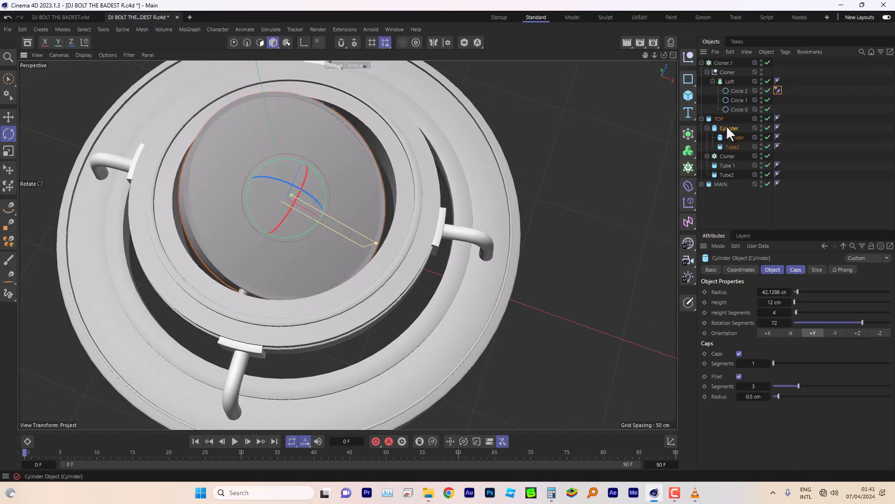
{"action": "left_click", "coordinate": [742, 270]}
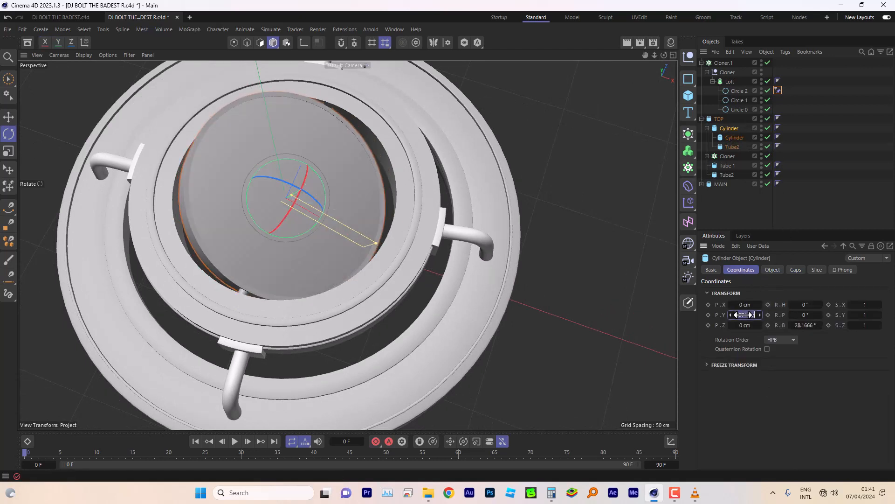
{"action": "left_click", "coordinate": [802, 325]}
{"action": "type", "text": "0"}
{"action": "left_click", "coordinate": [804, 314]}
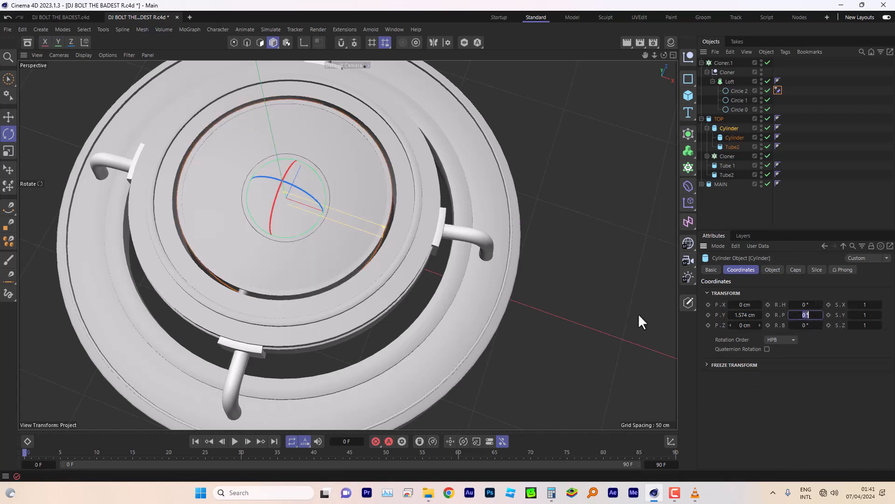
Save the project and check the TEST.mp4 reference animation in VLC media player.
{"action": "left_click", "coordinate": [7, 30]}
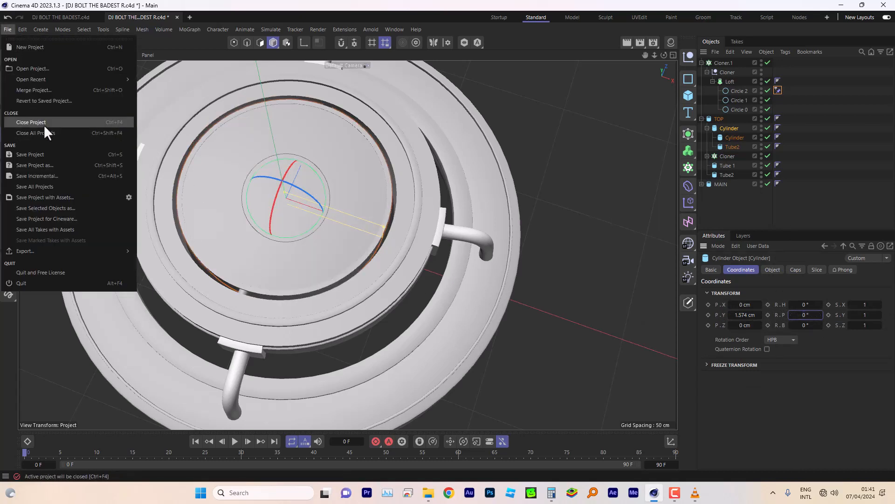
{"action": "left_click", "coordinate": [21, 155]}
{"action": "mouse_move", "coordinate": [695, 493]}
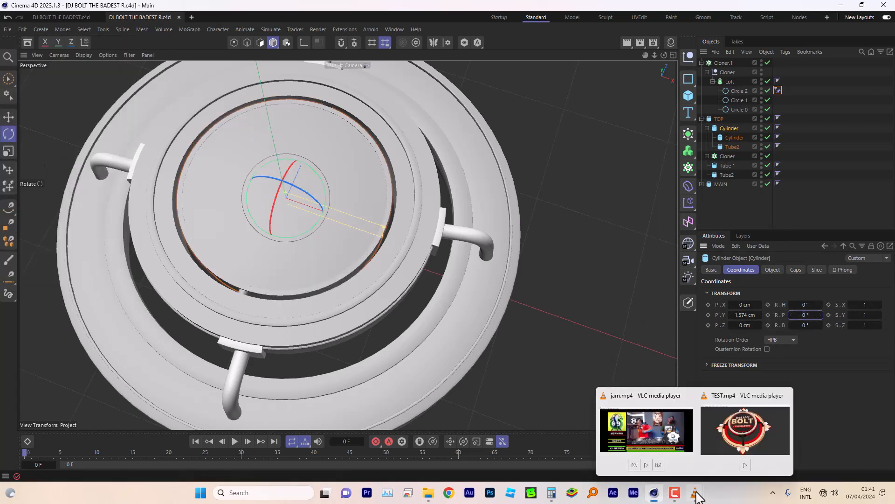
{"action": "left_click", "coordinate": [747, 440]}
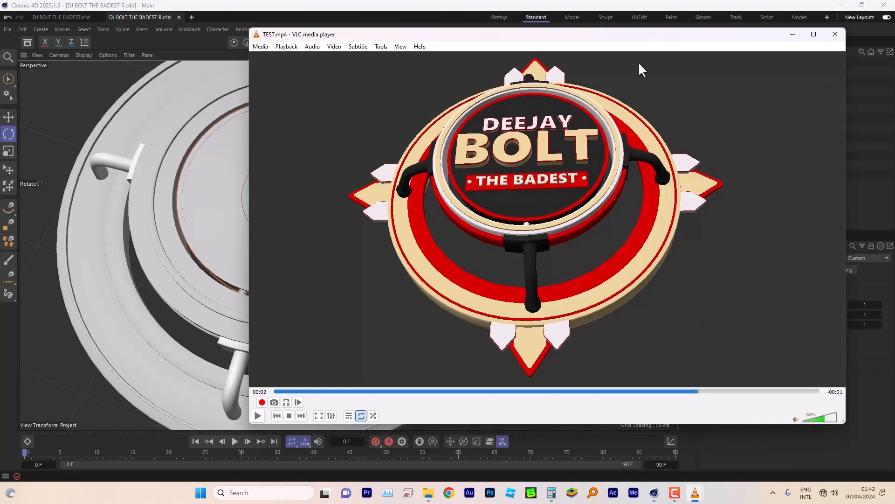
{"action": "left_click", "coordinate": [599, 12]}
In the Top view, rotate Cloner and Cloner.1 together to a heading of about -8.13° to line up the brackets with the axes.
{"action": "left_click", "coordinate": [672, 56]}
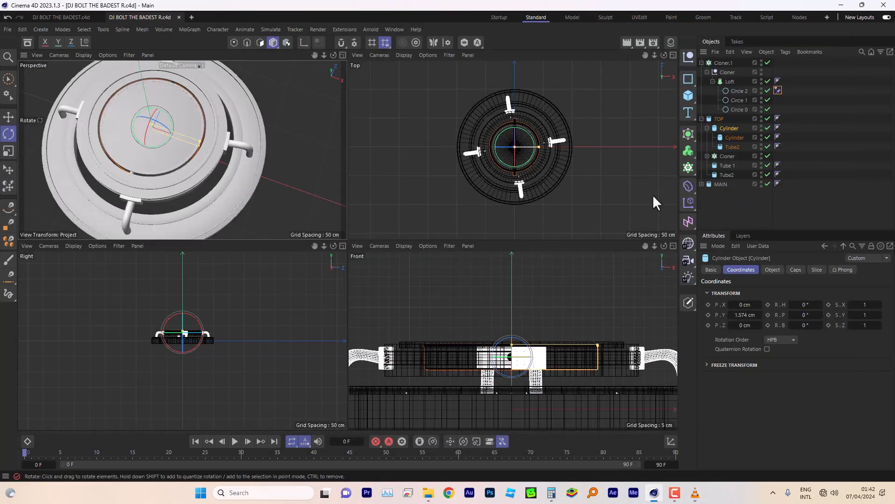
{"action": "left_click", "coordinate": [673, 55]}
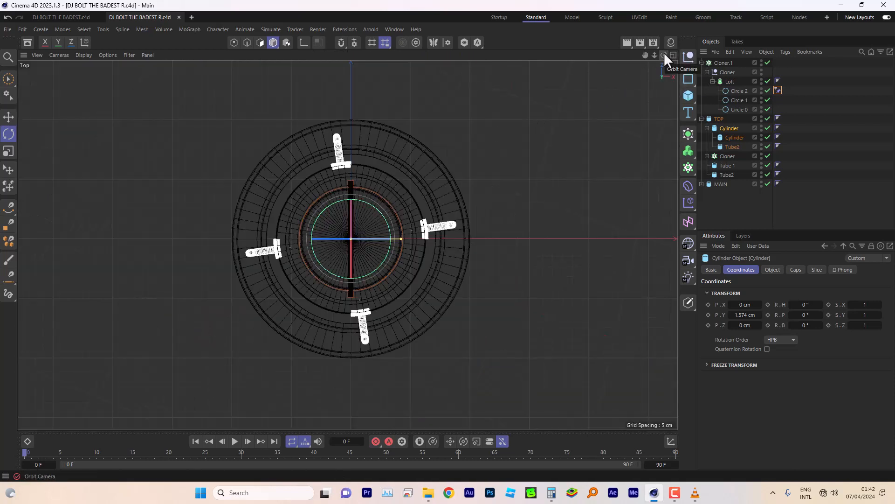
{"action": "left_click", "coordinate": [701, 62]}
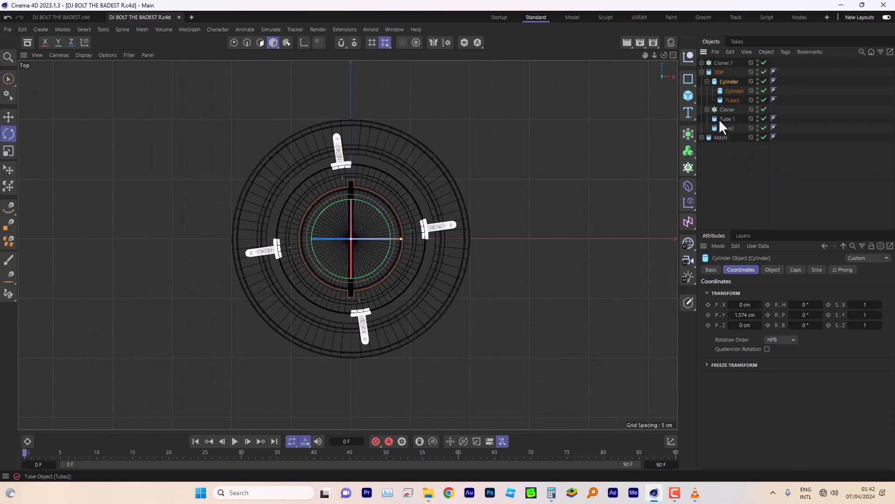
{"action": "left_click", "coordinate": [702, 72]}
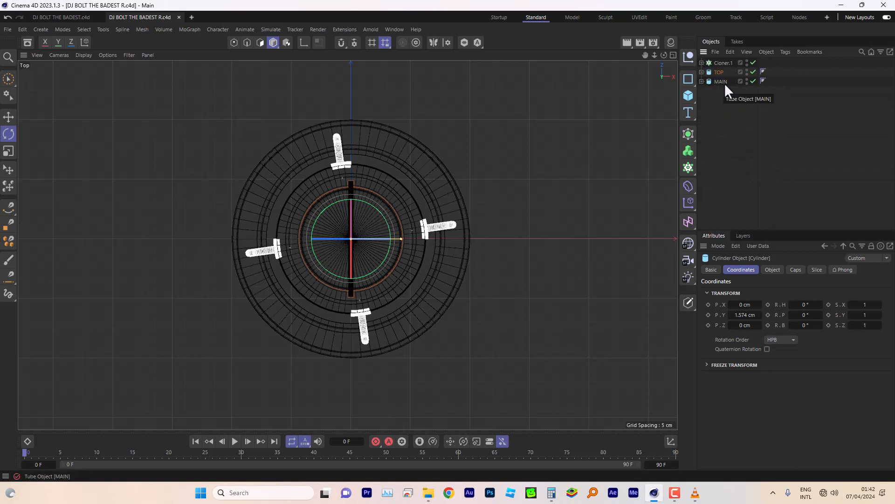
{"action": "left_click", "coordinate": [702, 72]}
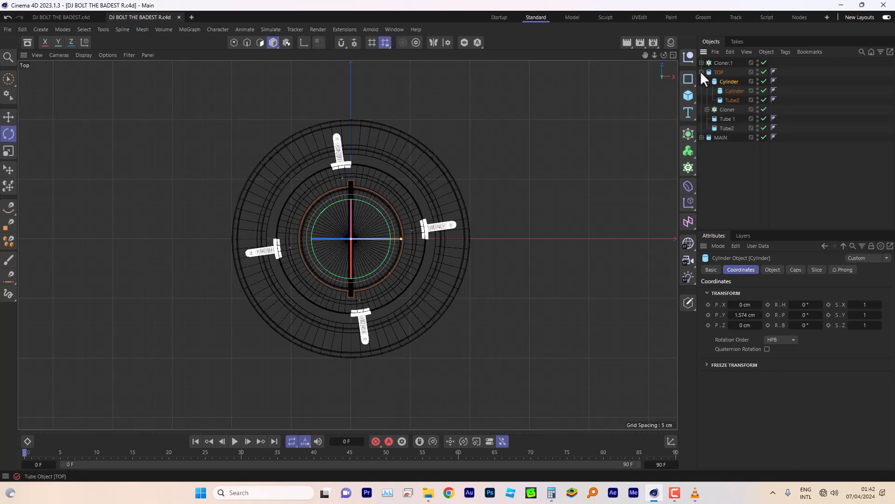
{"action": "left_click", "coordinate": [720, 110]}
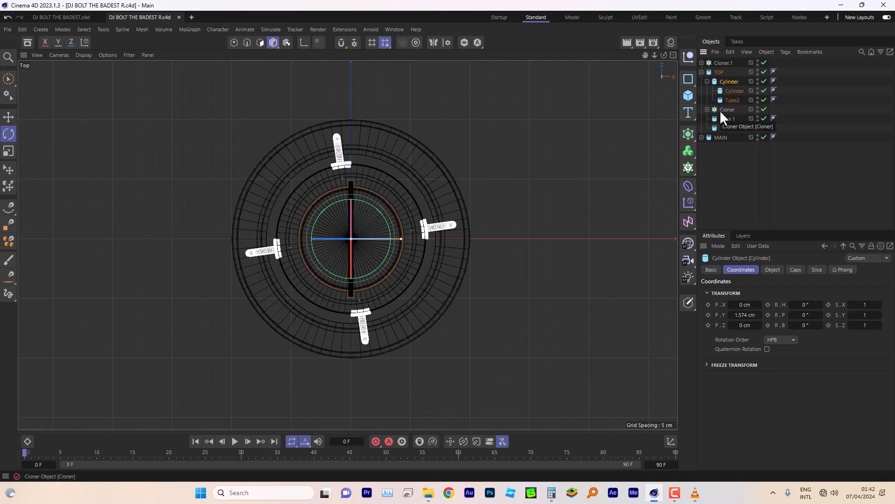
{"action": "left_click", "coordinate": [763, 109]}
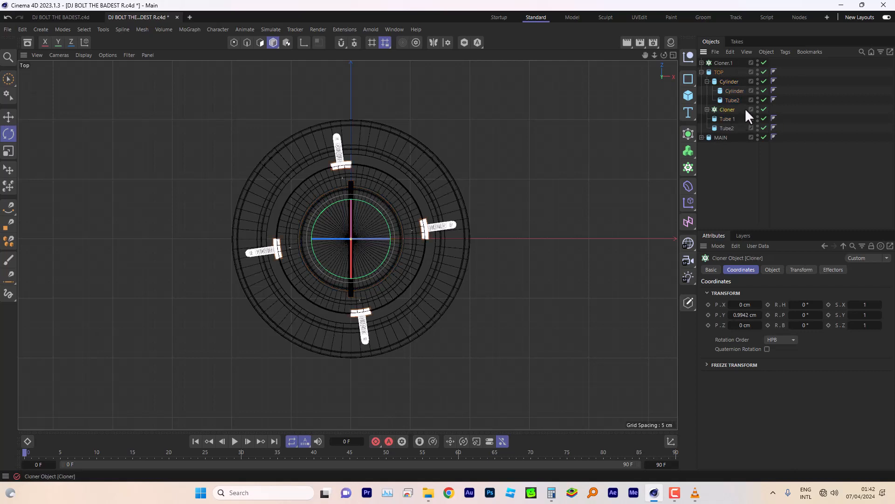
{"action": "left_click", "coordinate": [724, 63], "text": "ctrl"}
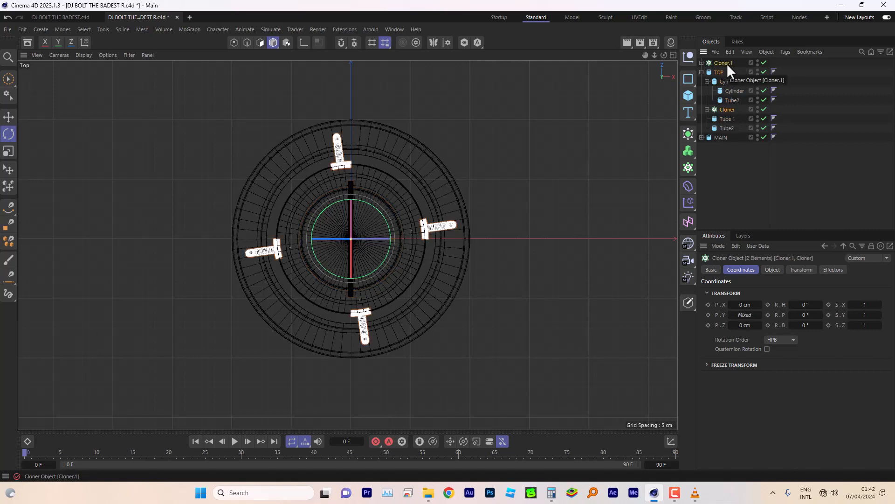
{"action": "left_click_drag", "start_coordinate": [386, 223], "coordinate": [384, 225]}
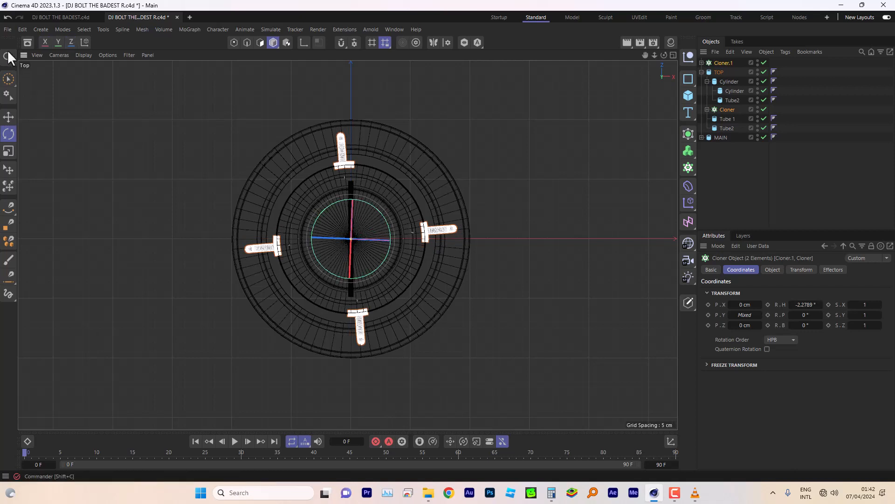
{"action": "left_click", "coordinate": [6, 17]}
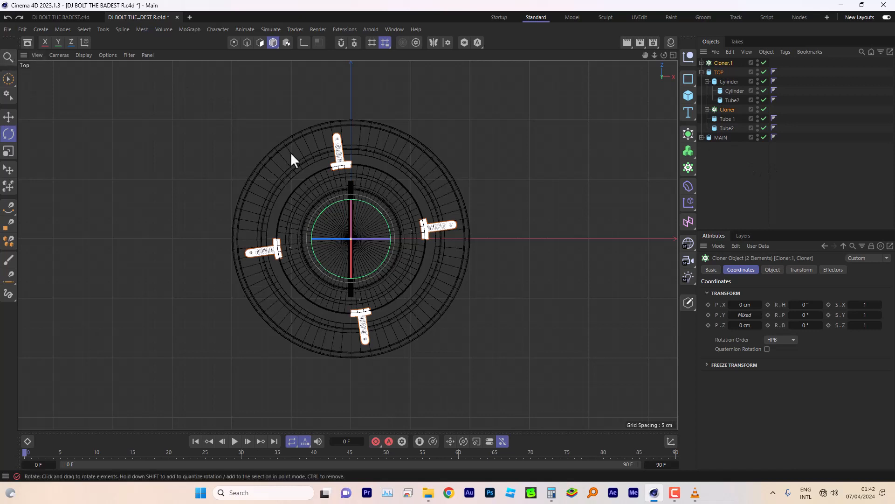
{"action": "left_click_drag", "start_coordinate": [369, 204], "coordinate": [376, 206]}
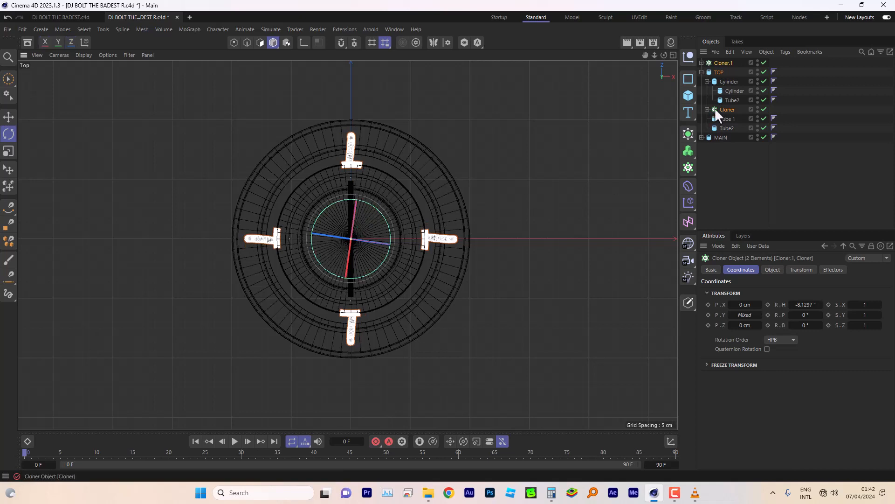
Set the radial Offset of Cloner.1 to -6°.
{"action": "left_click", "coordinate": [724, 110]}
{"action": "left_click", "coordinate": [773, 269]}
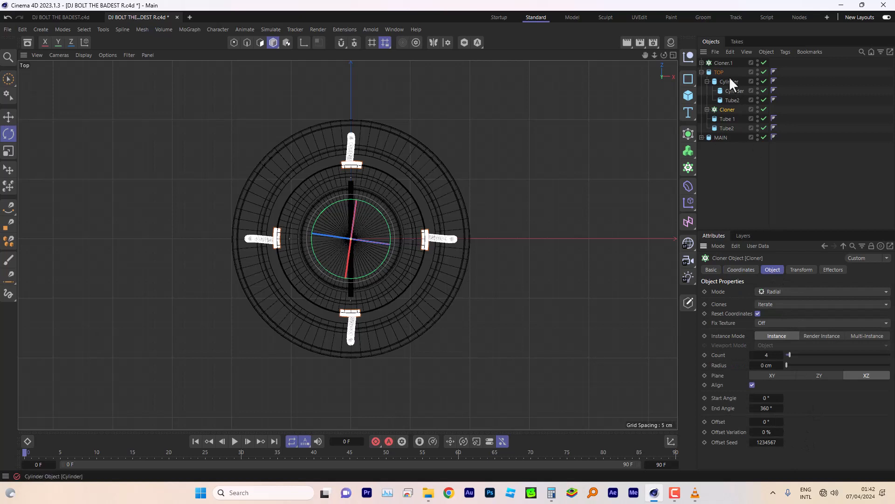
{"action": "left_click", "coordinate": [723, 62]}
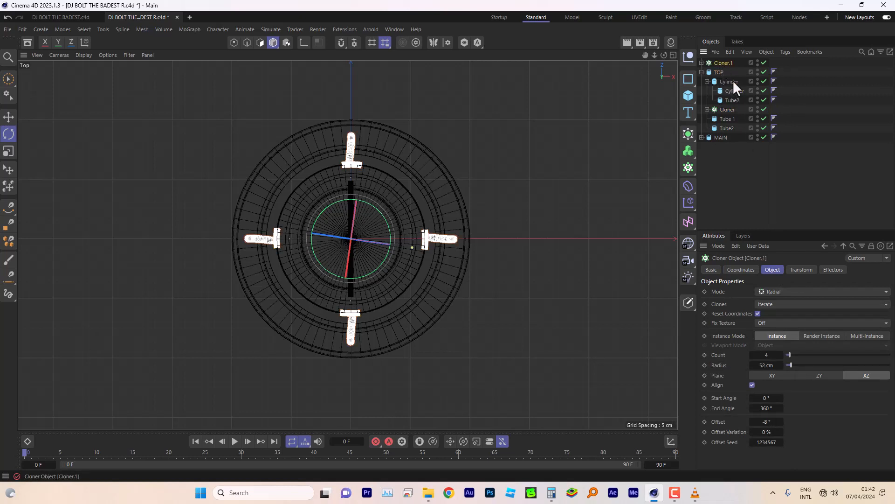
{"action": "left_click", "coordinate": [781, 421]}
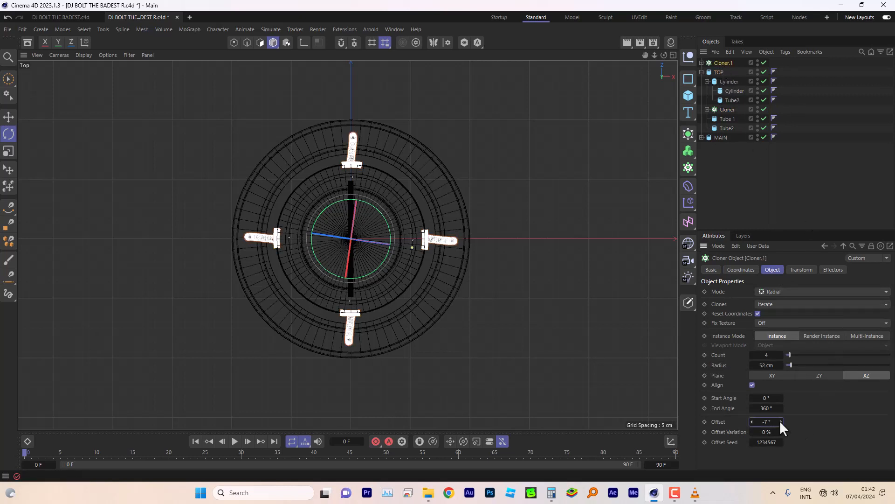
{"action": "left_click", "coordinate": [781, 420]}
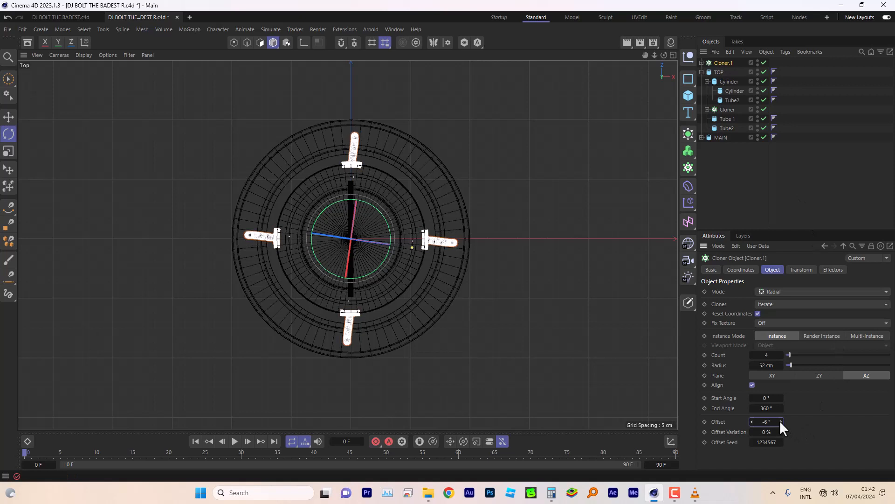
Set the clone transform R.H rotation of Cloner.1 to 96° to straighten the arms.
{"action": "left_click", "coordinate": [806, 270]}
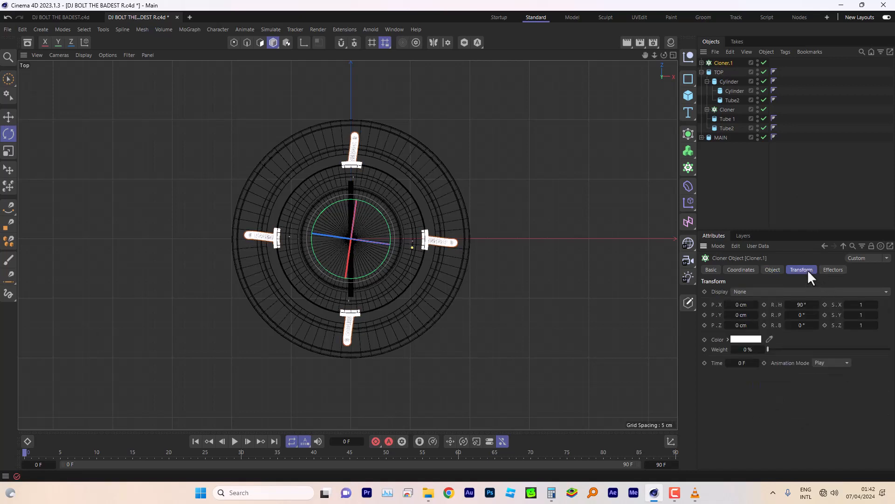
{"action": "left_click", "coordinate": [817, 304]}
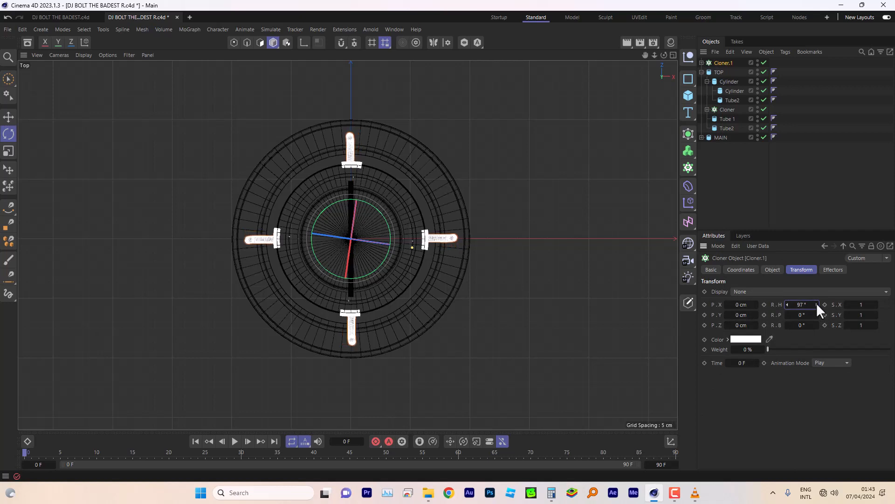
{"action": "left_click", "coordinate": [788, 304]}
{"action": "left_click", "coordinate": [787, 304]}
{"action": "left_click", "coordinate": [787, 304]}
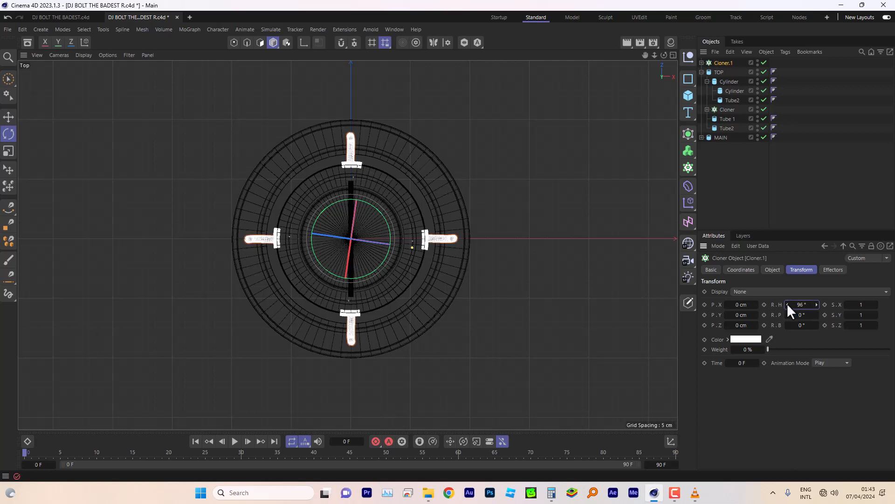
Undo the series of heading rotation changes on Cloner.1, back to the point where only the Cloner under TOP was selected.
{"action": "left_click", "coordinate": [787, 304]}
{"action": "left_click", "coordinate": [6, 18]}
{"action": "left_click", "coordinate": [5, 18]}
{"action": "left_click", "coordinate": [6, 17]}
{"action": "left_click", "coordinate": [6, 18]}
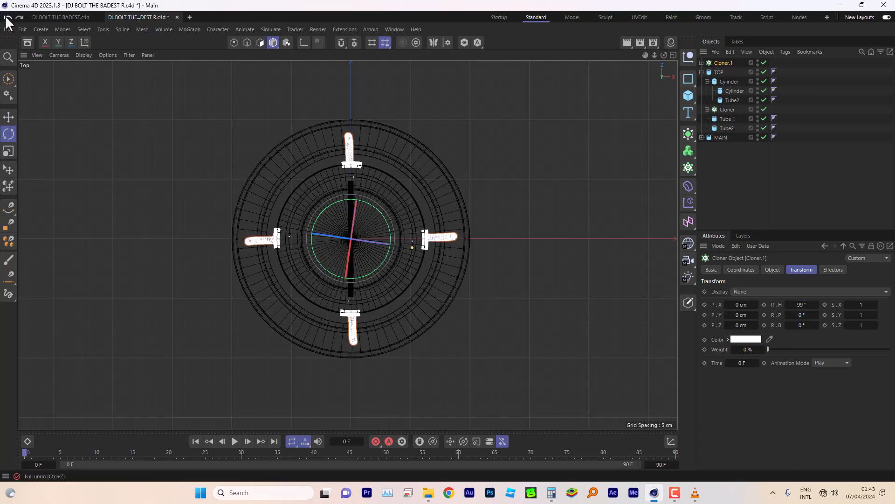
{"action": "left_click", "coordinate": [5, 18]}
{"action": "left_click", "coordinate": [5, 18]}
{"action": "left_click", "coordinate": [6, 18]}
{"action": "left_click", "coordinate": [5, 17]}
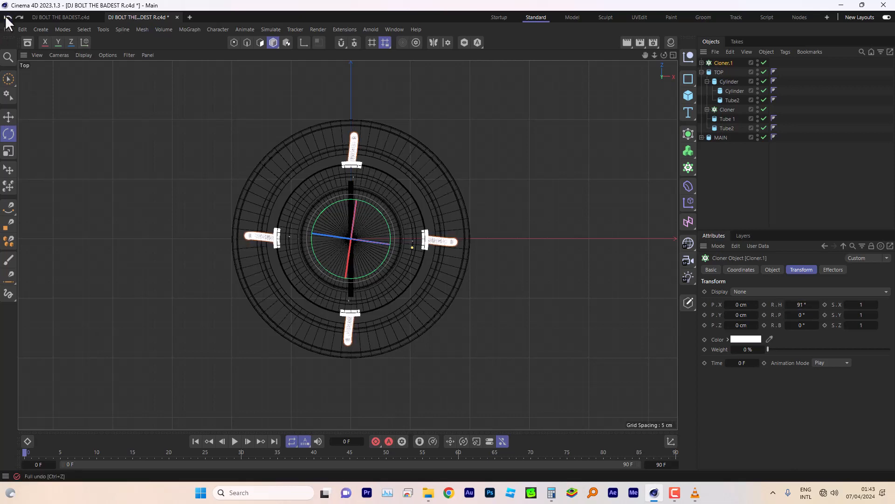
{"action": "left_click", "coordinate": [6, 18]}
{"action": "left_click", "coordinate": [6, 18]}
{"action": "left_click", "coordinate": [5, 18]}
{"action": "left_click", "coordinate": [6, 17]}
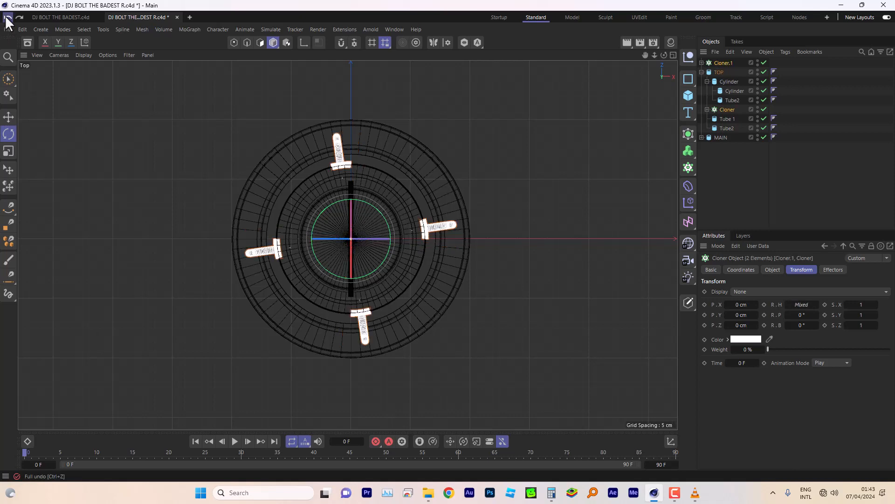
{"action": "left_click", "coordinate": [5, 17]}
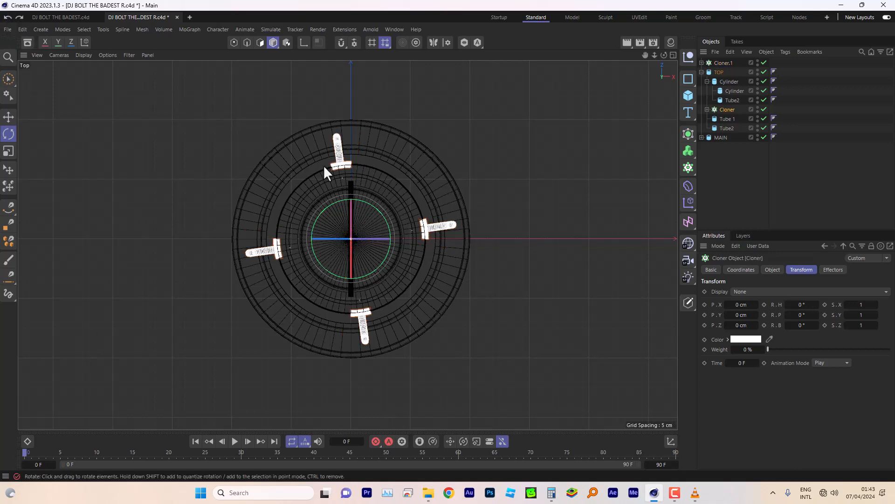
Disable Cloner.1 and enable it again to check which parts of the model it generates.
{"action": "left_click", "coordinate": [723, 63]}
{"action": "left_click", "coordinate": [763, 61]}
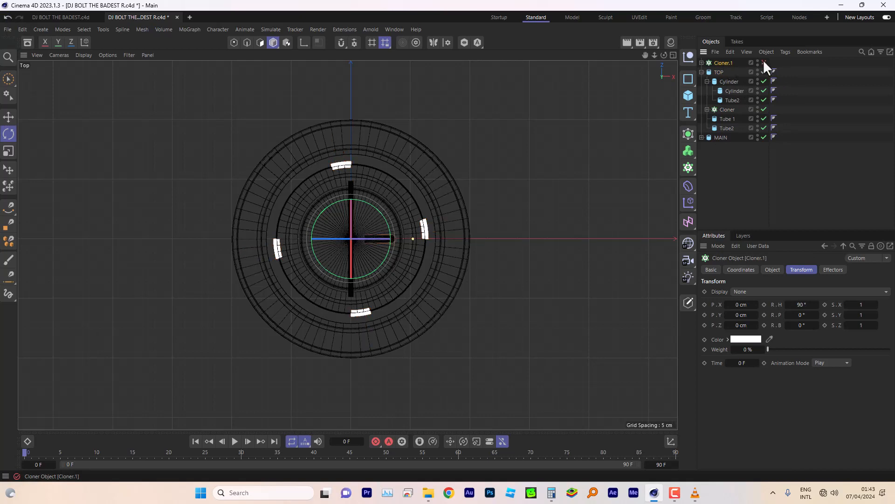
{"action": "left_click", "coordinate": [763, 61]}
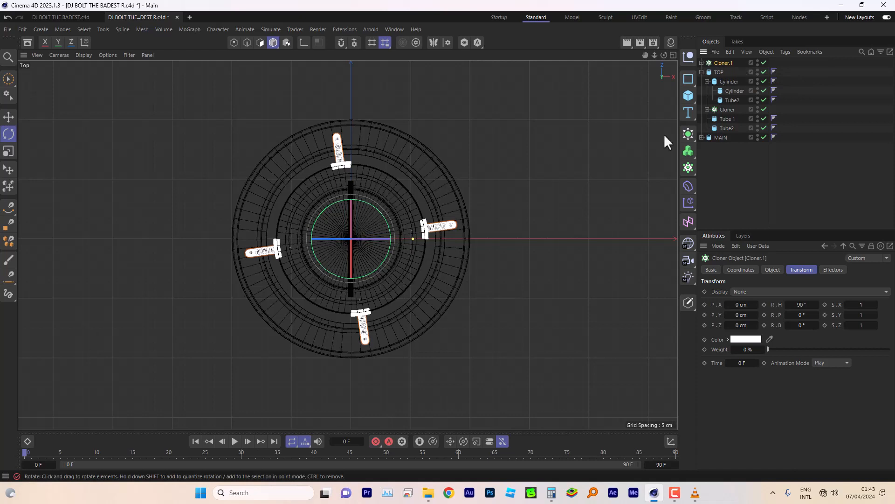
{"action": "mouse_move", "coordinate": [696, 492]}
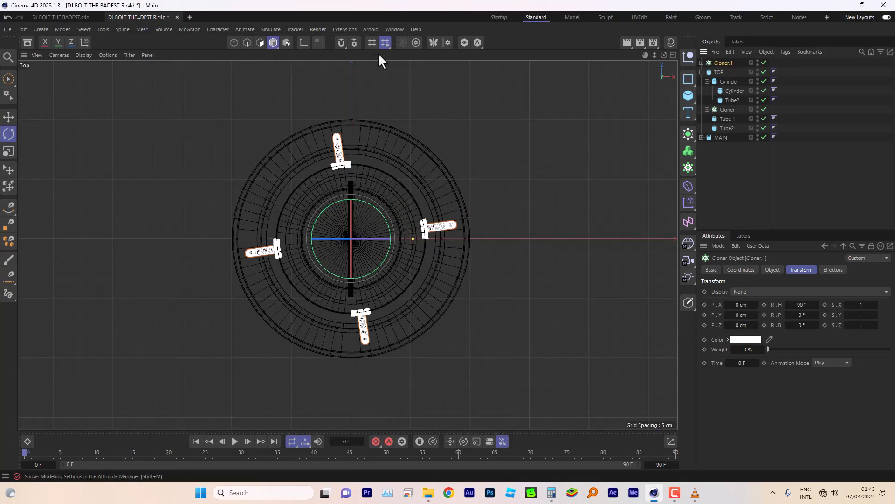
Draw a closed five-point, house-shaped spline with the Spline Pen above the disc, with its tip on the Z axis.
{"action": "left_click", "coordinate": [9, 206]}
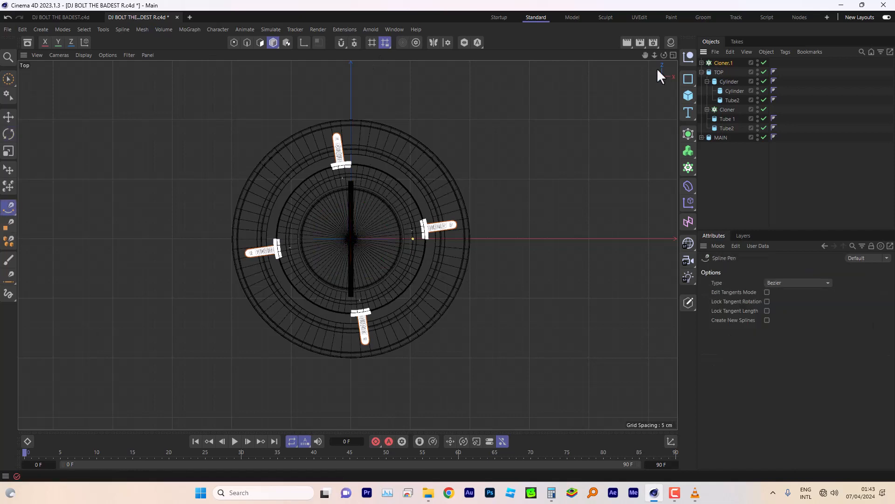
{"action": "left_click_drag", "start_coordinate": [645, 55], "coordinate": [653, 155]}
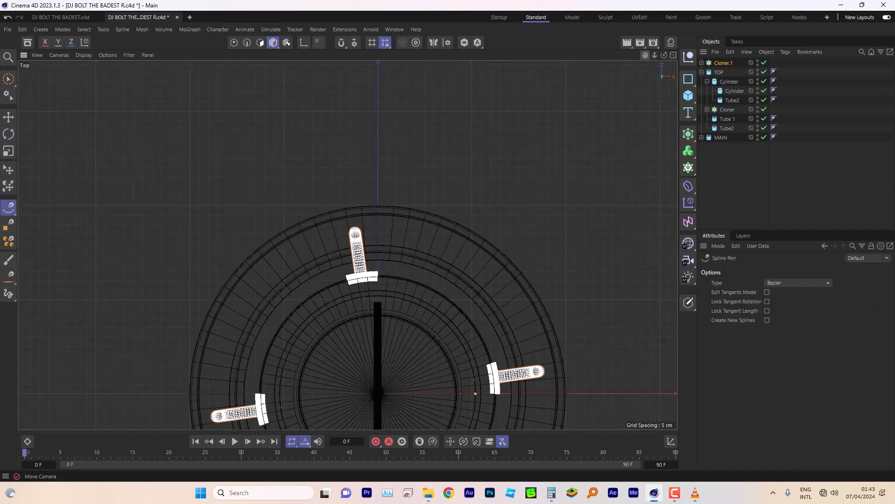
{"action": "left_click", "coordinate": [378, 111]}
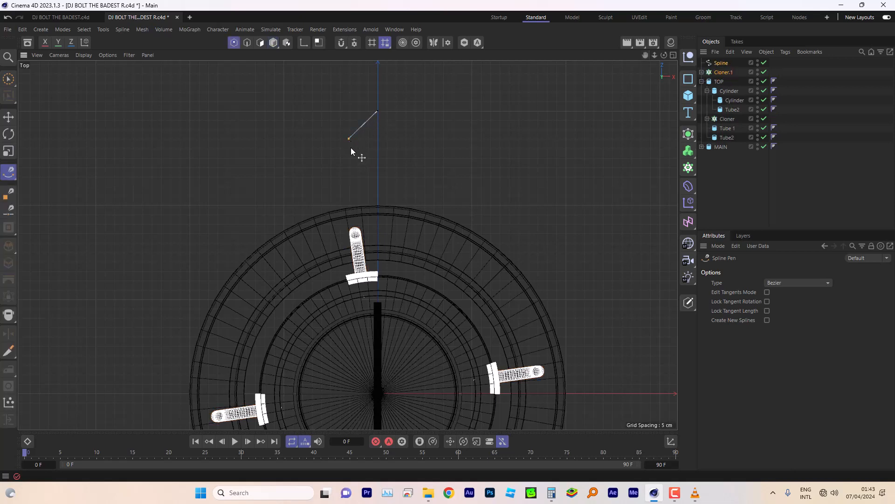
{"action": "left_click", "coordinate": [348, 185]}
{"action": "left_click", "coordinate": [405, 186]}
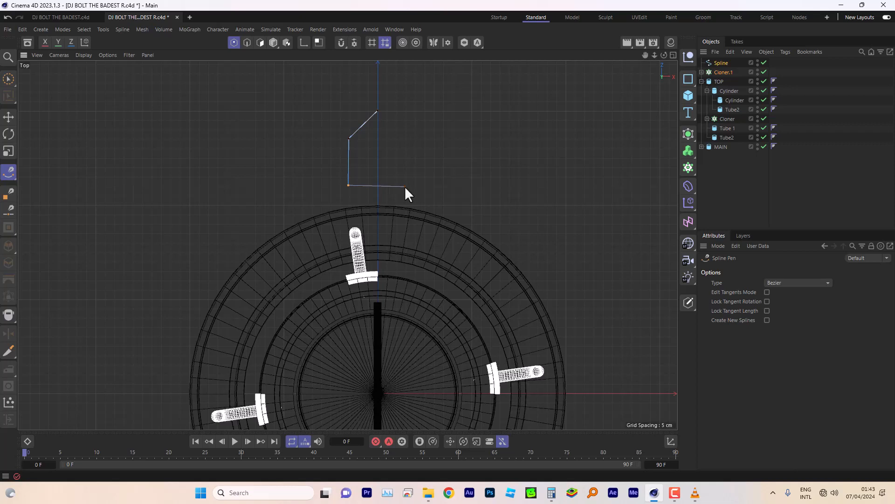
{"action": "left_click", "coordinate": [378, 110]}
Chamfer the spline's tip point with a radius of about 2.94 cm.
{"action": "left_click", "coordinate": [11, 77]}
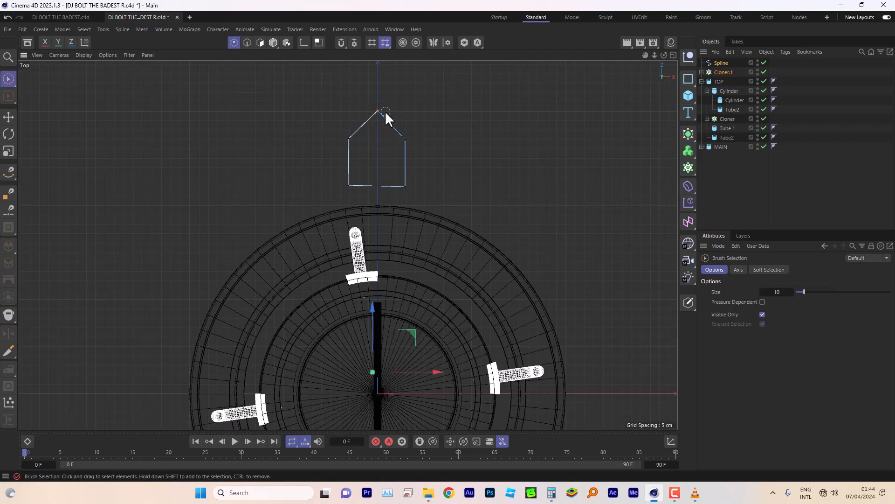
{"action": "left_click", "coordinate": [378, 112]}
{"action": "right_click", "coordinate": [378, 114]}
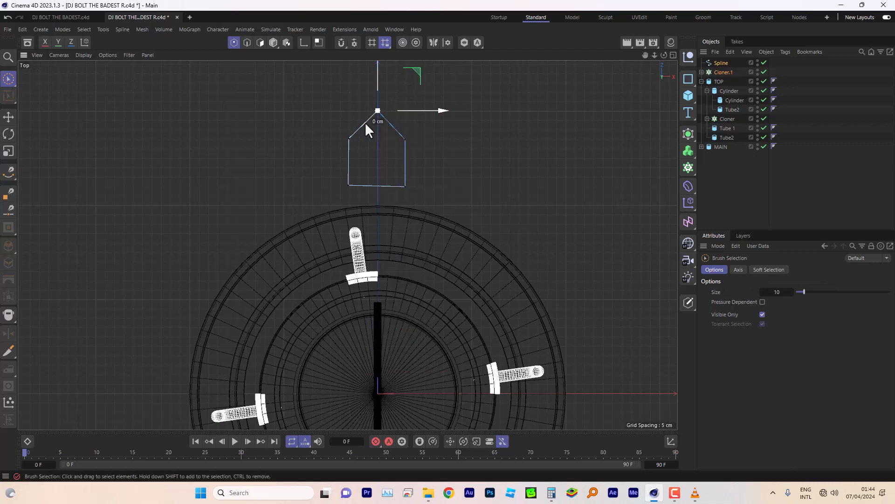
{"action": "right_click", "coordinate": [365, 122]}
{"action": "left_click", "coordinate": [390, 136]}
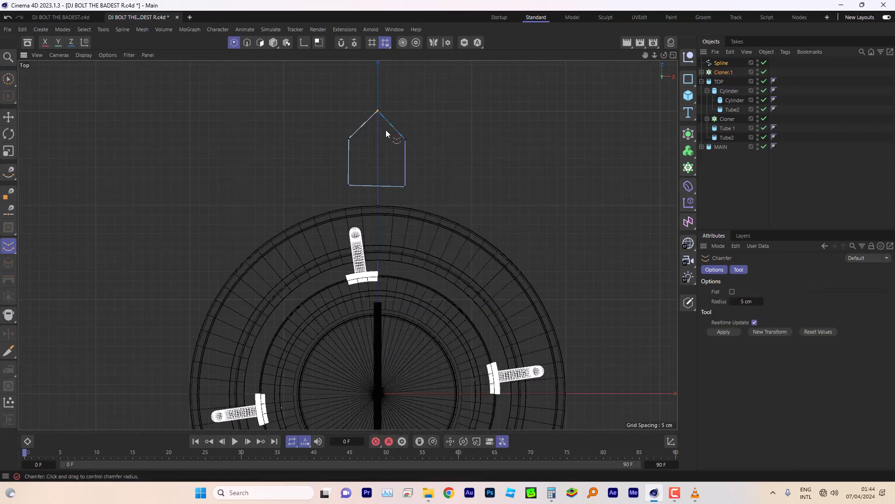
{"action": "scroll", "coordinate": [378, 112], "scroll_direction": "up", "scroll_amount": 5}
{"action": "left_click_drag", "start_coordinate": [379, 129], "coordinate": [359, 139]}
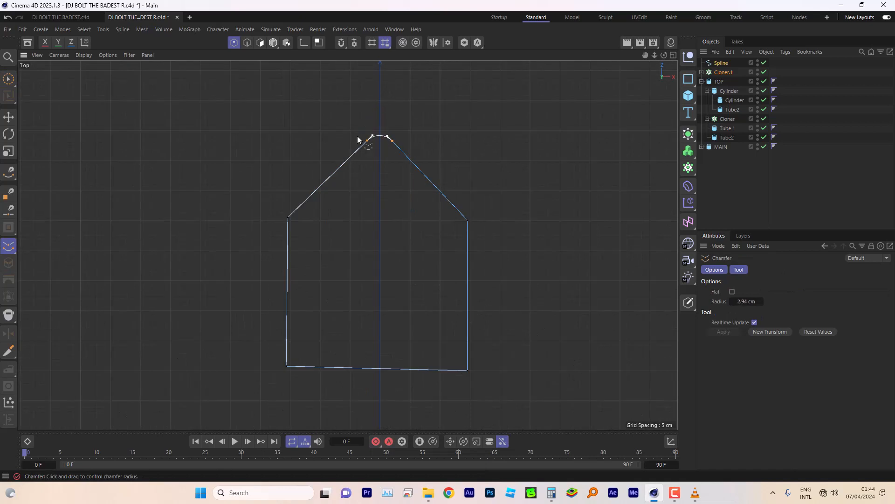
Lower the spline's two shoulder points slightly along Z and raise the rounded tip's points to make the outline more pointed.
{"action": "left_click", "coordinate": [8, 79]}
{"action": "left_click", "coordinate": [463, 215], "text": "shift"}
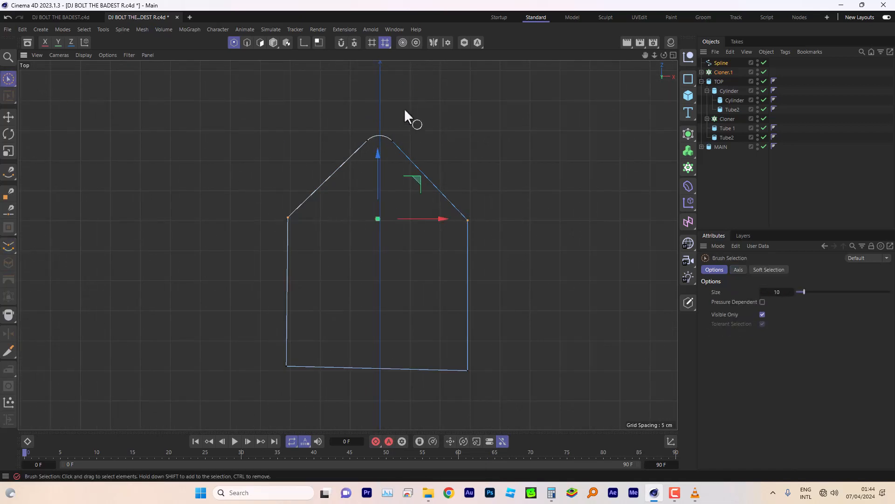
{"action": "mouse_move", "coordinate": [373, 153]}
{"action": "left_mouse_down"}
{"action": "mouse_move", "coordinate": [373, 169]}
{"action": "mouse_move", "coordinate": [393, 142]}
{"action": "left_mouse_up"}
{"action": "left_click_drag", "start_coordinate": [384, 92], "coordinate": [381, 63]}
Add a point at the middle of the spline's bottom edge with a vertical Line Cut along the Z axis.
{"action": "right_click", "coordinate": [387, 367]}
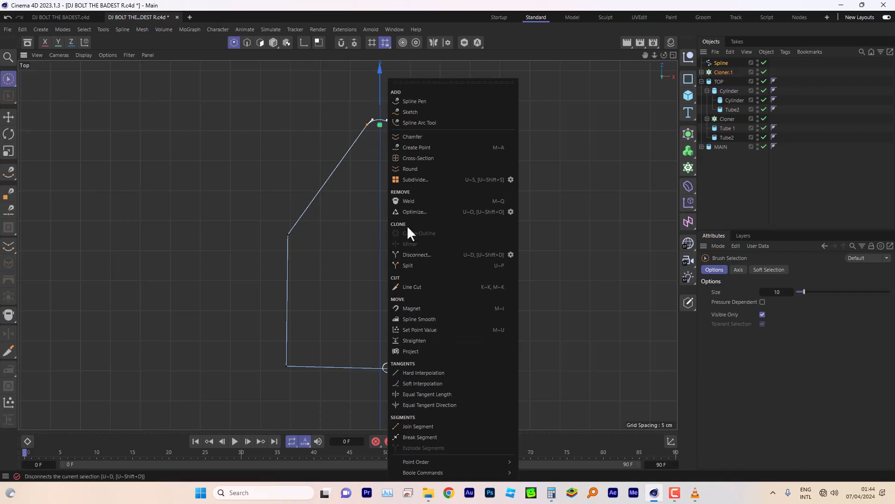
{"action": "left_click", "coordinate": [415, 286]}
{"action": "left_click", "coordinate": [378, 298]}
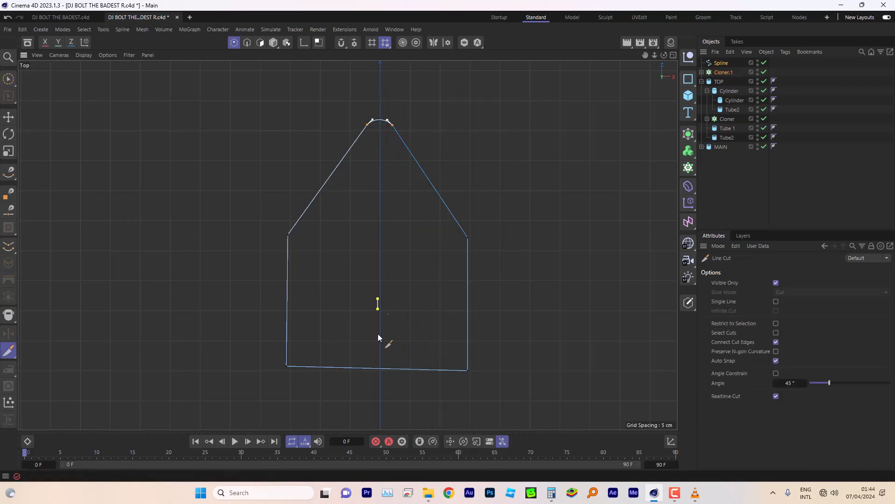
{"action": "left_click", "coordinate": [381, 402]}
{"action": "key", "text": "Escape"}
Raise the bottom edge's middle point slightly along Z and apply Soft Interpolation to curve the edge inward.
{"action": "left_click", "coordinate": [6, 80]}
{"action": "left_click", "coordinate": [56, 94]}
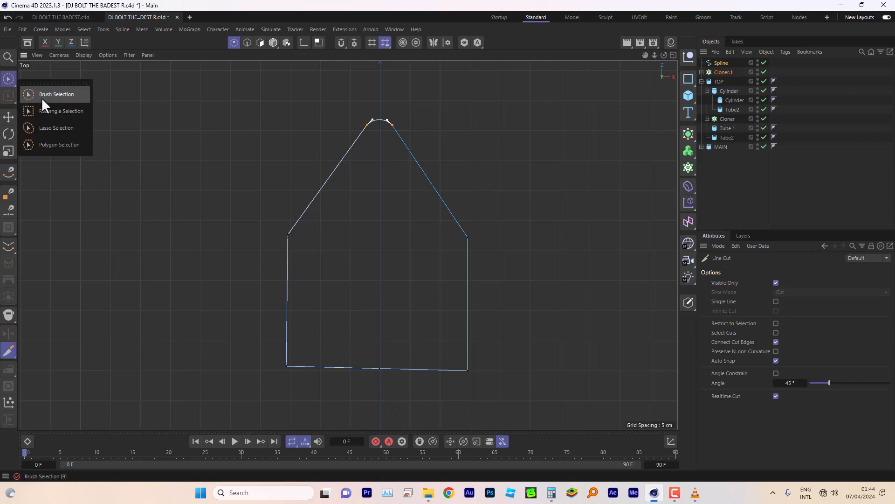
{"action": "left_click", "coordinate": [379, 369]}
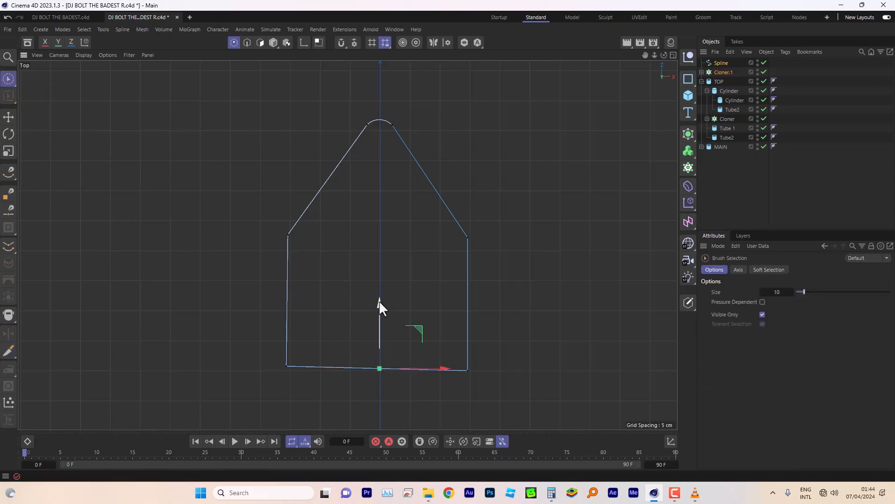
{"action": "left_click_drag", "start_coordinate": [379, 300], "coordinate": [379, 279]}
{"action": "right_click", "coordinate": [388, 352]}
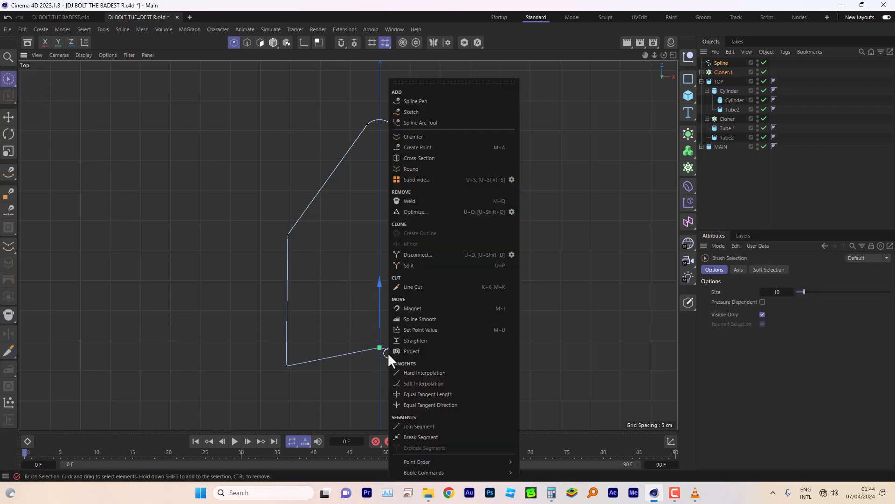
{"action": "left_click", "coordinate": [435, 383]}
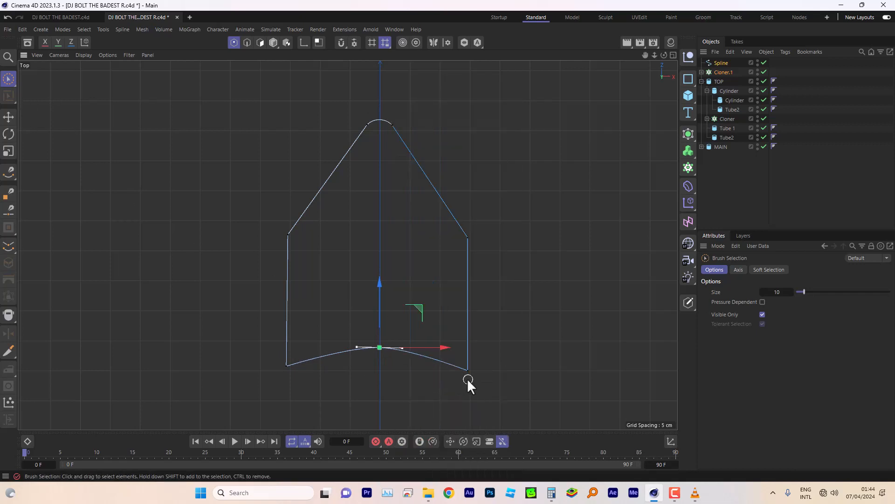
Add an Extrude generator and place the spline inside it as its child.
{"action": "scroll", "coordinate": [395, 247], "scroll_direction": "down", "scroll_amount": 3}
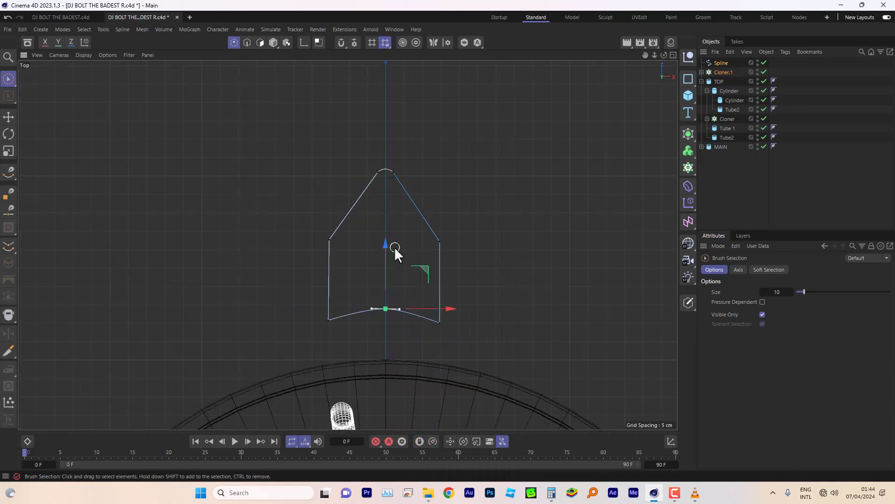
{"action": "left_click", "coordinate": [687, 134]}
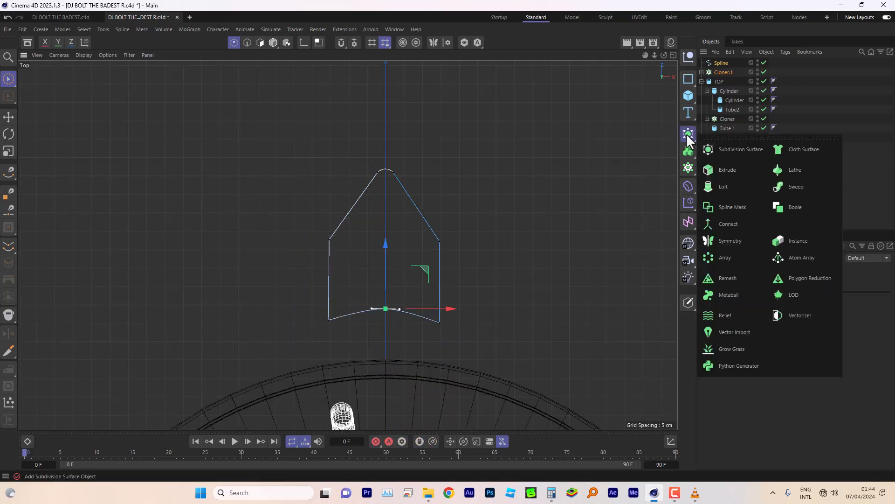
{"action": "left_click", "coordinate": [728, 169]}
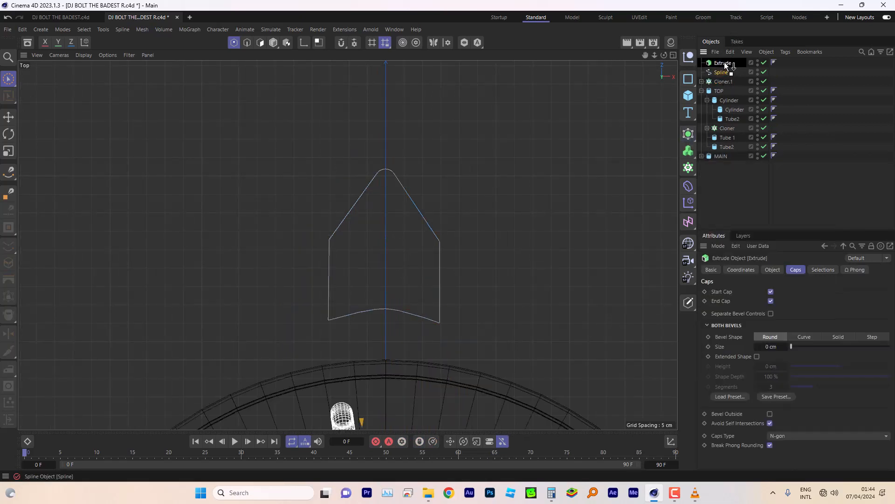
{"action": "left_click_drag", "start_coordinate": [724, 62], "coordinate": [724, 64]}
{"action": "left_click", "coordinate": [723, 62]}
Set the Extrude object's offset to 5 cm.
{"action": "left_click", "coordinate": [673, 55]}
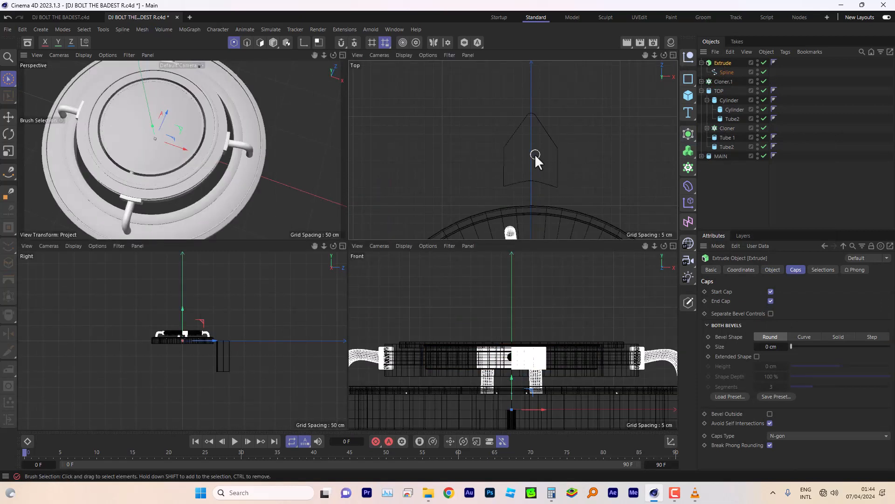
{"action": "left_click", "coordinate": [341, 54]}
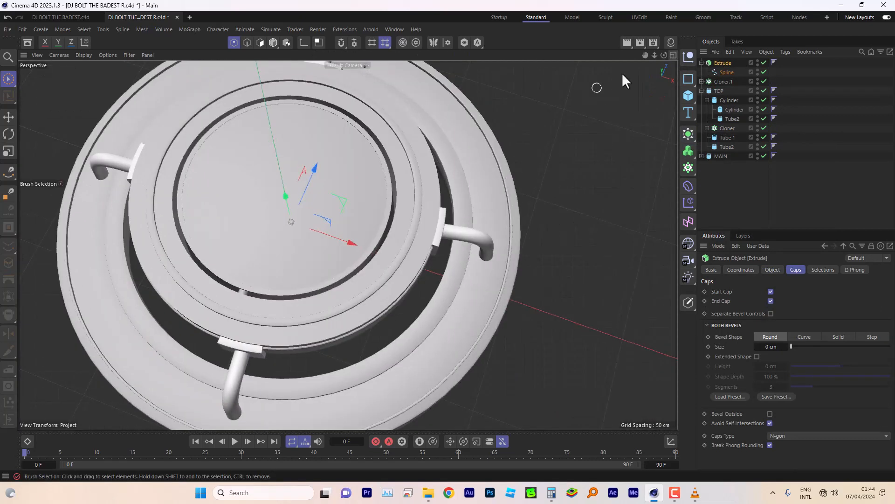
{"action": "left_click_drag", "start_coordinate": [654, 55], "coordinate": [662, 82]}
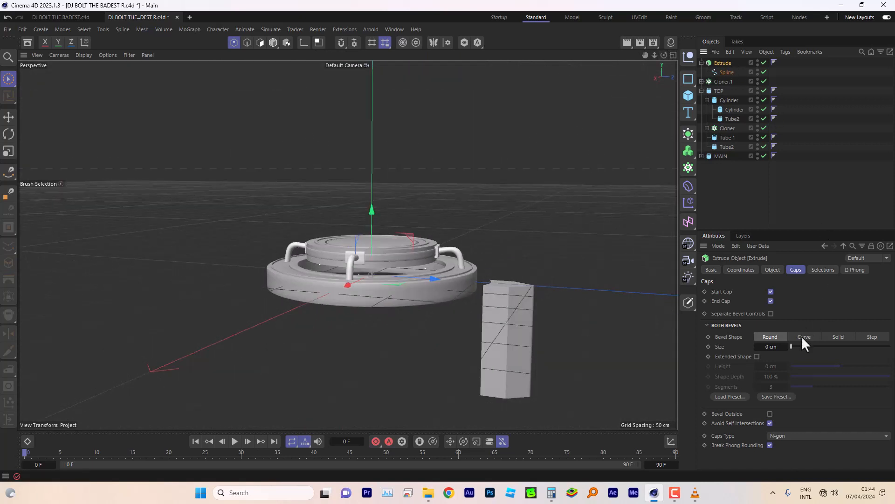
{"action": "left_click", "coordinate": [773, 269]}
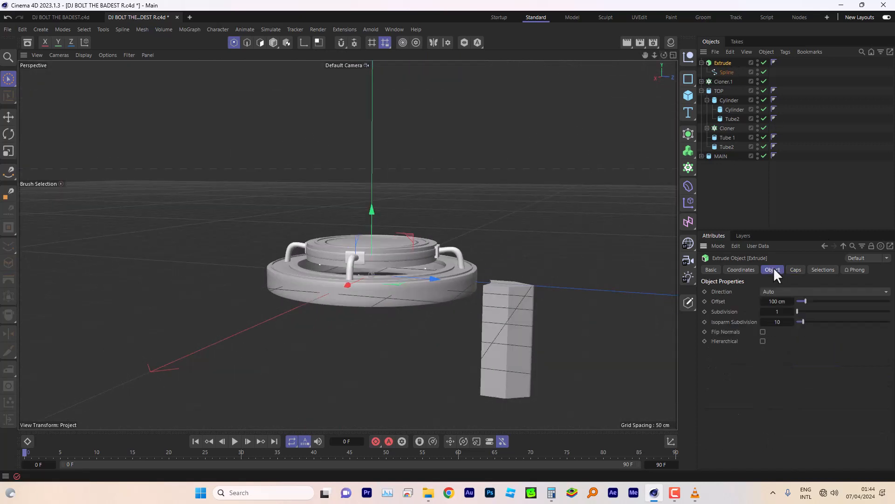
{"action": "left_click", "coordinate": [774, 300]}
{"action": "type", "text": "10"}
{"action": "key", "text": "Tab"}
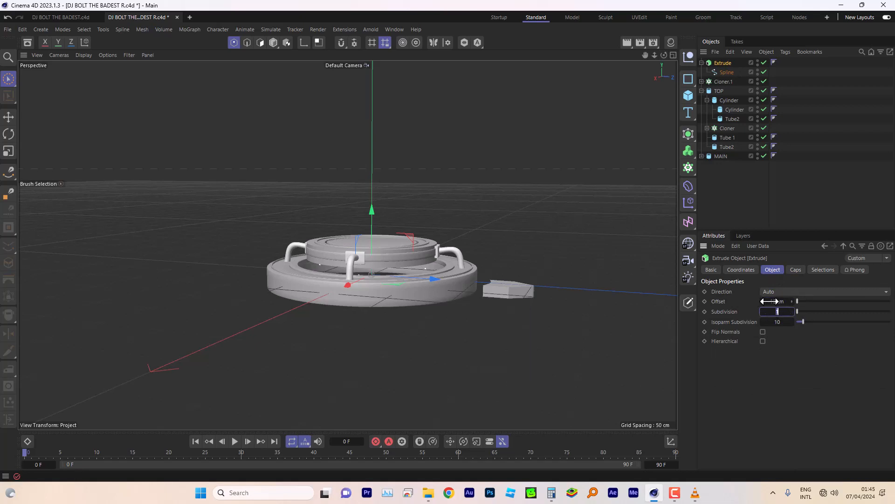
{"action": "left_click", "coordinate": [774, 300]}
{"action": "type", "text": "5"}
{"action": "key", "text": "Tab"}
Duplicate the arrow spline inside the Extrude and uniformly scale down all of the copy's points to form an inset outline.
{"action": "left_click_drag", "start_coordinate": [664, 54], "coordinate": [732, 83]}
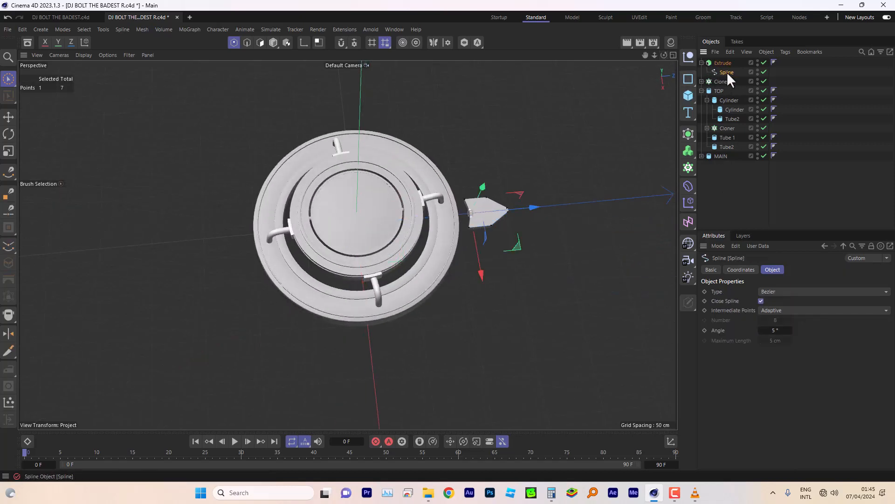
{"action": "left_click_drag", "start_coordinate": [726, 72], "coordinate": [728, 77], "text": "ctrl"}
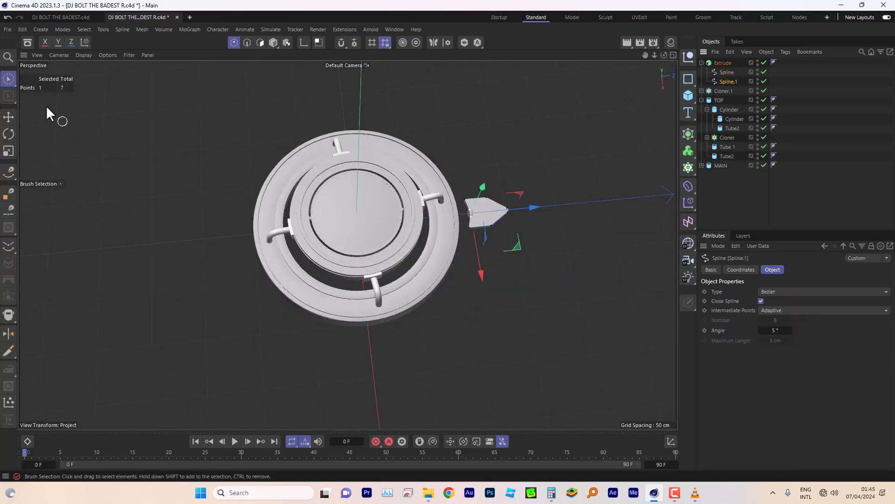
{"action": "left_click", "coordinate": [9, 117]}
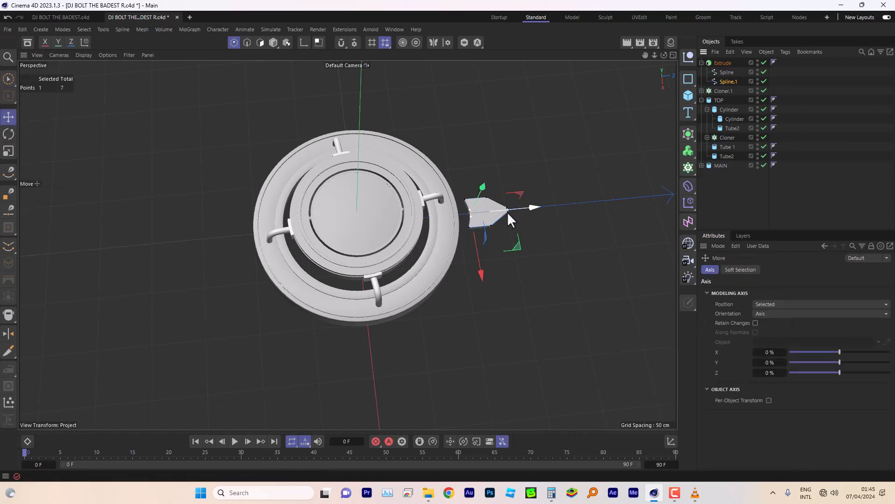
{"action": "left_click", "coordinate": [673, 55]}
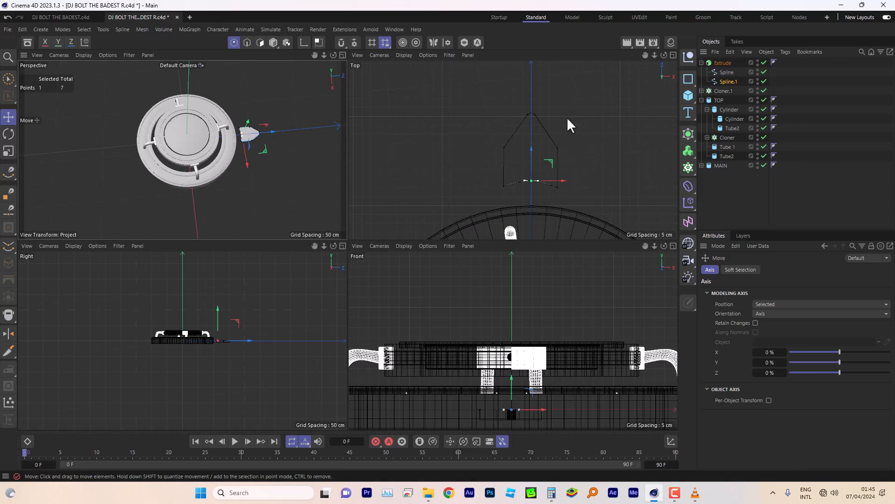
{"action": "left_click", "coordinate": [674, 55]}
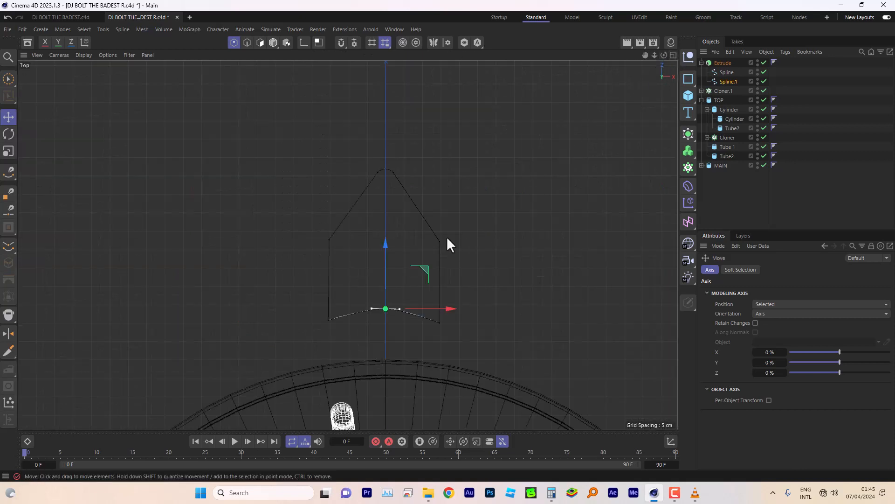
{"action": "key", "text": "ctrl+a"}
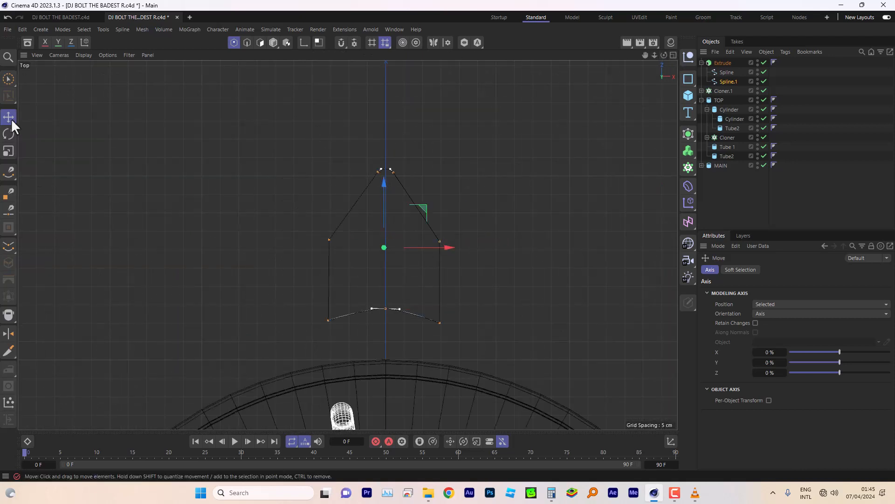
{"action": "left_click", "coordinate": [9, 151]}
{"action": "left_click_drag", "start_coordinate": [481, 236], "coordinate": [427, 244]}
Enable the Hierarchical option on the Extrude object so that it extrudes both child splines.
{"action": "left_click", "coordinate": [723, 63]}
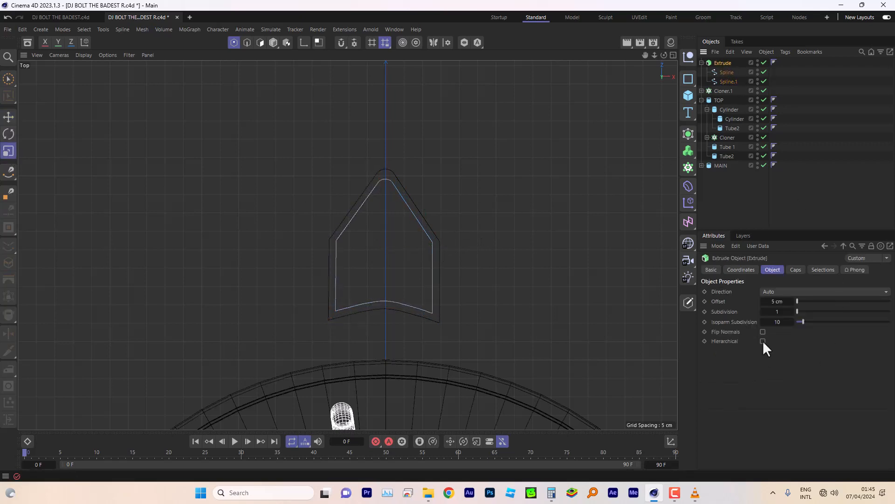
{"action": "left_click", "coordinate": [763, 340]}
{"action": "left_click", "coordinate": [673, 55]}
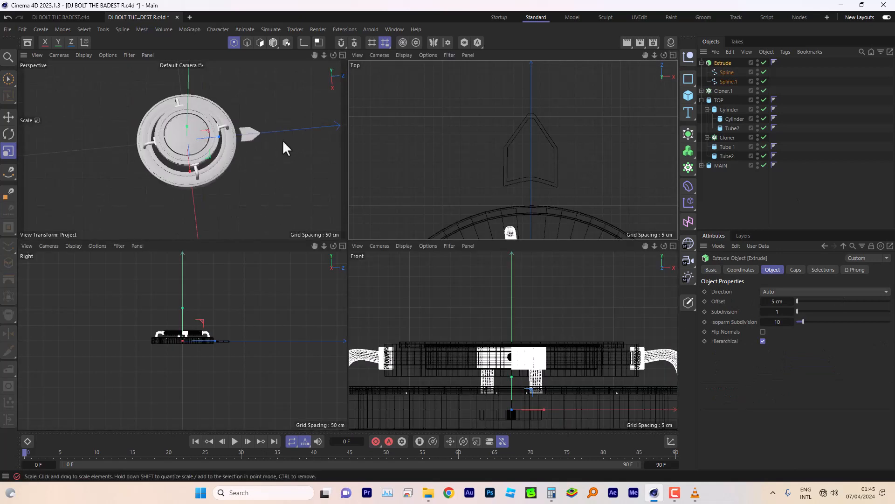
Raise all points of the inset arrow spline slightly along Y above the outer arrow.
{"action": "left_click", "coordinate": [9, 117]}
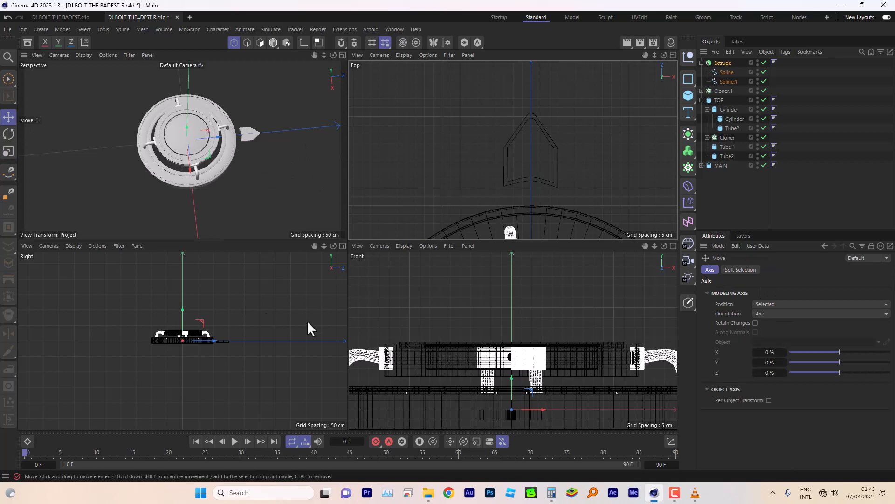
{"action": "left_click", "coordinate": [732, 81]}
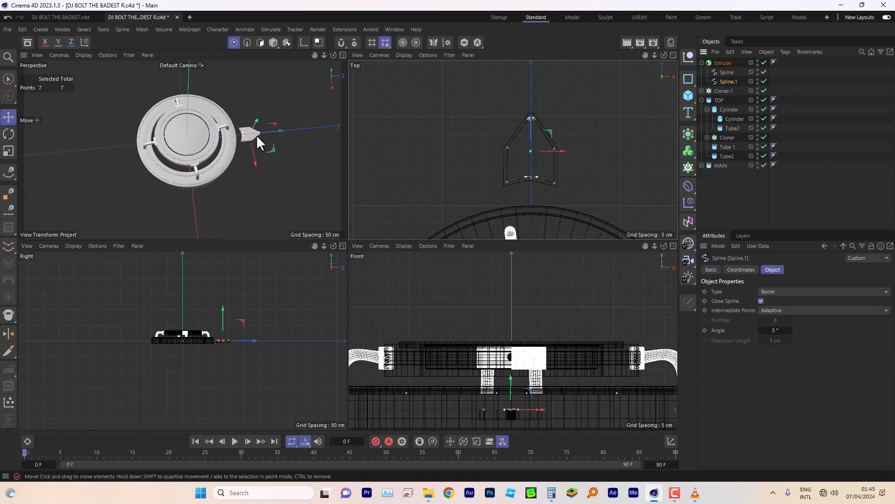
{"action": "scroll", "coordinate": [257, 137], "scroll_direction": "up", "scroll_amount": 5}
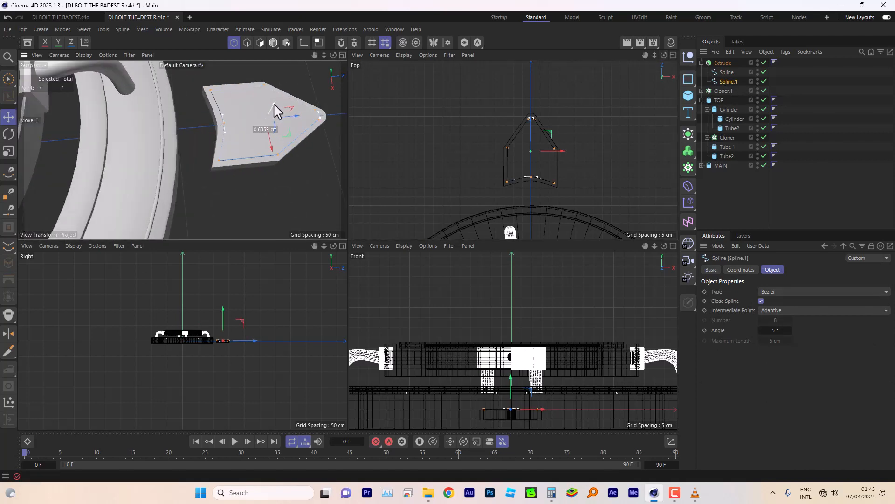
{"action": "left_click_drag", "start_coordinate": [274, 103], "coordinate": [291, 113]}
{"action": "mouse_move", "coordinate": [663, 55]}
{"action": "left_mouse_down"}
{"action": "mouse_move", "coordinate": [687, 55]}
{"action": "mouse_move", "coordinate": [664, 55]}
{"action": "left_mouse_up"}
Duplicate the original outer arrow spline and move all of the copy's points along X to sit beside the arrow.
{"action": "left_click", "coordinate": [673, 56]}
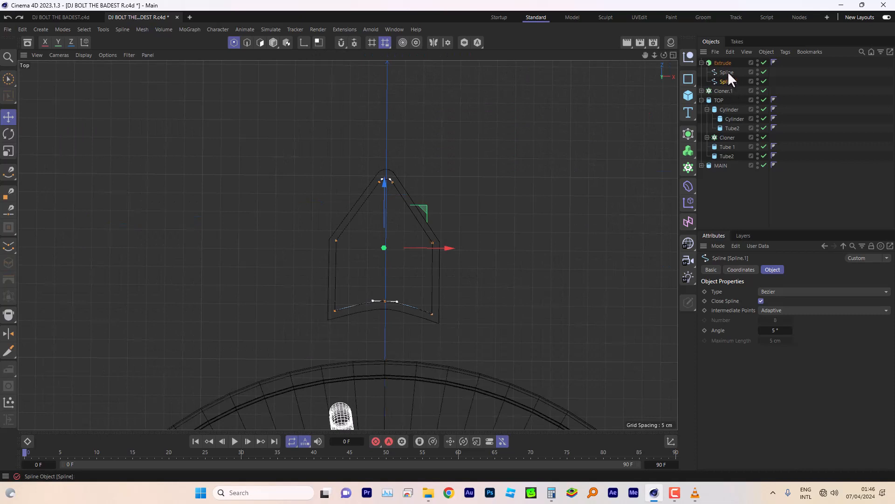
{"action": "left_click_drag", "start_coordinate": [729, 73], "coordinate": [729, 79], "text": "ctrl"}
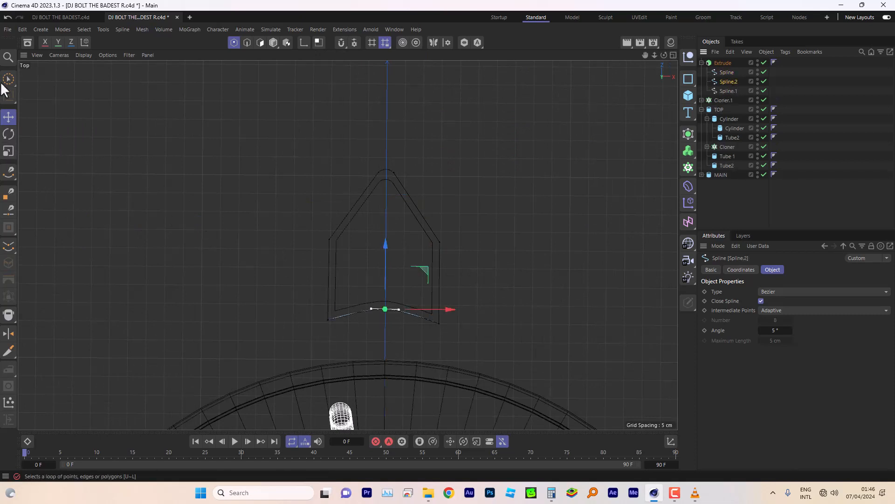
{"action": "left_click", "coordinate": [274, 42]}
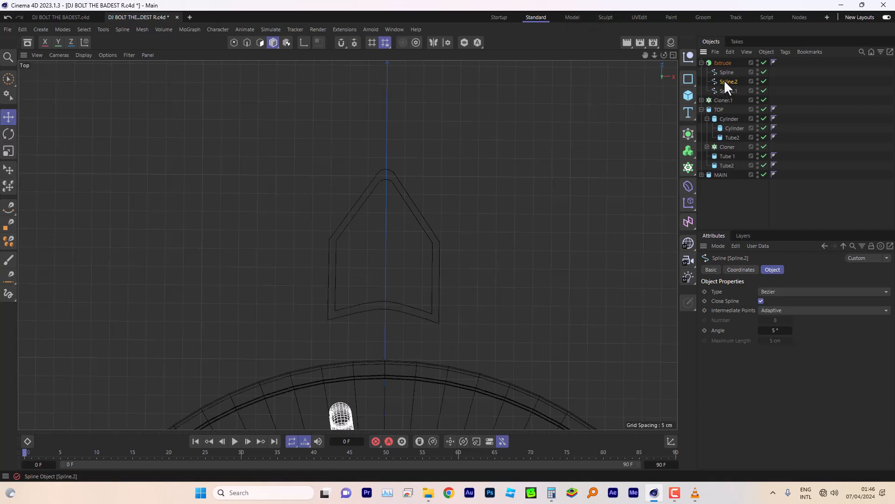
{"action": "left_click", "coordinate": [234, 43]}
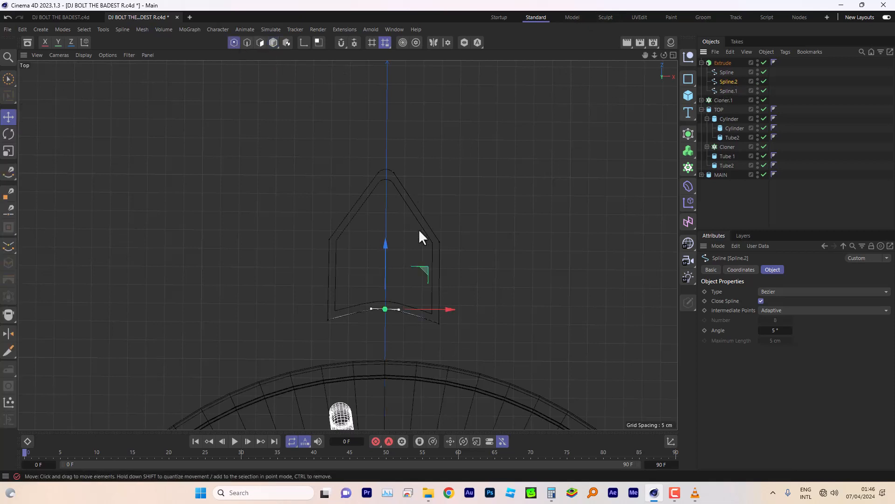
{"action": "key", "text": "ctrl+a"}
{"action": "left_click_drag", "start_coordinate": [447, 248], "coordinate": [552, 258]}
Scale down the copied side arrow and move it against the central arrow's side, with their bases aligned.
{"action": "left_click", "coordinate": [9, 133]}
{"action": "left_click", "coordinate": [9, 149]}
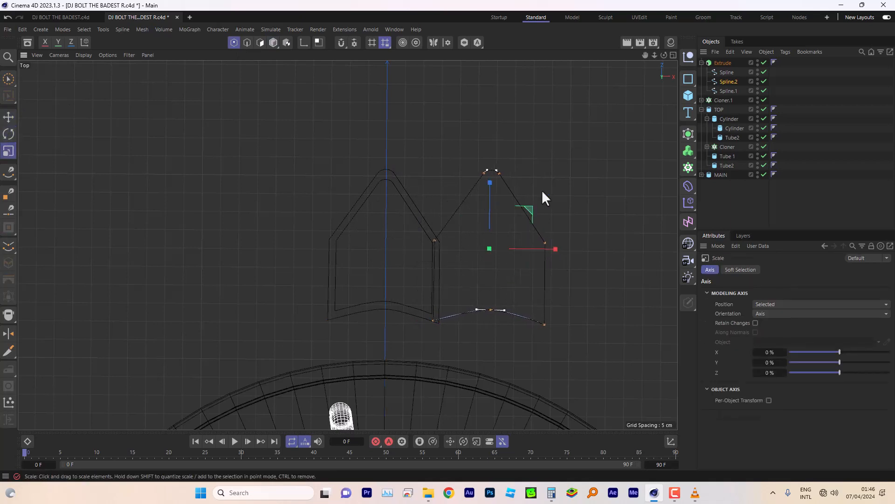
{"action": "left_click_drag", "start_coordinate": [541, 190], "coordinate": [480, 247]}
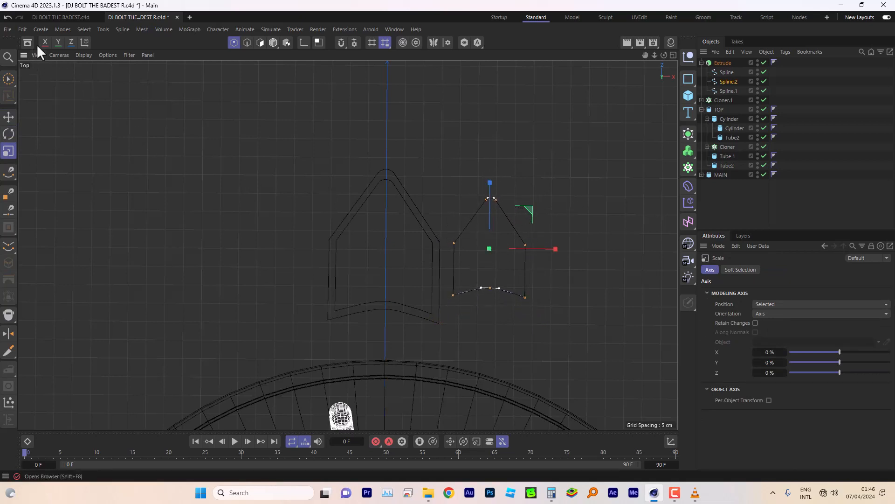
{"action": "left_click", "coordinate": [9, 117]}
{"action": "left_click_drag", "start_coordinate": [526, 207], "coordinate": [513, 234]}
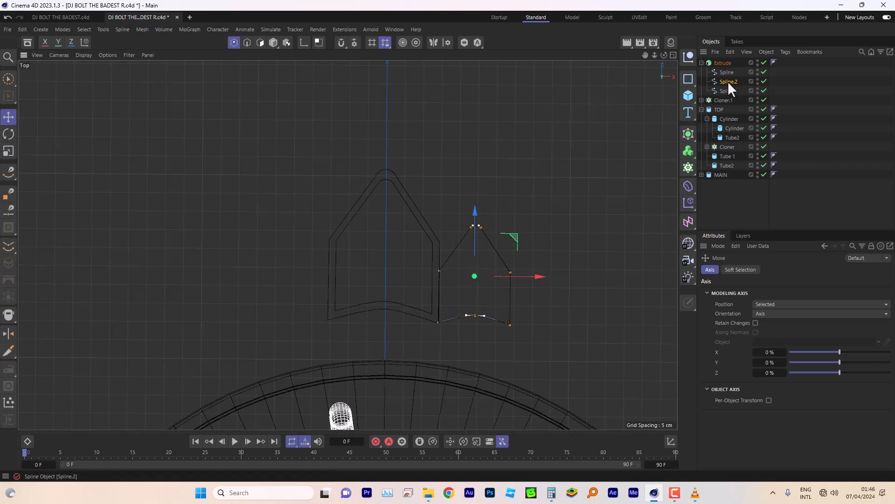
Duplicate the small side arrow to the central arrow's opposite side along X and make both side arrows slightly overlap its edges.
{"action": "left_click_drag", "start_coordinate": [728, 83], "coordinate": [728, 87], "text": "ctrl"}
{"action": "left_click_drag", "start_coordinate": [541, 273], "coordinate": [358, 270]}
{"action": "key", "text": "ctrl+z"}
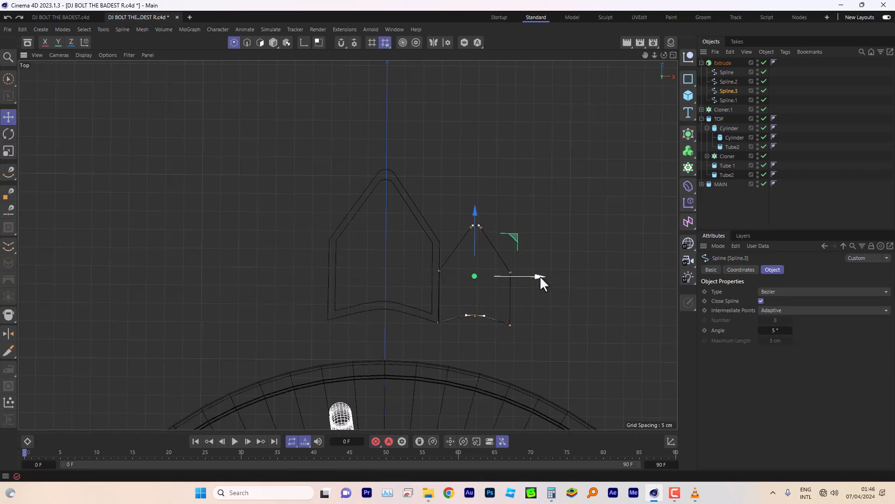
{"action": "left_click_drag", "start_coordinate": [540, 276], "coordinate": [364, 289]}
{"action": "left_click_drag", "start_coordinate": [364, 275], "coordinate": [535, 277]}
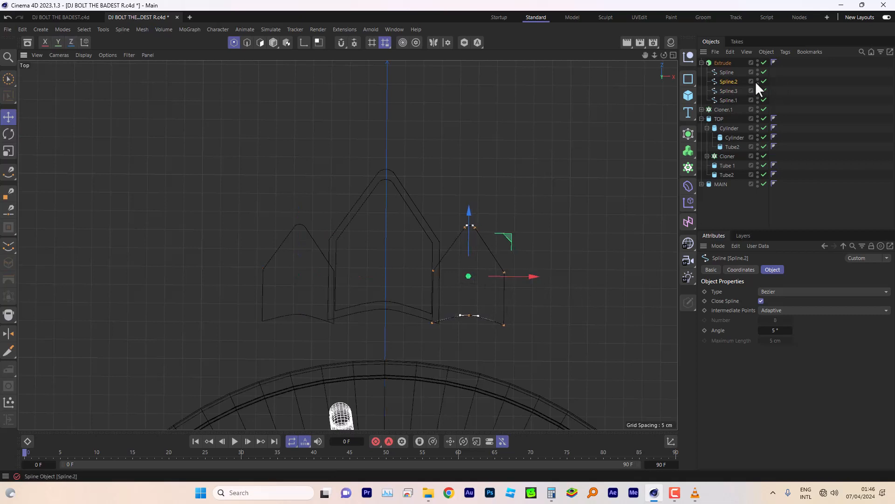
Select both side arrow splines together and raise their points slightly along Y.
{"action": "left_click", "coordinate": [727, 91], "text": "ctrl"}
{"action": "left_click", "coordinate": [673, 55]}
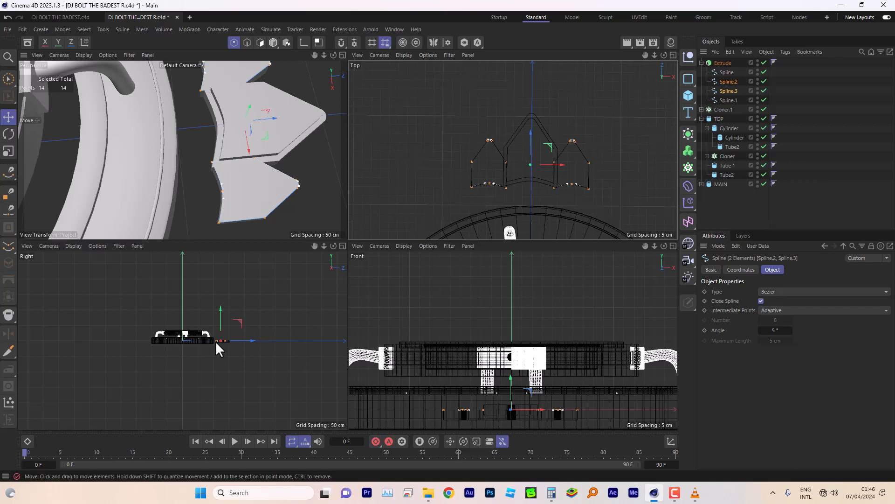
{"action": "scroll", "coordinate": [219, 338], "scroll_direction": "up", "scroll_amount": 10}
{"action": "left_click_drag", "start_coordinate": [226, 321], "coordinate": [222, 311]}
Collapse the Extrude and TOP hierarchies, add a MoGraph Cloner, and make the Extrude its child.
{"action": "left_click", "coordinate": [701, 62]}
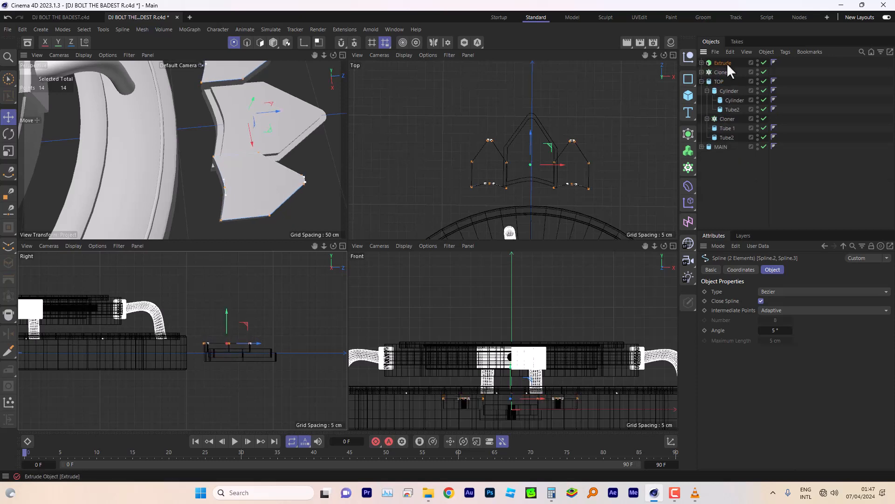
{"action": "left_click", "coordinate": [701, 82]}
{"action": "left_click", "coordinate": [723, 63]}
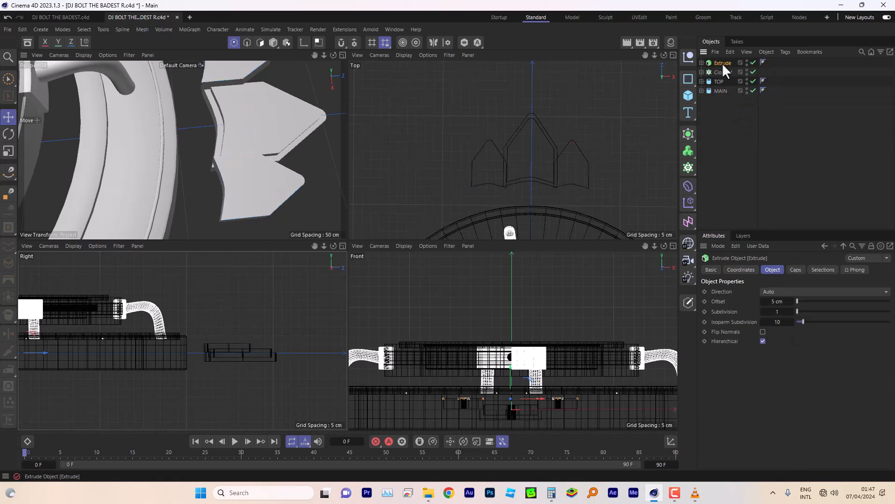
{"action": "left_click", "coordinate": [689, 166]}
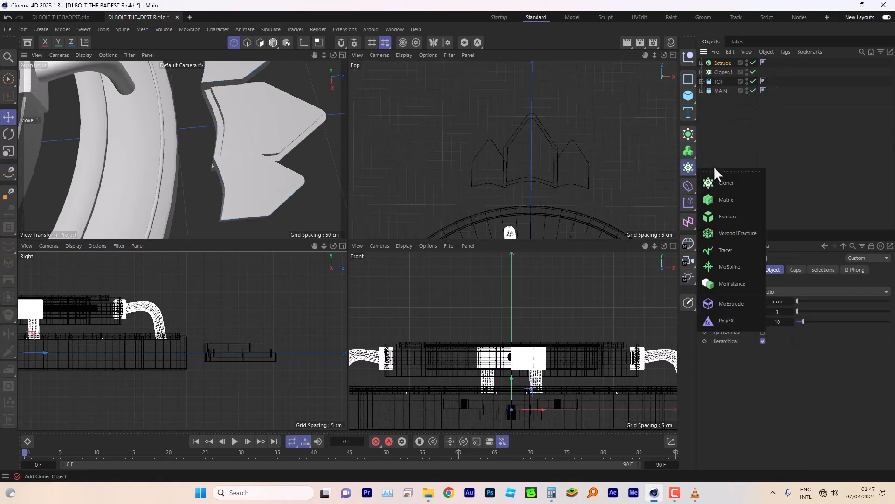
{"action": "left_click", "coordinate": [721, 181]}
{"action": "left_click_drag", "start_coordinate": [719, 62], "coordinate": [721, 72]}
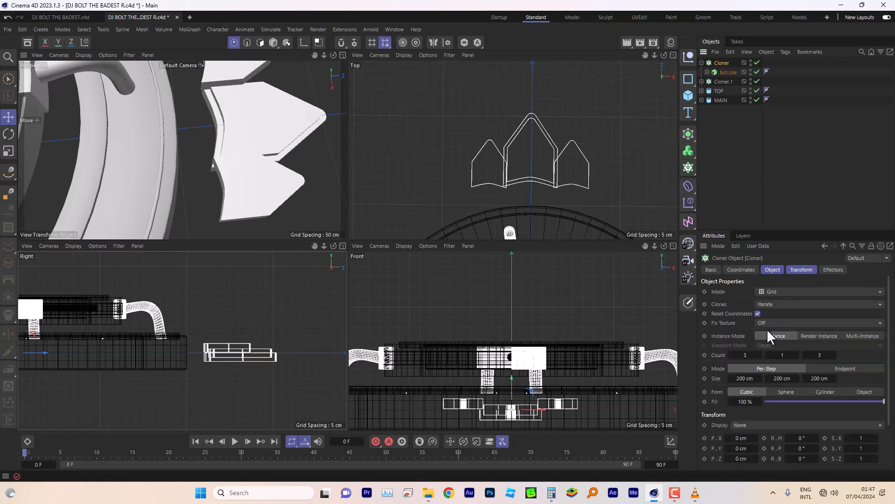
Set the new Cloner to Radial mode with a count of 4 and a radius of -21 cm.
{"action": "left_click", "coordinate": [776, 291]}
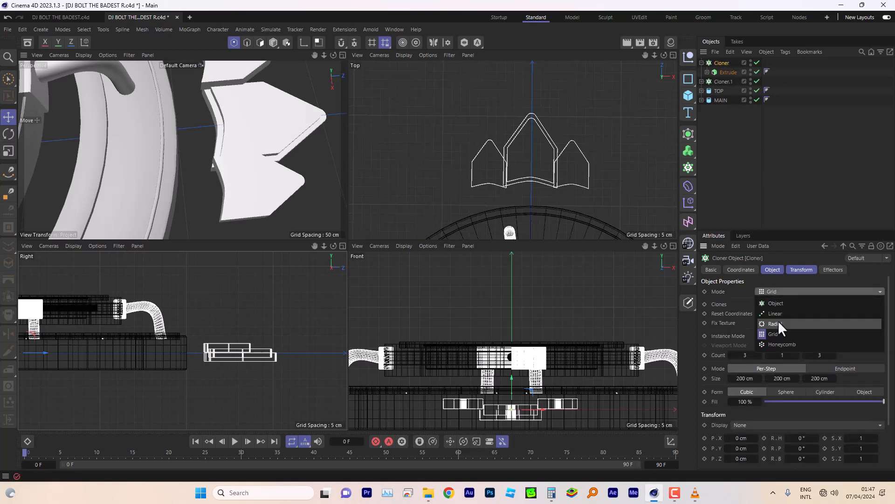
{"action": "left_click", "coordinate": [779, 320]}
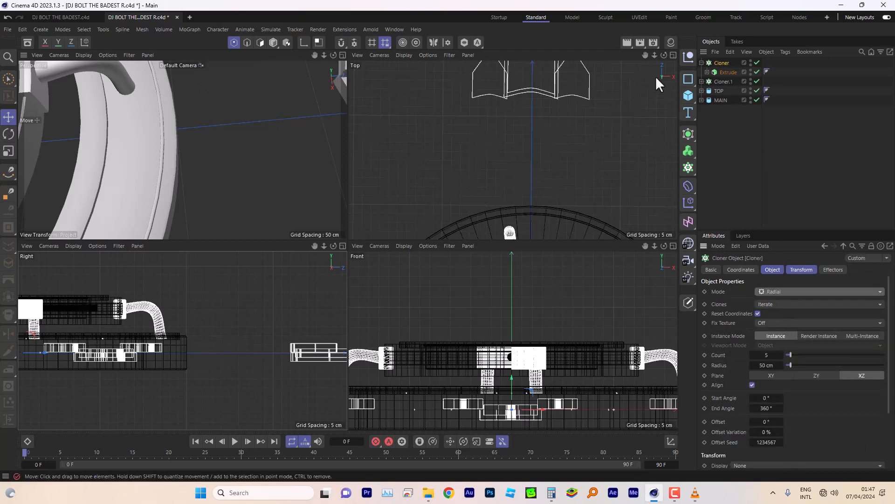
{"action": "scroll", "coordinate": [512, 149], "scroll_direction": "down", "scroll_amount": 5}
{"action": "left_click", "coordinate": [673, 55]}
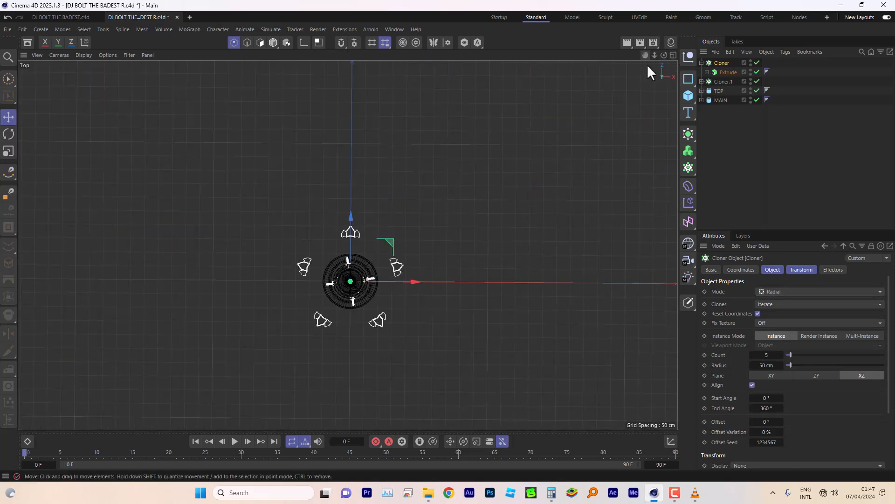
{"action": "left_click_drag", "start_coordinate": [654, 55], "coordinate": [665, 0]}
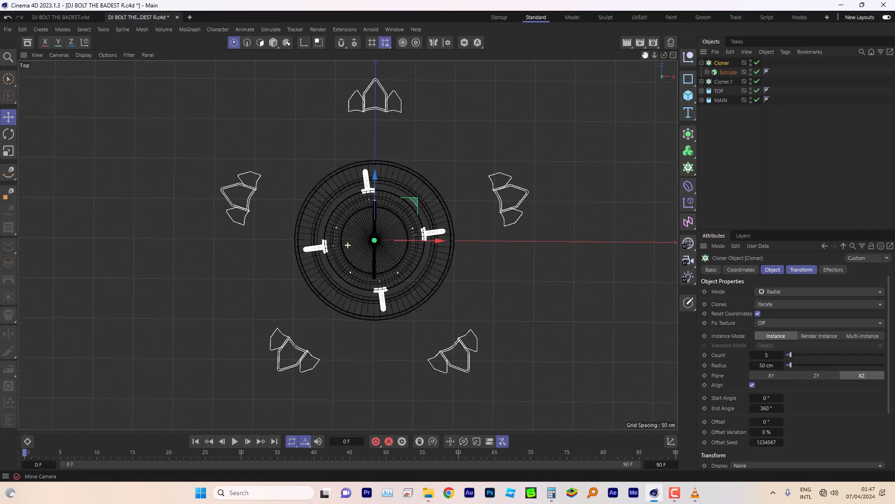
{"action": "left_click", "coordinate": [751, 355]}
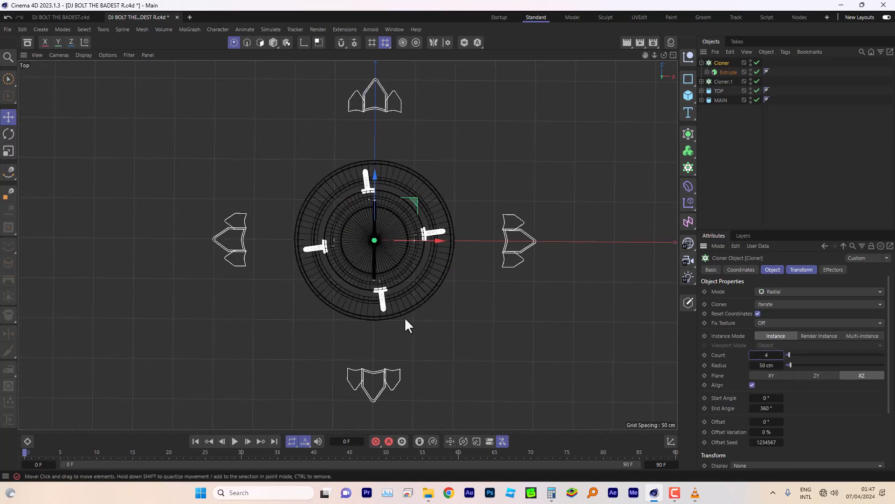
{"action": "left_click_drag", "start_coordinate": [762, 365], "coordinate": [728, 365]}
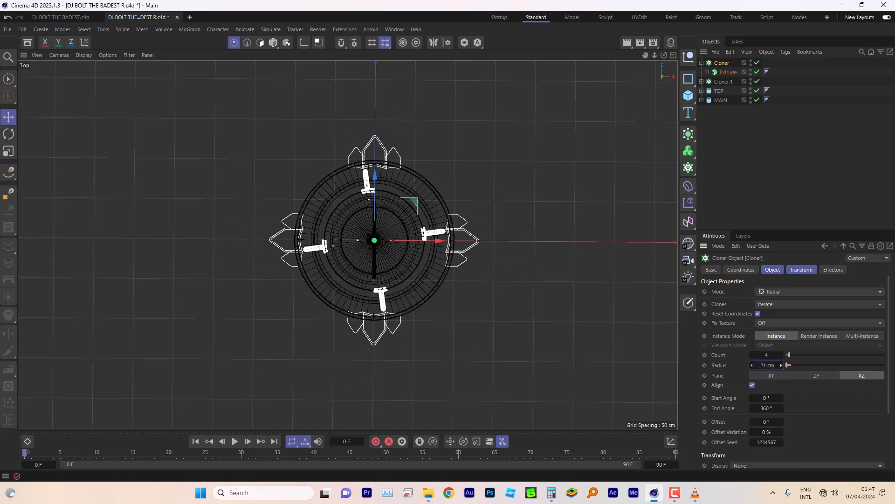
Set the cloned Extrude's offset to 2 cm and expand its list of child splines.
{"action": "left_click", "coordinate": [673, 55]}
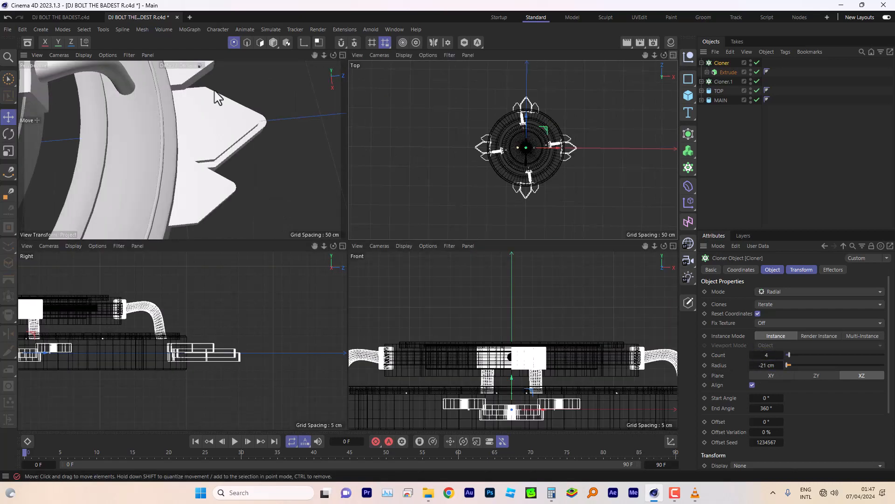
{"action": "left_click", "coordinate": [343, 55]}
{"action": "mouse_move", "coordinate": [655, 55]}
{"action": "left_mouse_down"}
{"action": "mouse_move", "coordinate": [634, 55]}
{"action": "mouse_move", "coordinate": [807, 31]}
{"action": "mouse_move", "coordinate": [620, 47]}
{"action": "mouse_move", "coordinate": [555, 14]}
{"action": "mouse_move", "coordinate": [616, 2]}
{"action": "mouse_move", "coordinate": [664, 55]}
{"action": "left_mouse_up"}
{"action": "left_click", "coordinate": [724, 71]}
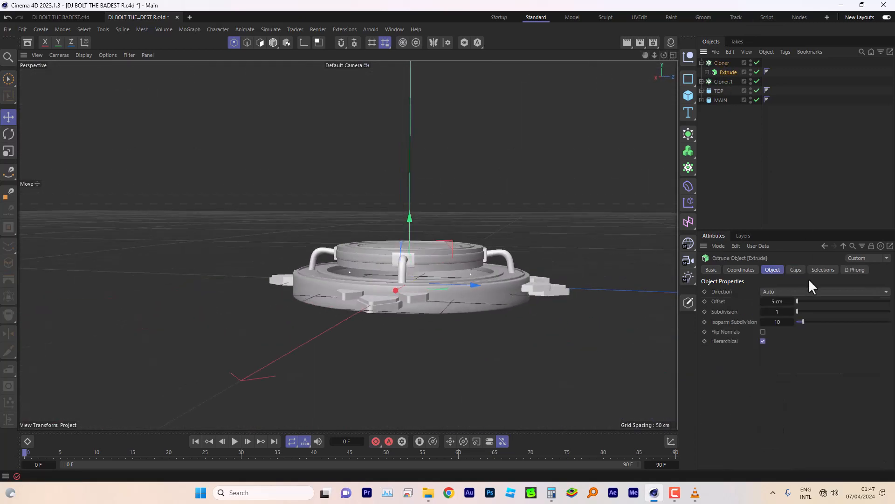
{"action": "left_click_drag", "start_coordinate": [772, 304], "coordinate": [762, 300]}
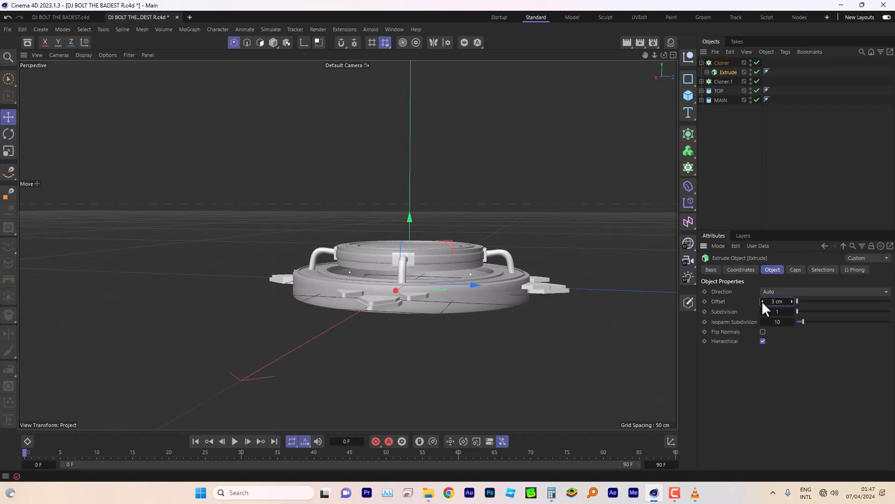
{"action": "left_click", "coordinate": [707, 72]}
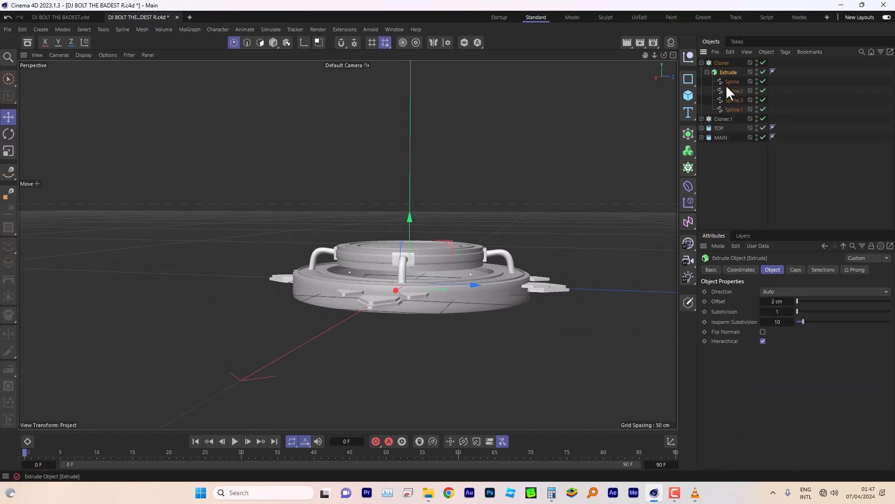
Lower Spline.2 and Spline.3 together slightly along Y, and lower Spline.1 slightly along Y as well.
{"action": "left_click", "coordinate": [733, 91]}
{"action": "left_click", "coordinate": [733, 100]}
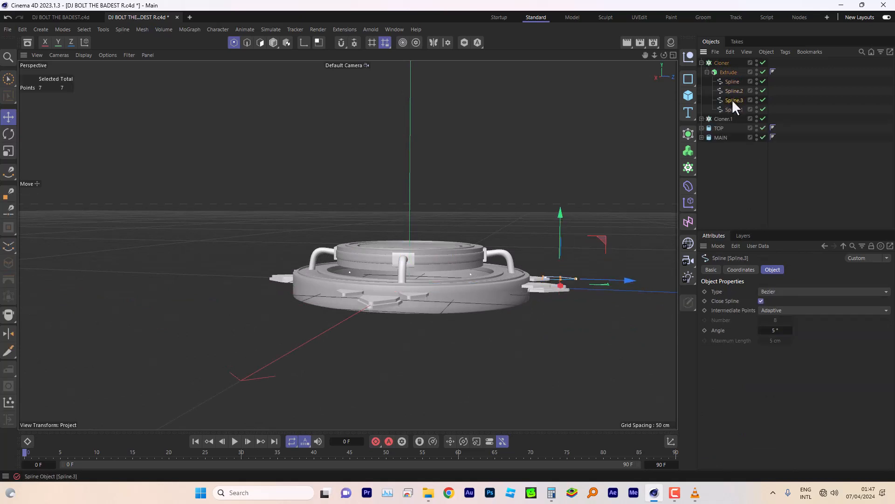
{"action": "left_click", "coordinate": [734, 90], "text": "ctrl"}
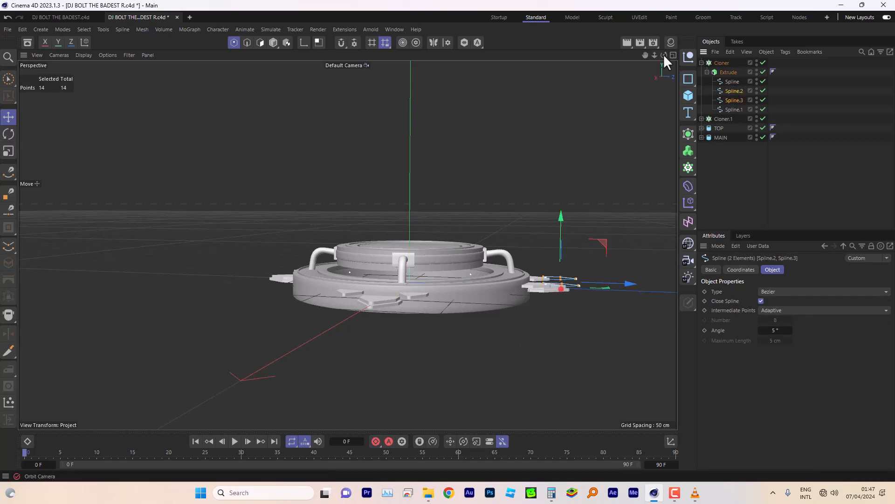
{"action": "left_click_drag", "start_coordinate": [663, 54], "coordinate": [639, 107]}
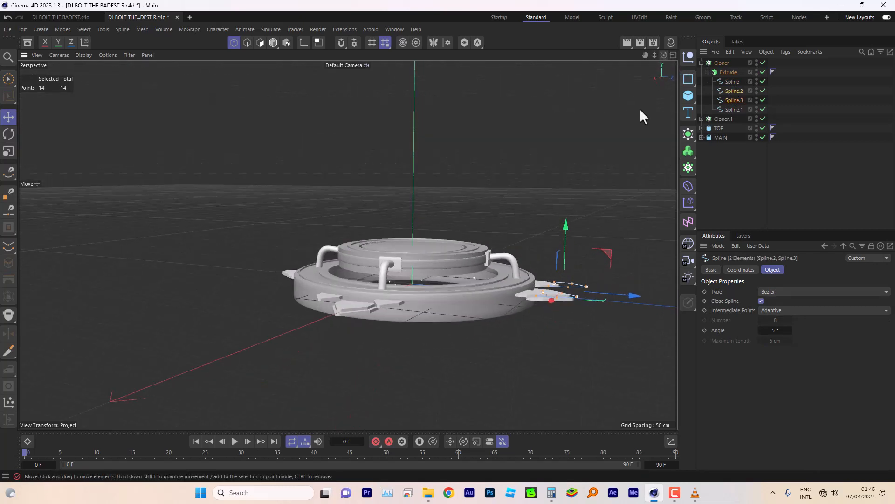
{"action": "left_click_drag", "start_coordinate": [564, 225], "coordinate": [565, 229]}
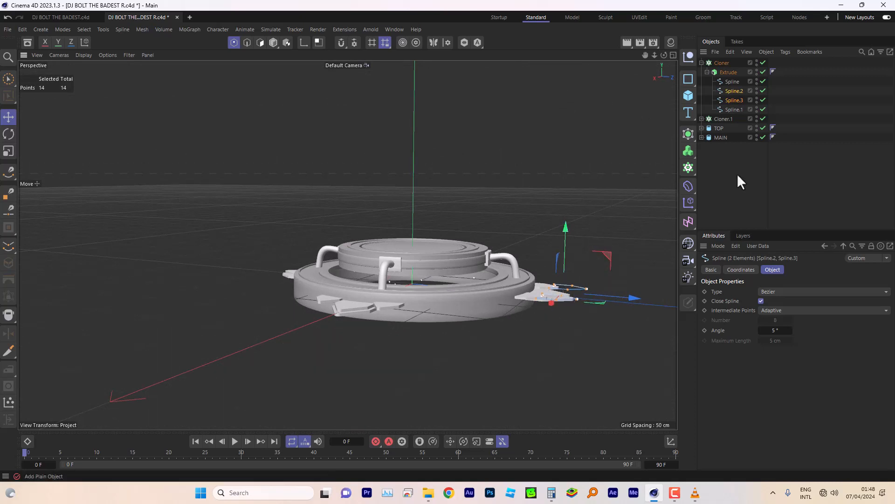
{"action": "left_click", "coordinate": [737, 110]}
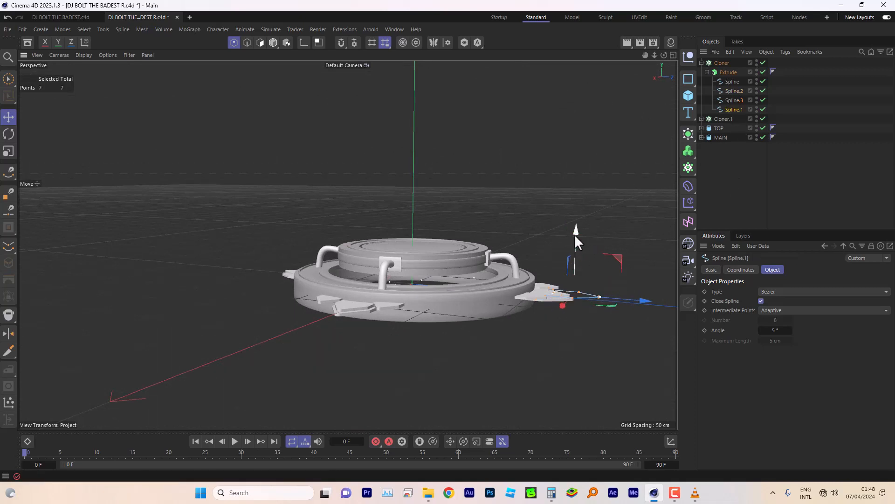
{"action": "left_click_drag", "start_coordinate": [575, 234], "coordinate": [575, 236]}
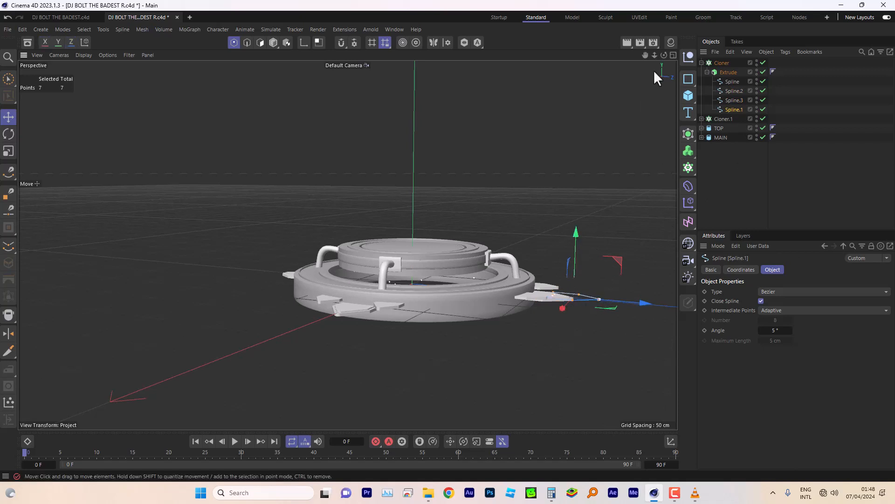
Collapse the arrow Cloner and group both Cloners, TOP and MAIN together into one null.
{"action": "left_click", "coordinate": [702, 62]}
{"action": "left_click_drag", "start_coordinate": [664, 55], "coordinate": [733, 45]}
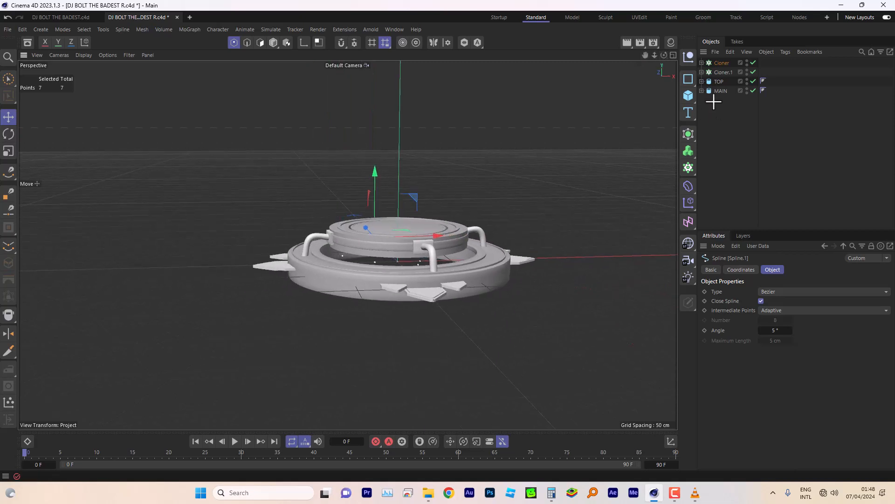
{"action": "left_click_drag", "start_coordinate": [714, 102], "coordinate": [729, 62]}
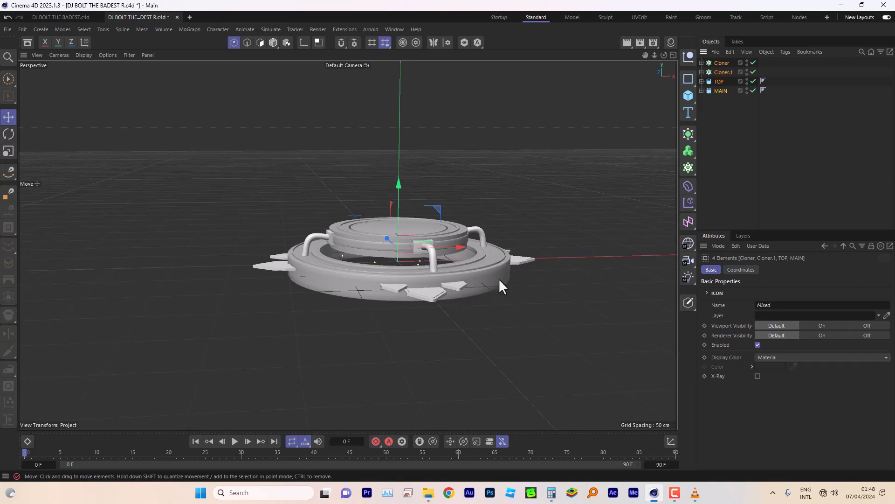
{"action": "key", "text": "alt+g"}
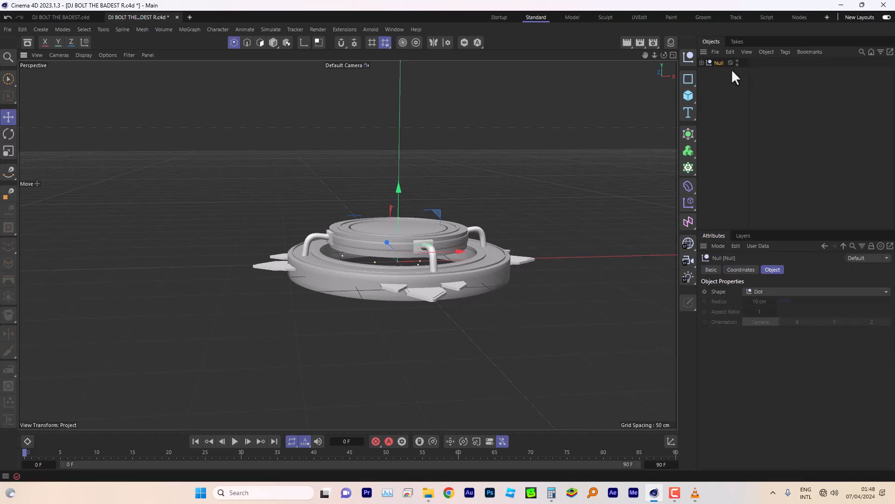
Set the null's pitch rotation to 90° so the round part stands upright.
{"action": "left_click", "coordinate": [740, 270]}
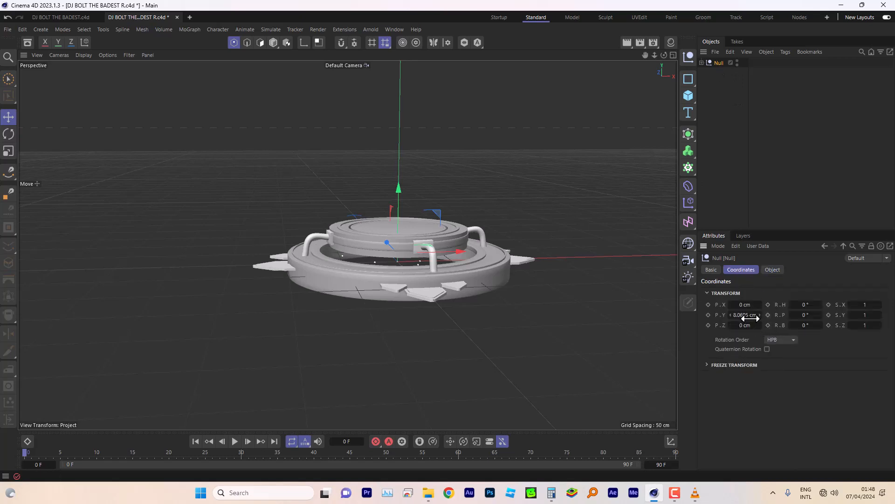
{"action": "mouse_move", "coordinate": [797, 315]}
{"action": "left_mouse_down"}
{"action": "mouse_move", "coordinate": [814, 315]}
{"action": "mouse_move", "coordinate": [804, 315]}
{"action": "left_mouse_up"}
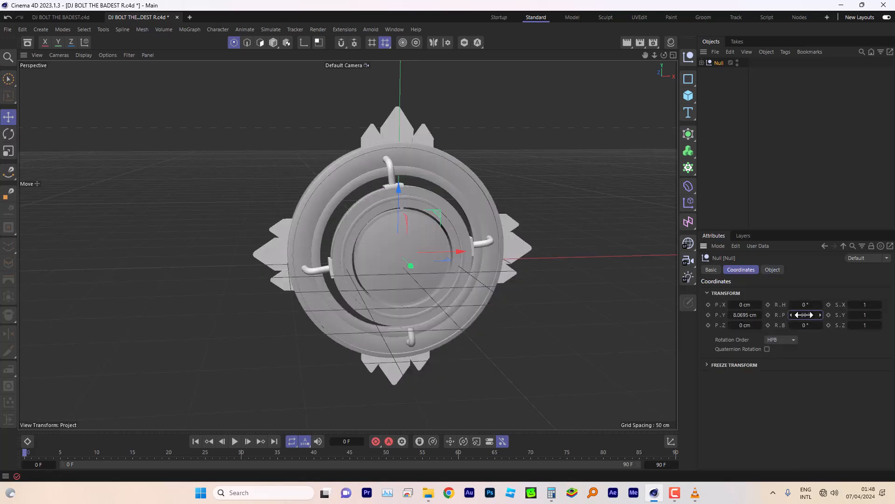
{"action": "mouse_move", "coordinate": [648, 55]}
{"action": "left_mouse_down"}
{"action": "mouse_move", "coordinate": [583, 39]}
{"action": "mouse_move", "coordinate": [659, 48]}
{"action": "mouse_move", "coordinate": [654, 40]}
{"action": "left_mouse_up"}
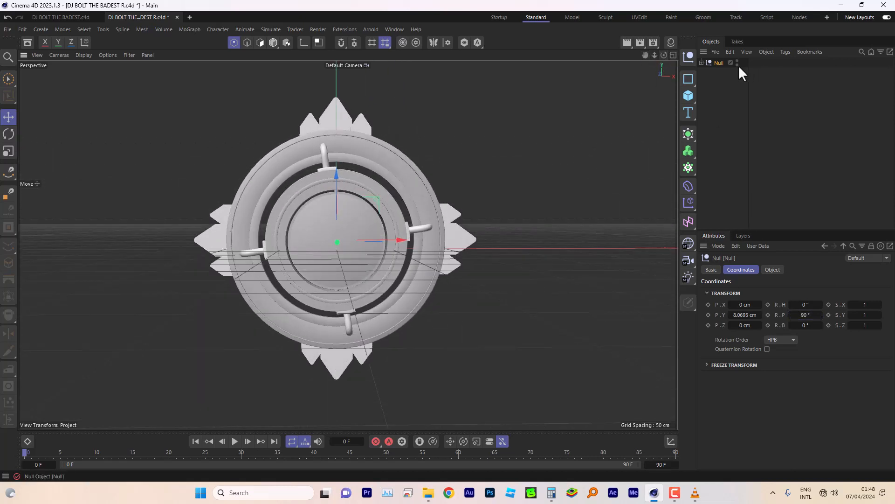
Rotate Cloner.1 and TOP together within the null until the four handles line up with the outer arrow shapes.
{"action": "left_click", "coordinate": [701, 63]}
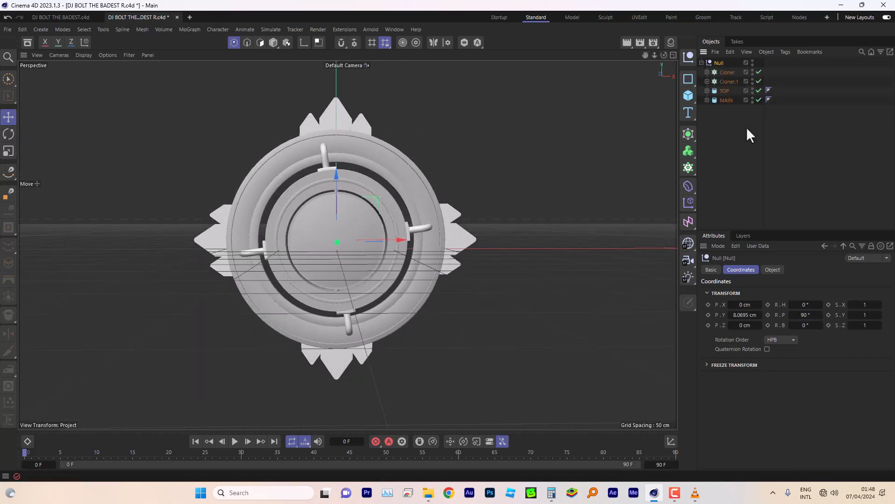
{"action": "left_click", "coordinate": [725, 81]}
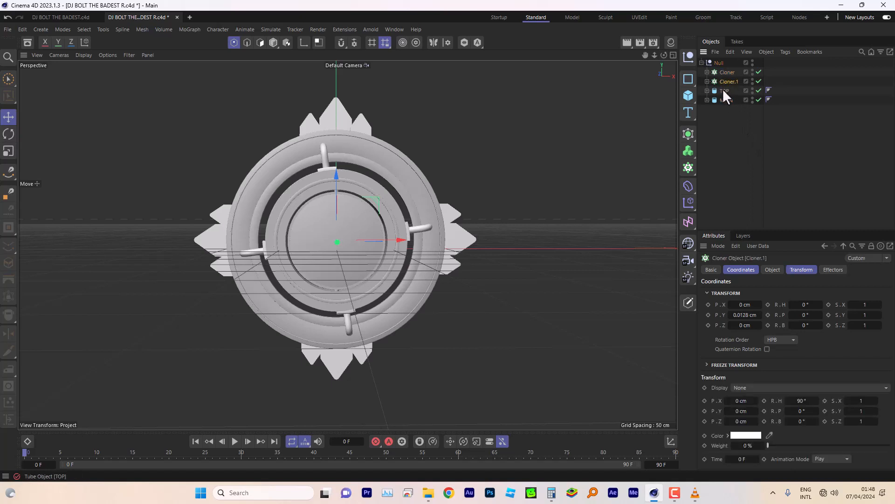
{"action": "left_click", "coordinate": [724, 91], "text": "ctrl"}
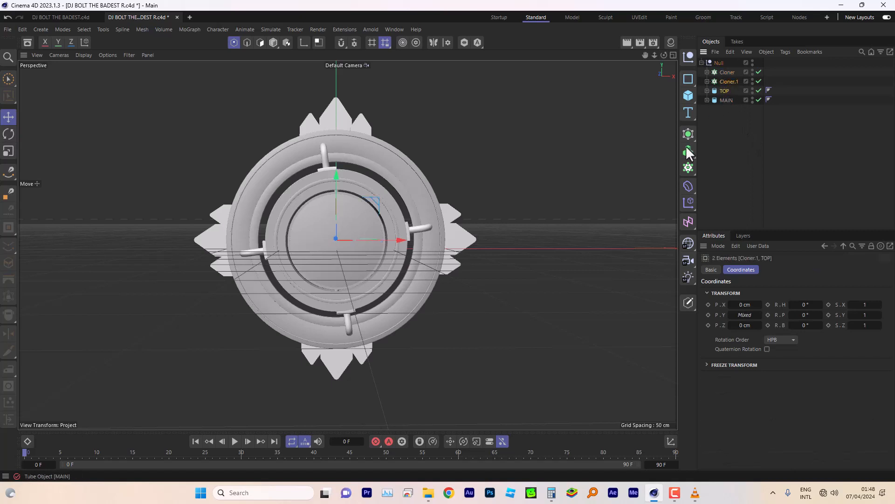
{"action": "left_click", "coordinate": [9, 134]}
{"action": "left_click_drag", "start_coordinate": [350, 203], "coordinate": [357, 203]}
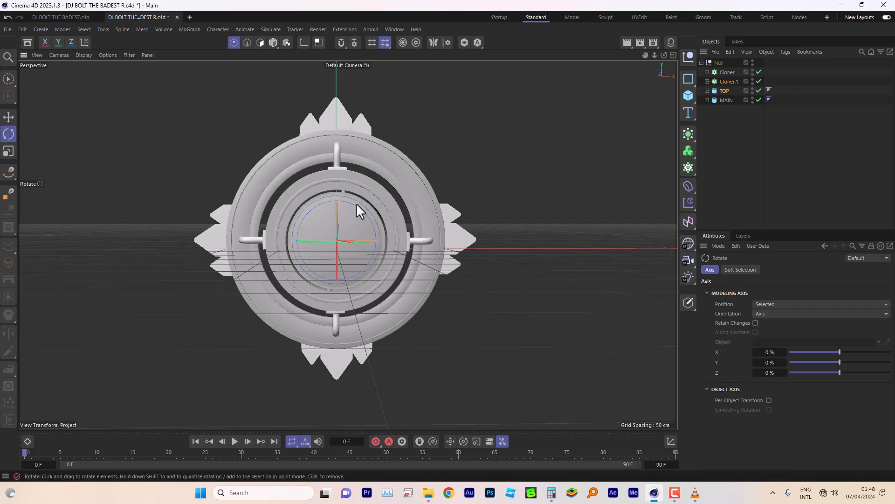
Expand TOP's hierarchy and select the inner Cylinder nested under its parent Cylinder.
{"action": "left_click", "coordinate": [707, 82]}
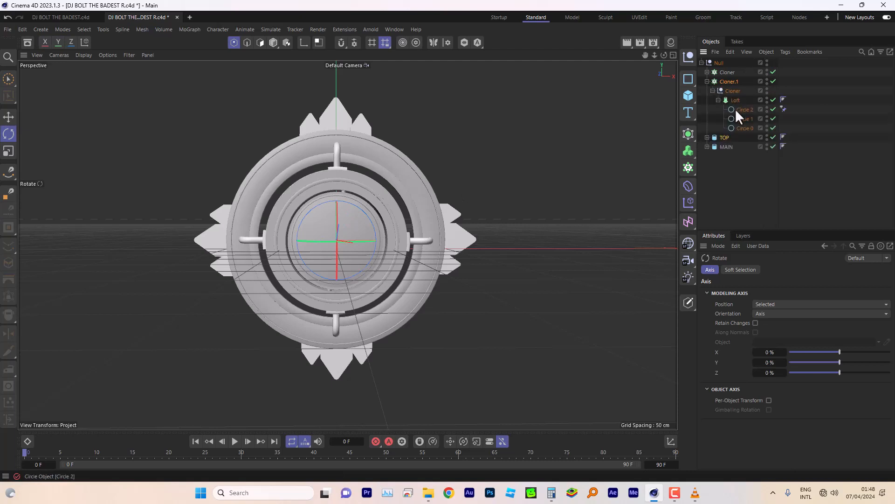
{"action": "left_click", "coordinate": [718, 100]}
{"action": "left_click", "coordinate": [707, 82]}
{"action": "left_click", "coordinate": [707, 91]}
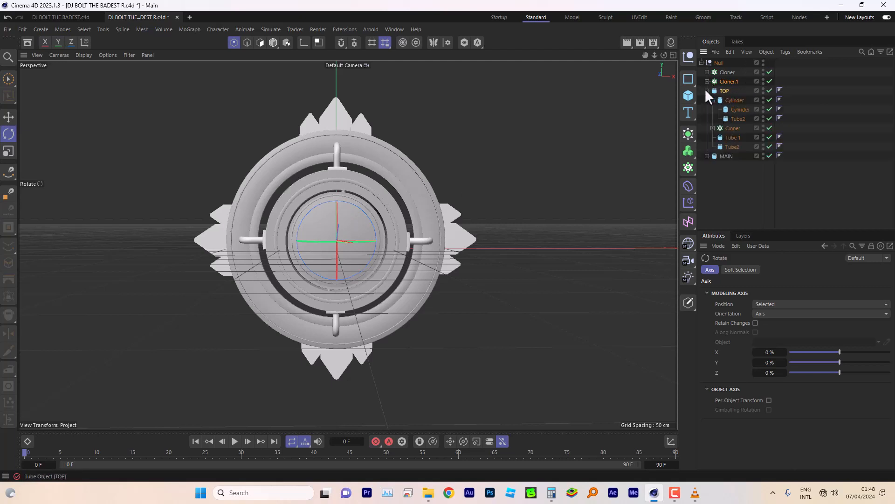
{"action": "left_click", "coordinate": [737, 111]}
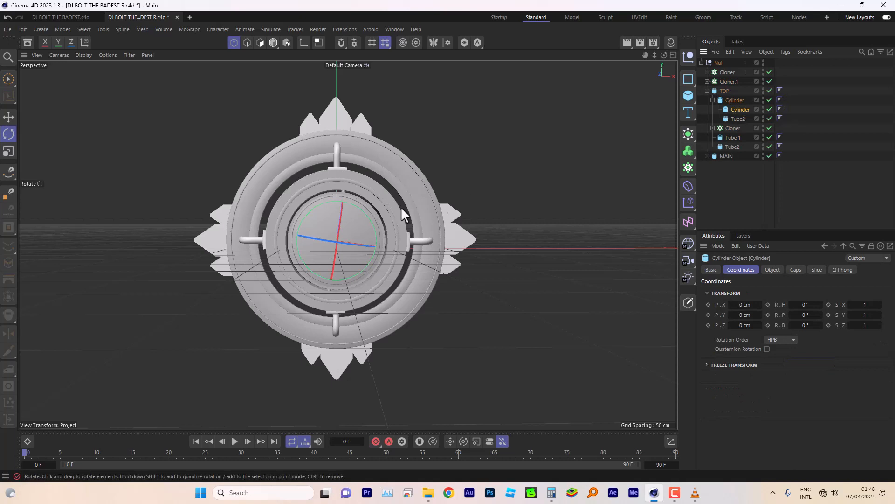
{"action": "left_click_drag", "start_coordinate": [360, 211], "coordinate": [349, 206]}
{"action": "key", "text": "ctrl+z"}
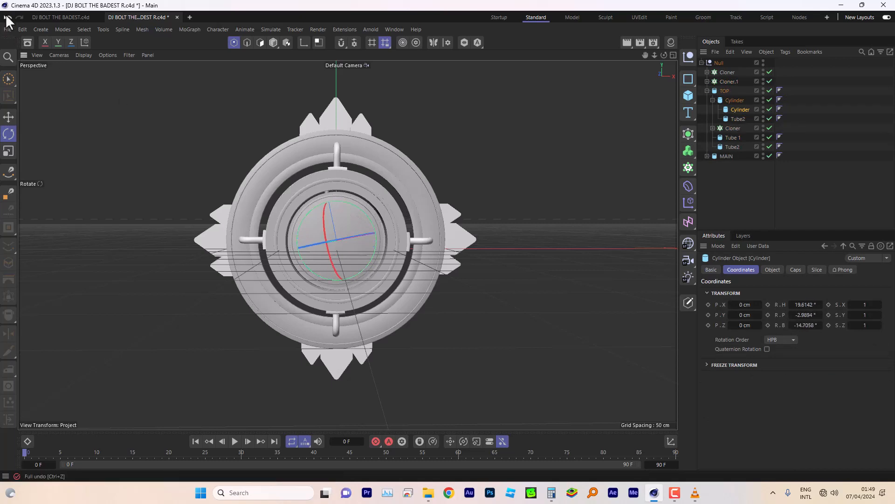
{"action": "left_click_drag", "start_coordinate": [803, 314], "coordinate": [790, 314]}
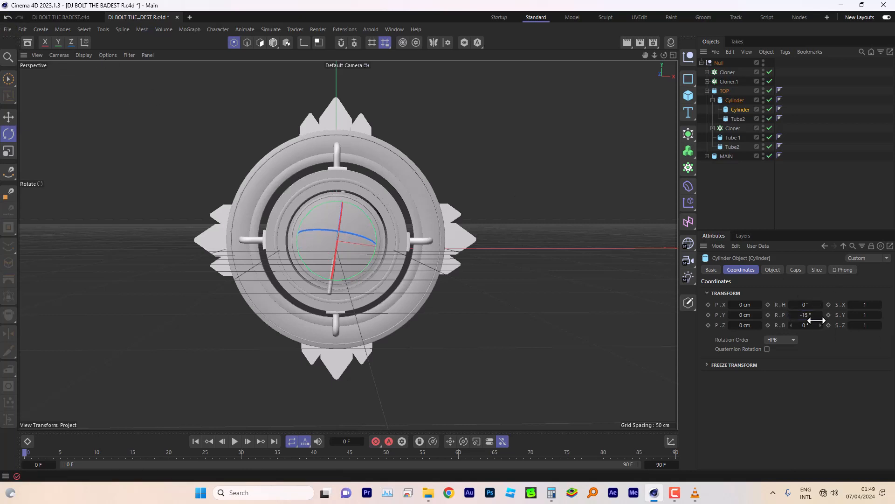
{"action": "left_click", "coordinate": [805, 315]}
{"action": "type", "text": "0"}
Set the inner Cylinder's heading rotation to 8°.
{"action": "left_click", "coordinate": [806, 305]}
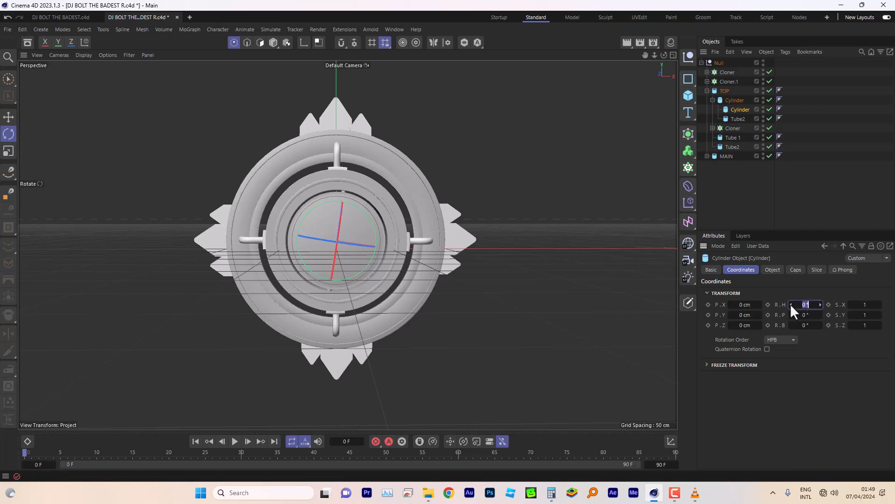
{"action": "type", "text": "-3"}
{"action": "key", "text": "Return"}
{"action": "left_click_drag", "start_coordinate": [806, 304], "coordinate": [810, 305]}
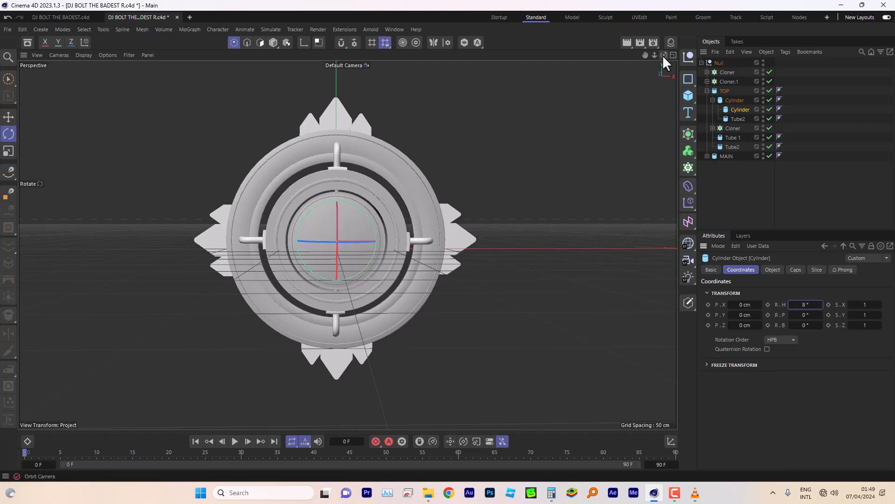
Save the current project under its existing file name.
{"action": "mouse_move", "coordinate": [664, 54]}
{"action": "left_mouse_down"}
{"action": "mouse_move", "coordinate": [622, 55]}
{"action": "mouse_move", "coordinate": [664, 55]}
{"action": "left_mouse_up"}
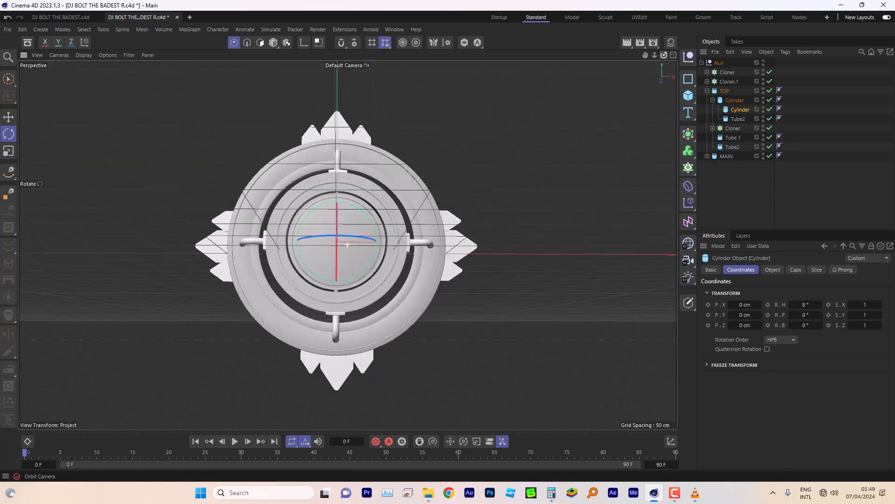
{"action": "left_click", "coordinate": [8, 29]}
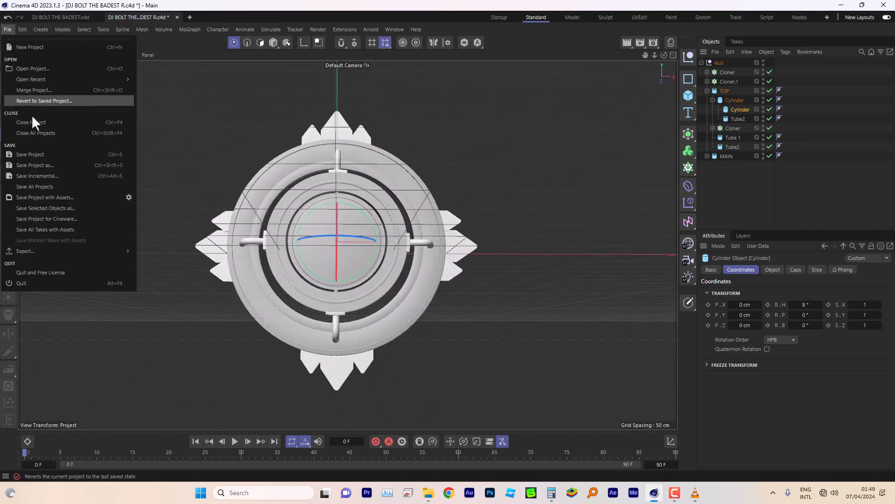
{"action": "left_click", "coordinate": [40, 152]}
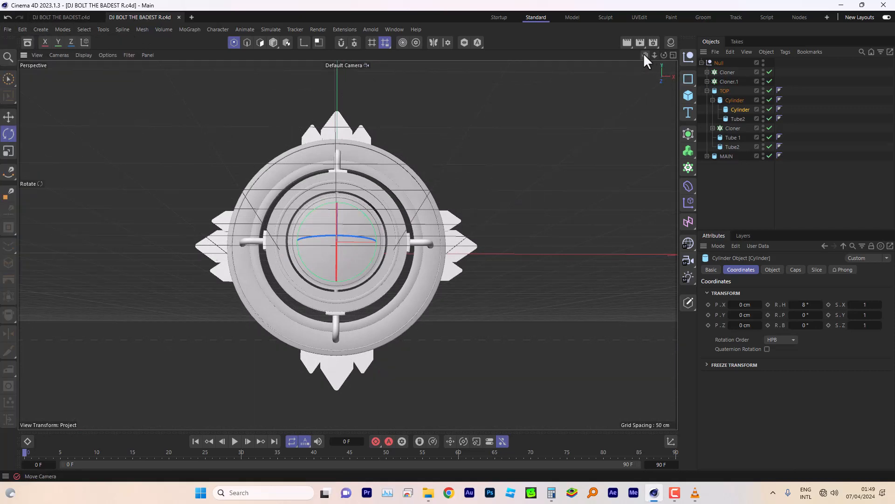
Add a MoGraph Text object to the scene, keeping the null's hierarchy expanded.
{"action": "left_click_drag", "start_coordinate": [645, 54], "coordinate": [661, 46]}
{"action": "left_click", "coordinate": [701, 62]}
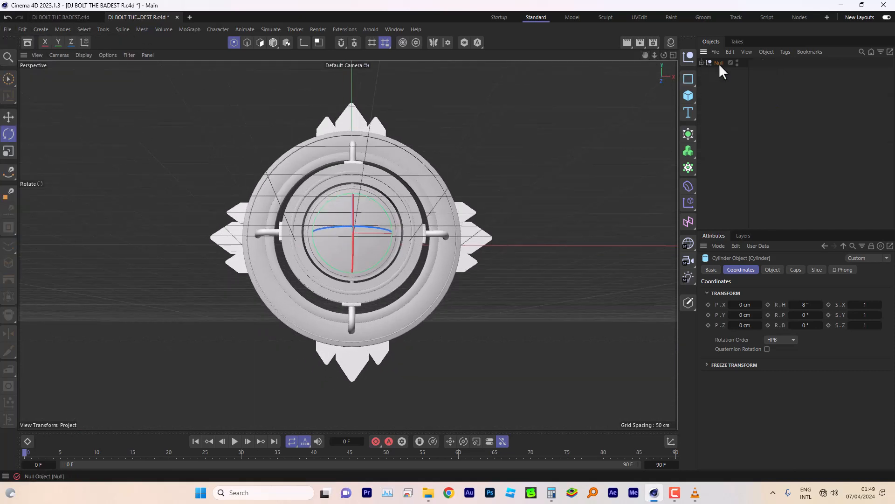
{"action": "left_click", "coordinate": [701, 62]}
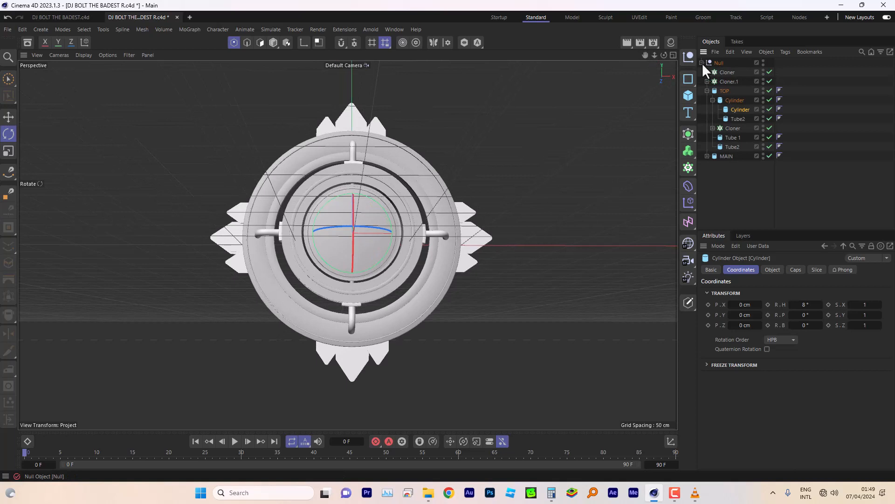
{"action": "left_click", "coordinate": [690, 113]}
{"action": "left_click", "coordinate": [720, 127]}
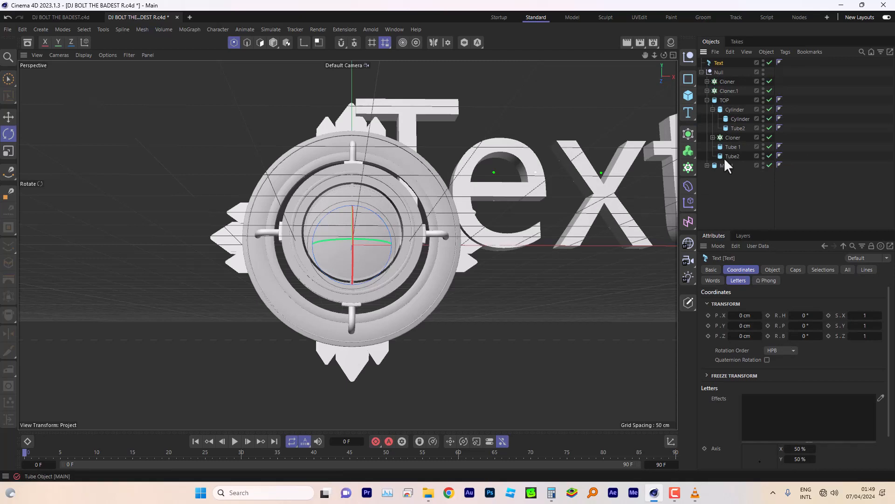
Move the TOP group slightly along its Y axis toward MAIN.
{"action": "left_click", "coordinate": [724, 99]}
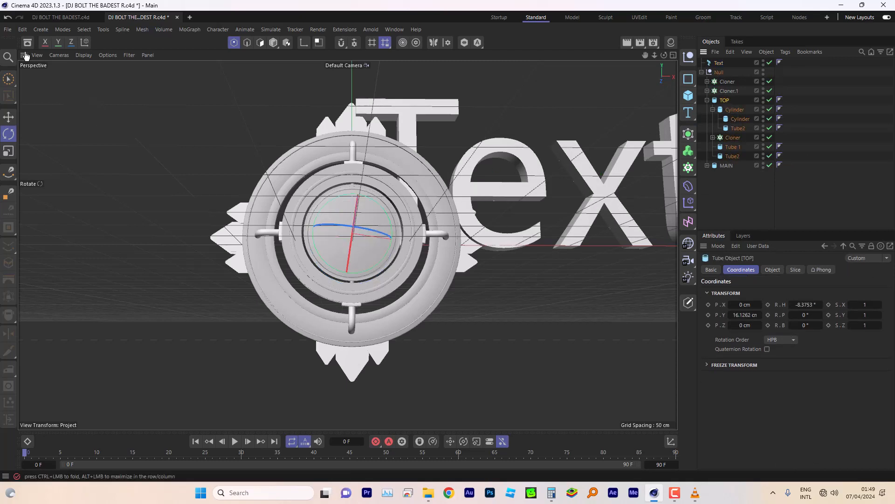
{"action": "left_click", "coordinate": [9, 116]}
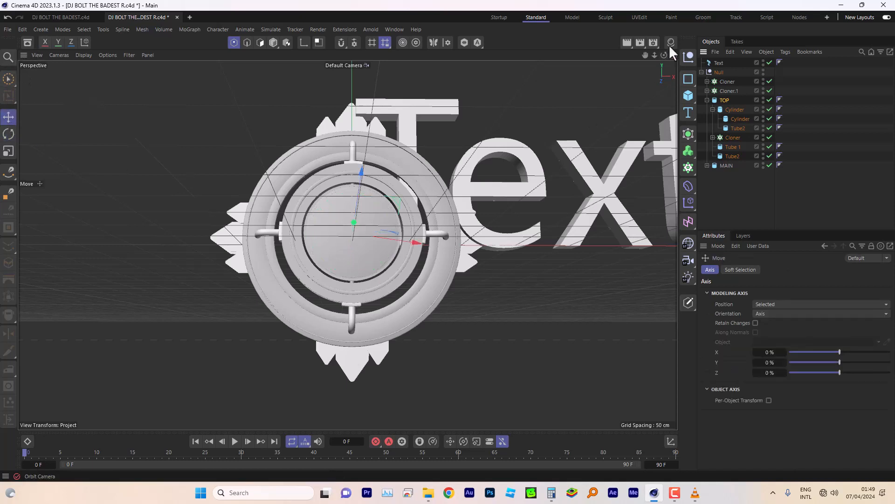
{"action": "left_click_drag", "start_coordinate": [664, 55], "coordinate": [478, 158]}
{"action": "mouse_move", "coordinate": [362, 195]}
{"action": "left_mouse_down"}
{"action": "mouse_move", "coordinate": [370, 165]}
{"action": "mouse_move", "coordinate": [357, 197]}
{"action": "left_mouse_up"}
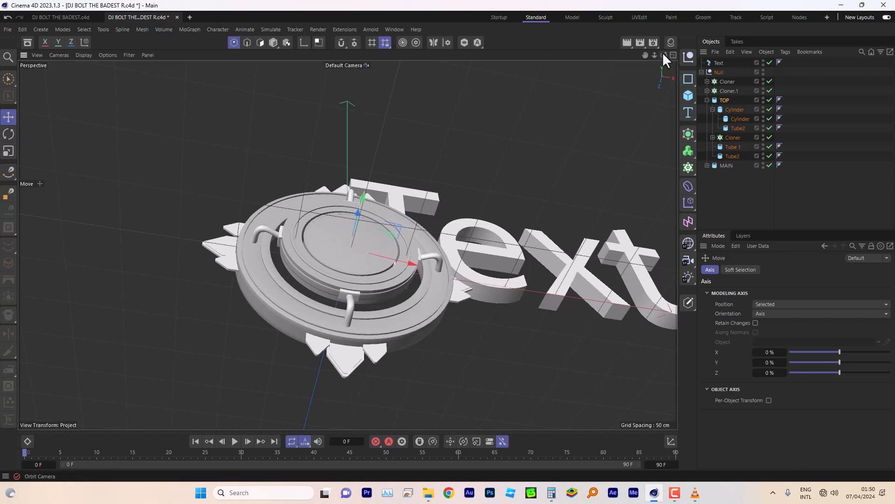
Nest the Text object under TOP, group it in its own null named "text", and expand that null.
{"action": "left_click_drag", "start_coordinate": [664, 54], "coordinate": [663, 102]}
{"action": "left_click_drag", "start_coordinate": [730, 61], "coordinate": [728, 100]}
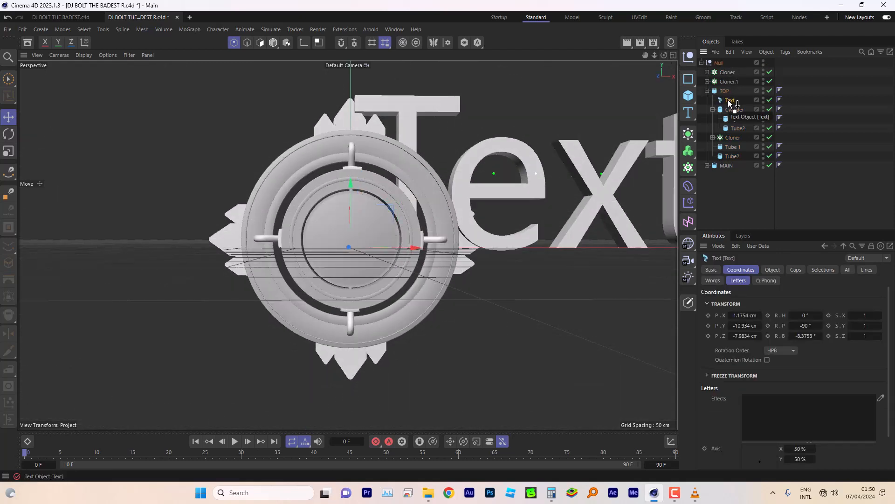
{"action": "key", "text": "alt+g"}
{"action": "double_click", "coordinate": [729, 100]}
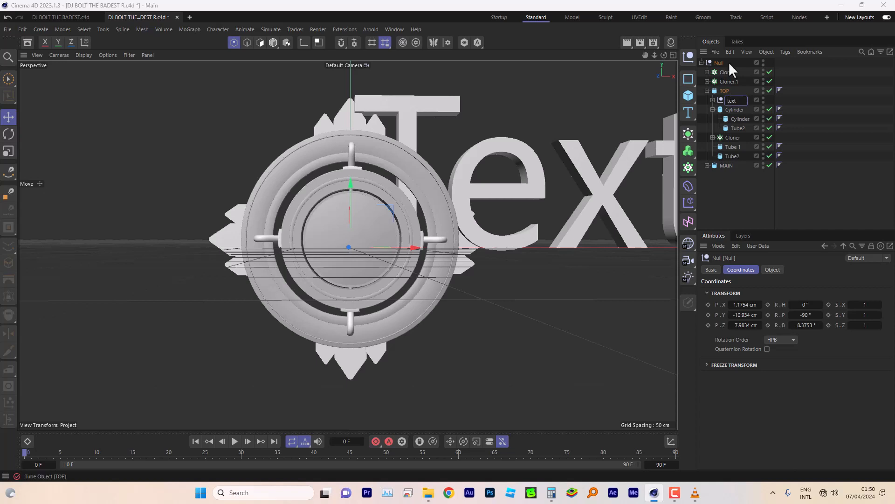
{"action": "key", "text": "Return"}
{"action": "left_click", "coordinate": [731, 203]}
{"action": "left_click", "coordinate": [712, 99]}
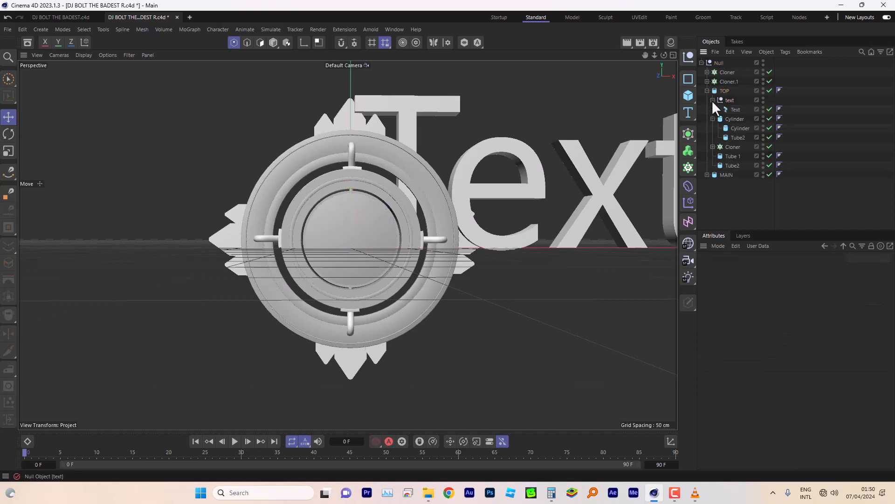
Check the emblem lettering in the TEST.mp4 reference video in VLC, and rename the Text object as "dj".
{"action": "left_click", "coordinate": [735, 109]}
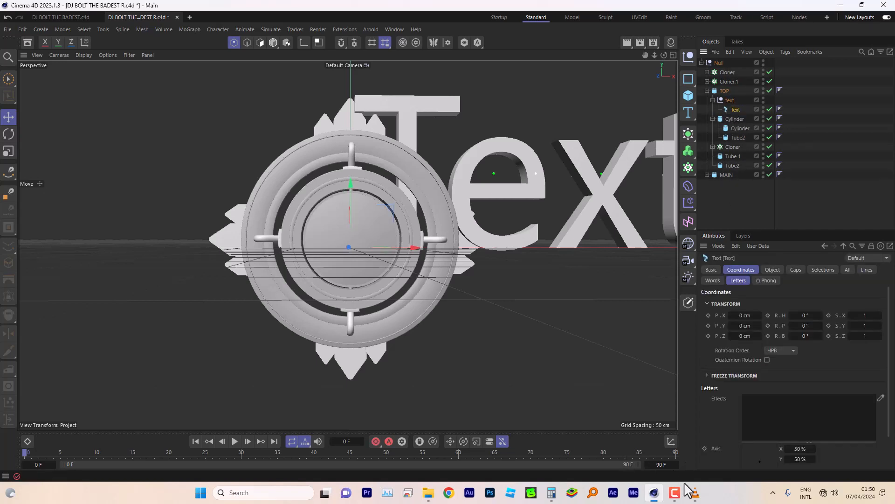
{"action": "mouse_move", "coordinate": [693, 492]}
{"action": "left_click", "coordinate": [729, 435]}
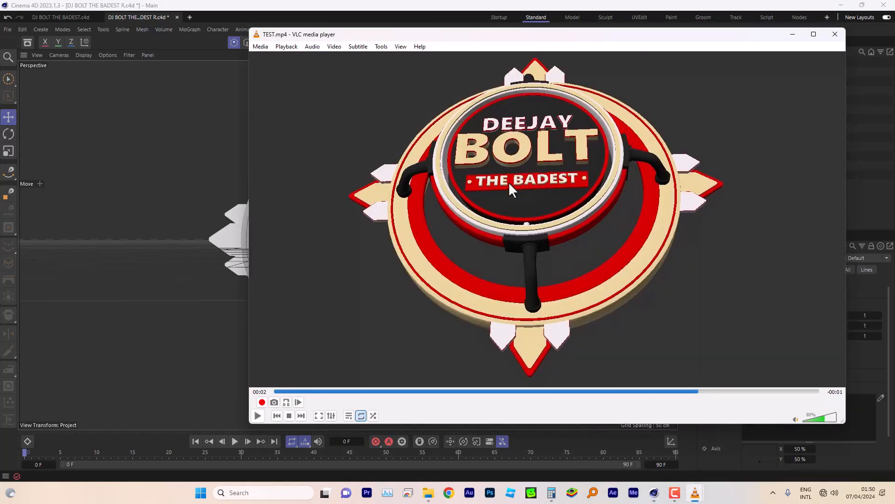
{"action": "left_click", "coordinate": [536, 4]}
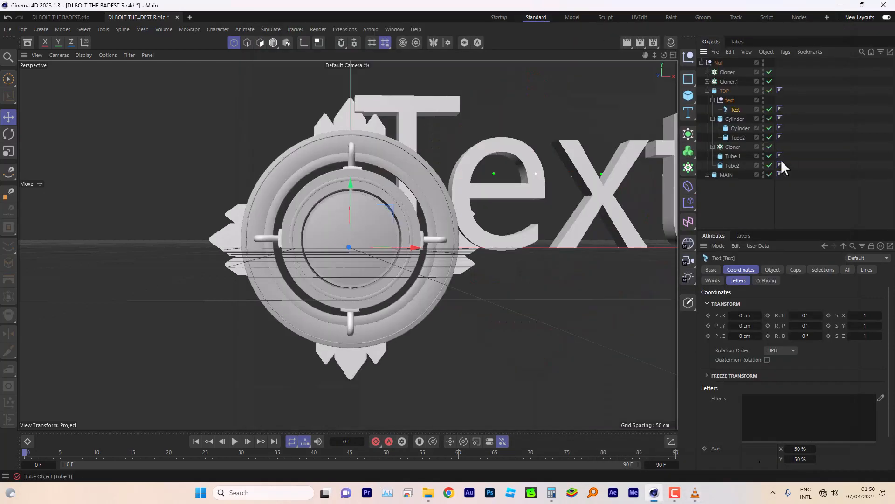
{"action": "double_click", "coordinate": [735, 109]}
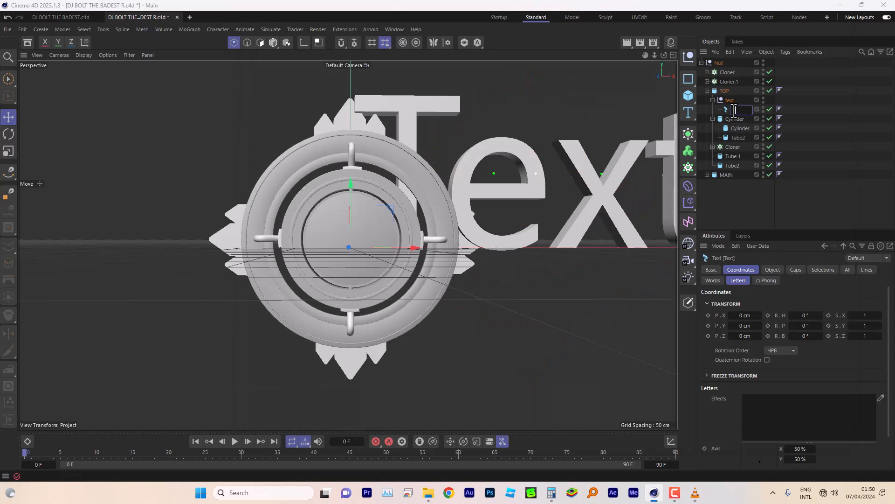
{"action": "type", "text": "dj"}
{"action": "left_click", "coordinate": [799, 109]}
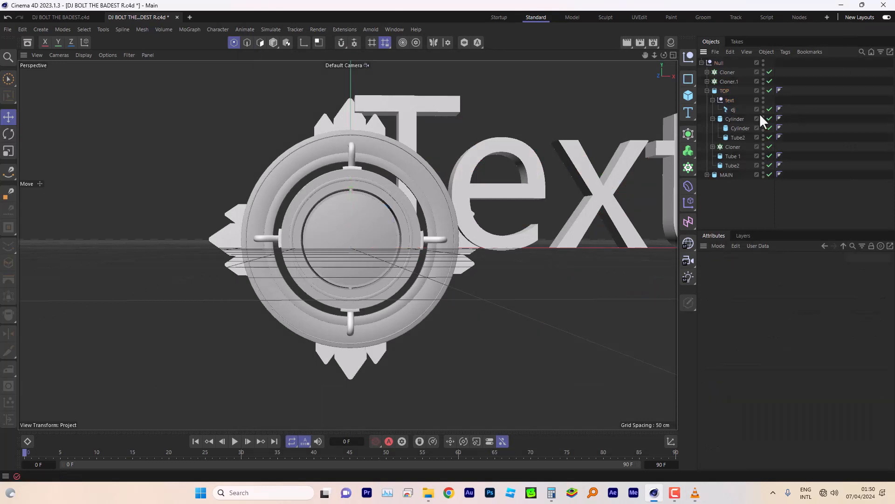
Set the dj text's alignment to Middle and move it along its Z axis to the front of the emblem's top disc.
{"action": "left_click", "coordinate": [732, 111]}
{"action": "left_click", "coordinate": [773, 271]}
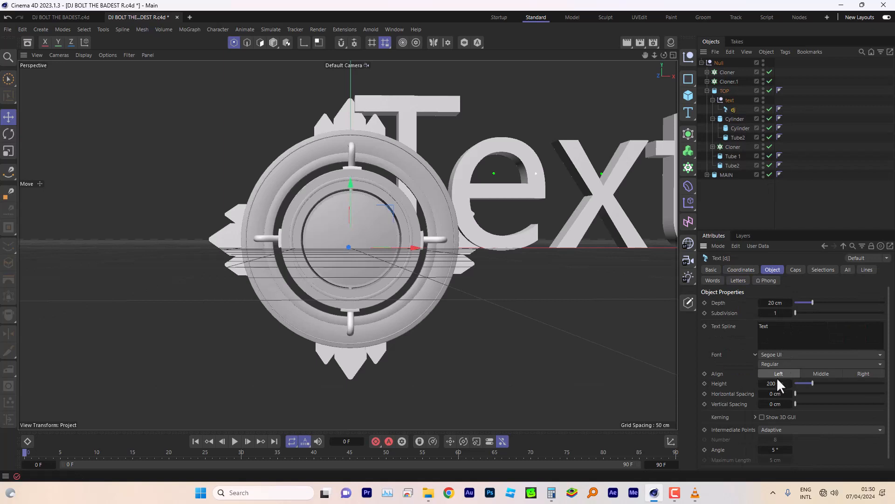
{"action": "left_click", "coordinate": [822, 376]}
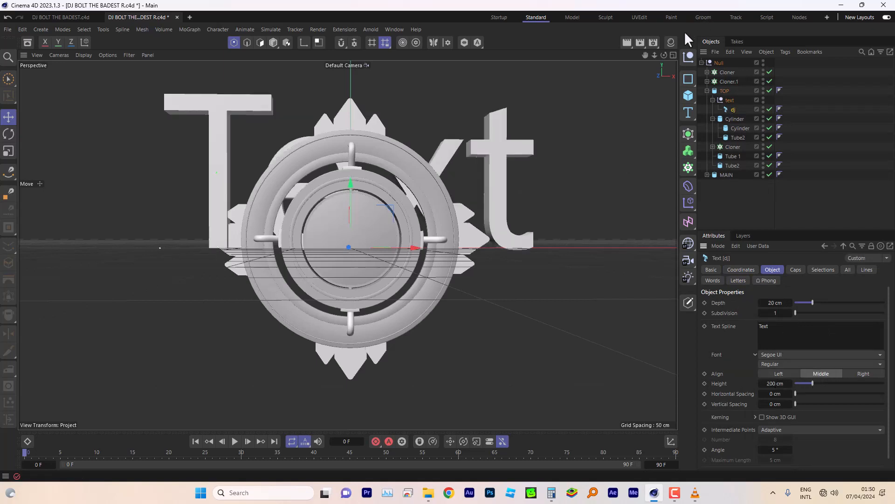
{"action": "left_click_drag", "start_coordinate": [664, 55], "coordinate": [784, 69]}
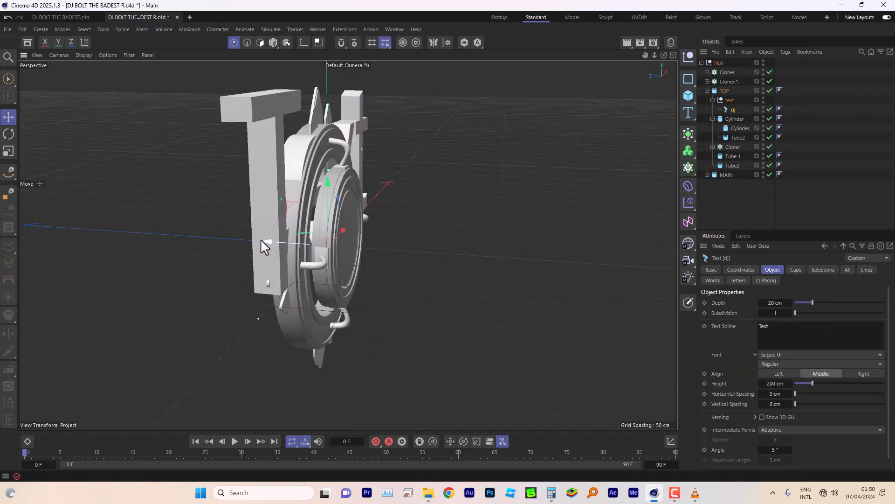
{"action": "left_click_drag", "start_coordinate": [261, 238], "coordinate": [293, 245], "text": "alt"}
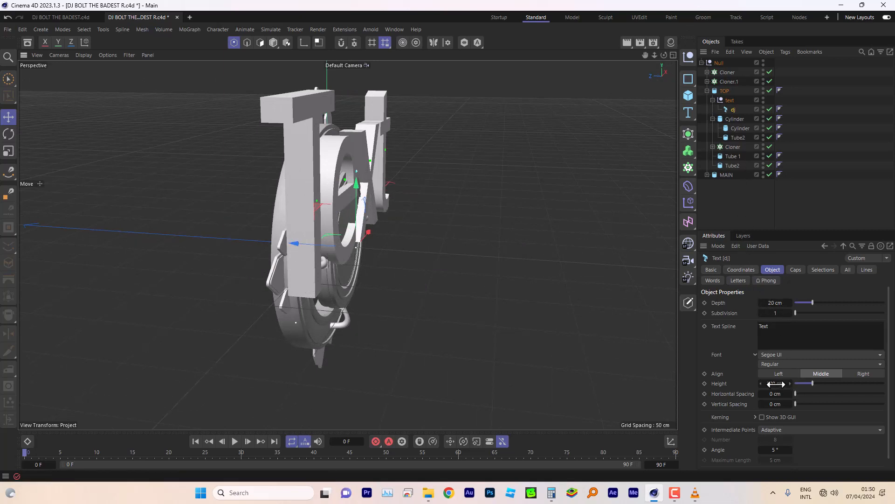
Set the dj text's height to 29 cm and its depth to 3 cm.
{"action": "left_click_drag", "start_coordinate": [776, 383], "coordinate": [764, 384]}
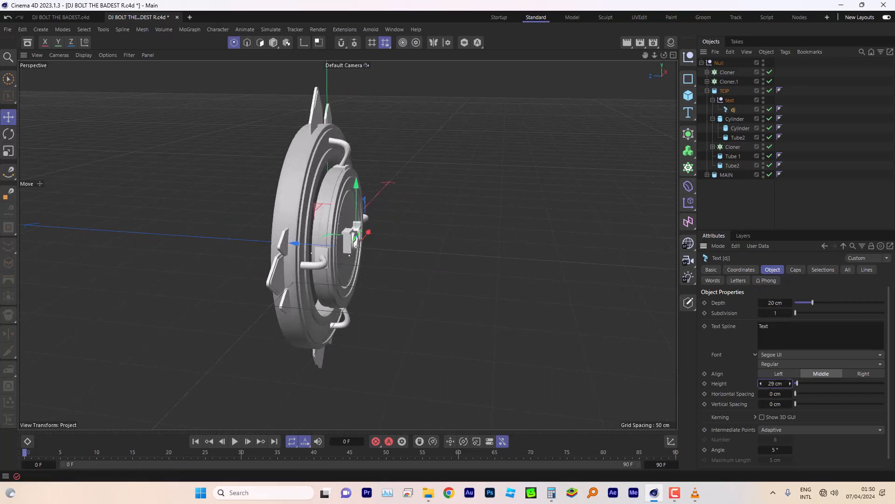
{"action": "left_click_drag", "start_coordinate": [778, 303], "coordinate": [761, 303]}
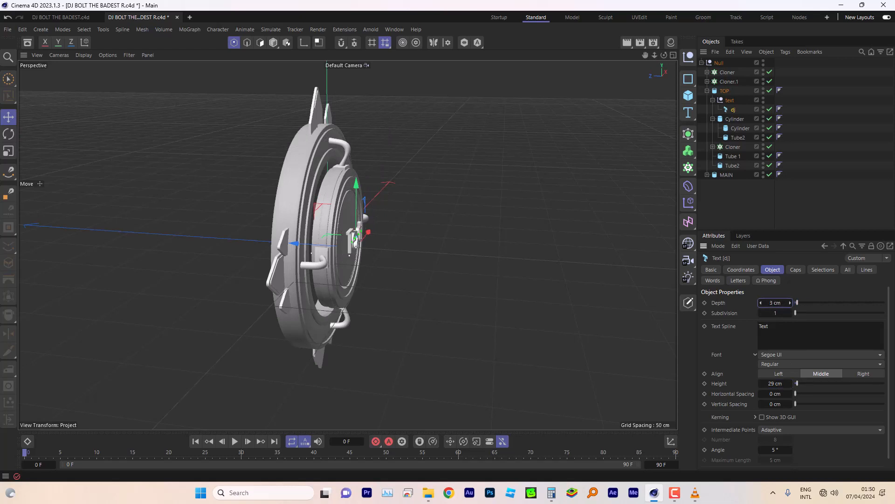
In the Front view, raise the dj text along its Y axis into the upper half of the inner circle.
{"action": "left_click", "coordinate": [673, 54]}
{"action": "left_click", "coordinate": [672, 246]}
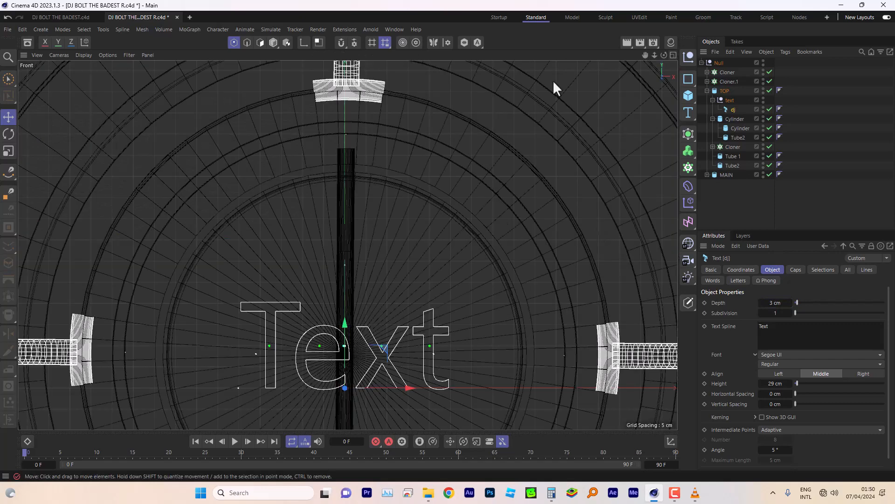
{"action": "mouse_move", "coordinate": [655, 55]}
{"action": "left_mouse_down"}
{"action": "mouse_move", "coordinate": [644, 55]}
{"action": "mouse_move", "coordinate": [654, 55]}
{"action": "left_mouse_up"}
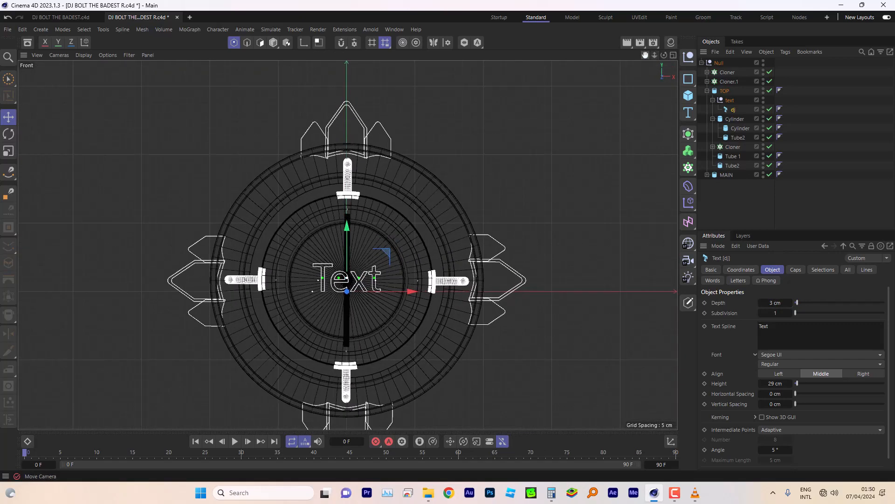
{"action": "scroll", "coordinate": [323, 246], "scroll_direction": "up", "scroll_amount": 5}
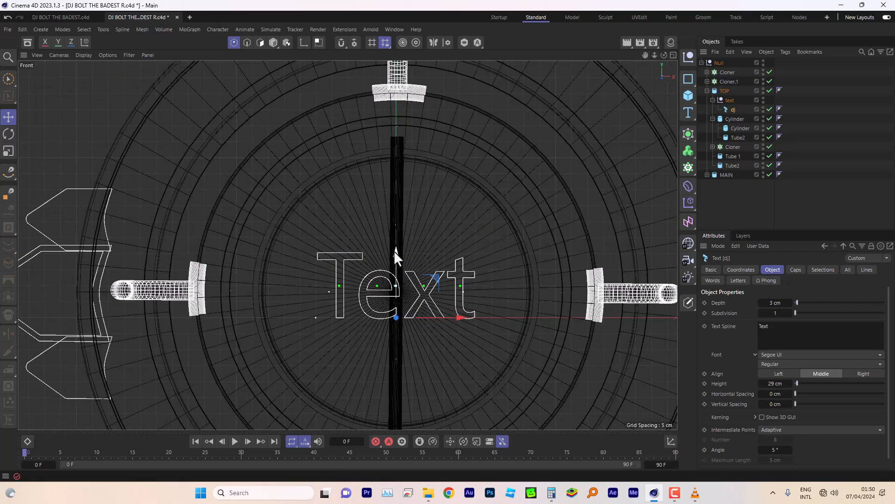
{"action": "left_click_drag", "start_coordinate": [395, 252], "coordinate": [396, 192]}
Replace the dj object's text with "DEEJAY".
{"action": "left_click_drag", "start_coordinate": [776, 333], "coordinate": [610, 312]}
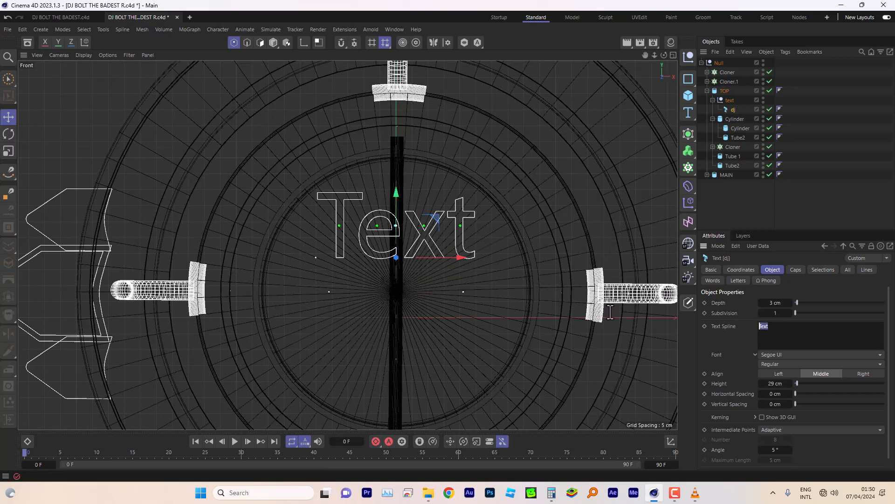
{"action": "key", "text": "e"}
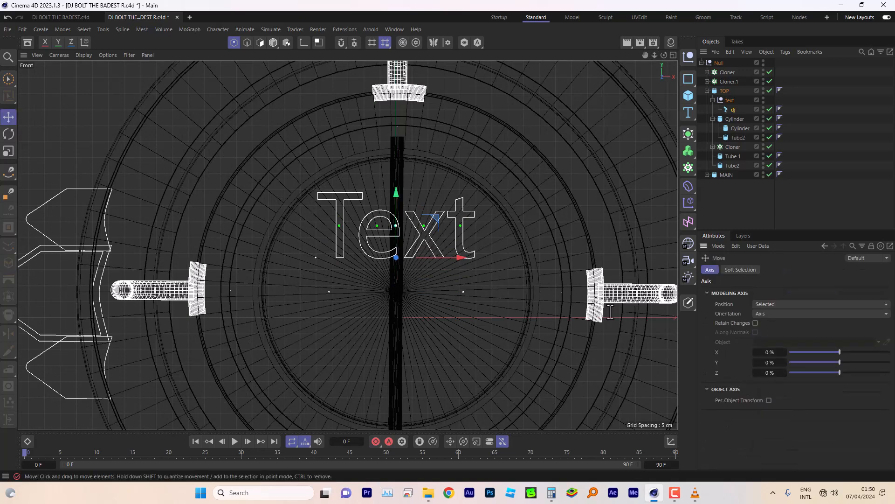
{"action": "left_click", "coordinate": [732, 109]}
{"action": "left_click_drag", "start_coordinate": [783, 332], "coordinate": [717, 322]}
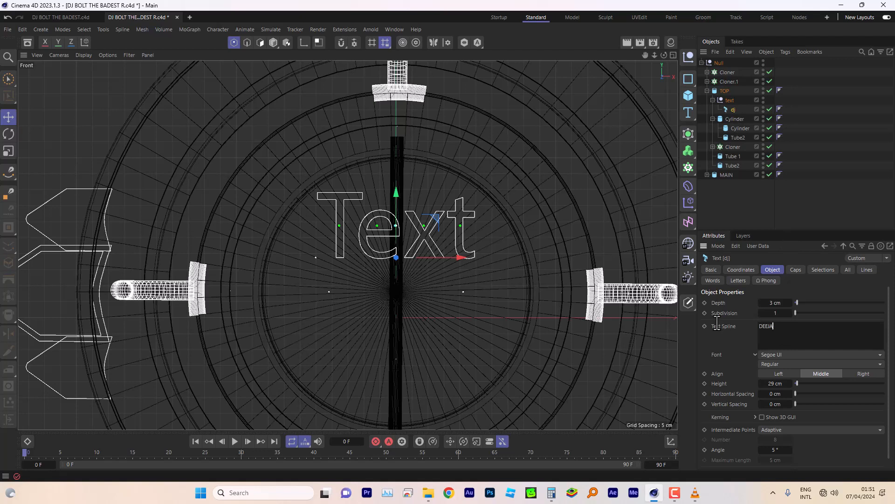
{"action": "left_click", "coordinate": [770, 304]}
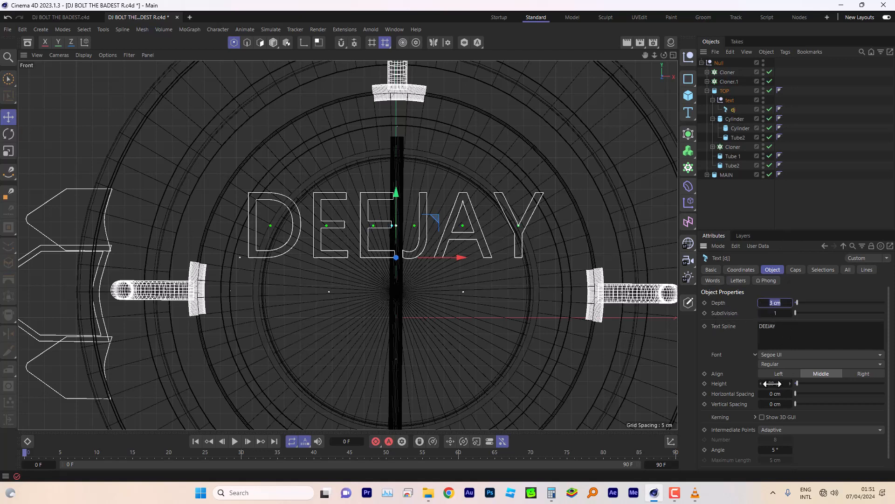
Set the DEEJAY text's height to 18 cm and its font to Segoe UI Black.
{"action": "left_click_drag", "start_coordinate": [773, 384], "coordinate": [768, 384]}
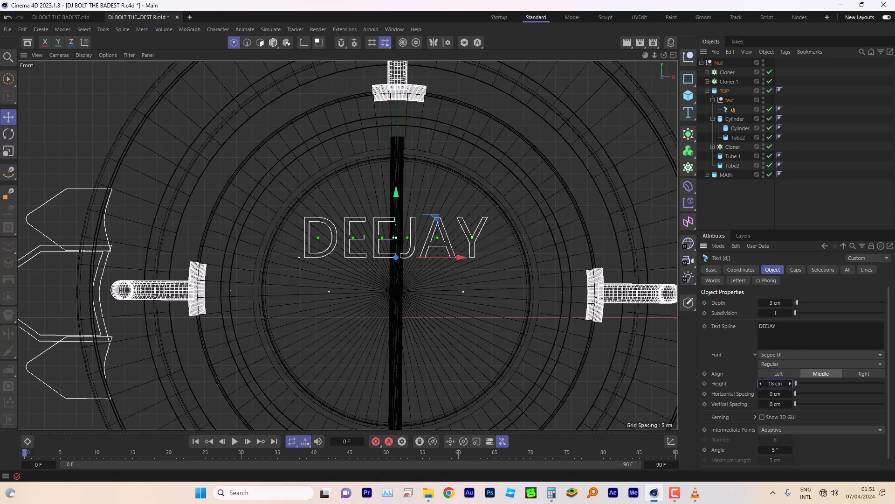
{"action": "left_click", "coordinate": [788, 353]}
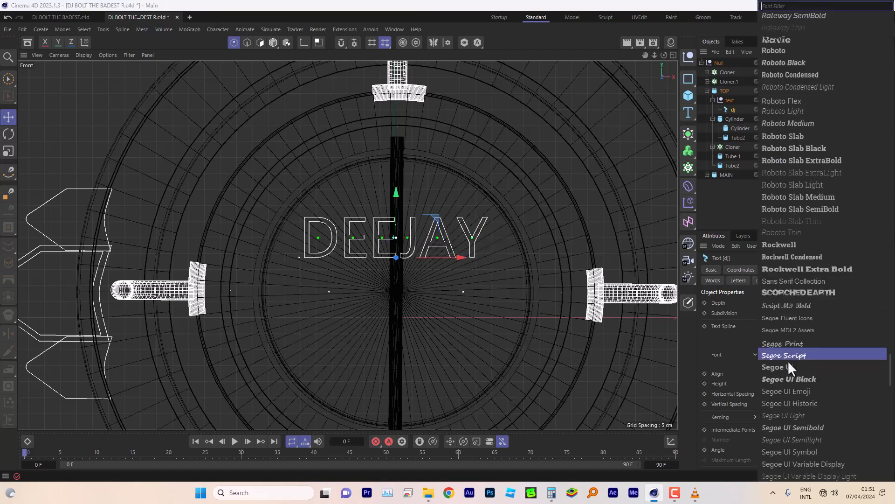
{"action": "left_click", "coordinate": [788, 376]}
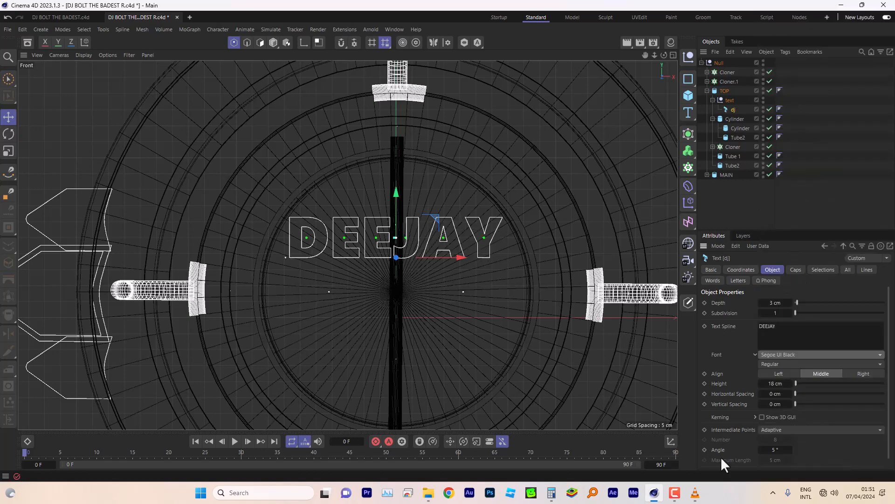
Compare the lettering with the TEST.mp4 reference video in VLC, and reduce the DEEJAY text's height to 11 cm.
{"action": "mouse_move", "coordinate": [695, 492]}
{"action": "left_click", "coordinate": [726, 412]}
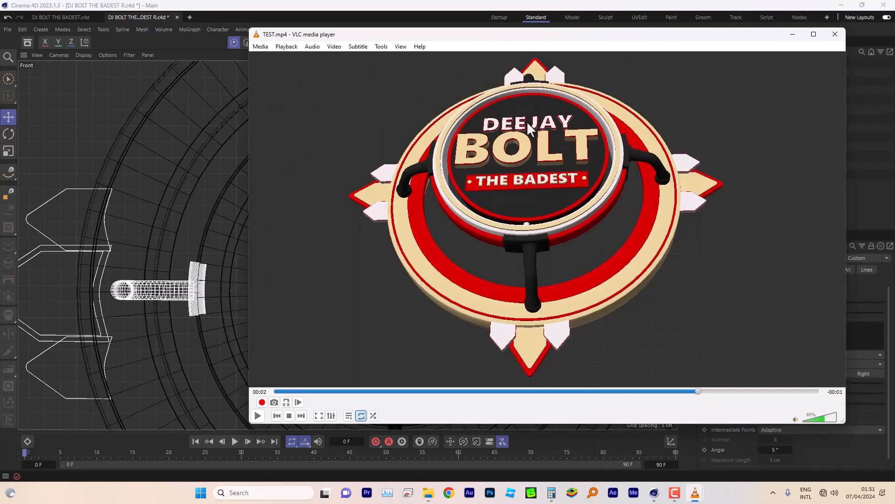
{"action": "left_click", "coordinate": [480, 4]}
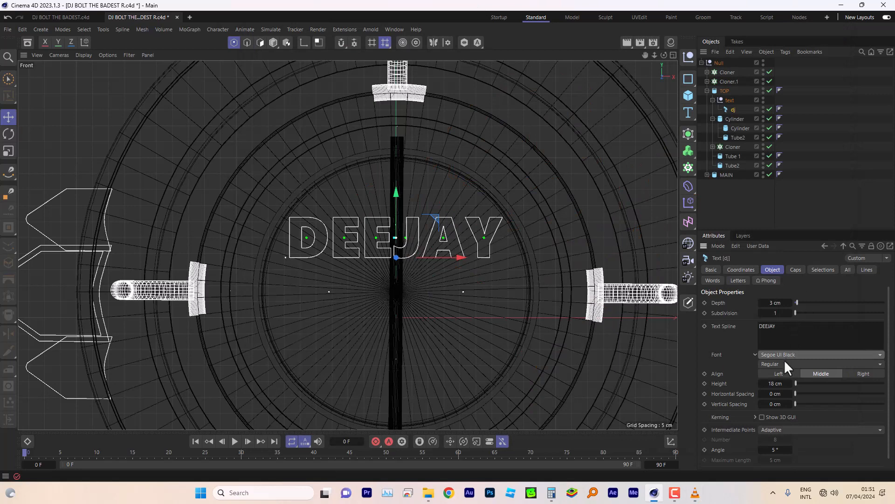
{"action": "double_click", "coordinate": [775, 384]}
{"action": "type", "text": "11"}
{"action": "key", "text": "Return"}
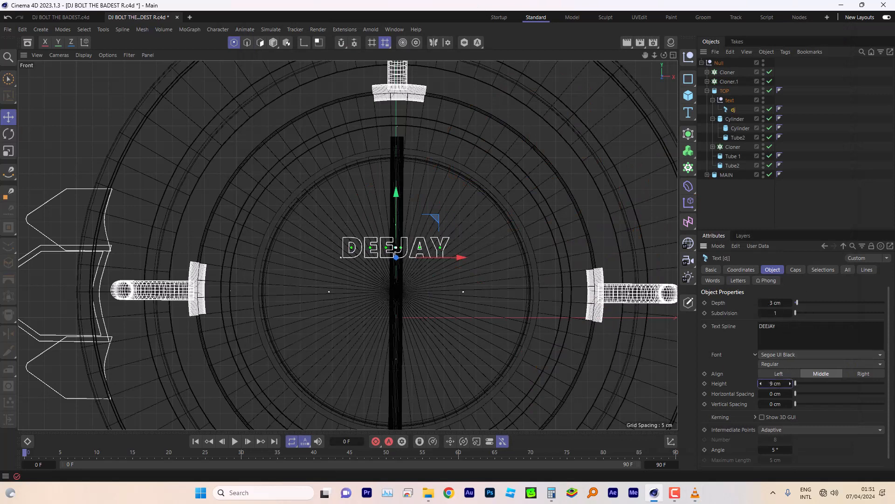
{"action": "mouse_move", "coordinate": [775, 384]}
{"action": "left_mouse_down"}
{"action": "mouse_move", "coordinate": [762, 384]}
{"action": "mouse_move", "coordinate": [775, 383]}
{"action": "left_mouse_up"}
Duplicate the DEEJAY text below the original and rename the copy as "BOLT".
{"action": "left_click_drag", "start_coordinate": [396, 192], "coordinate": [399, 235]}
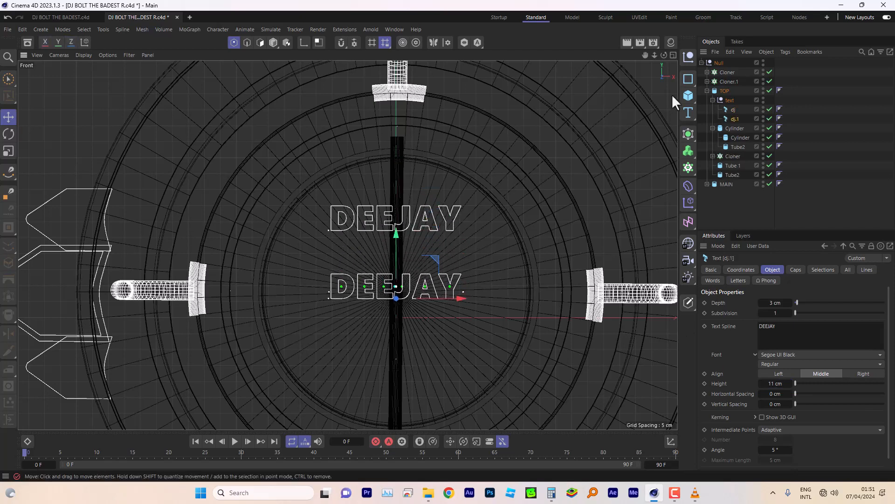
{"action": "double_click", "coordinate": [735, 119]}
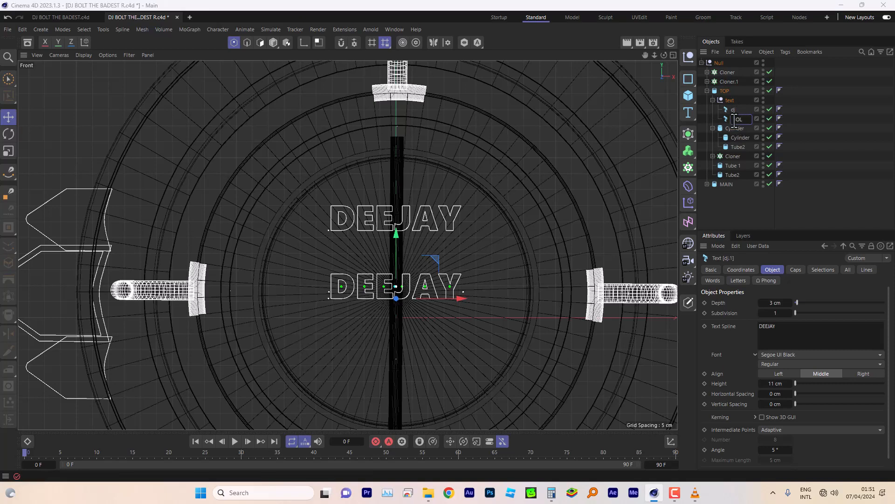
{"action": "type", "text": "BOLT"}
Change the BOLT object's text to "BOLT" and set its height to 28 cm.
{"action": "double_click", "coordinate": [785, 325]}
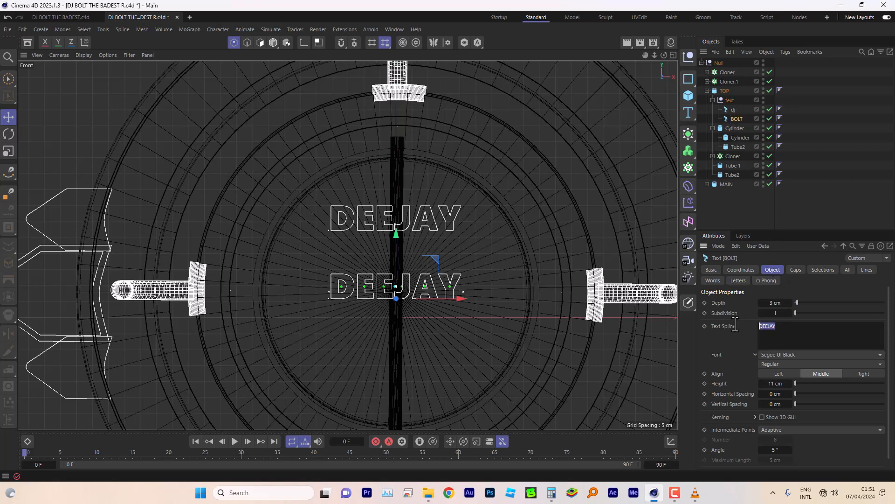
{"action": "type", "text": "BOLT"}
{"action": "left_click", "coordinate": [770, 312]}
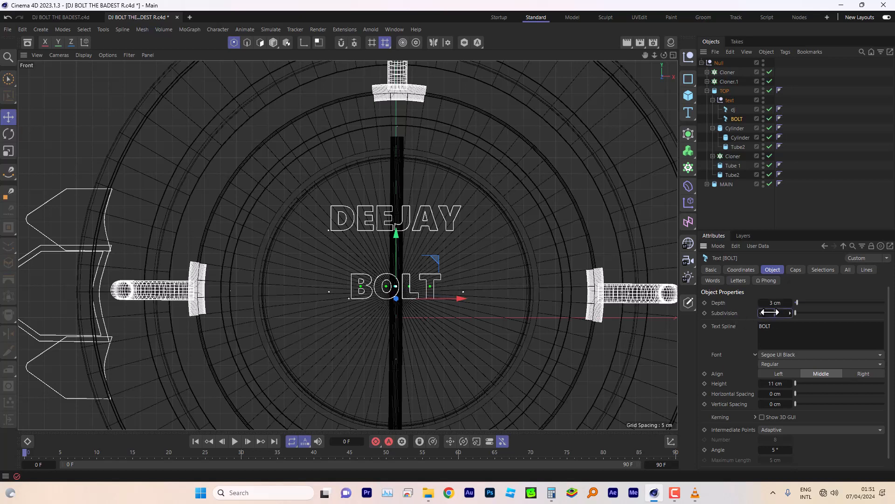
{"action": "mouse_move", "coordinate": [777, 384]}
{"action": "left_mouse_down"}
{"action": "mouse_move", "coordinate": [813, 384]}
{"action": "mouse_move", "coordinate": [793, 384]}
{"action": "left_mouse_up"}
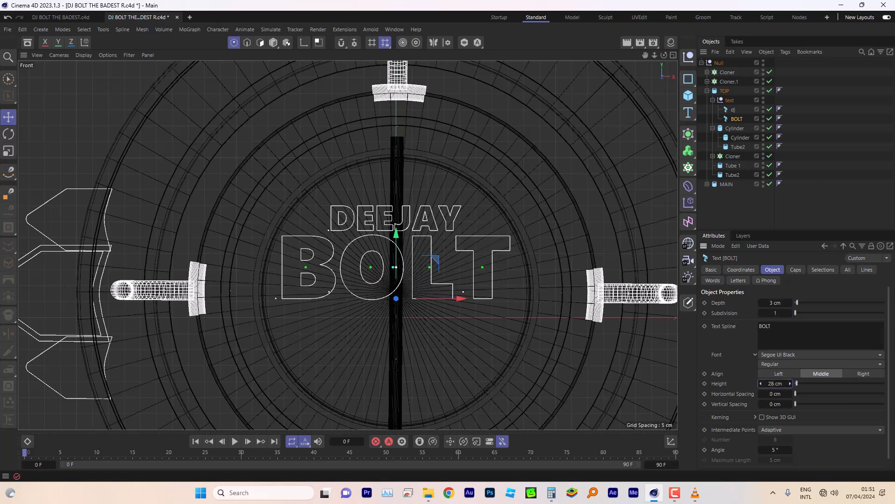
Adjust the DEEJAY and BOLT texts along the Y axis so the two lines sit spaced apart inside the inner circle.
{"action": "left_click_drag", "start_coordinate": [394, 241], "coordinate": [395, 251]}
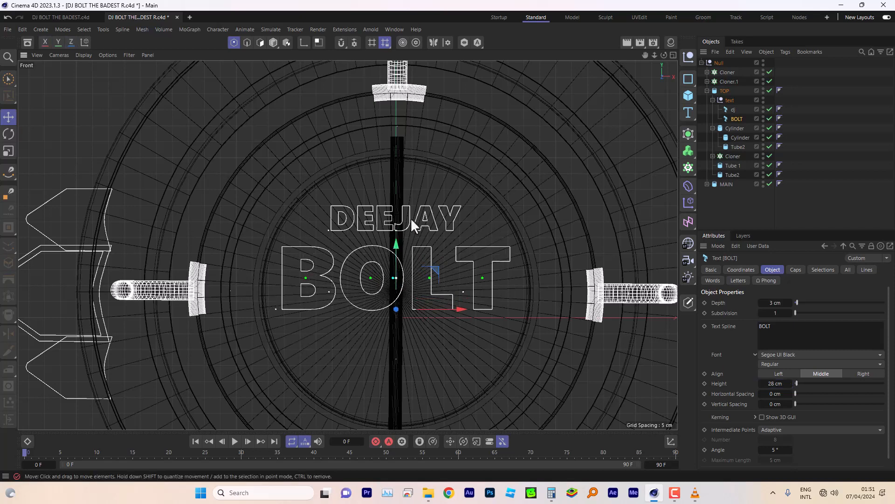
{"action": "left_click", "coordinate": [733, 109]}
{"action": "left_click_drag", "start_coordinate": [397, 162], "coordinate": [396, 148]}
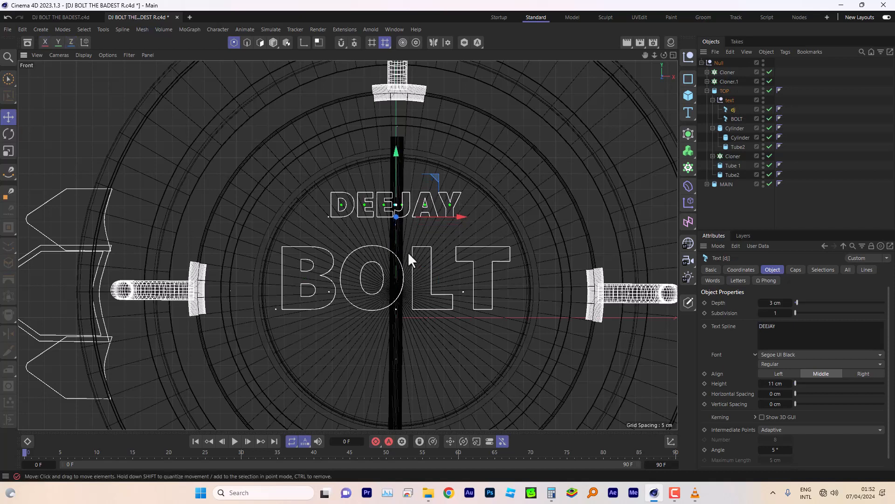
{"action": "left_click", "coordinate": [734, 117]}
{"action": "left_click_drag", "start_coordinate": [398, 239], "coordinate": [396, 237]}
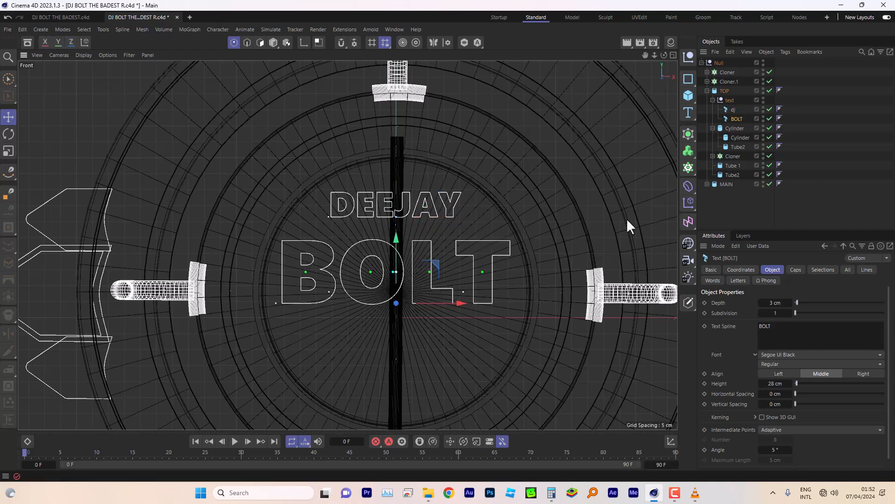
Add a Cube primitive to the scene.
{"action": "left_click", "coordinate": [687, 94]}
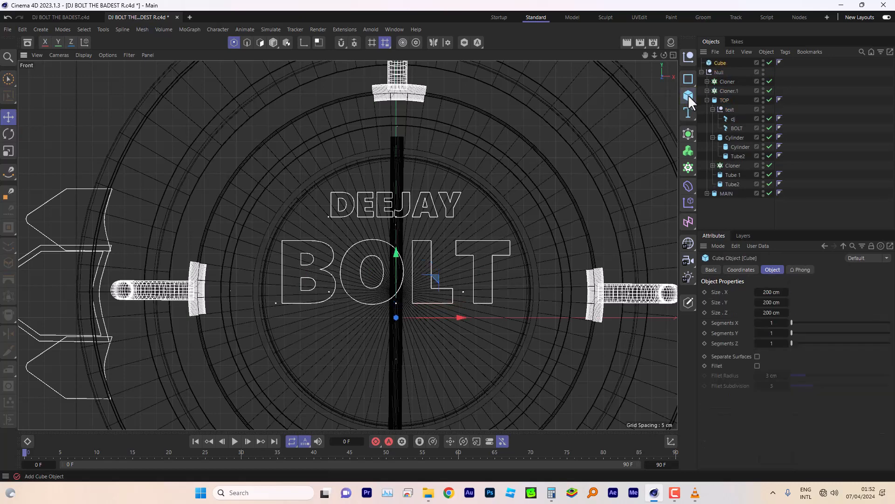
{"action": "scroll", "coordinate": [455, 220], "scroll_direction": "down", "scroll_amount": 5}
{"action": "scroll", "coordinate": [455, 220], "scroll_direction": "down", "scroll_amount": 2}
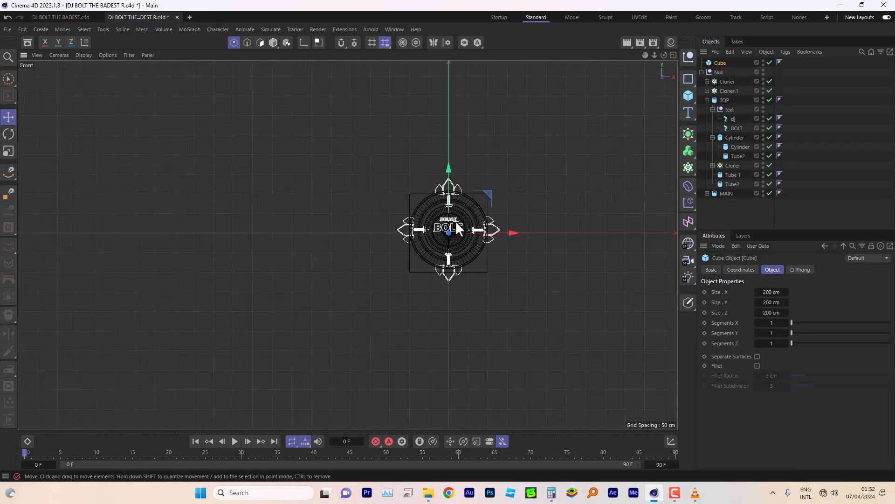
{"action": "scroll", "coordinate": [455, 221], "scroll_direction": "up", "scroll_amount": 6}
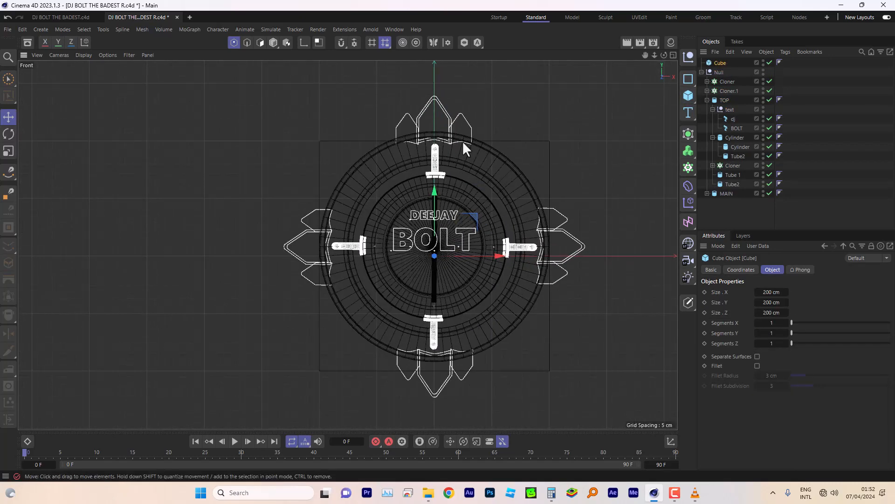
Resize the cube into a flat horizontal bar about 95 cm wide and 24 cm high, with a Z size of 2 cm.
{"action": "left_click", "coordinate": [274, 42]}
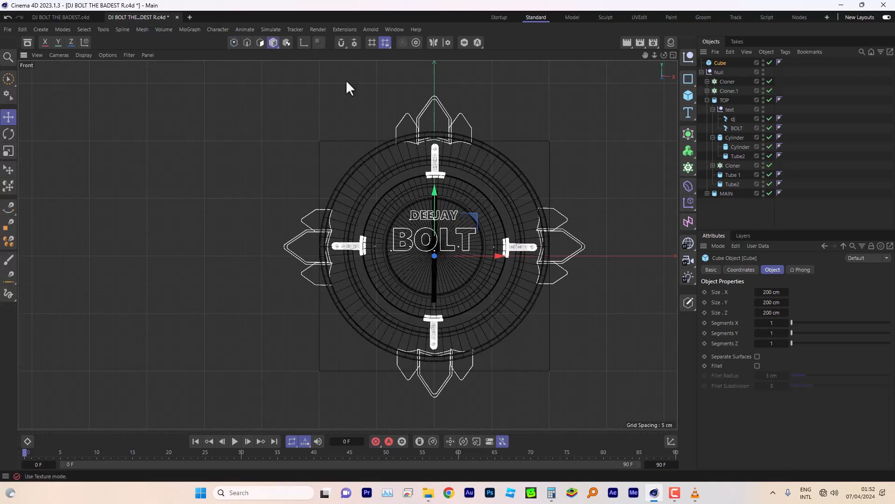
{"action": "left_click_drag", "start_coordinate": [435, 139], "coordinate": [441, 241]}
{"action": "left_click_drag", "start_coordinate": [548, 256], "coordinate": [489, 256]}
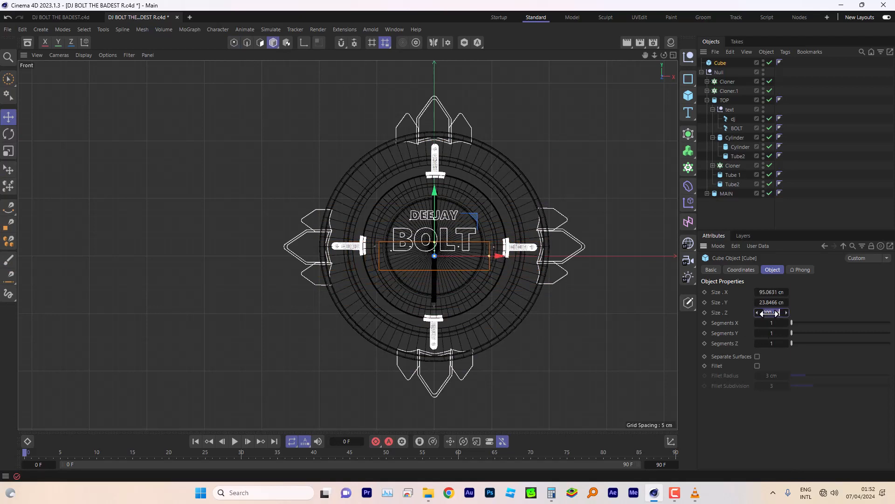
{"action": "type", "text": "2"}
{"action": "left_click", "coordinate": [772, 302]}
Shrink the cube to about 65.5 cm wide and 12.3 cm high and position it just below the BOLT text.
{"action": "scroll", "coordinate": [455, 255], "scroll_direction": "up", "scroll_amount": 5}
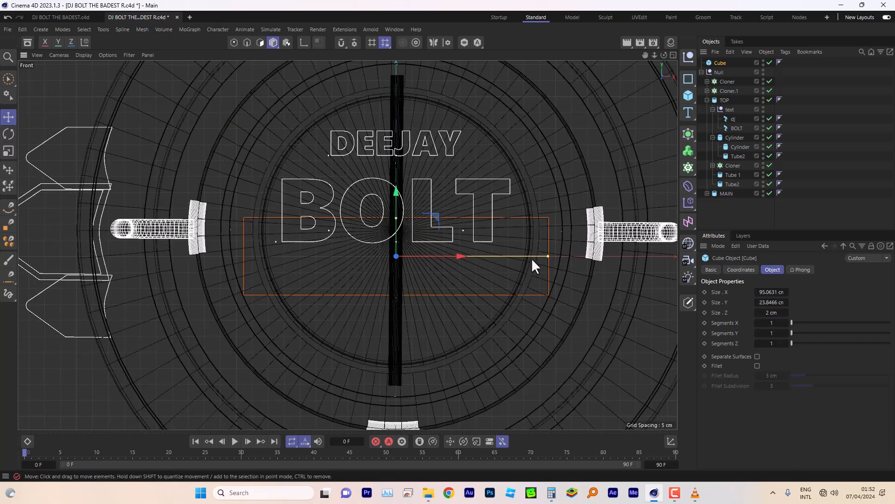
{"action": "left_click_drag", "start_coordinate": [546, 256], "coordinate": [509, 259]}
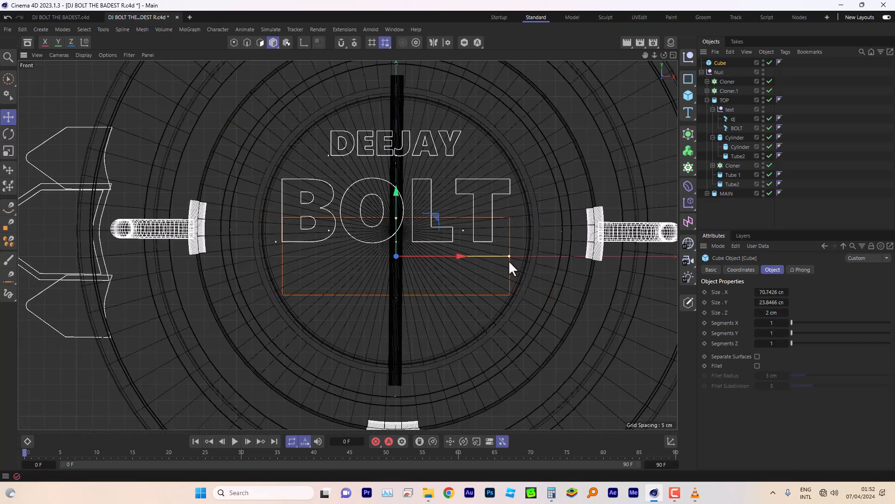
{"action": "mouse_move", "coordinate": [395, 215]}
{"action": "left_mouse_down"}
{"action": "mouse_move", "coordinate": [397, 241]}
{"action": "mouse_move", "coordinate": [396, 198]}
{"action": "mouse_move", "coordinate": [398, 205]}
{"action": "left_mouse_up"}
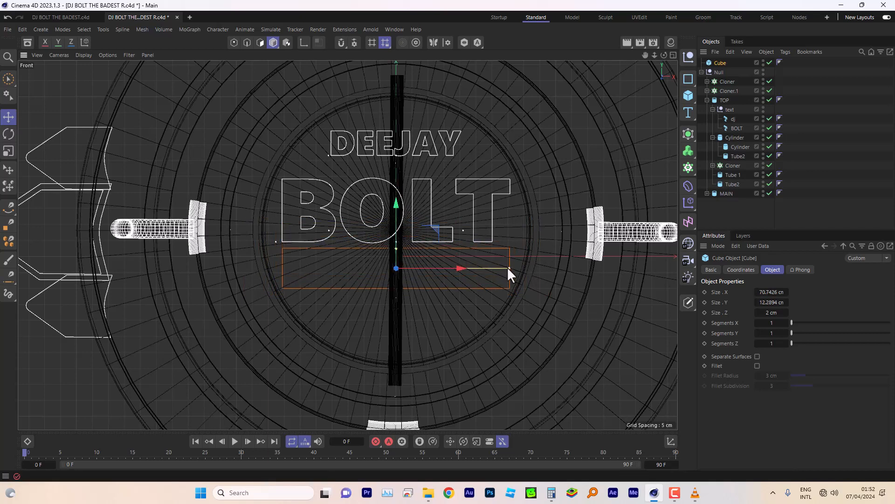
{"action": "left_click_drag", "start_coordinate": [508, 269], "coordinate": [499, 269]}
{"action": "left_click_drag", "start_coordinate": [402, 208], "coordinate": [396, 214]}
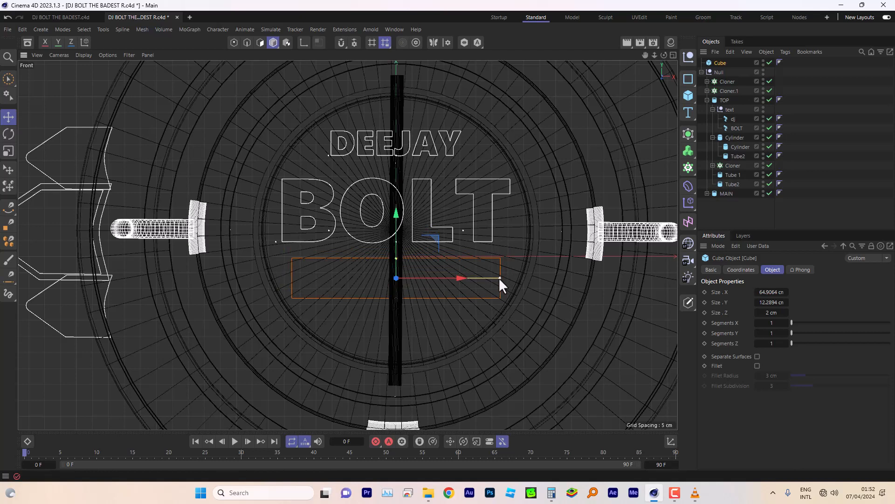
{"action": "left_click_drag", "start_coordinate": [500, 277], "coordinate": [501, 277]}
Place the cube inside the text group and move it along the Z axis to the depth of the lettering.
{"action": "left_click_drag", "start_coordinate": [722, 61], "coordinate": [737, 111]}
{"action": "left_click", "coordinate": [673, 55]}
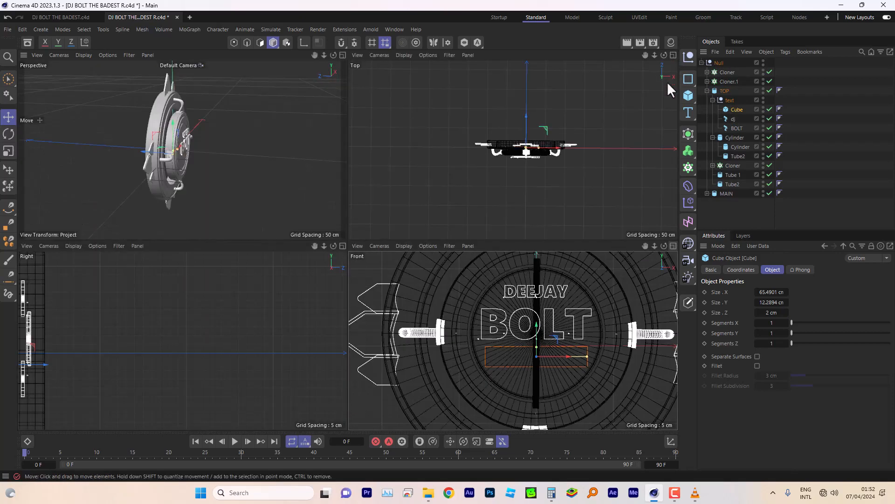
{"action": "scroll", "coordinate": [534, 154], "scroll_direction": "up", "scroll_amount": 5}
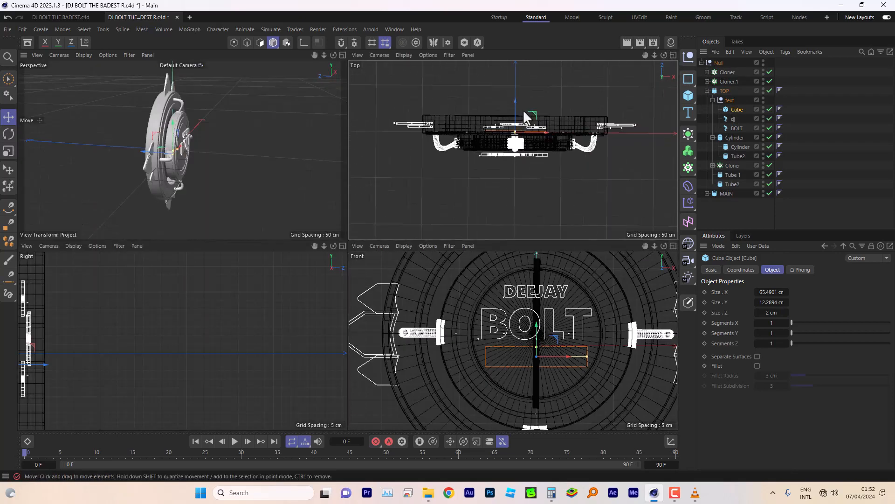
{"action": "left_click_drag", "start_coordinate": [514, 106], "coordinate": [514, 120]}
{"action": "scroll", "coordinate": [504, 148], "scroll_direction": "up", "scroll_amount": 8}
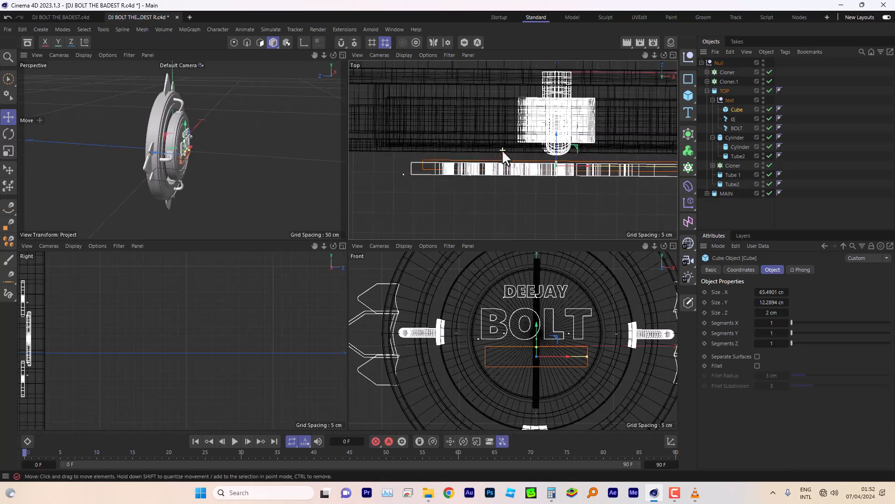
Try a Z size of 0.5 cm on the cube and set it back to 2 cm.
{"action": "left_click_drag", "start_coordinate": [763, 314], "coordinate": [757, 312]}
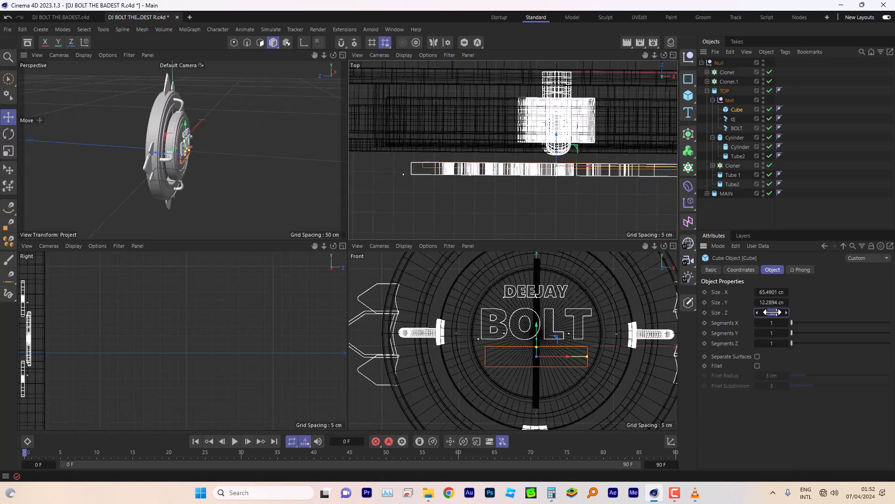
{"action": "left_click", "coordinate": [771, 302]}
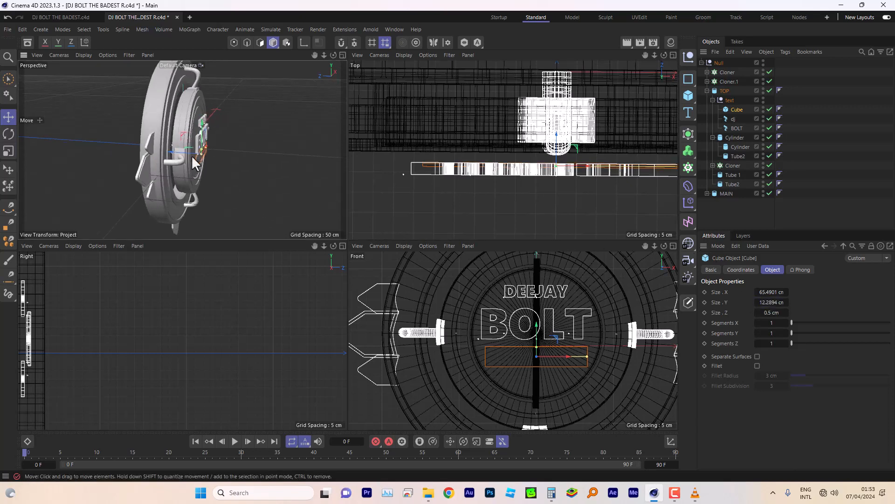
{"action": "scroll", "coordinate": [203, 155], "scroll_direction": "up", "scroll_amount": 6}
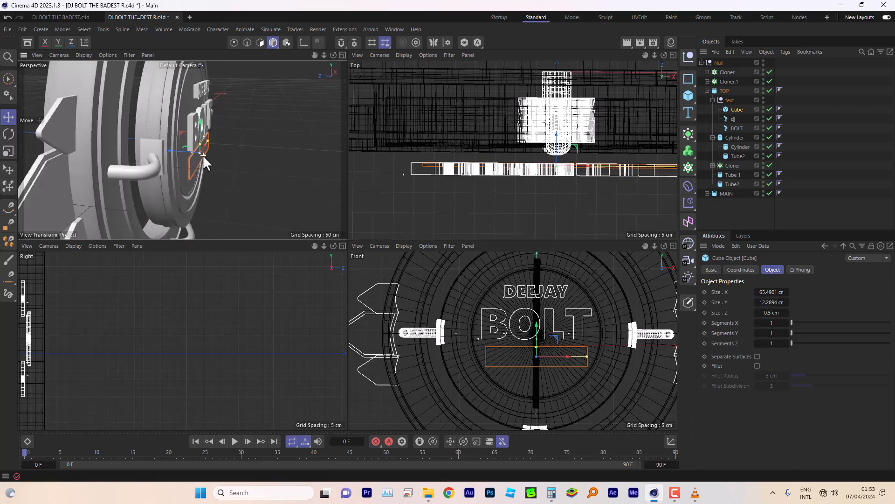
{"action": "left_click", "coordinate": [765, 322]}
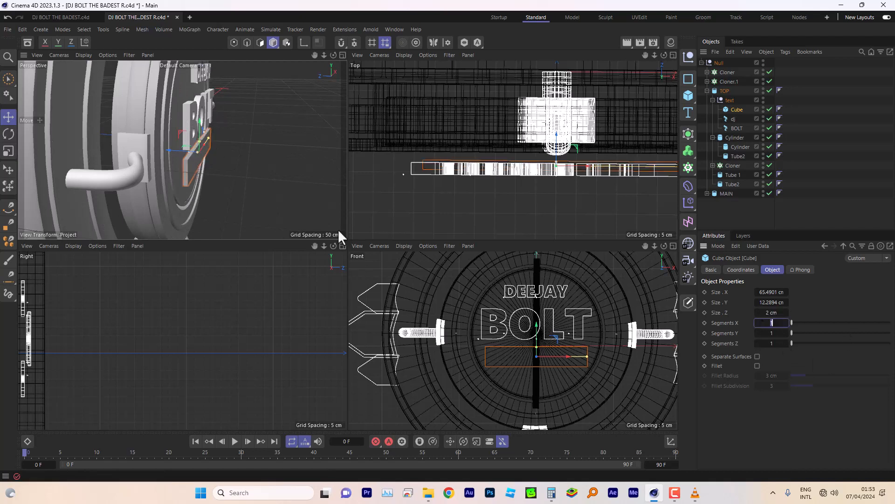
Move the cube and the BOLT and DEEJAY texts back along the Z axis onto the face of the inner disc.
{"action": "left_click_drag", "start_coordinate": [167, 149], "coordinate": [164, 131]}
{"action": "left_click", "coordinate": [188, 110]}
{"action": "left_click", "coordinate": [197, 71]}
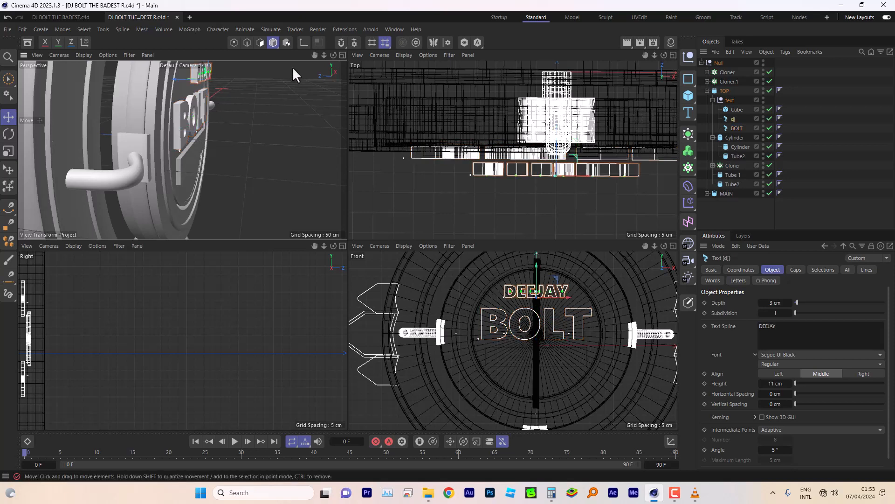
{"action": "left_click_drag", "start_coordinate": [314, 55], "coordinate": [317, 74]}
{"action": "left_click_drag", "start_coordinate": [177, 96], "coordinate": [164, 102]}
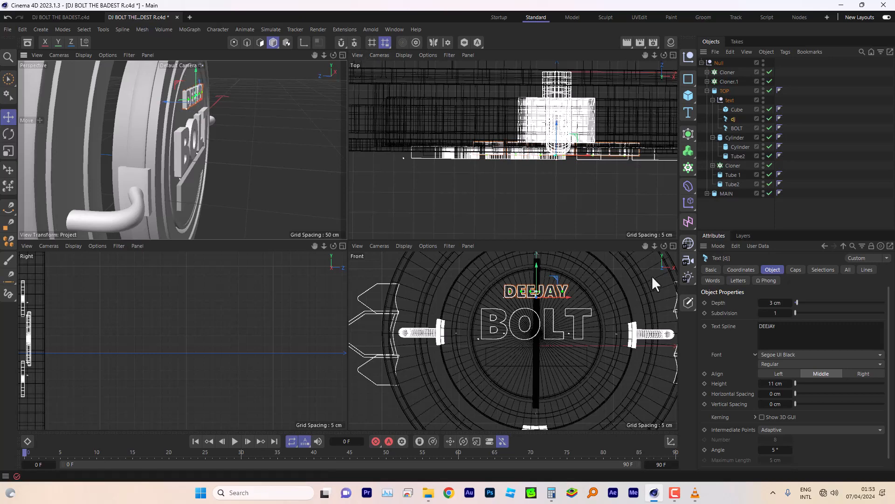
Duplicate the DEEJAY text below BOLT over the cube and rename the copy as "BADEST".
{"action": "left_click", "coordinate": [673, 246]}
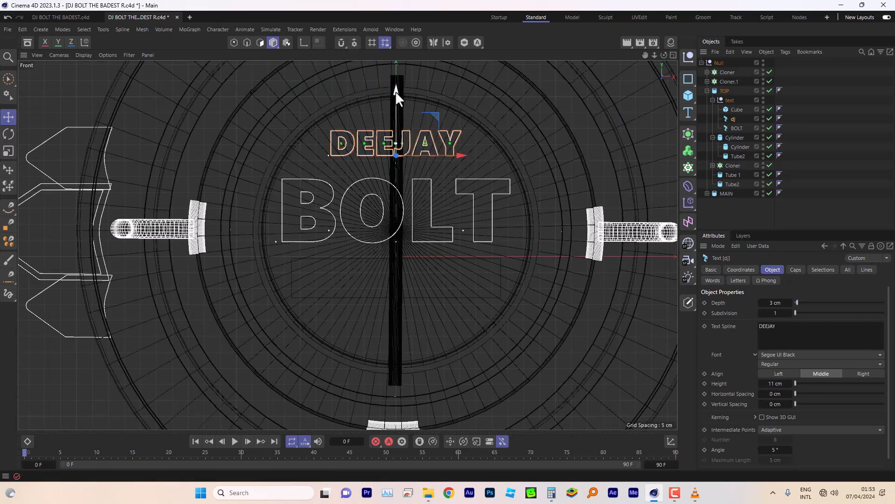
{"action": "left_click_drag", "start_coordinate": [396, 91], "coordinate": [405, 225]}
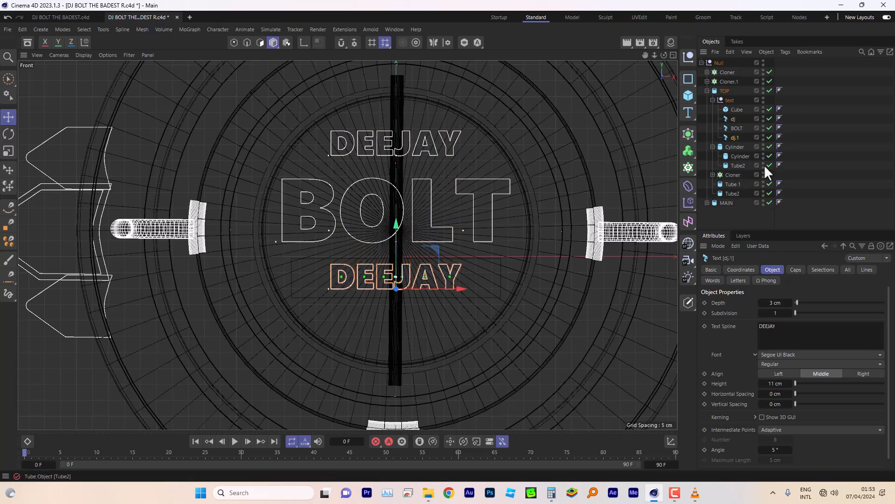
{"action": "double_click", "coordinate": [735, 137]}
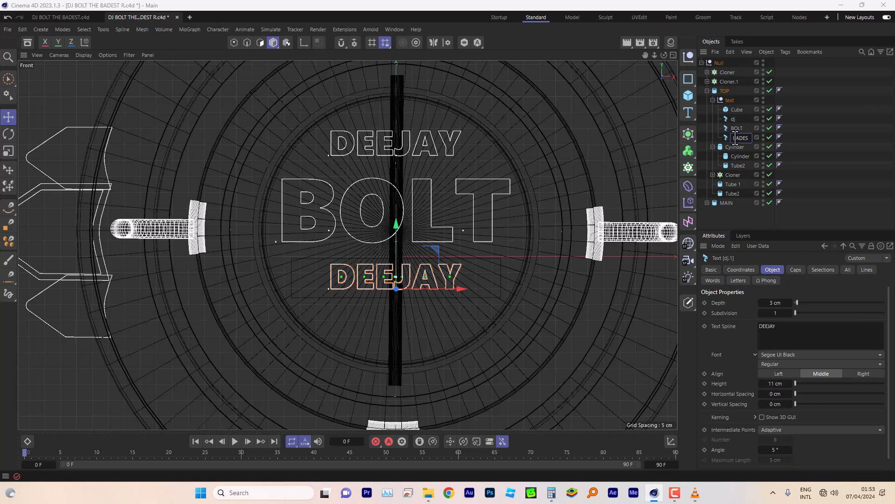
Change the BADEST object's text to "THE BADEST", set its height to 9 cm and nudge it vertically within the bar.
{"action": "left_click_drag", "start_coordinate": [780, 326], "coordinate": [710, 324]}
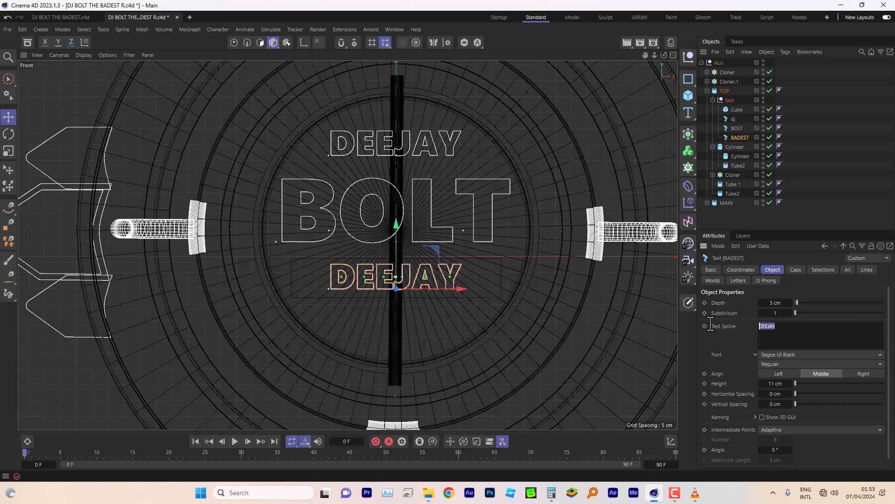
{"action": "type", "text": "t"}
{"action": "left_click", "coordinate": [769, 312]}
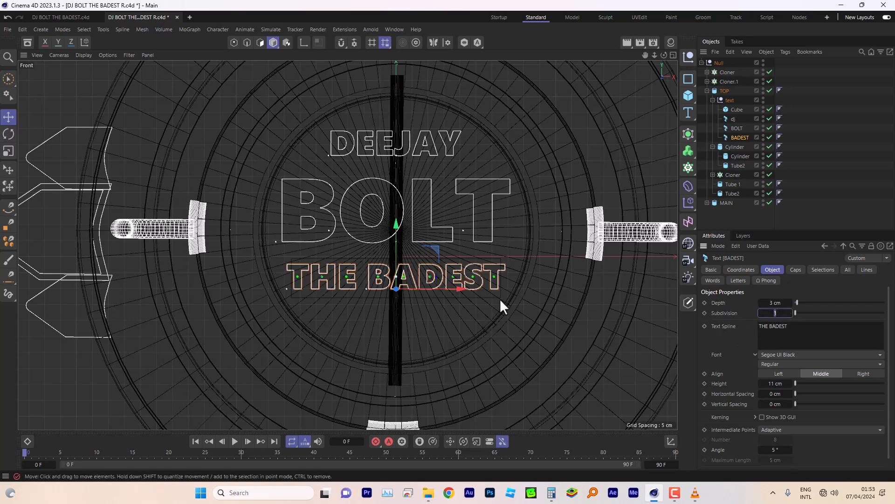
{"action": "left_click_drag", "start_coordinate": [780, 384], "coordinate": [759, 382]}
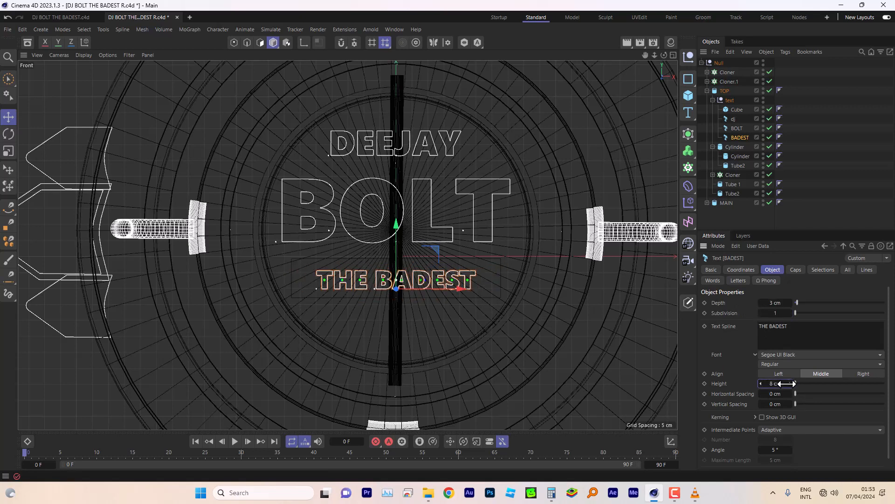
{"action": "left_click", "coordinate": [790, 382]}
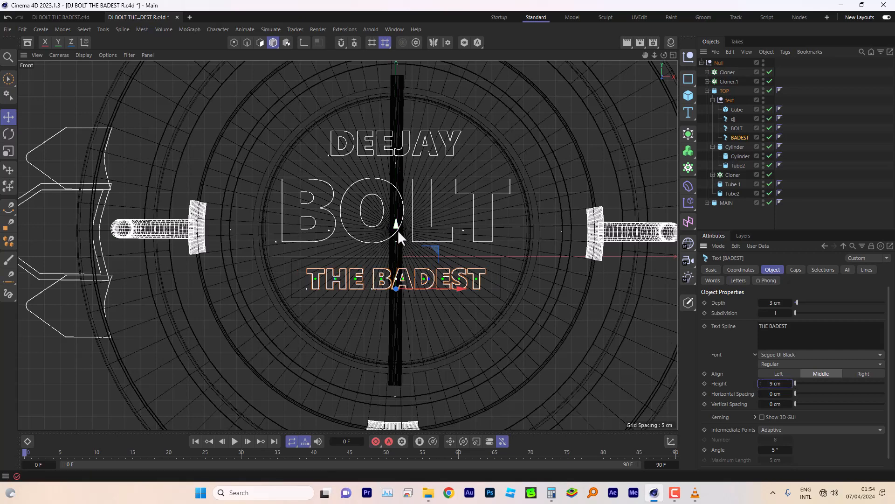
{"action": "left_click_drag", "start_coordinate": [398, 231], "coordinate": [398, 225]}
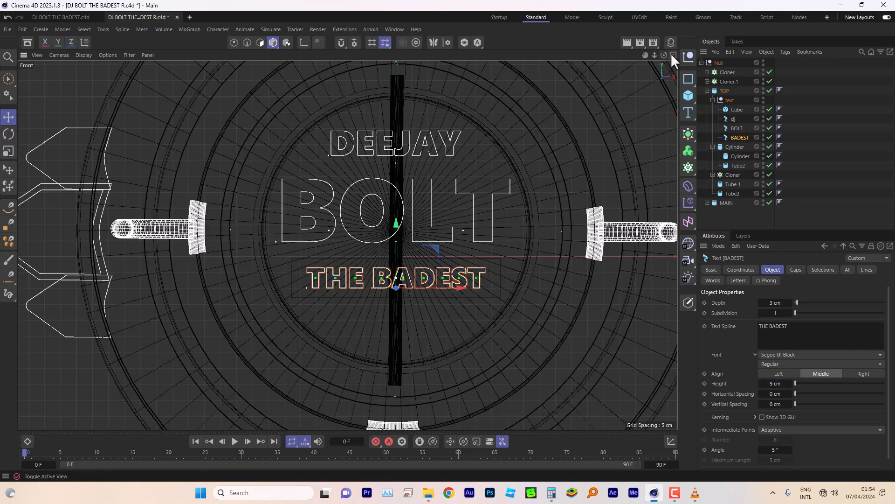
Move THE BADEST text along Z against the cube's front, then nest it under the cube and shift both slightly toward the disc.
{"action": "left_click", "coordinate": [673, 55]}
{"action": "left_click", "coordinate": [342, 56]}
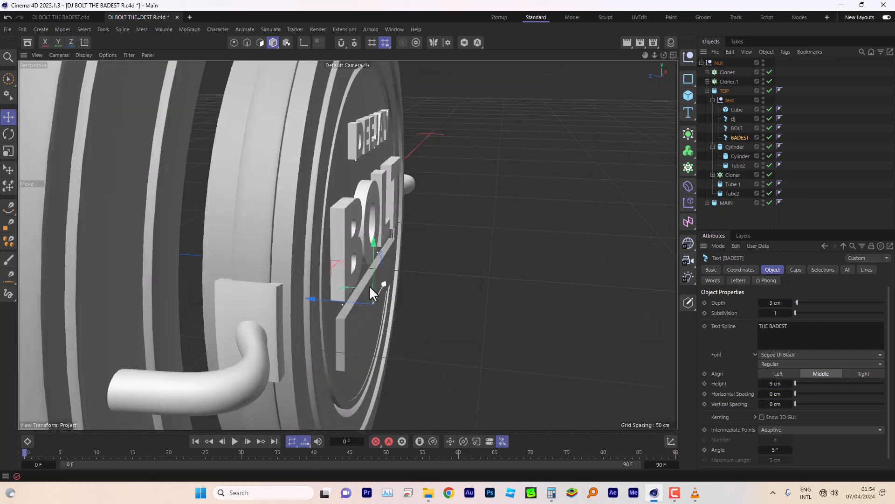
{"action": "left_click_drag", "start_coordinate": [312, 298], "coordinate": [318, 297]}
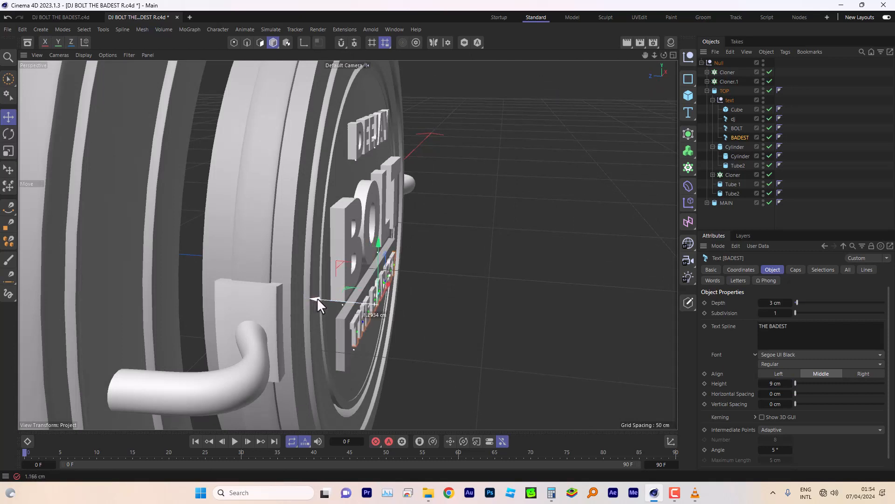
{"action": "left_click_drag", "start_coordinate": [735, 136], "coordinate": [739, 110]}
{"action": "left_click_drag", "start_coordinate": [307, 287], "coordinate": [303, 288]}
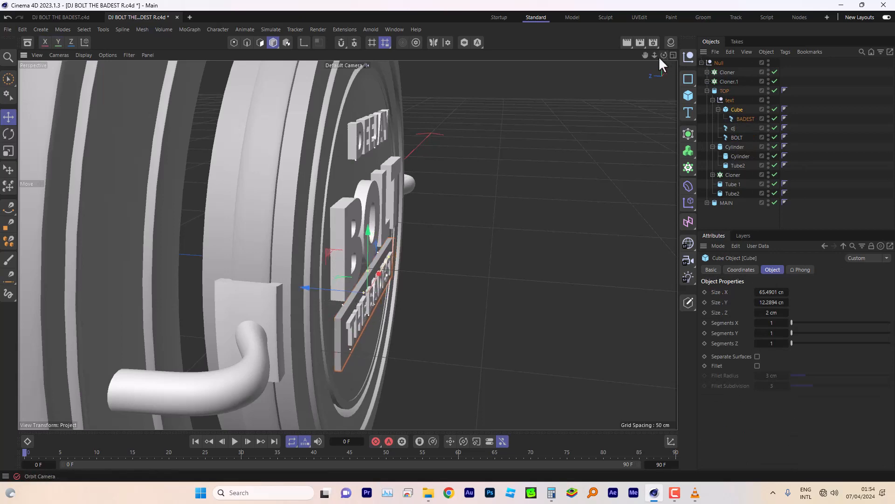
Give the BADEST, dj and BOLT texts a round cap bevel with a size of 0.23 cm.
{"action": "left_click_drag", "start_coordinate": [655, 55], "coordinate": [626, 80]}
{"action": "left_click", "coordinate": [744, 118]}
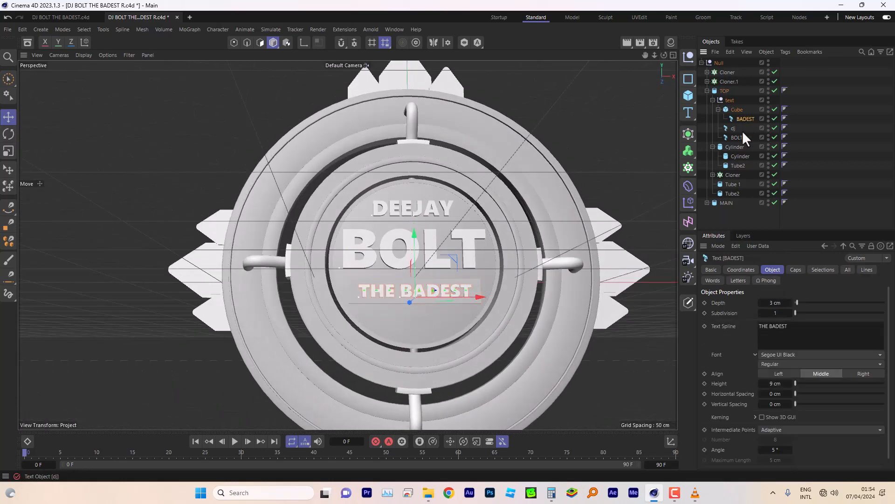
{"action": "left_click", "coordinate": [738, 136], "text": "shift"}
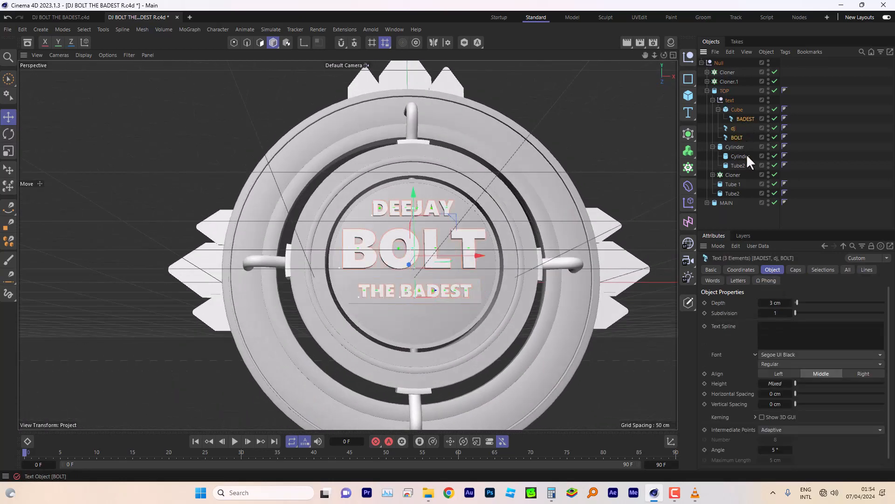
{"action": "left_click", "coordinate": [795, 270]}
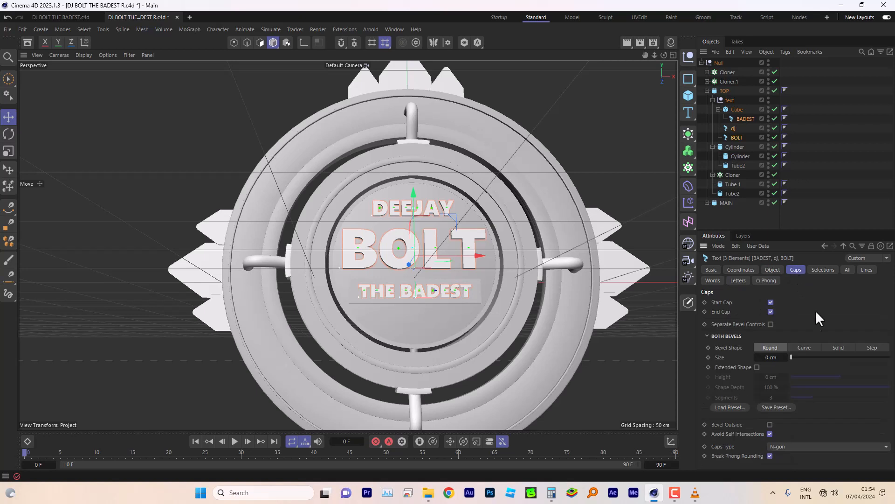
{"action": "left_click", "coordinate": [787, 357]}
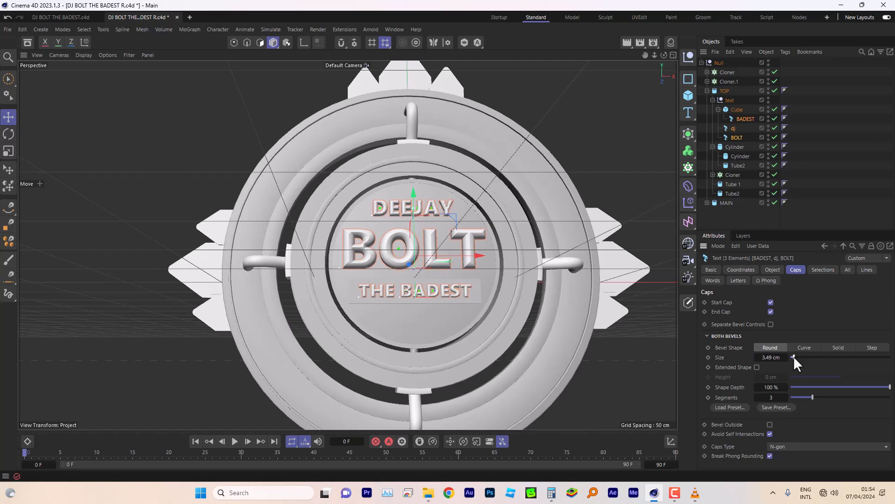
{"action": "left_click_drag", "start_coordinate": [794, 356], "coordinate": [790, 357]}
{"action": "scroll", "coordinate": [424, 226], "scroll_direction": "up", "scroll_amount": 3}
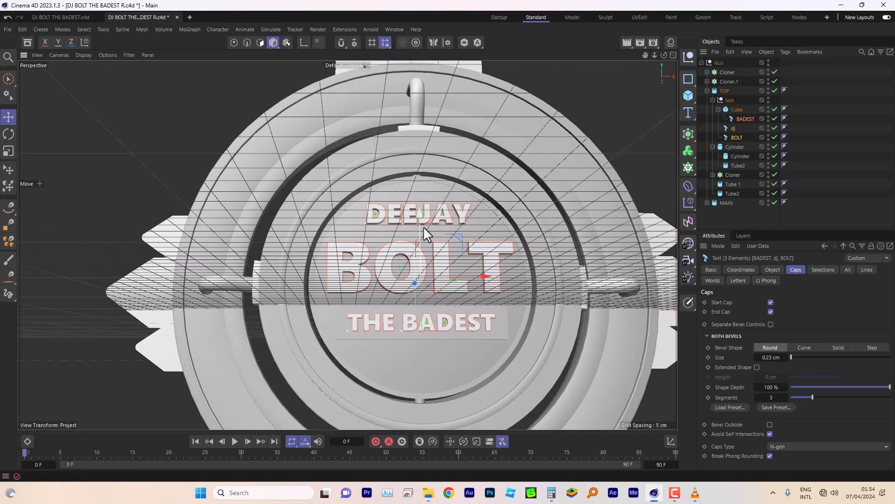
{"action": "scroll", "coordinate": [424, 225], "scroll_direction": "up", "scroll_amount": 2}
{"action": "scroll", "coordinate": [423, 226], "scroll_direction": "down", "scroll_amount": 4}
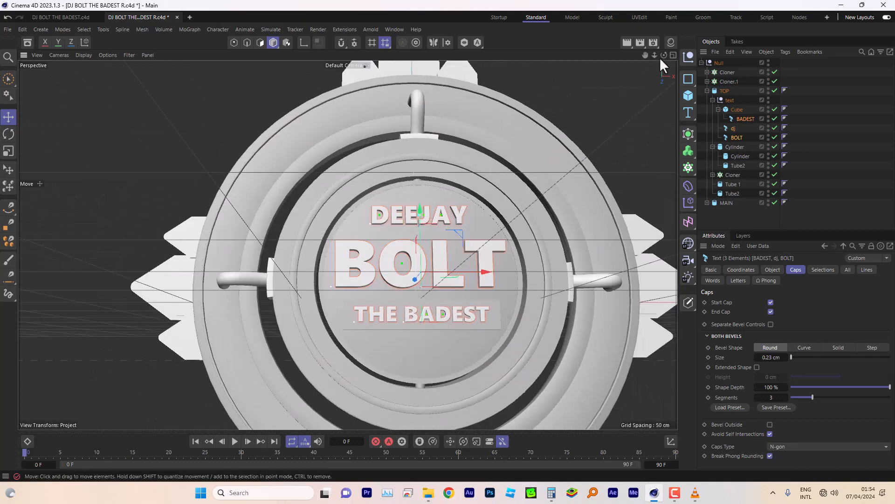
{"action": "mouse_move", "coordinate": [664, 55]}
{"action": "left_mouse_down"}
{"action": "mouse_move", "coordinate": [560, 57]}
{"action": "mouse_move", "coordinate": [658, 55]}
{"action": "mouse_move", "coordinate": [664, 46]}
{"action": "left_mouse_up"}
Deselect the texts and collapse the Cylinder hierarchy inside the TOP group.
{"action": "left_click", "coordinate": [749, 216]}
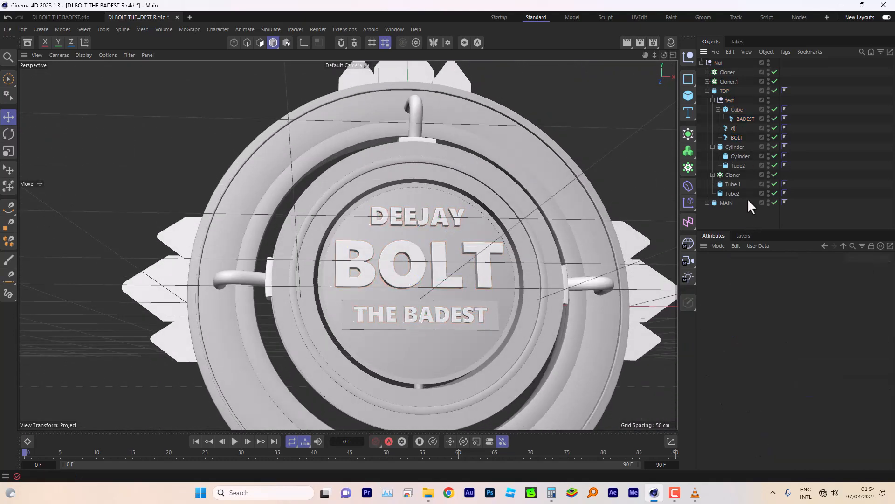
{"action": "left_click", "coordinate": [739, 155]}
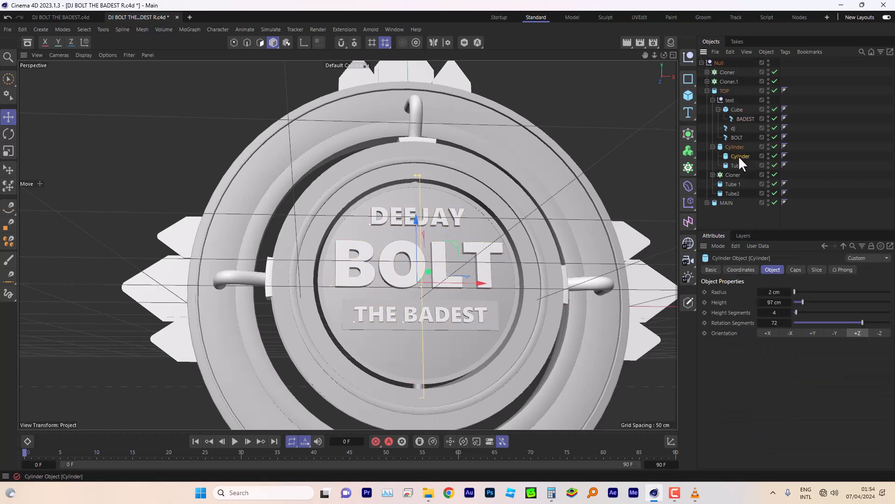
{"action": "left_click", "coordinate": [712, 146]}
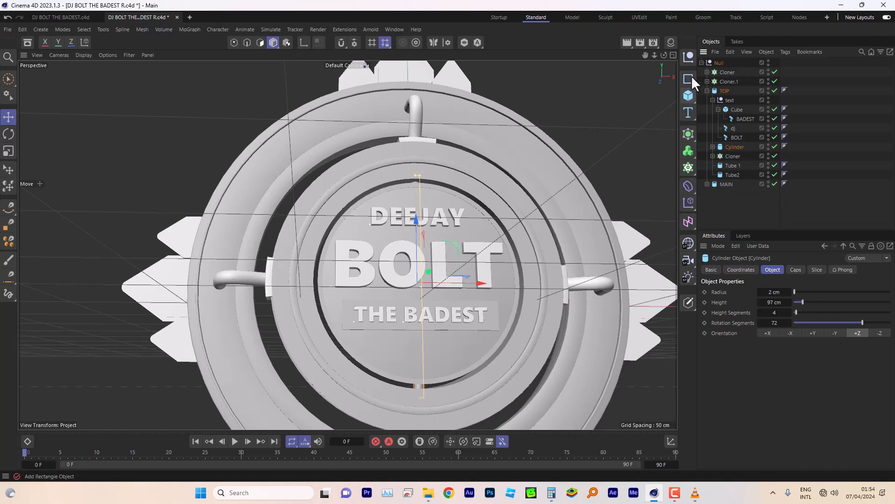
Copy the thin Cylinder into the text group and set its orientation to +Y, rotation segments to 6 and height to 2 cm.
{"action": "left_click", "coordinate": [713, 146]}
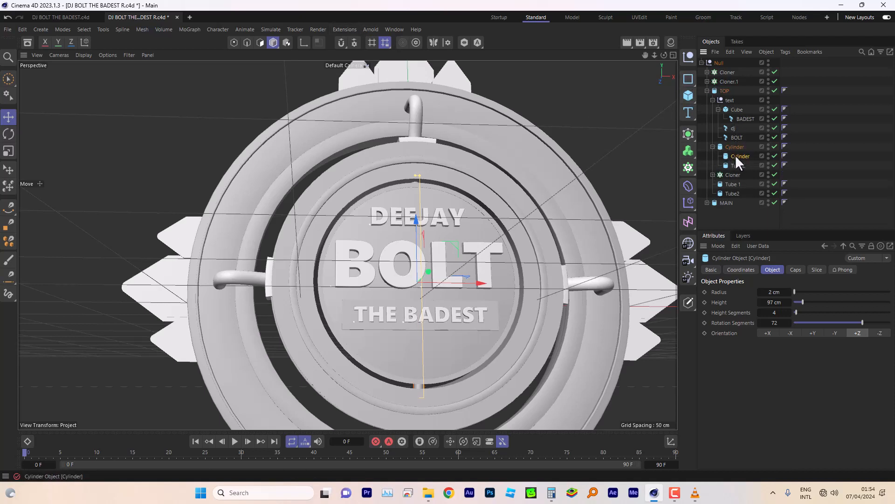
{"action": "left_click_drag", "start_coordinate": [735, 157], "coordinate": [739, 102]}
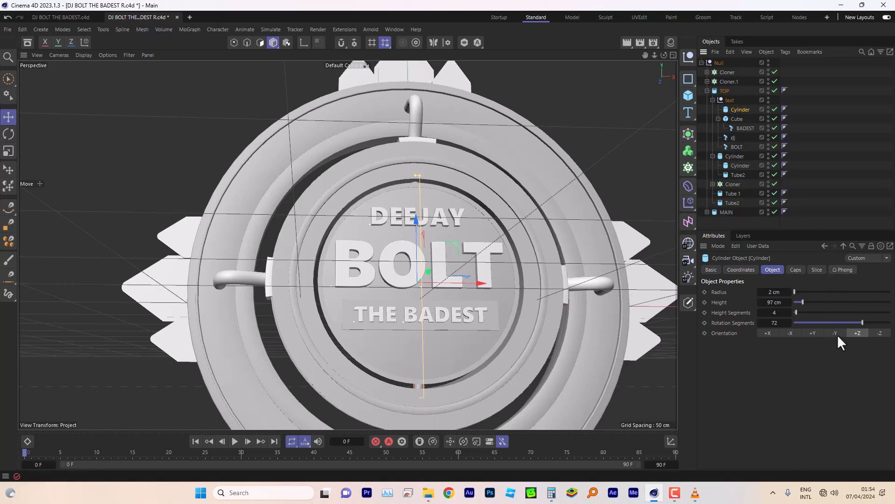
{"action": "left_click", "coordinate": [813, 332]}
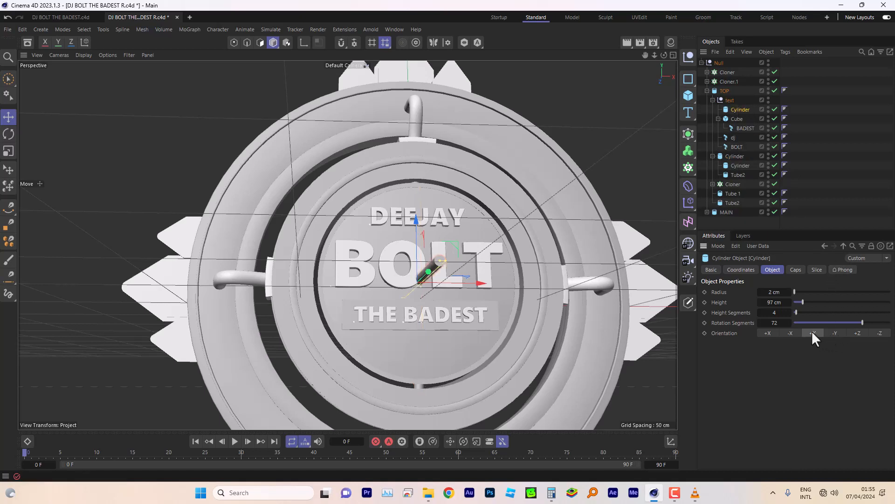
{"action": "left_click", "coordinate": [773, 313]}
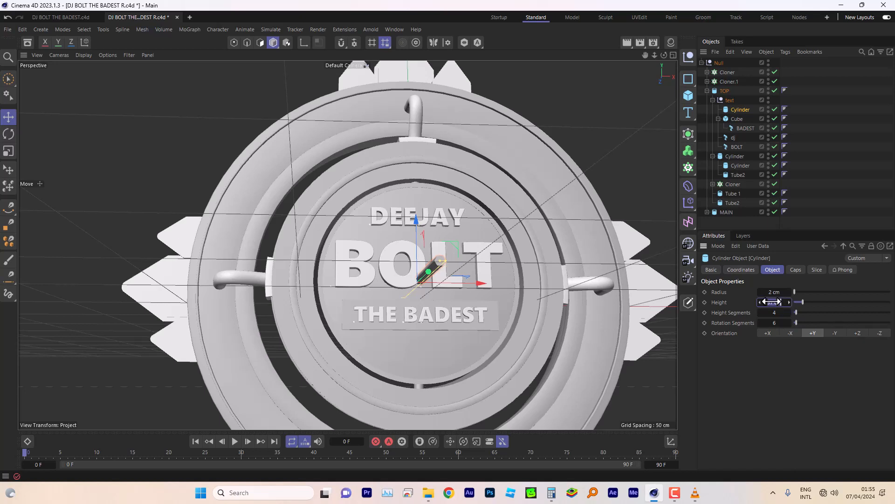
{"action": "left_click", "coordinate": [778, 313]}
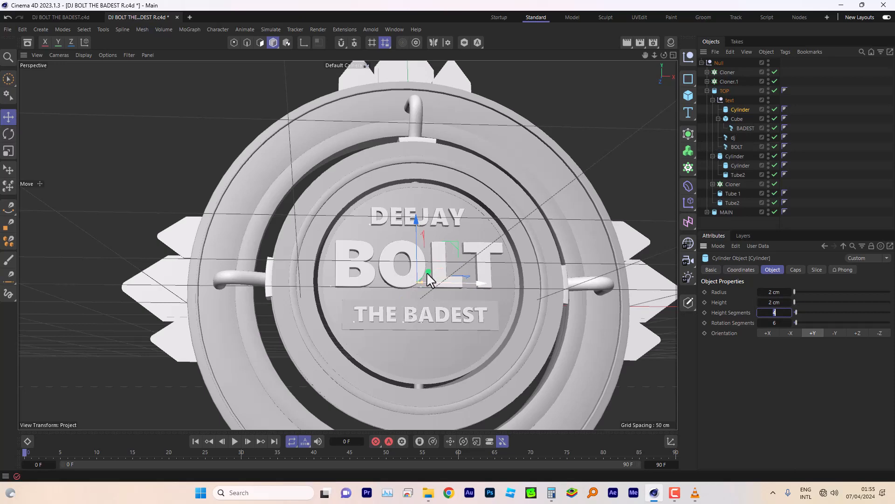
Move the small hexagonal cylinder beside the last letter of THE BADEST, inside the bar, and set its radius to 1 cm.
{"action": "left_click_drag", "start_coordinate": [662, 52], "coordinate": [454, 272]}
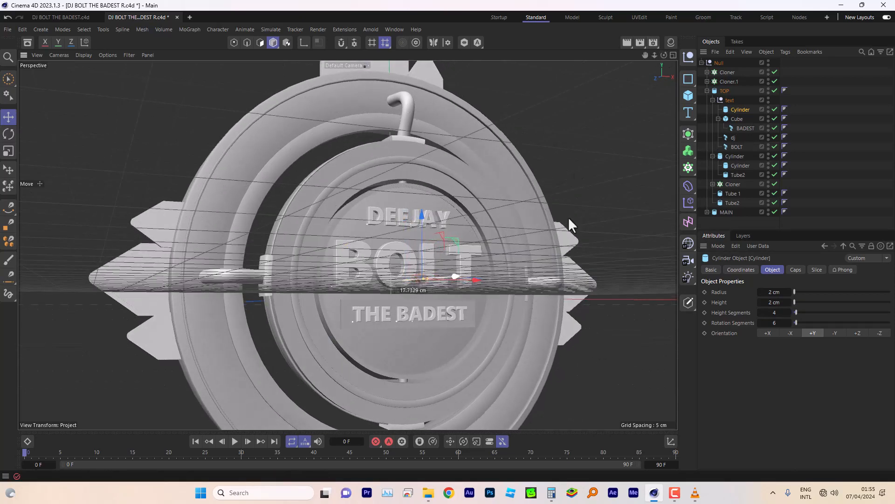
{"action": "left_click", "coordinate": [672, 54]}
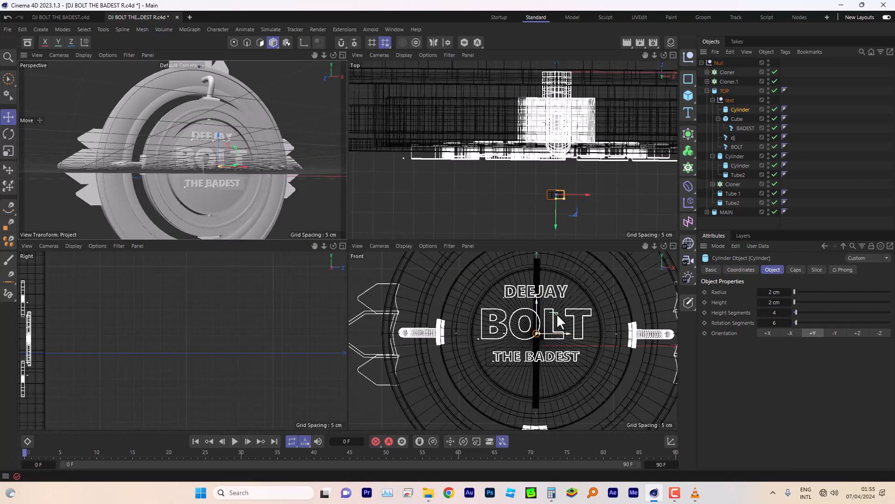
{"action": "left_click_drag", "start_coordinate": [556, 313], "coordinate": [605, 337]}
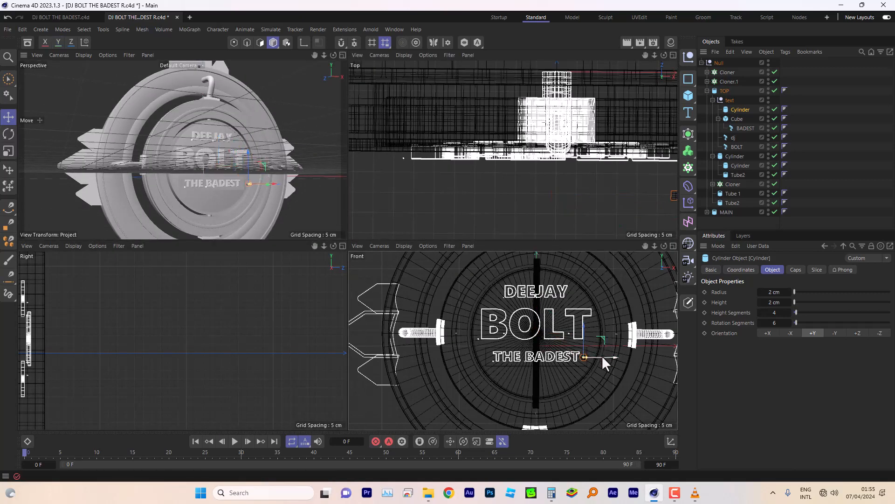
{"action": "scroll", "coordinate": [602, 356], "scroll_direction": "up", "scroll_amount": 5}
{"action": "left_click_drag", "start_coordinate": [542, 342], "coordinate": [538, 337]}
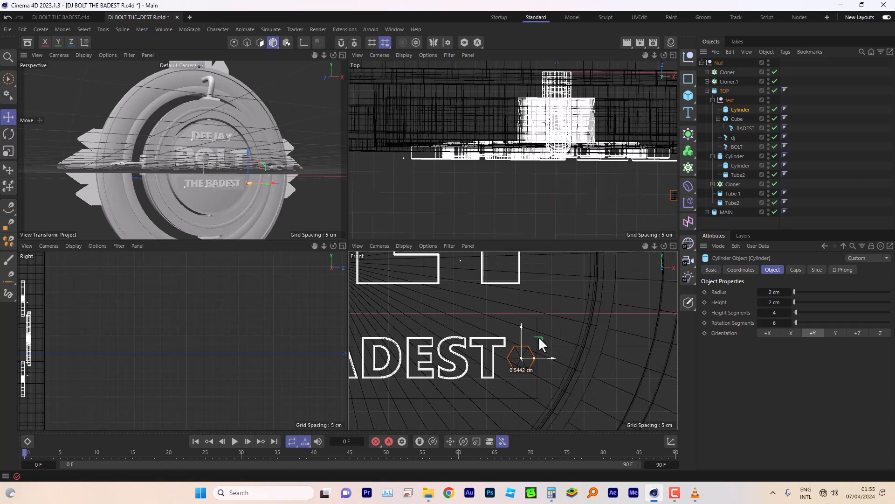
{"action": "left_click_drag", "start_coordinate": [763, 293], "coordinate": [760, 291]}
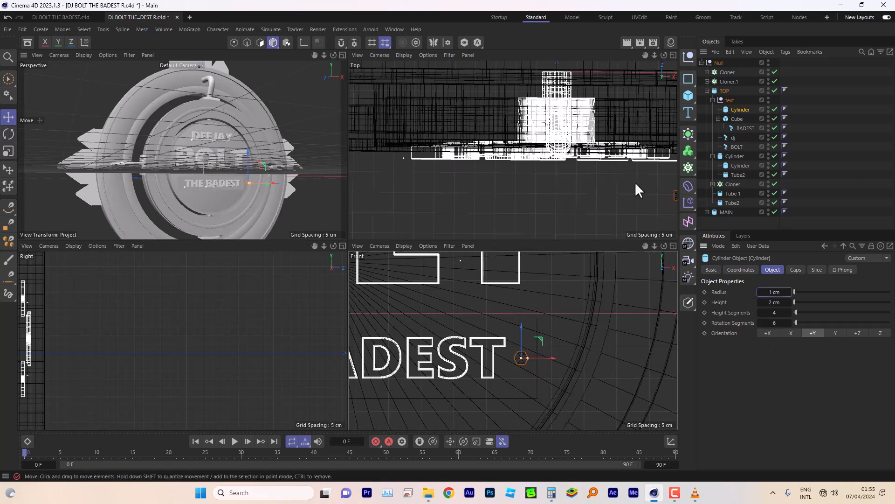
Move the hexagonal cylinder along Z until it sits against the front of THE BADEST bar.
{"action": "left_click_drag", "start_coordinate": [645, 55], "coordinate": [561, 55]}
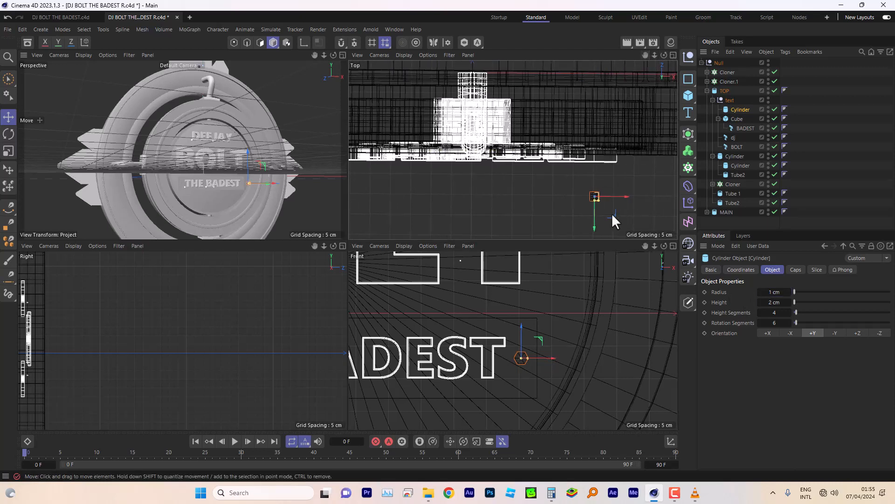
{"action": "left_click_drag", "start_coordinate": [592, 229], "coordinate": [591, 194]}
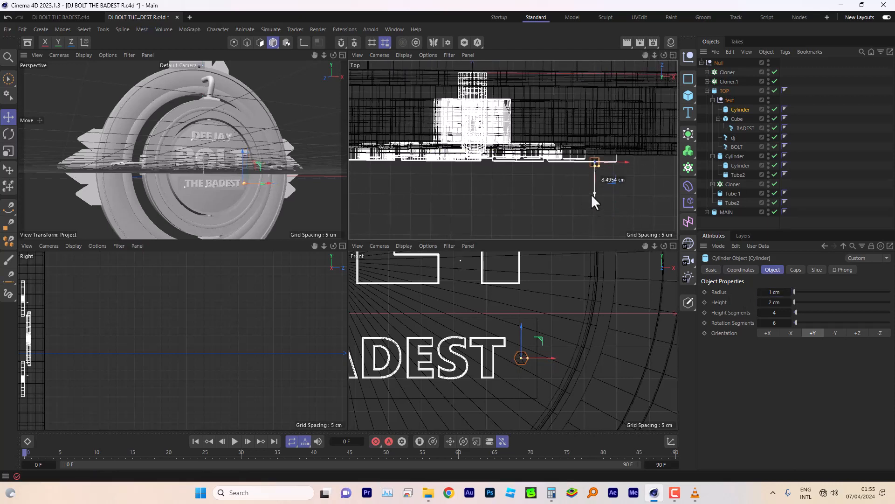
{"action": "scroll", "coordinate": [234, 194], "scroll_direction": "up", "scroll_amount": 6}
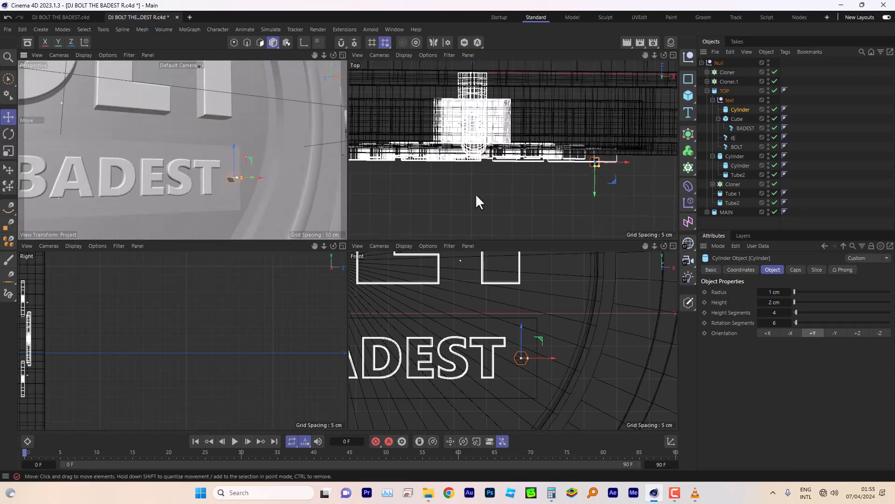
{"action": "left_click_drag", "start_coordinate": [595, 192], "coordinate": [595, 184]}
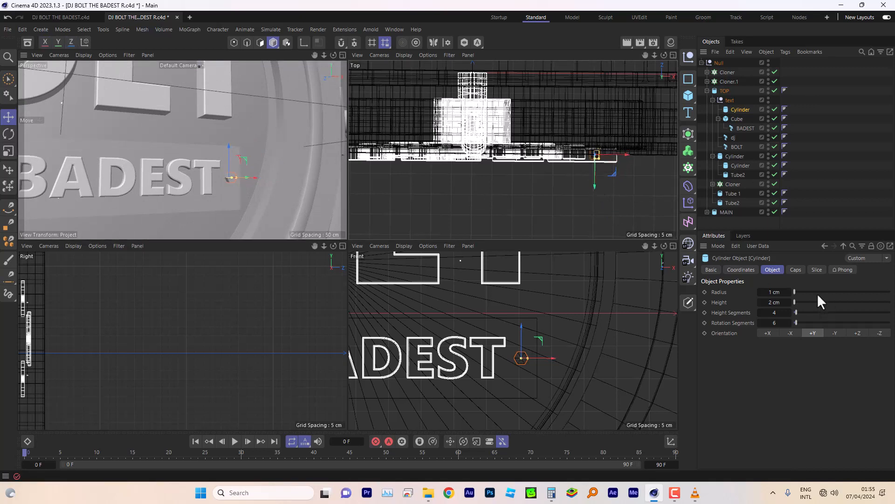
Set the hexagonal cylinder's radius to 1.5 cm, add a 0.2 cm cap fillet and nudge it slightly along Z.
{"action": "left_click", "coordinate": [774, 293]}
{"action": "type", "text": "1.5"}
{"action": "key", "text": "Tab"}
{"action": "left_click", "coordinate": [795, 270]}
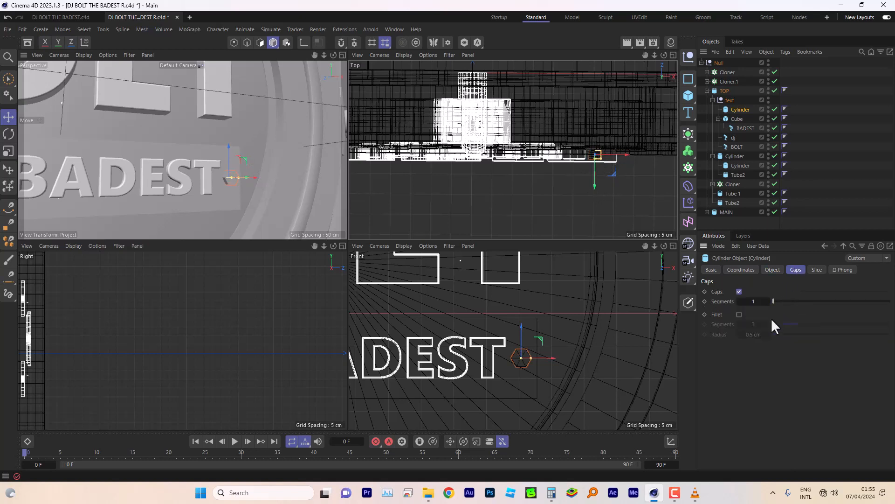
{"action": "left_click", "coordinate": [739, 314]}
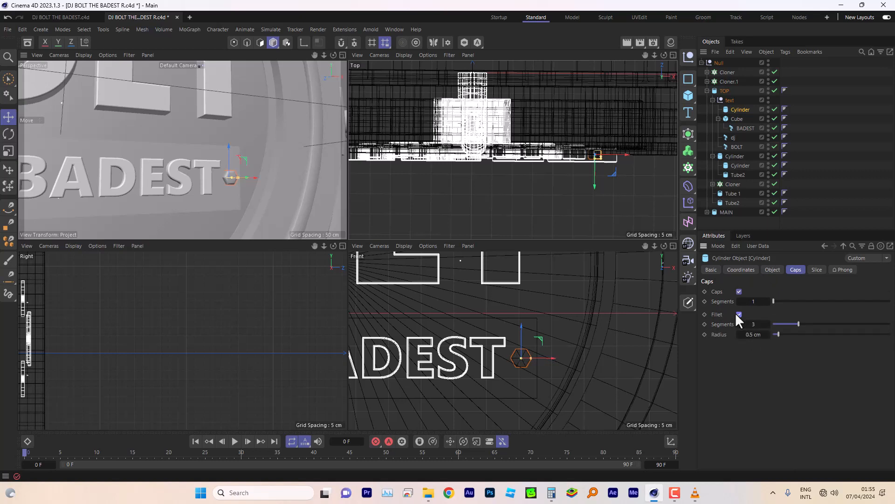
{"action": "left_click", "coordinate": [751, 334]}
{"action": "type", "text": ".2"}
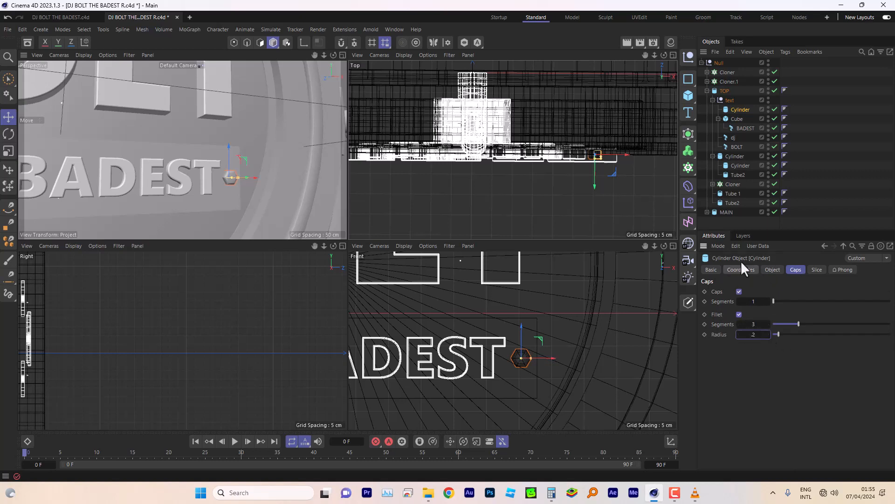
{"action": "left_click", "coordinate": [754, 324]}
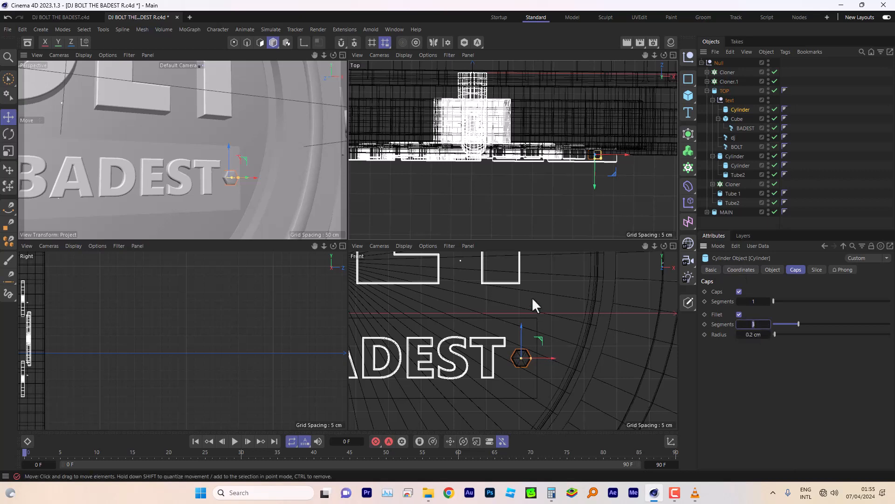
{"action": "left_click_drag", "start_coordinate": [594, 182], "coordinate": [594, 180]}
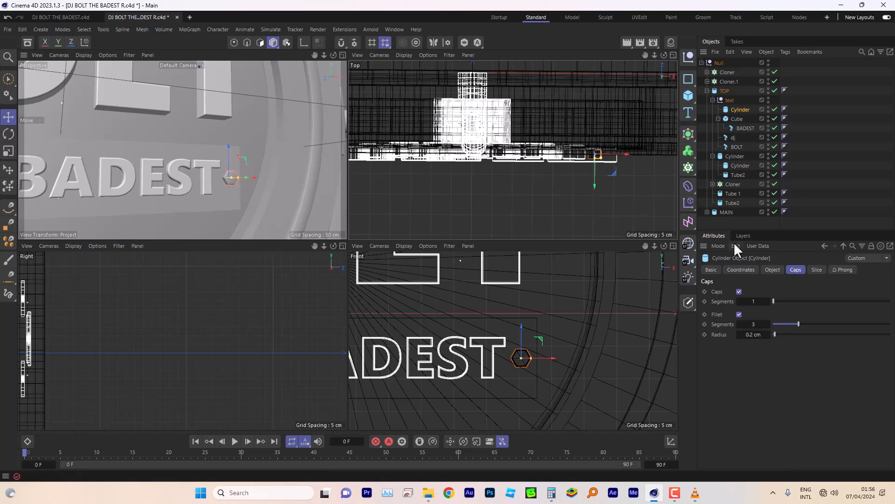
Add a Symmetry object in the text group and nest the hexagonal cylinder under it to mirror the stud.
{"action": "left_click", "coordinate": [689, 134]}
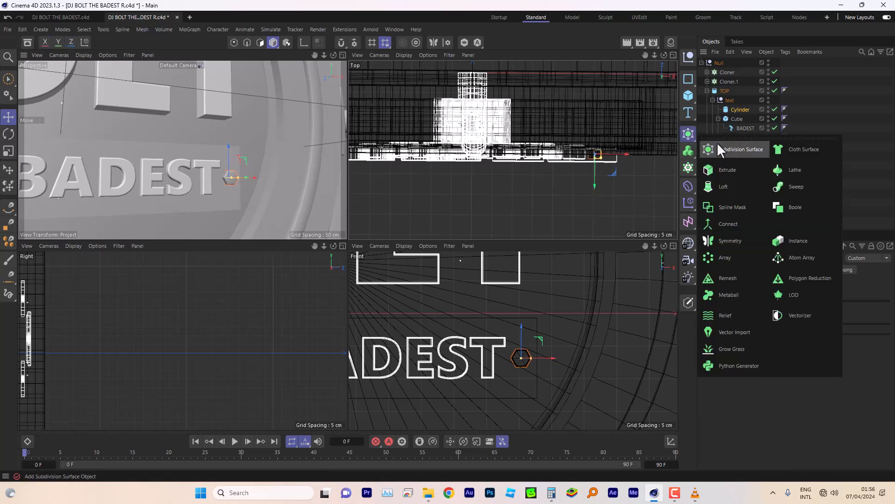
{"action": "left_click", "coordinate": [727, 240]}
{"action": "left_click_drag", "start_coordinate": [735, 74], "coordinate": [742, 111]}
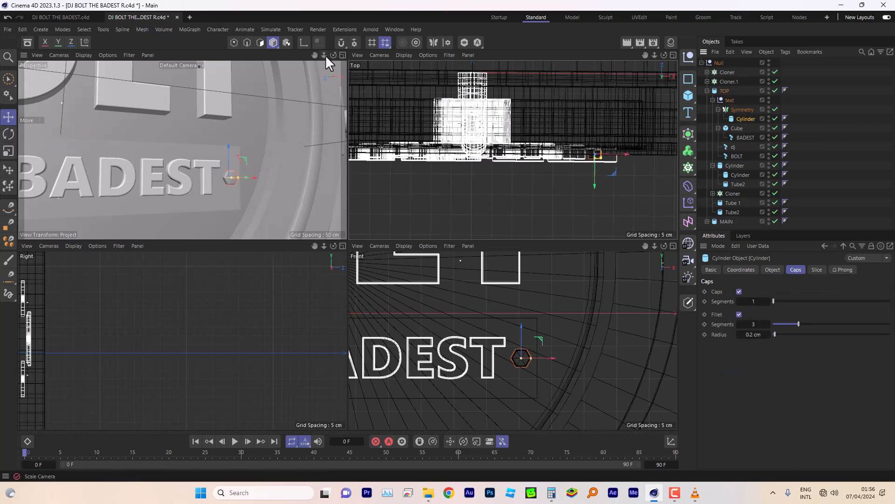
Show the whole emblem in the single perspective view and save the project under its existing name.
{"action": "left_click_drag", "start_coordinate": [324, 55], "coordinate": [305, 57]}
{"action": "left_click", "coordinate": [343, 55]}
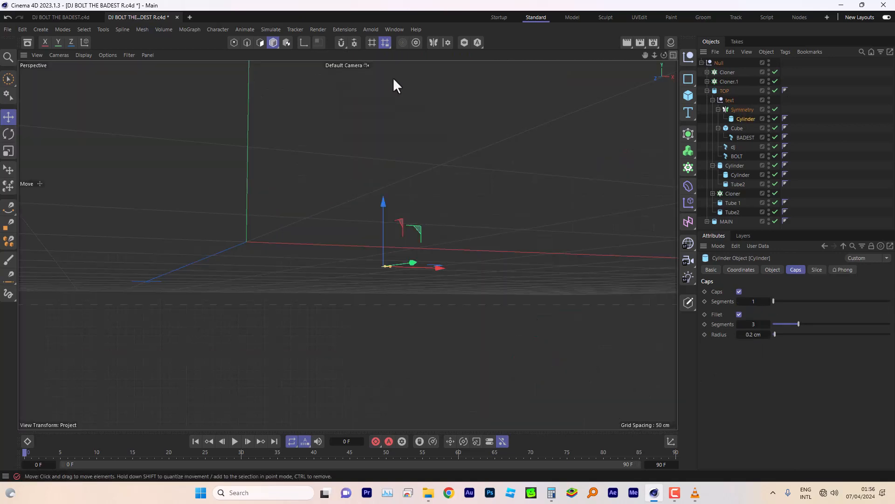
{"action": "mouse_move", "coordinate": [655, 55]}
{"action": "left_mouse_down"}
{"action": "mouse_move", "coordinate": [601, 55]}
{"action": "mouse_move", "coordinate": [664, 46]}
{"action": "left_mouse_up"}
{"action": "left_click", "coordinate": [8, 29]}
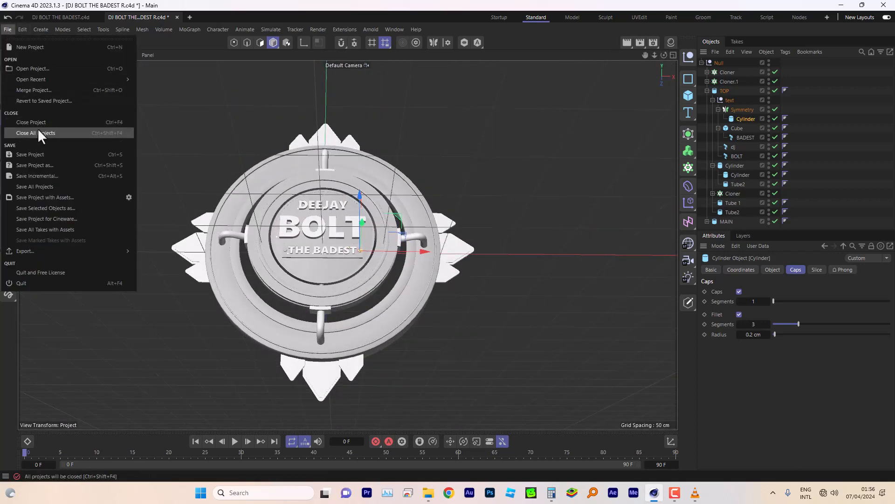
{"action": "left_click", "coordinate": [33, 158]}
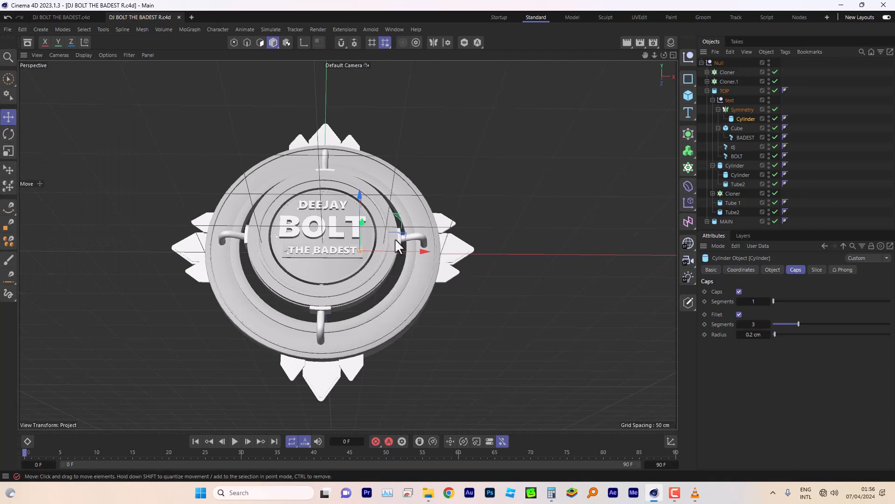
Check the emblem's colours in the TEST.mp4 reference in VLC and, back in Cinema 4D, create an Arnold standard_surface material.
{"action": "mouse_move", "coordinate": [699, 492]}
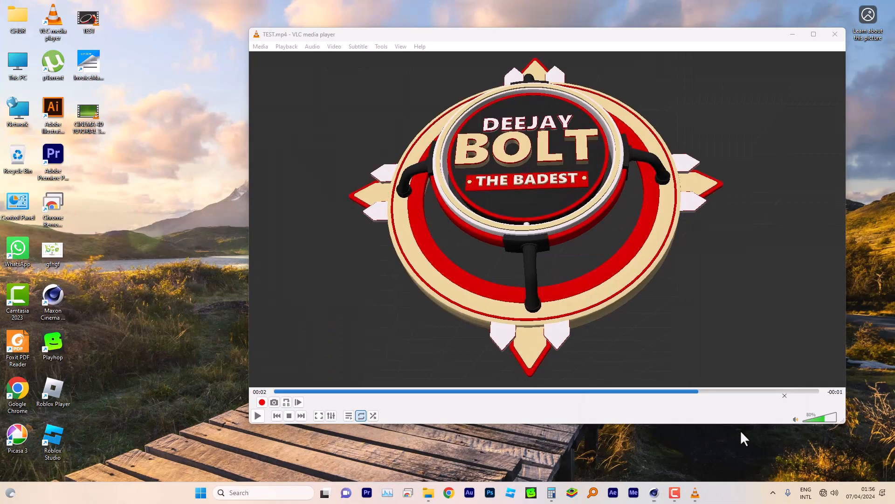
{"action": "left_click", "coordinate": [741, 430]}
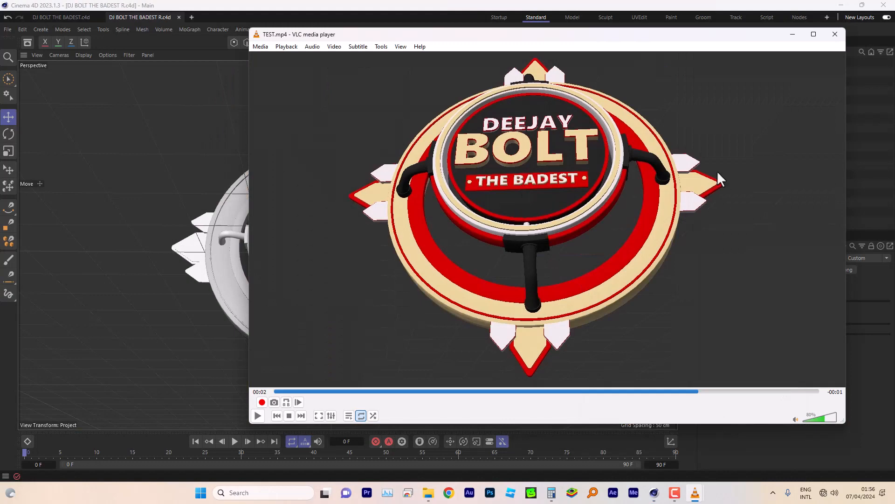
{"action": "left_click", "coordinate": [793, 34]}
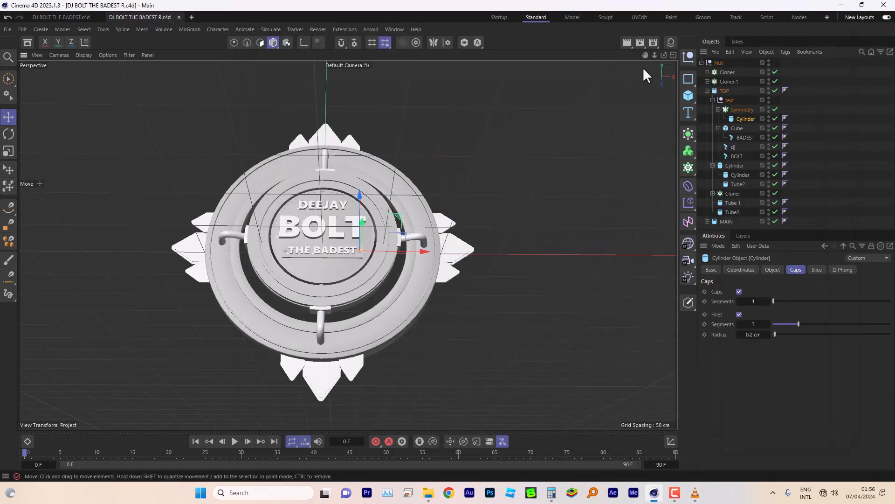
{"action": "left_click", "coordinate": [671, 43]}
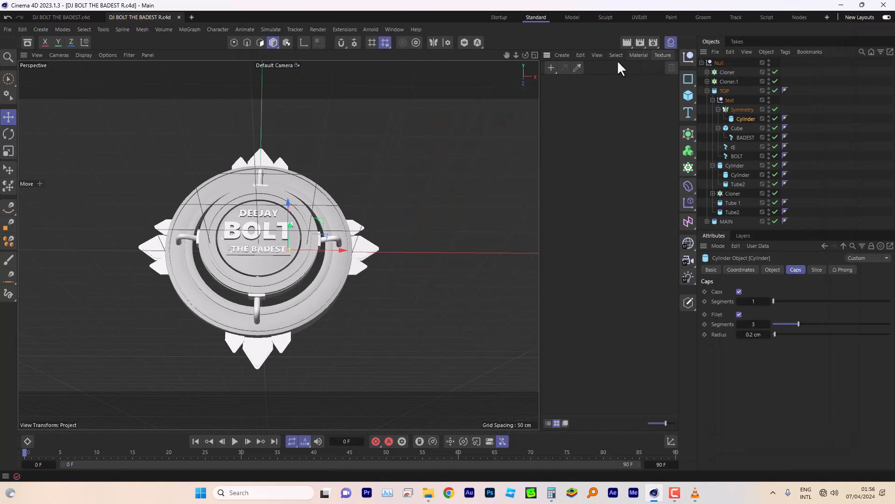
{"action": "left_click", "coordinate": [561, 55]}
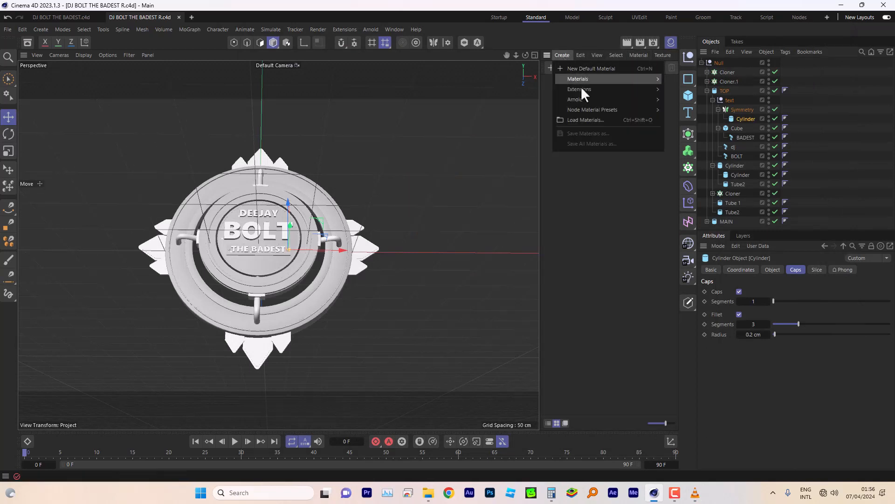
{"action": "mouse_move", "coordinate": [586, 98]}
{"action": "mouse_move", "coordinate": [675, 120]}
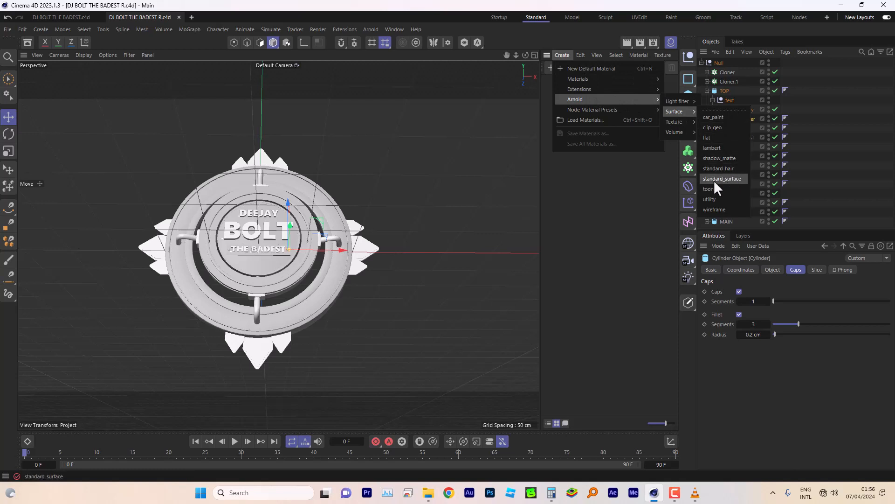
{"action": "left_click", "coordinate": [715, 180]}
Open the standard_surface material's shader network and connect the shader's output to Arnold Viewport as well.
{"action": "double_click", "coordinate": [557, 94]}
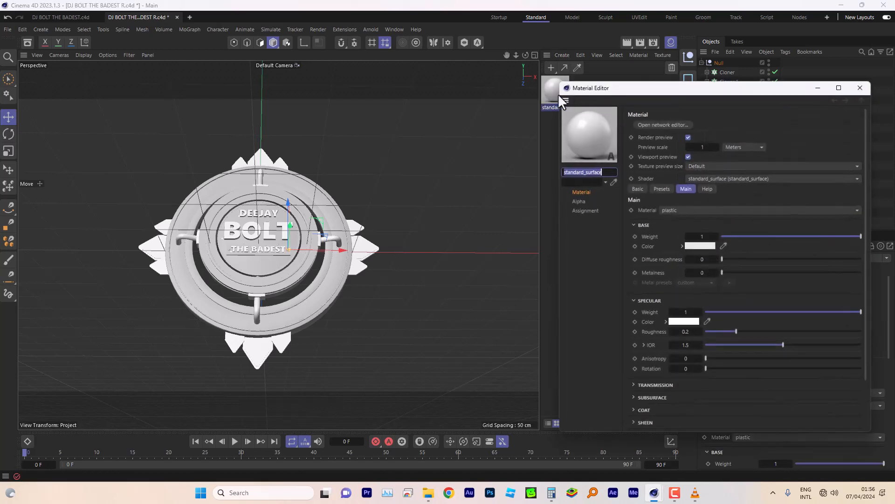
{"action": "left_click_drag", "start_coordinate": [609, 88], "coordinate": [410, 87]}
{"action": "left_click", "coordinate": [451, 119]}
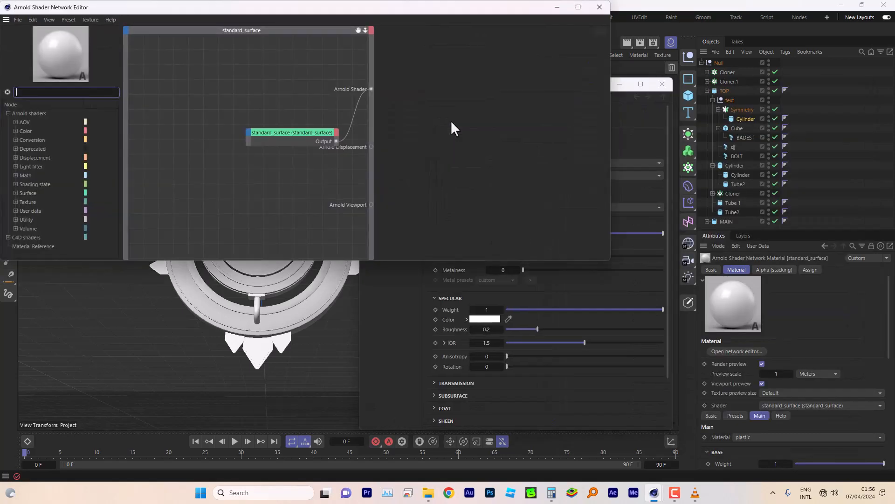
{"action": "left_click_drag", "start_coordinate": [336, 141], "coordinate": [371, 205]}
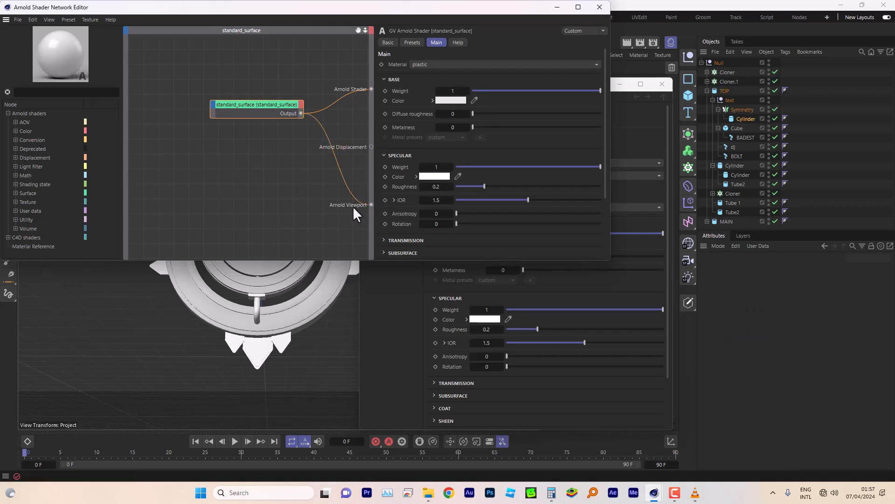
Make the standard_surface shader a metal with the gold preset, then close the network editor and select the material.
{"action": "left_click", "coordinate": [467, 64]}
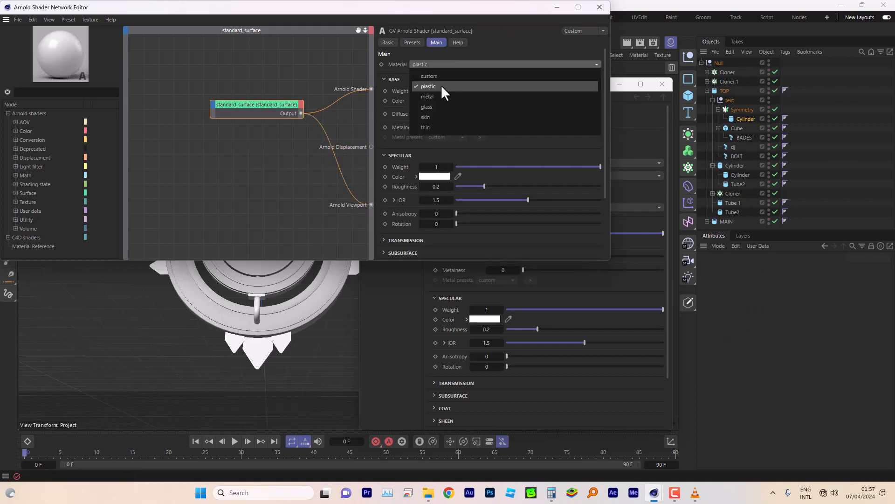
{"action": "left_click", "coordinate": [435, 100]}
{"action": "left_click", "coordinate": [443, 137]}
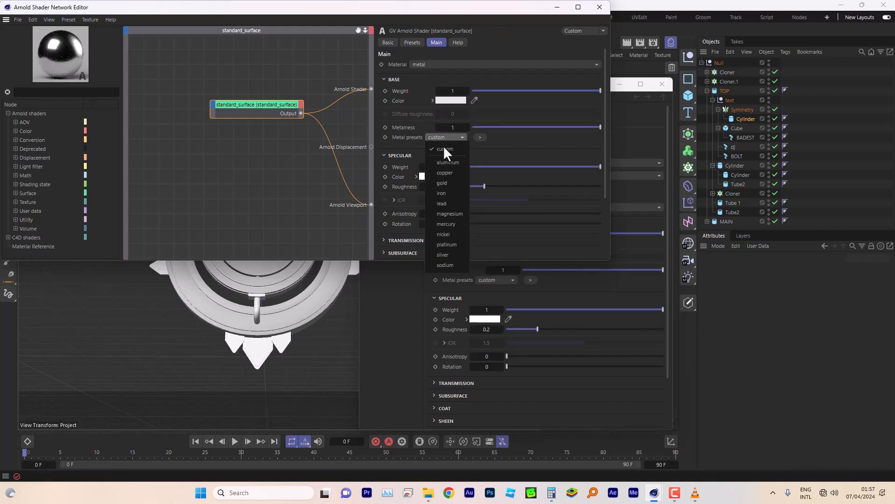
{"action": "left_click", "coordinate": [448, 183]}
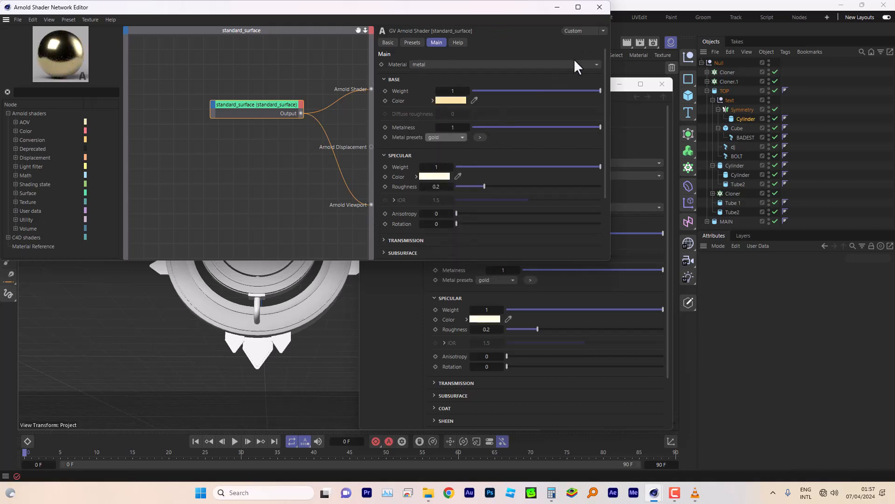
{"action": "left_click", "coordinate": [599, 7]}
{"action": "left_click_drag", "start_coordinate": [570, 87], "coordinate": [553, 216]}
{"action": "left_click", "coordinate": [555, 107]}
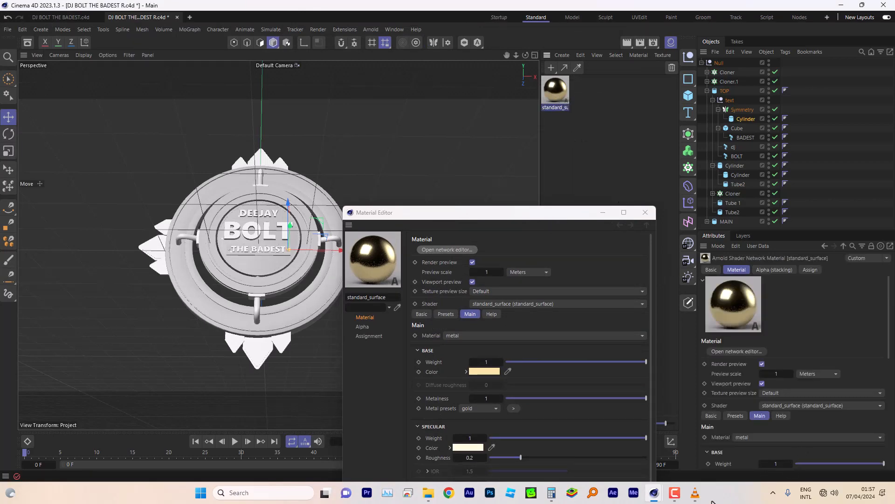
Check the outer ring's colour in the TEST.mp4 reference in VLC and, back in Cinema 4D, apply the gold material to MAIN.
{"action": "mouse_move", "coordinate": [694, 492]}
{"action": "left_click", "coordinate": [742, 455]}
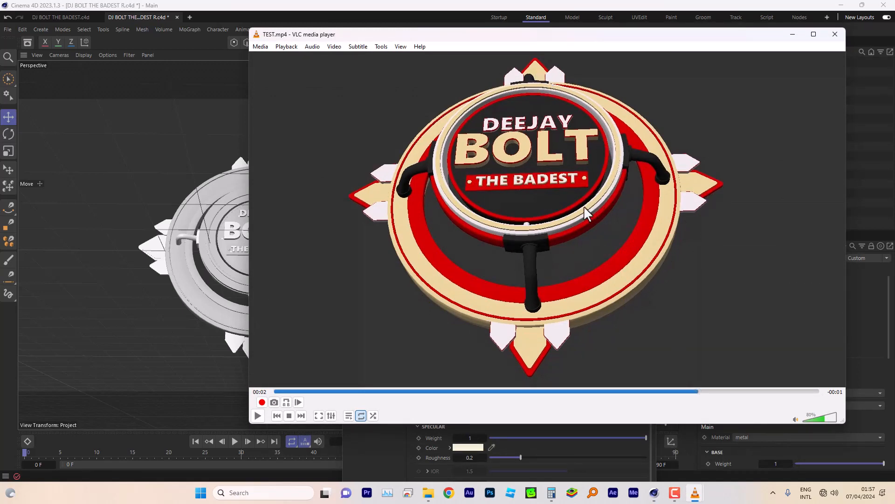
{"action": "left_click", "coordinate": [544, 2]}
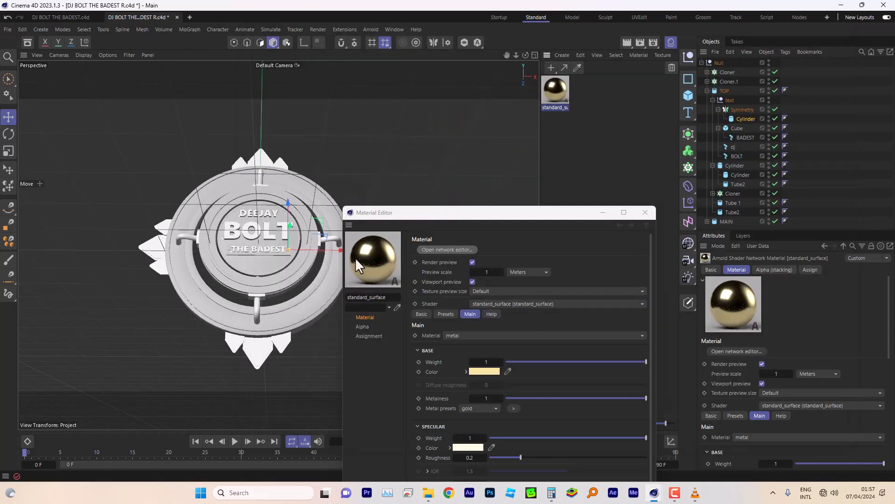
{"action": "left_click", "coordinate": [325, 292]}
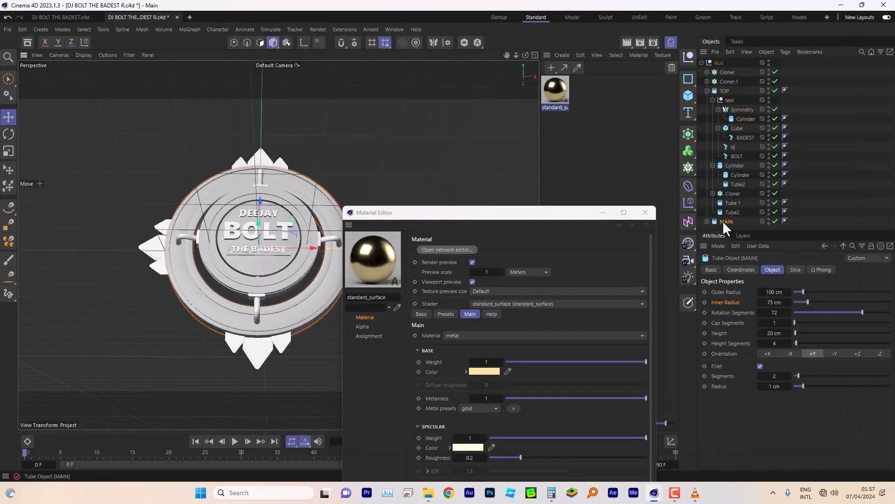
{"action": "left_click_drag", "start_coordinate": [728, 229], "coordinate": [728, 282]}
{"action": "left_click_drag", "start_coordinate": [563, 105], "coordinate": [729, 220]}
{"action": "left_click", "coordinate": [707, 221]}
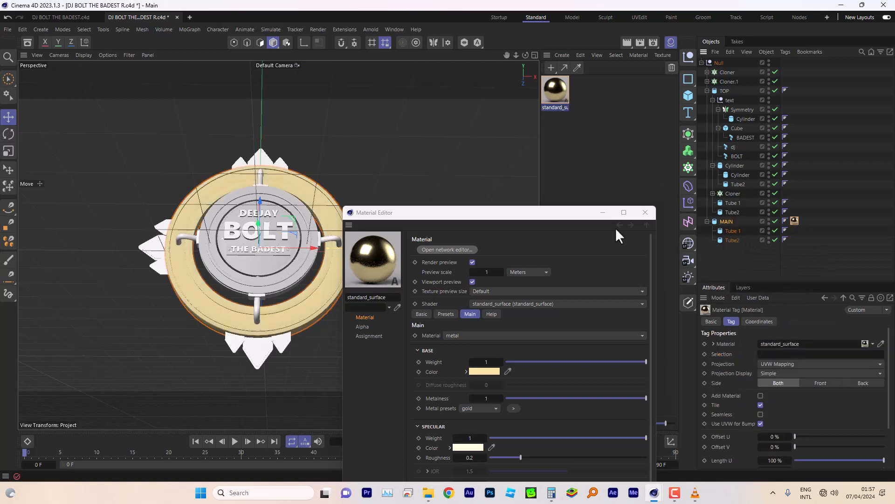
Duplicate the gold material and change the copy's metal preset to silver.
{"action": "left_click_drag", "start_coordinate": [556, 91], "coordinate": [585, 91], "text": "ctrl"}
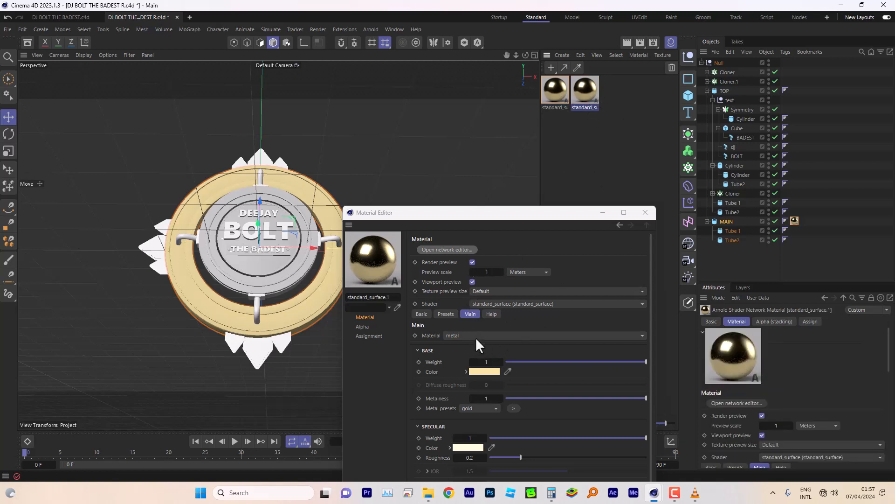
{"action": "left_click", "coordinate": [480, 408]}
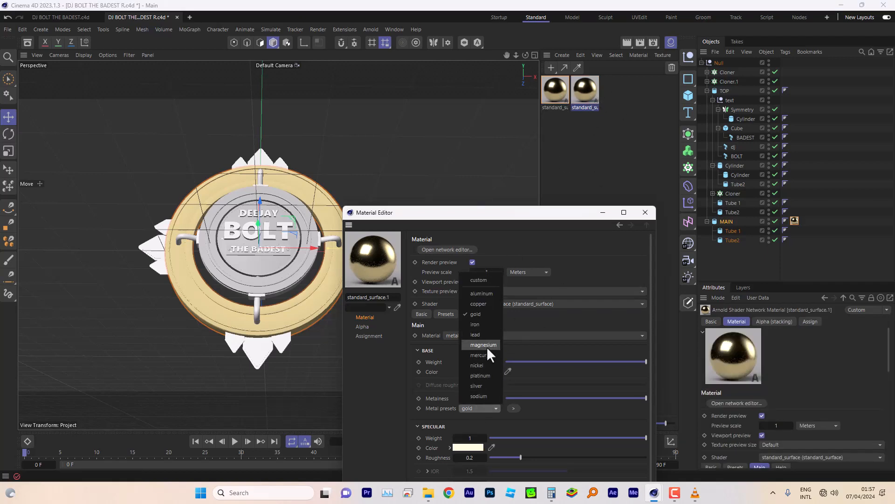
{"action": "left_click", "coordinate": [477, 386]}
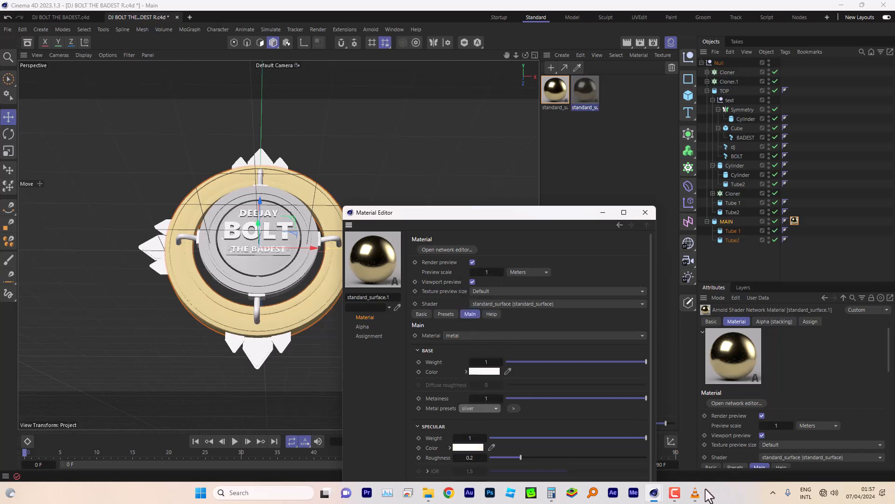
Check the raised disc's colours in TEST.mp4 in VLC and, back in Cinema 4D, apply the silver material to TOP.
{"action": "mouse_move", "coordinate": [695, 492]}
{"action": "left_click", "coordinate": [739, 440]}
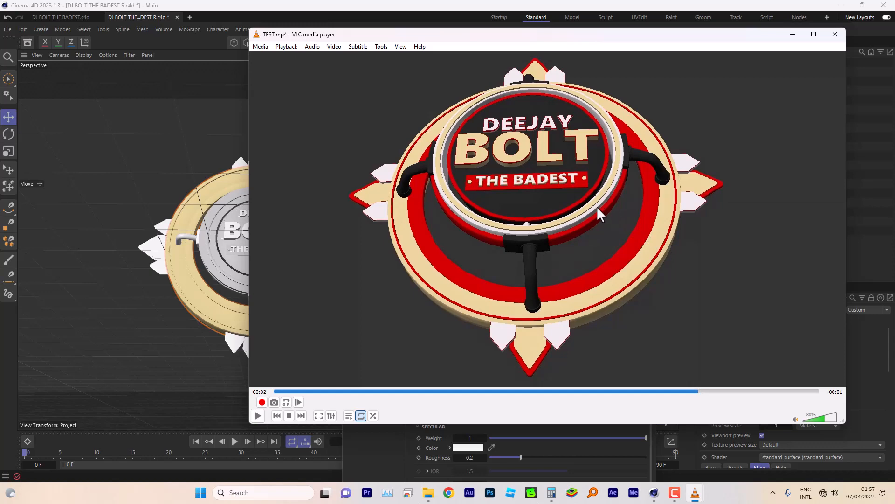
{"action": "left_click", "coordinate": [792, 34]}
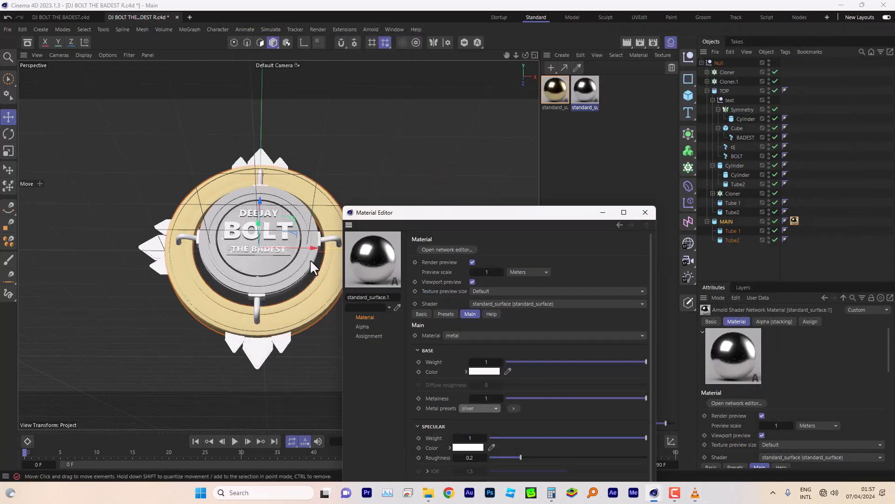
{"action": "left_click", "coordinate": [309, 260]}
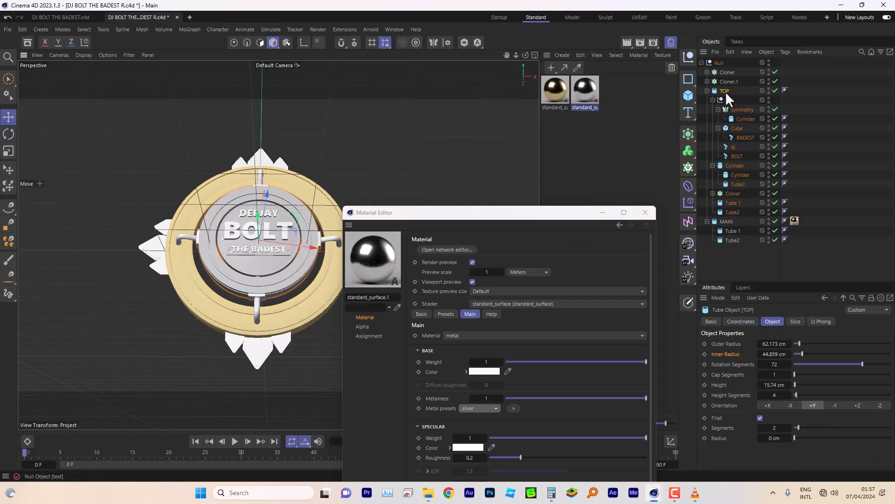
{"action": "left_click_drag", "start_coordinate": [586, 91], "coordinate": [724, 91]}
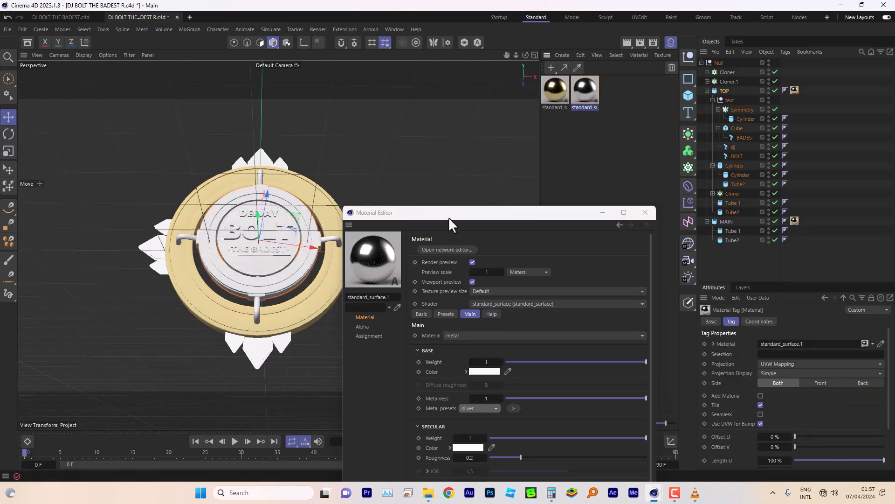
Move the material editor clear of the emblem and add an Arnold skydome_light to the scene.
{"action": "left_click_drag", "start_coordinate": [448, 216], "coordinate": [542, 210]}
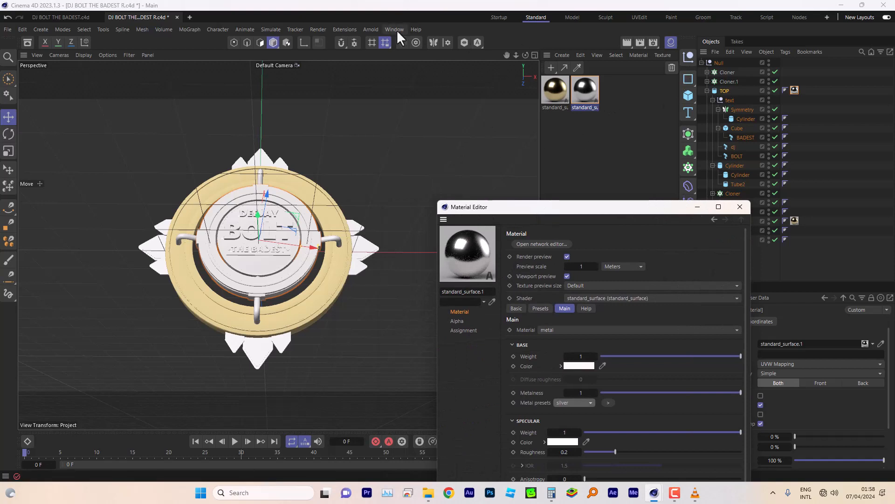
{"action": "left_click", "coordinate": [369, 28]}
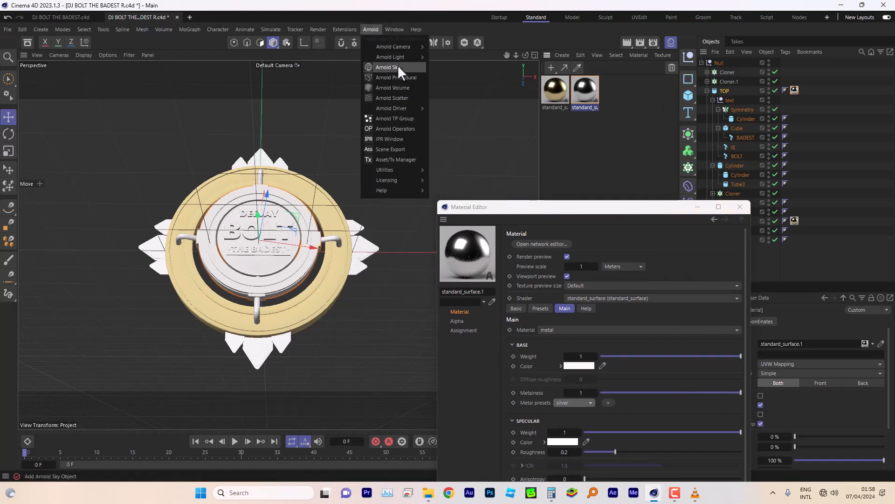
{"action": "mouse_move", "coordinate": [400, 57]}
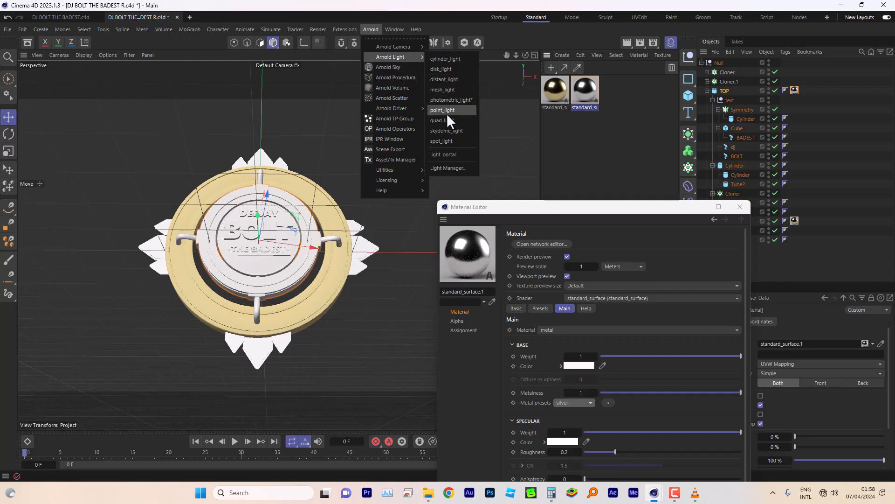
{"action": "left_click", "coordinate": [444, 131]}
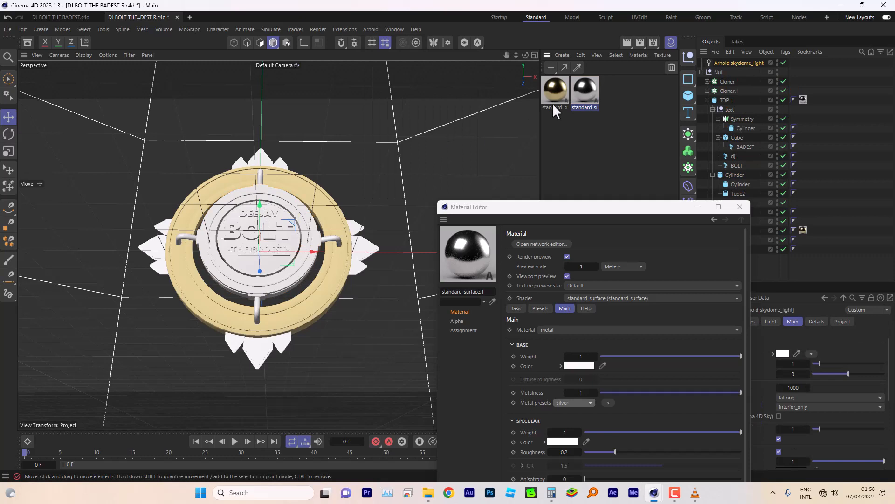
Load modern_bathroom_4k from the KSL BRANDS tex folder as the skydome light's colour texture, copying the image to the project location.
{"action": "left_click", "coordinate": [810, 353]}
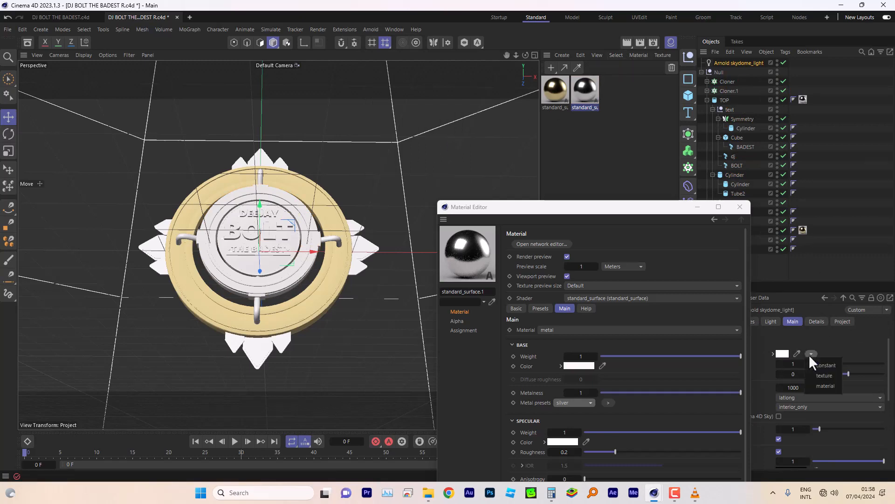
{"action": "left_click", "coordinate": [821, 375]}
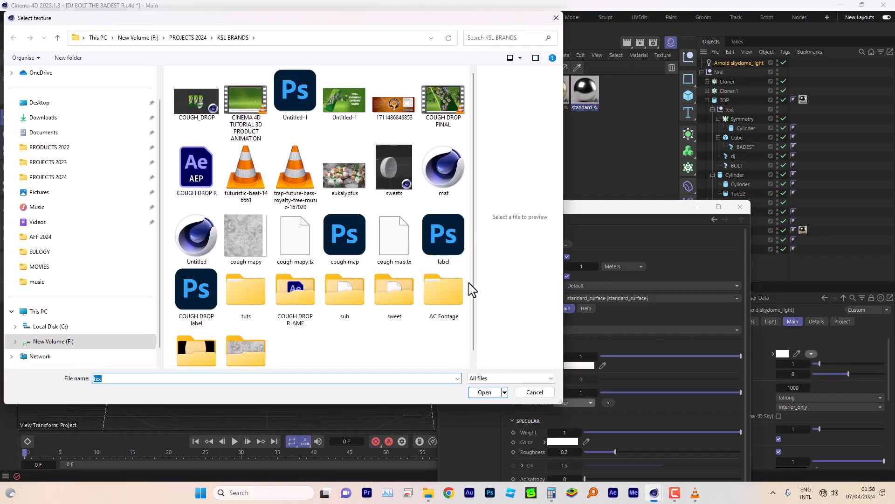
{"action": "scroll", "coordinate": [366, 255], "scroll_direction": "down", "scroll_amount": 1}
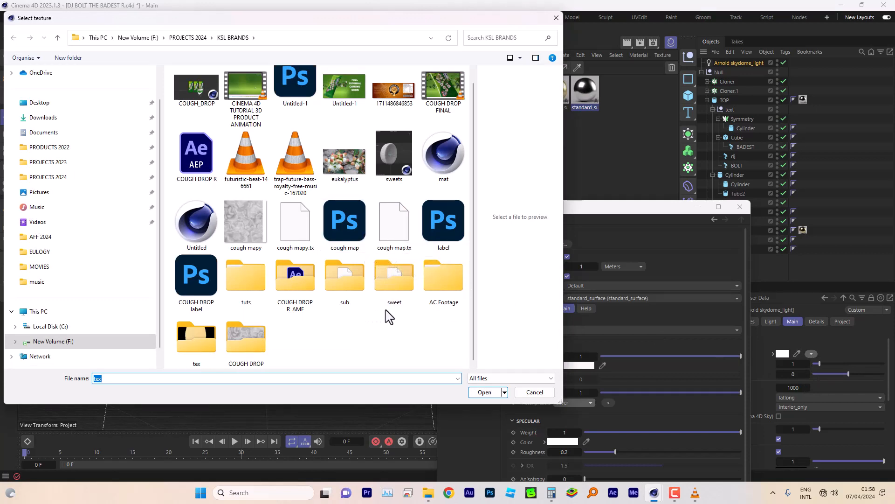
{"action": "double_click", "coordinate": [199, 345]}
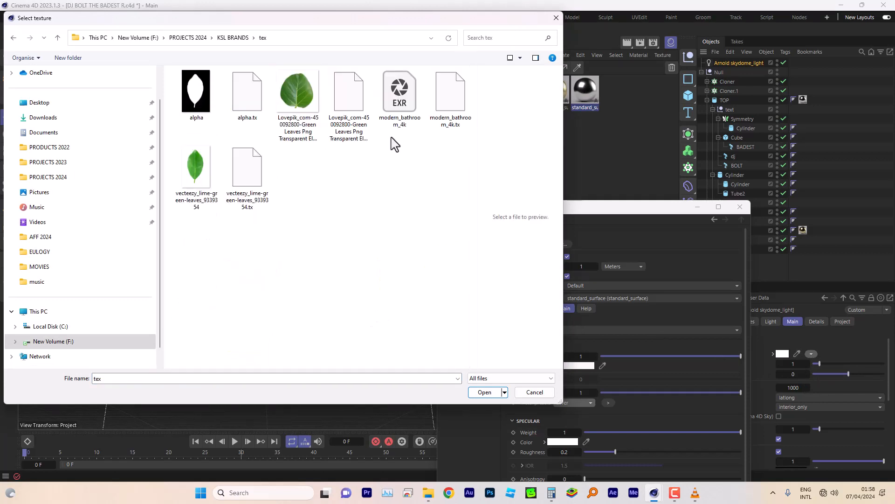
{"action": "double_click", "coordinate": [396, 99]}
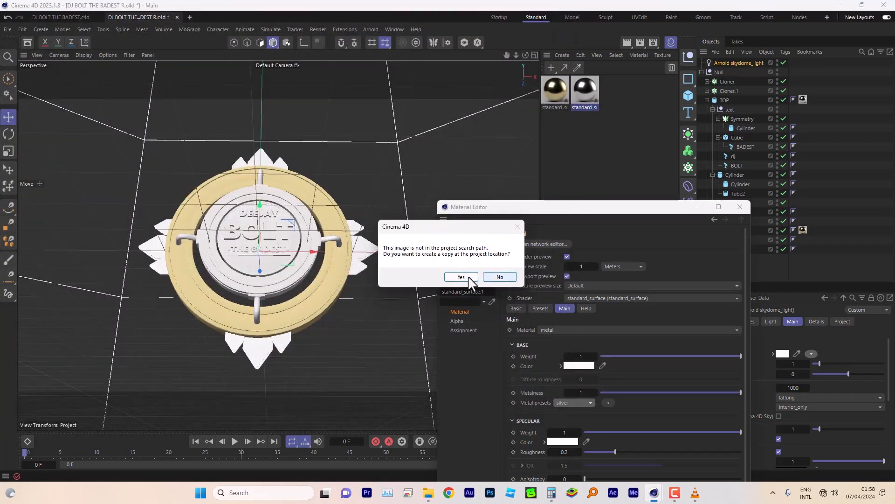
{"action": "left_click", "coordinate": [461, 277]}
{"action": "left_click_drag", "start_coordinate": [526, 208], "coordinate": [531, 246]}
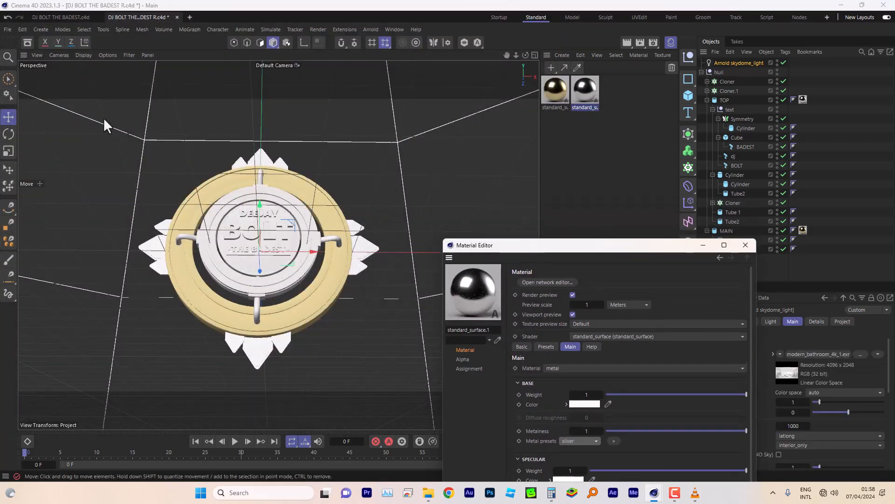
Switch to the Startup layout and start the Arnold IPR render of the emblem.
{"action": "left_click", "coordinate": [499, 17]}
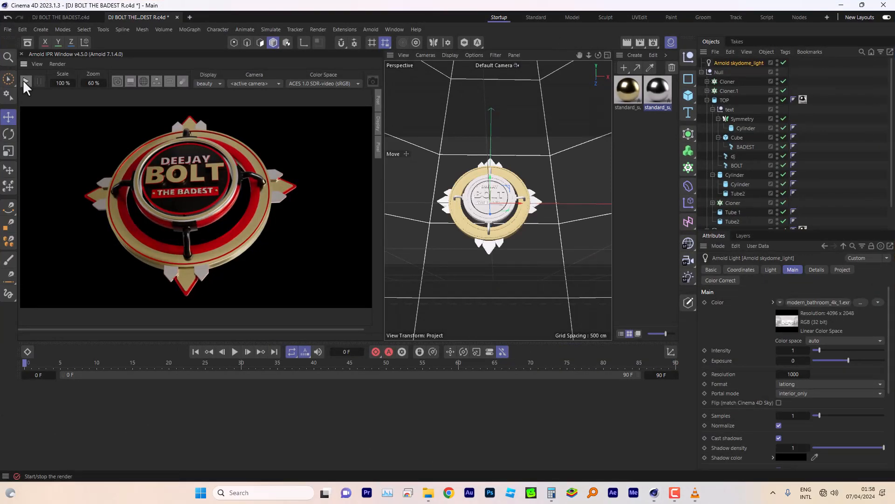
{"action": "left_click", "coordinate": [24, 81]}
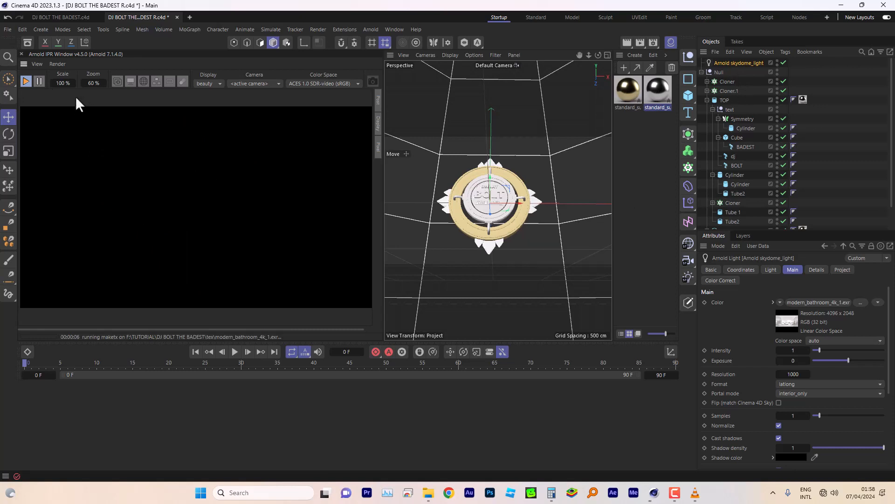
{"action": "left_click", "coordinate": [25, 81]}
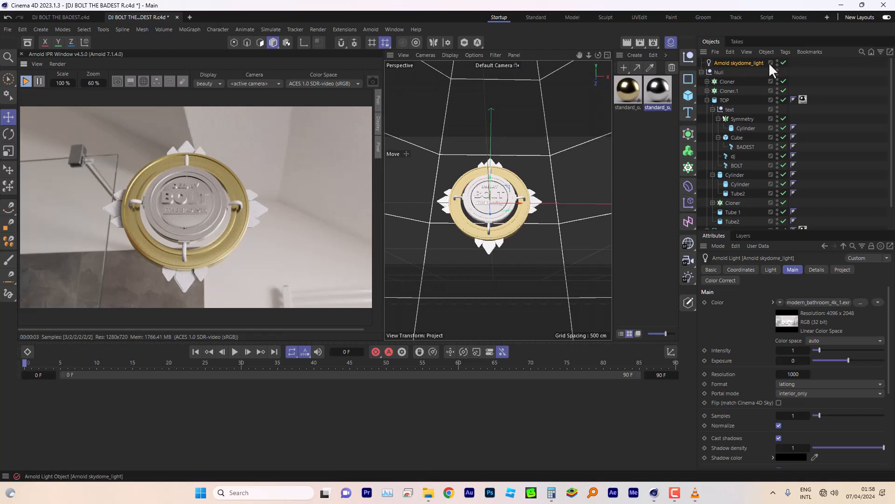
Set the skydome light's samples to 4 and its camera contribution to 0.
{"action": "left_click", "coordinate": [743, 63]}
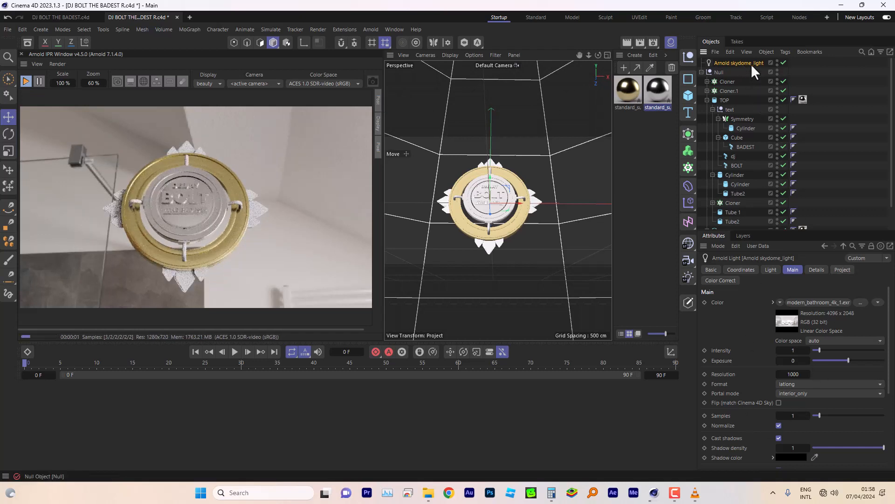
{"action": "scroll", "coordinate": [755, 438], "scroll_direction": "down", "scroll_amount": 3}
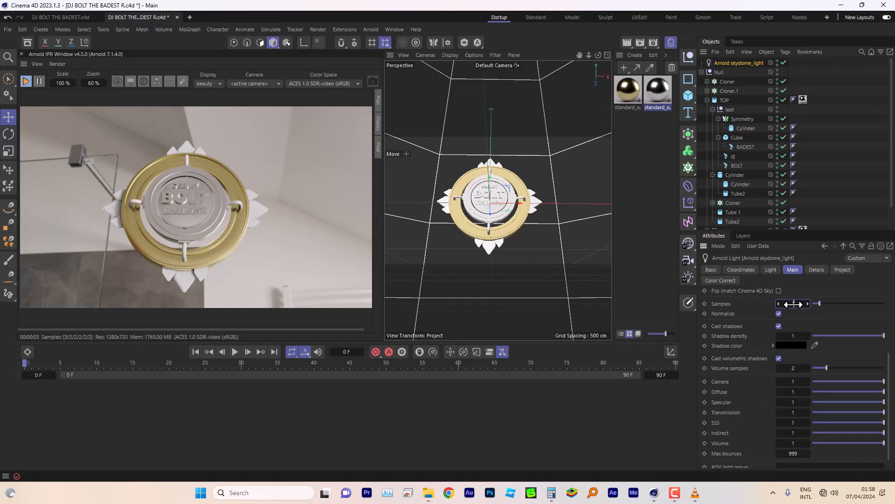
{"action": "left_click_drag", "start_coordinate": [821, 379], "coordinate": [789, 378]}
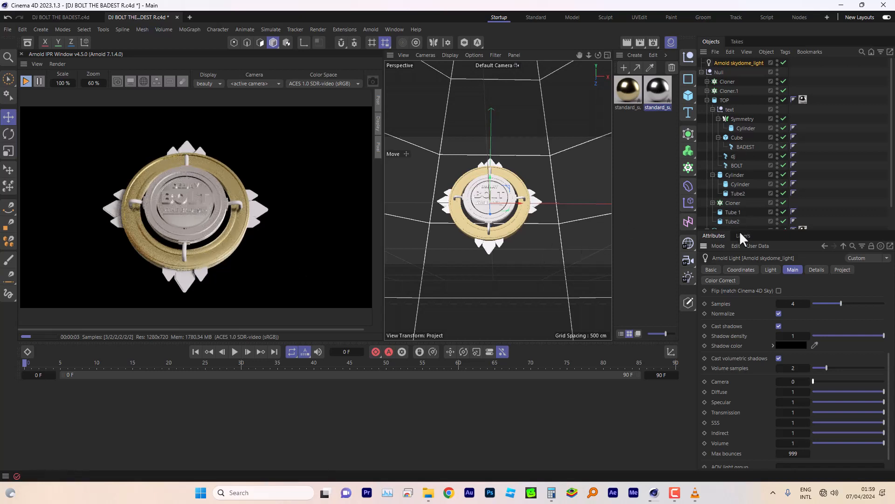
Enlarge the object list and collapse the Symmetry and Cube hierarchies inside the text group.
{"action": "left_click_drag", "start_coordinate": [738, 229], "coordinate": [738, 322]}
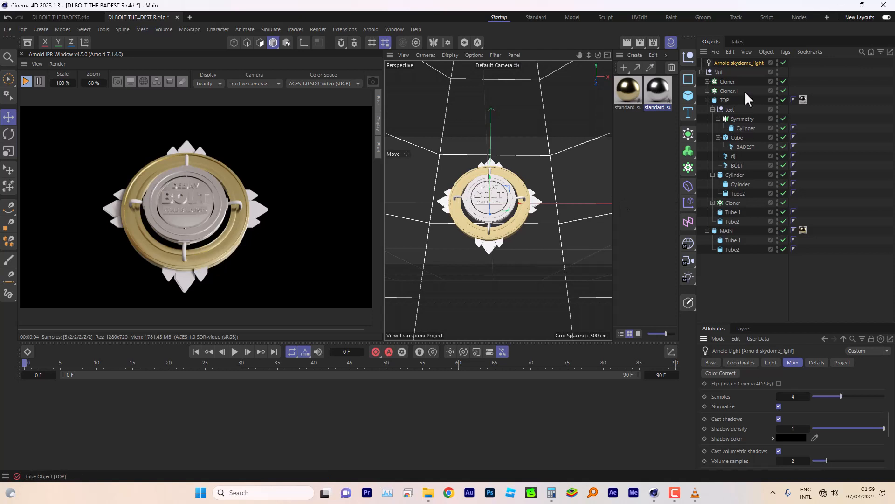
{"action": "left_click", "coordinate": [719, 119]}
{"action": "left_click", "coordinate": [735, 129]}
{"action": "left_click", "coordinate": [718, 128]}
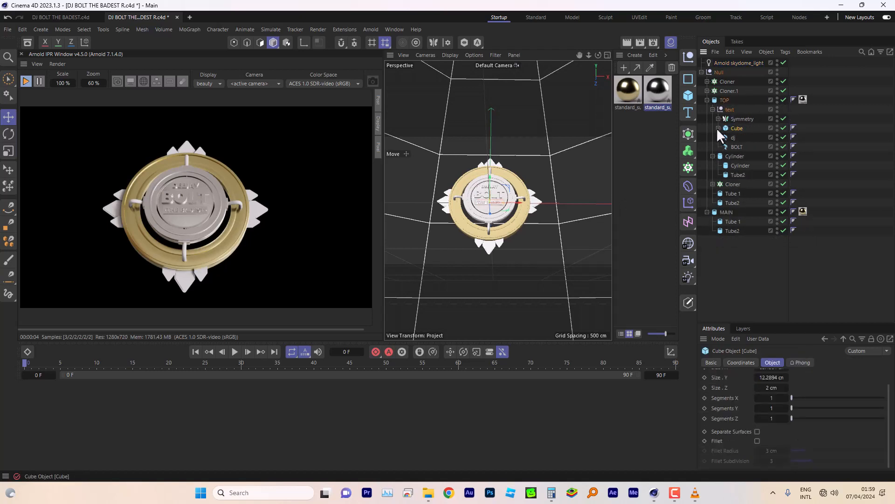
Switch the Cylinder and its nested Cylinder off and back on to identify them in the emblem render.
{"action": "left_click", "coordinate": [731, 155]}
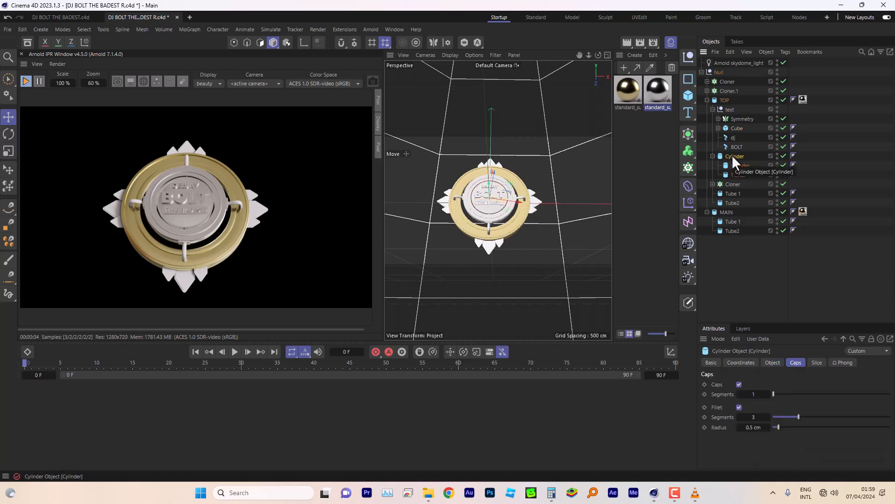
{"action": "left_click", "coordinate": [783, 156]}
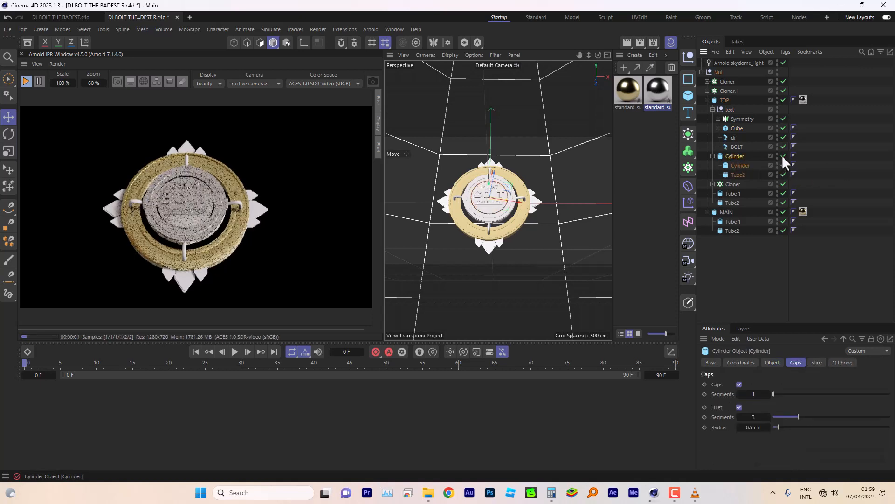
{"action": "left_click", "coordinate": [782, 155]}
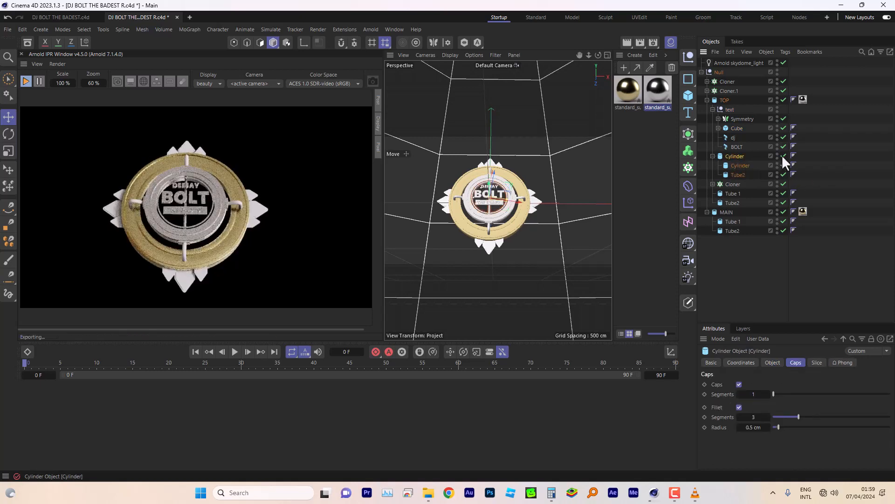
{"action": "left_click", "coordinate": [782, 165]}
{"action": "left_click", "coordinate": [782, 164]}
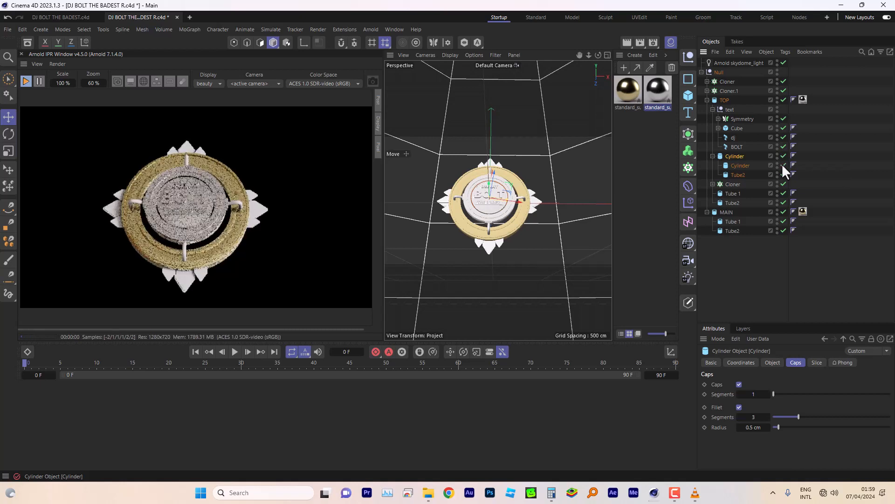
Duplicate the silver Arnold material and set the copy's metalness to 0.37.
{"action": "left_click_drag", "start_coordinate": [657, 92], "coordinate": [644, 130]}
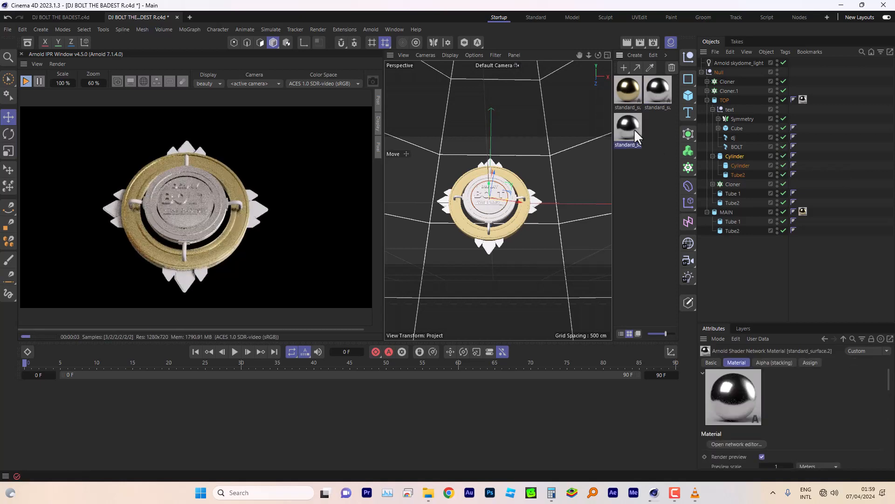
{"action": "double_click", "coordinate": [634, 129]}
{"action": "left_click_drag", "start_coordinate": [785, 307], "coordinate": [796, 306]}
{"action": "left_click_drag", "start_coordinate": [729, 122], "coordinate": [657, 72]}
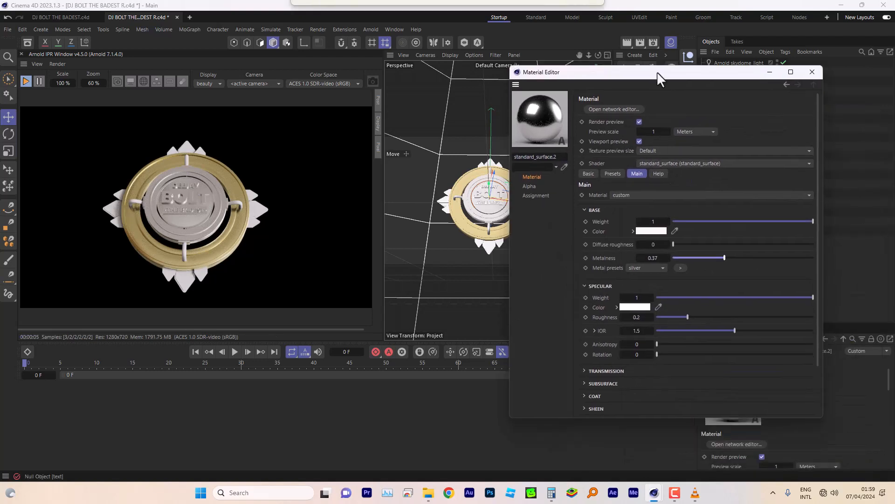
Set the duplicated material's base colour to dark red, RGB 156, 0, 0, and close its editor.
{"action": "mouse_move", "coordinate": [660, 231]}
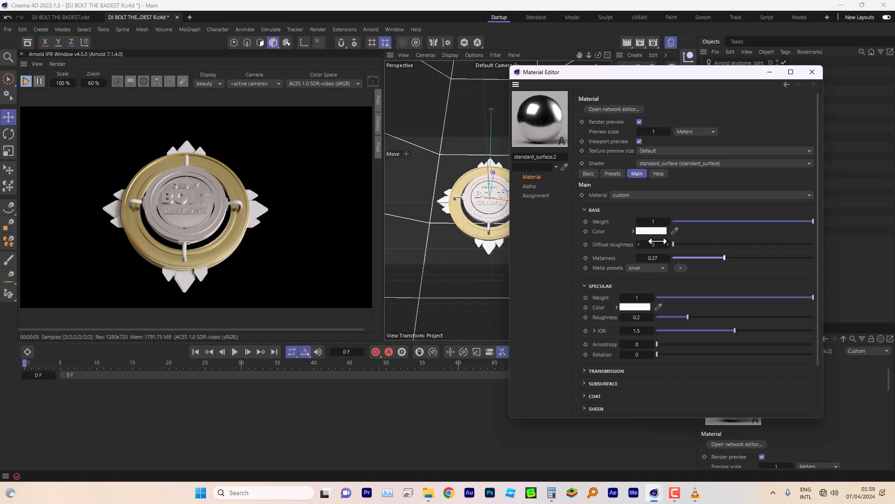
{"action": "left_click", "coordinate": [650, 230]}
{"action": "left_click_drag", "start_coordinate": [623, 278], "coordinate": [625, 303]}
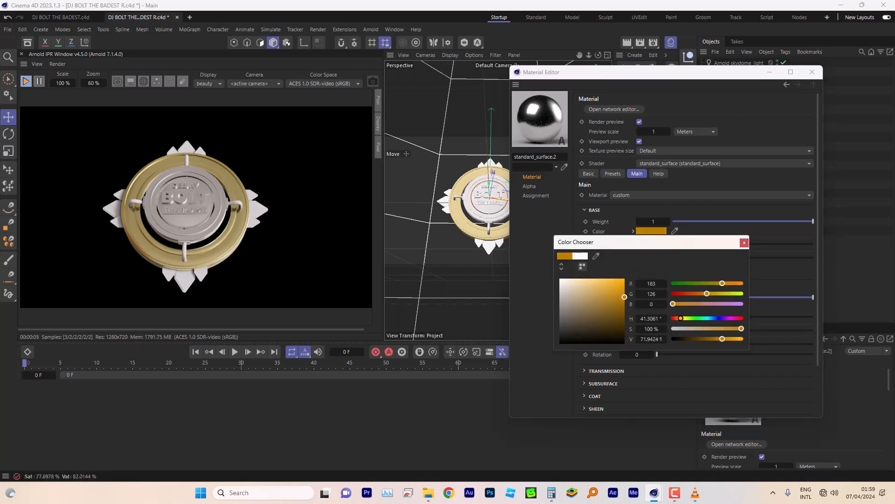
{"action": "left_click_drag", "start_coordinate": [673, 317], "coordinate": [668, 318]}
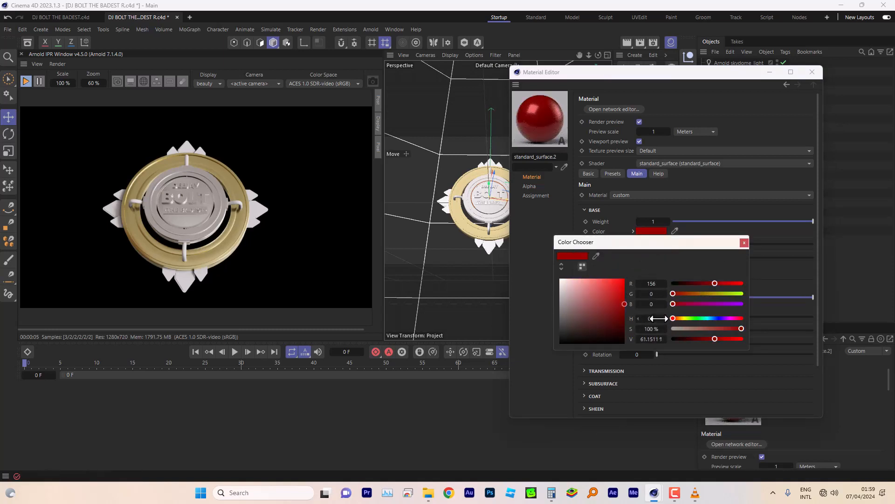
{"action": "left_click", "coordinate": [743, 242]}
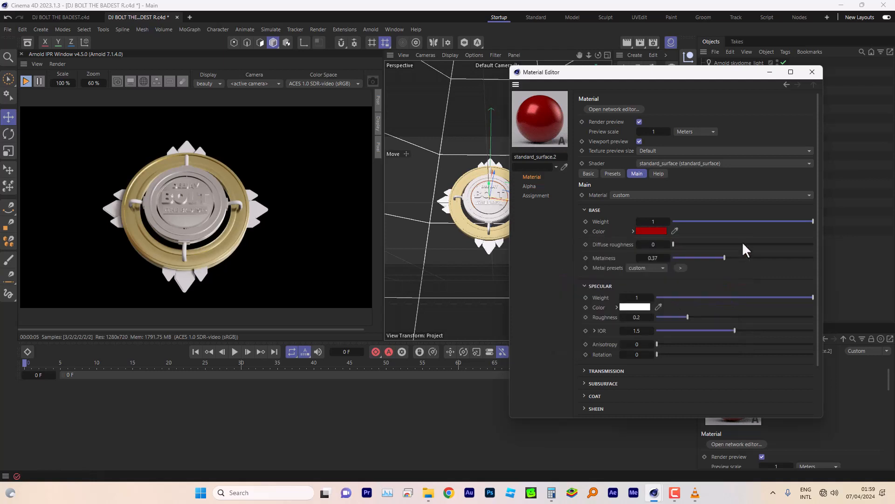
{"action": "left_click", "coordinate": [813, 71]}
Try the red material on the central Cylinder and move its material tag to the nested Cylinder.
{"action": "left_click", "coordinate": [734, 156]}
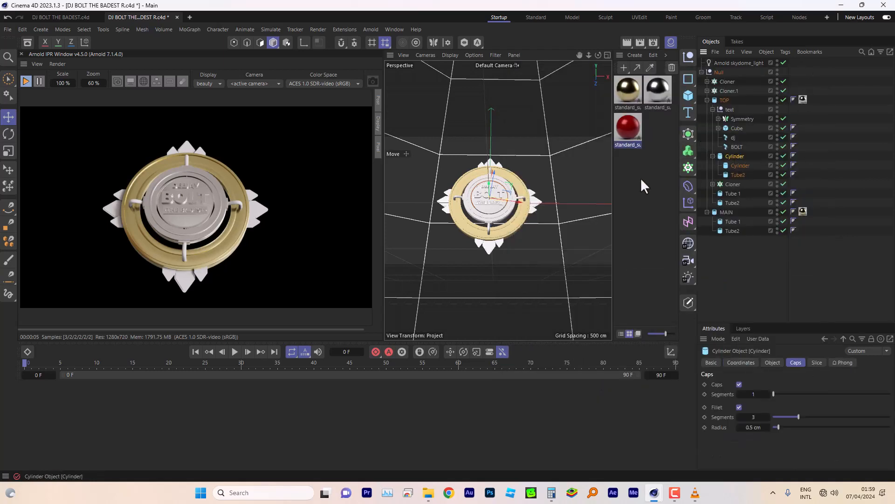
{"action": "left_click_drag", "start_coordinate": [634, 124], "coordinate": [742, 157]}
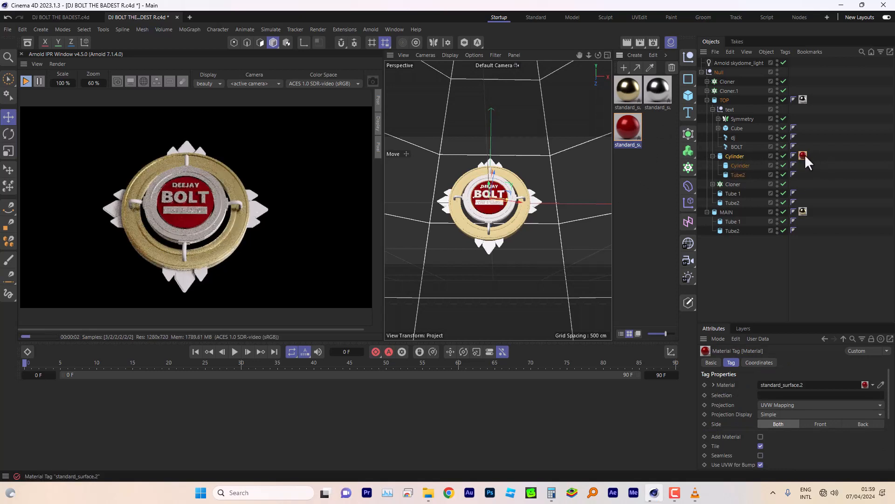
{"action": "left_click_drag", "start_coordinate": [803, 156], "coordinate": [803, 165]}
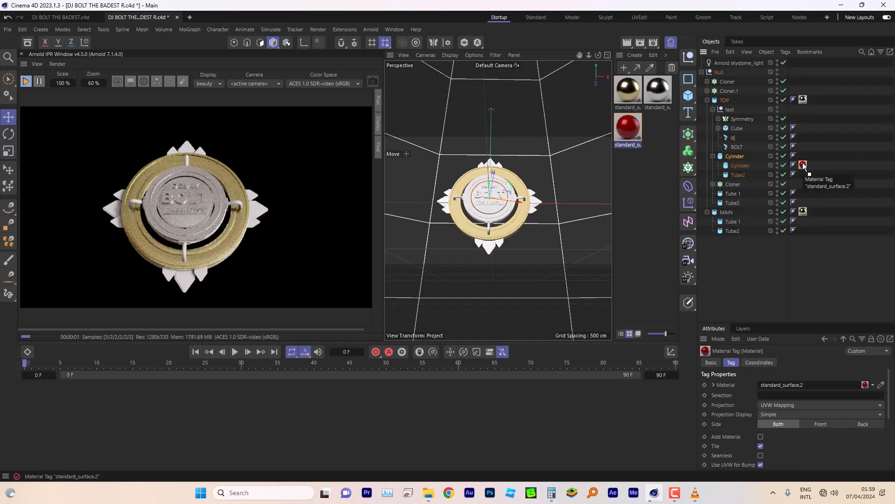
Disable the TOP tube and replace the nested Cylinder's material with the gold one.
{"action": "left_click", "coordinate": [742, 166]}
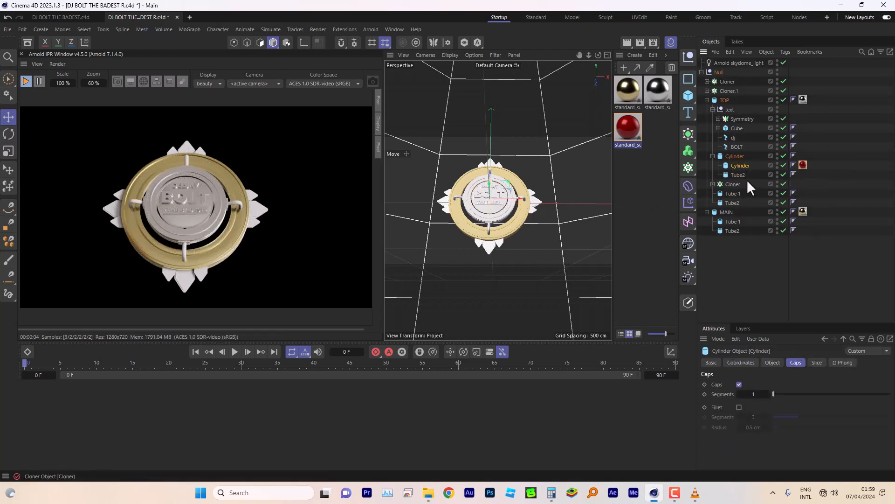
{"action": "left_click", "coordinate": [783, 165]}
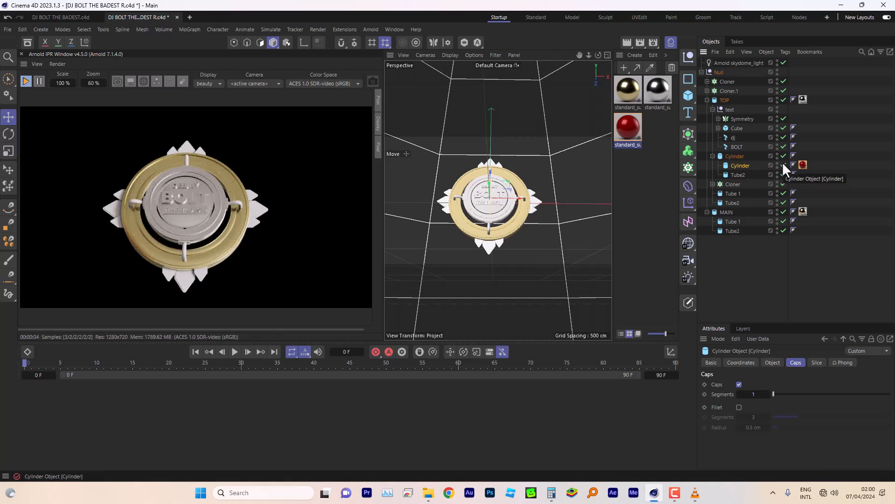
{"action": "left_click", "coordinate": [782, 97]}
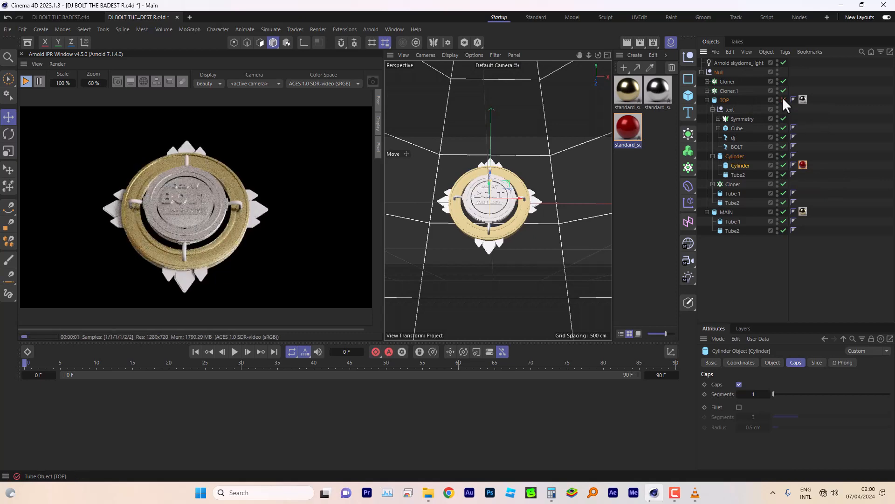
{"action": "left_click", "coordinate": [782, 97]}
{"action": "scroll", "coordinate": [496, 208], "scroll_direction": "up", "scroll_amount": 10}
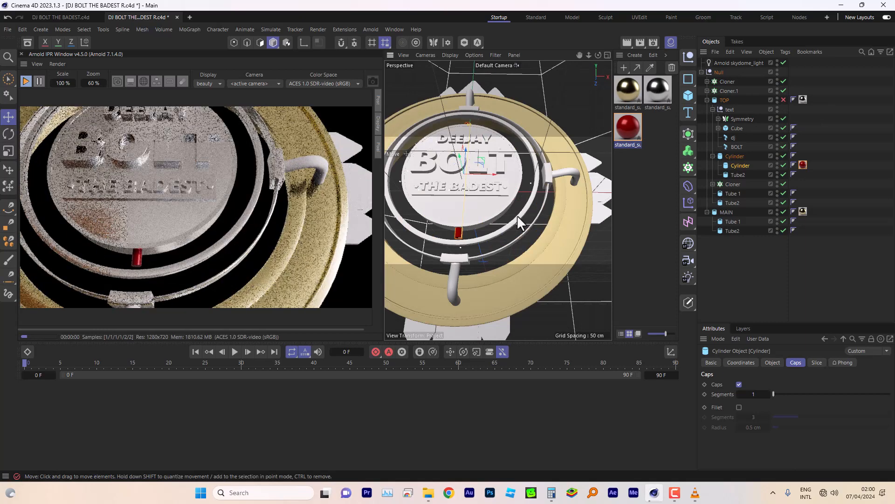
{"action": "left_click_drag", "start_coordinate": [656, 93], "coordinate": [802, 165]}
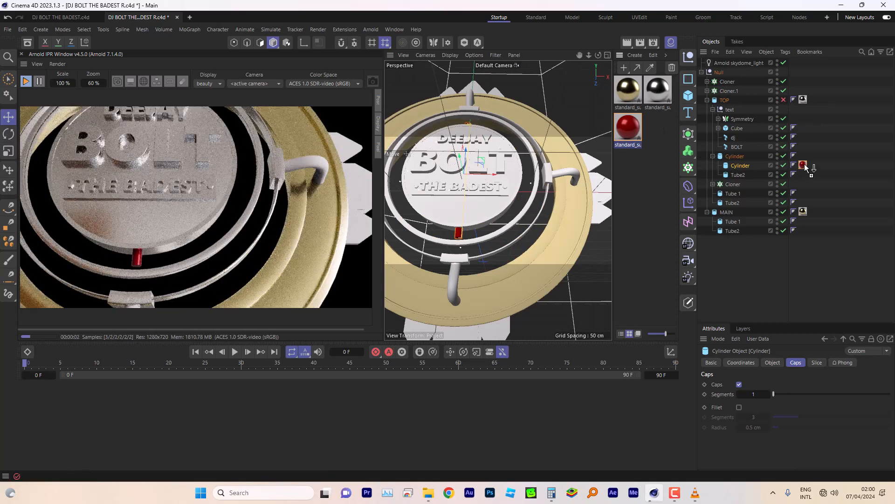
Apply the red material to the Tube2 and Tube 1 rings directly under TOP.
{"action": "left_click", "coordinate": [519, 216]}
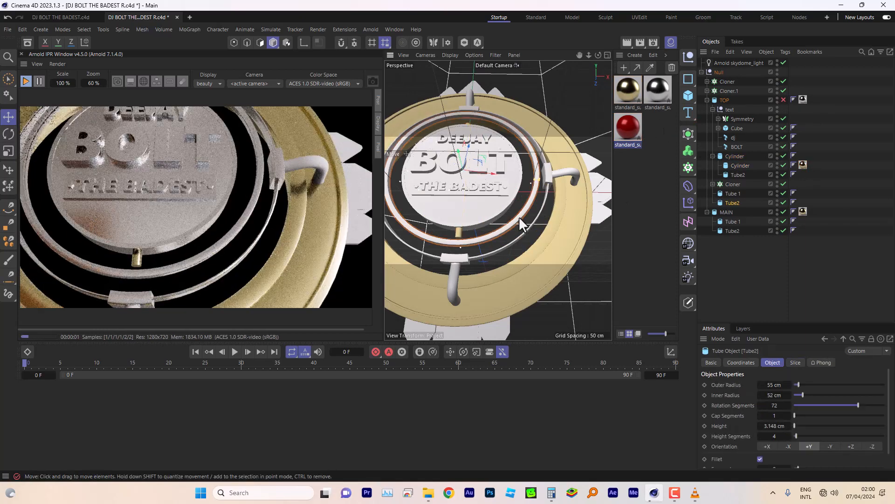
{"action": "left_click_drag", "start_coordinate": [630, 125], "coordinate": [736, 203]}
{"action": "left_click", "coordinate": [523, 236]}
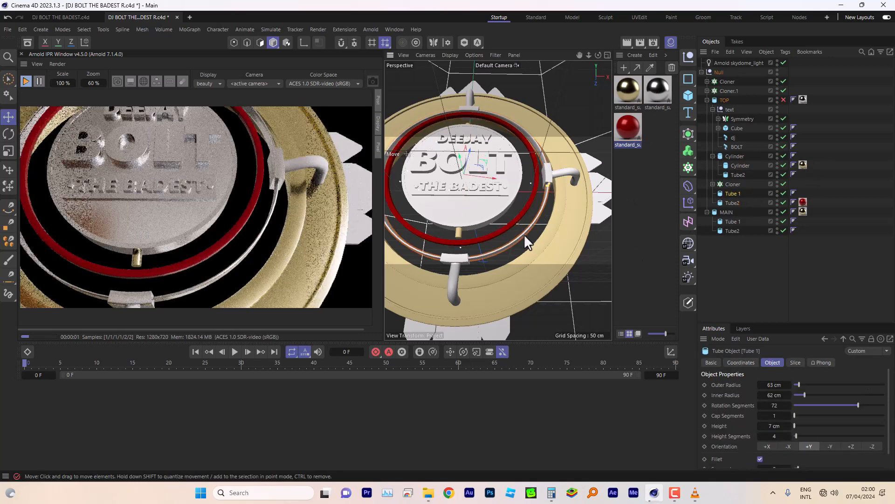
{"action": "left_click_drag", "start_coordinate": [745, 195], "coordinate": [745, 195]}
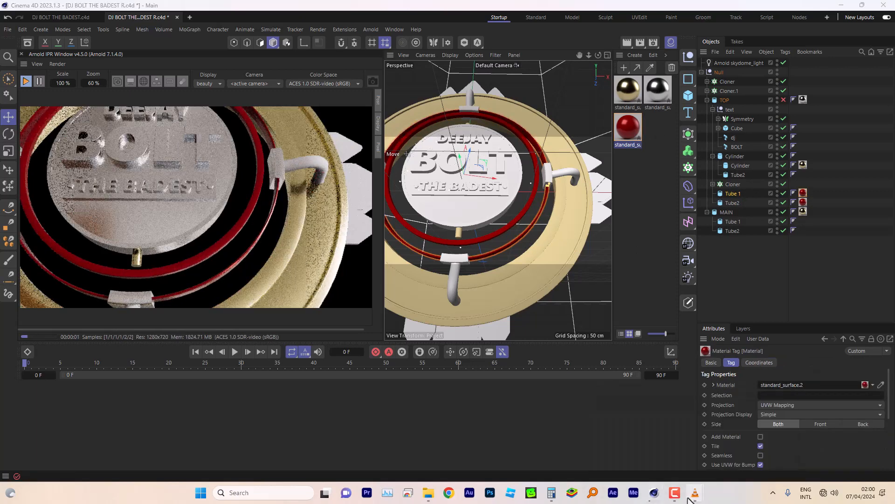
Check the reference video in VLC, replace the material on TOP's Tube2 ring with gold, and re-enable the TOP tube.
{"action": "mouse_move", "coordinate": [695, 492]}
{"action": "left_click", "coordinate": [728, 433]}
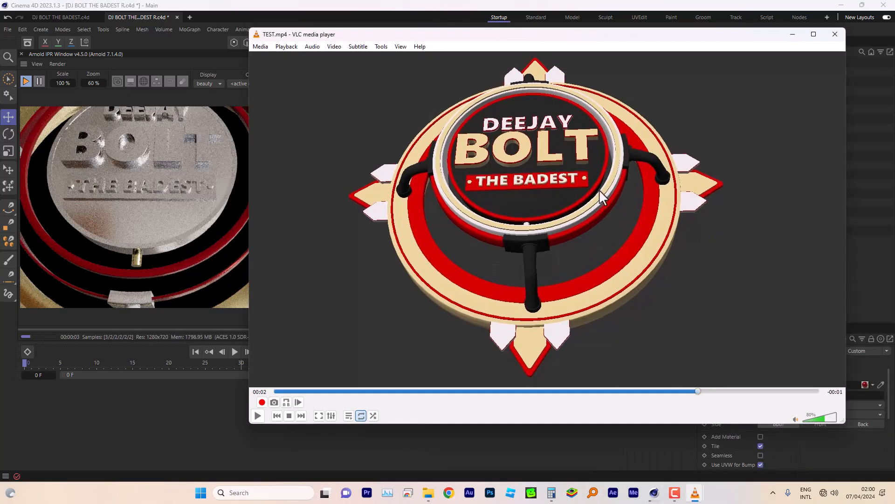
{"action": "left_click", "coordinate": [647, 2]}
{"action": "left_click_drag", "start_coordinate": [635, 96], "coordinate": [802, 202]}
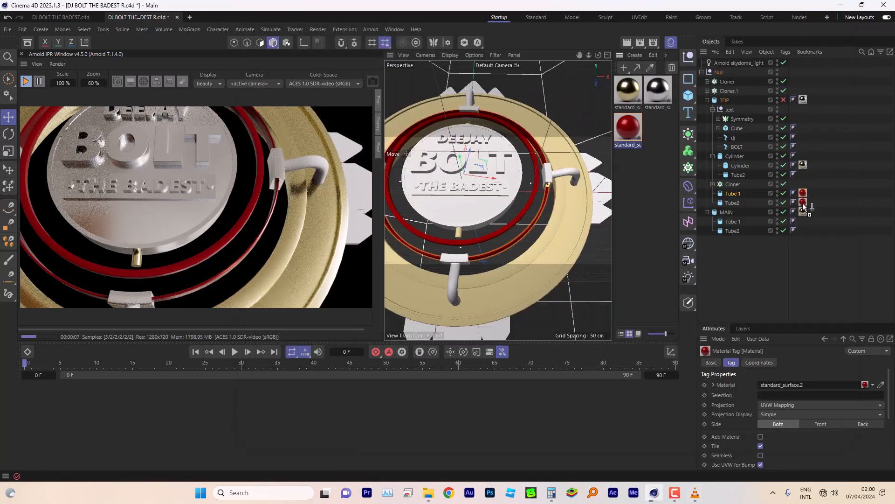
{"action": "left_click", "coordinate": [784, 100]}
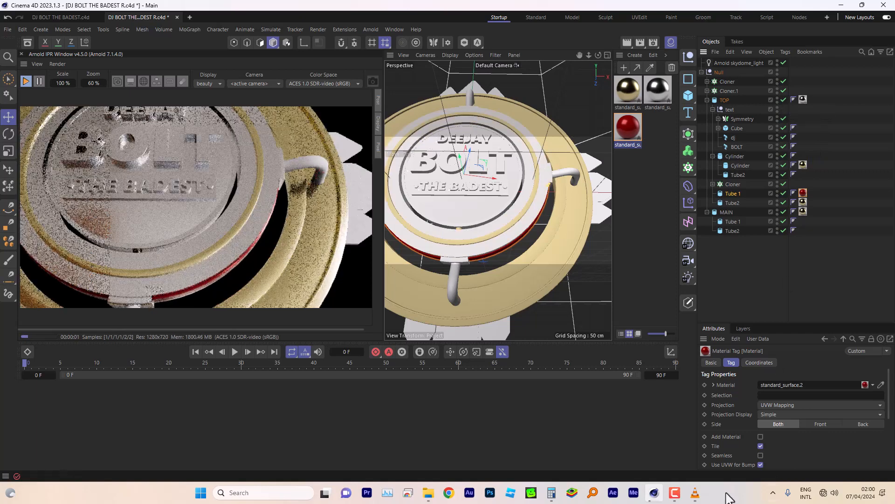
Switch to the TEST.mp4 reference in VLC to examine the inner disc and ring colours, and return to Cinema 4D.
{"action": "mouse_move", "coordinate": [695, 492]}
{"action": "left_click", "coordinate": [737, 435]}
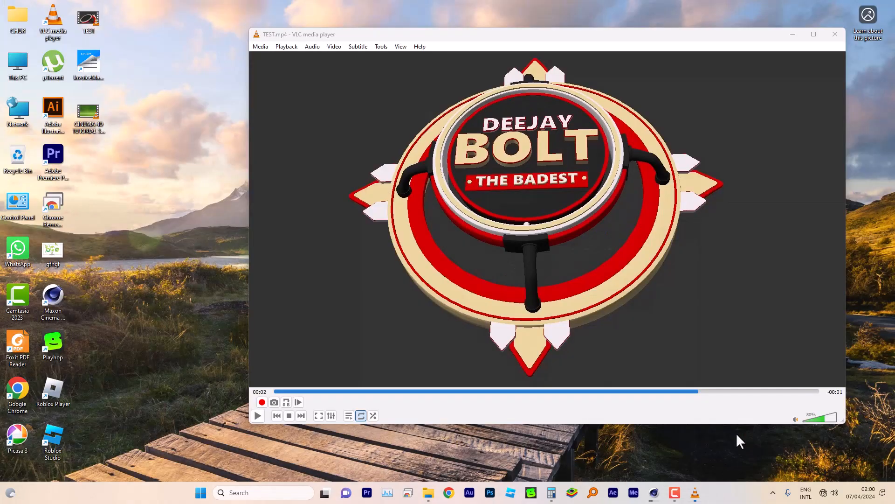
{"action": "left_click", "coordinate": [736, 432]}
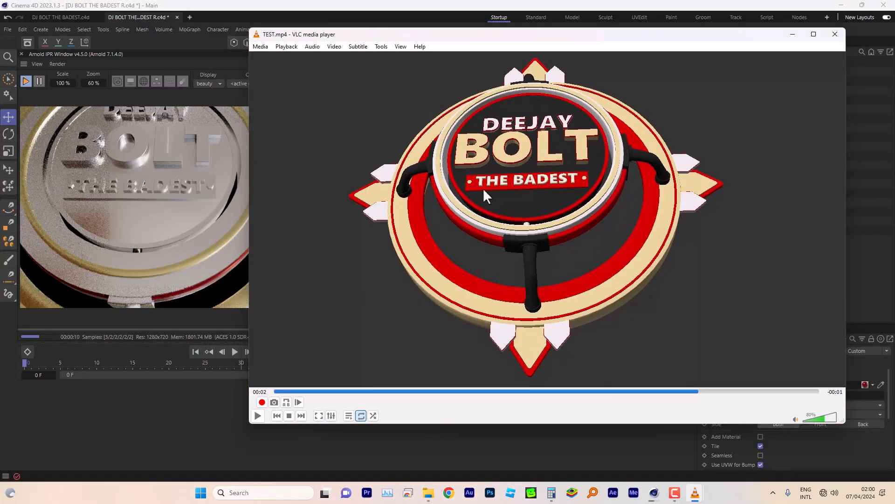
{"action": "left_click", "coordinate": [461, 7]}
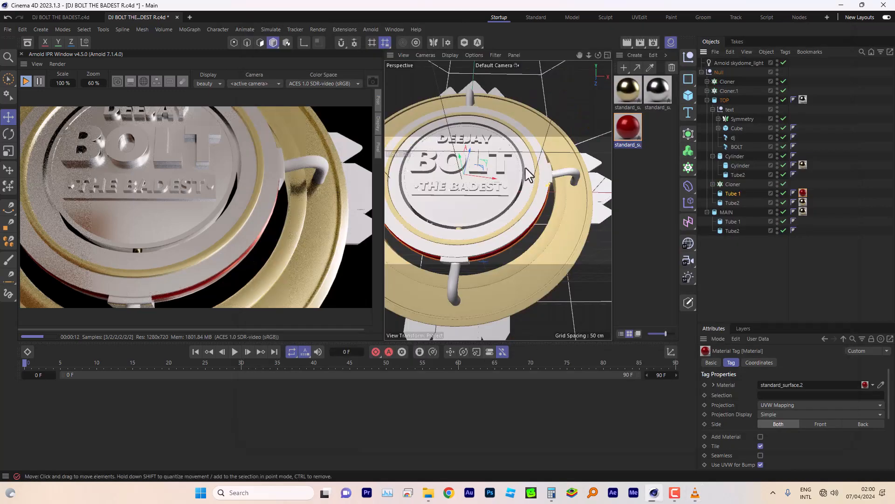
Disable the TOP tube and apply the red material to the Tube2 ring nested under the Cylinder.
{"action": "left_click", "coordinate": [526, 187]}
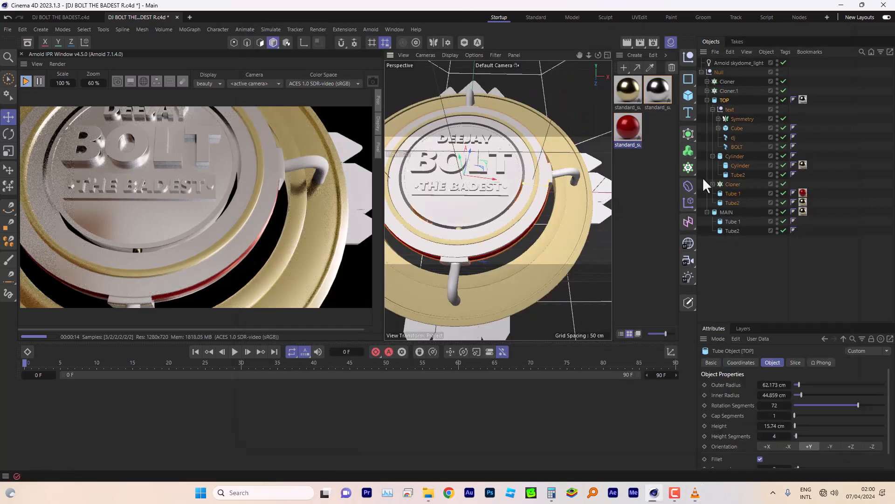
{"action": "left_click", "coordinate": [782, 91]}
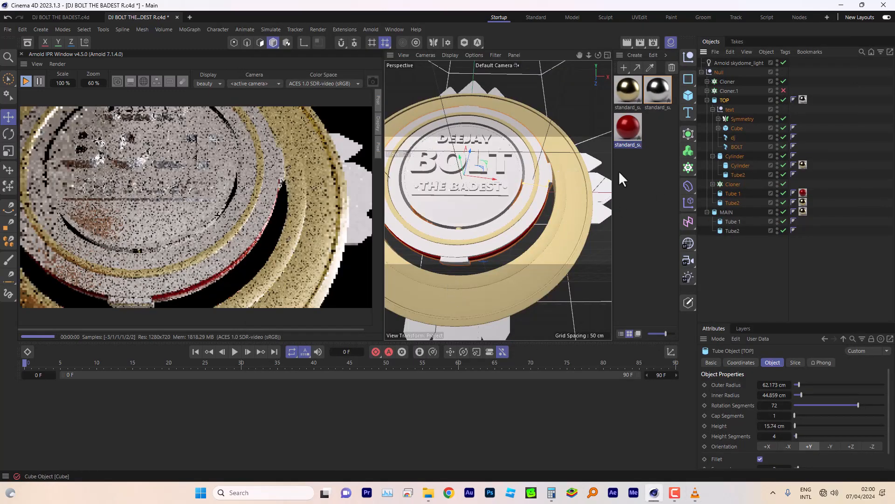
{"action": "left_click", "coordinate": [783, 90]}
{"action": "left_click", "coordinate": [784, 99]}
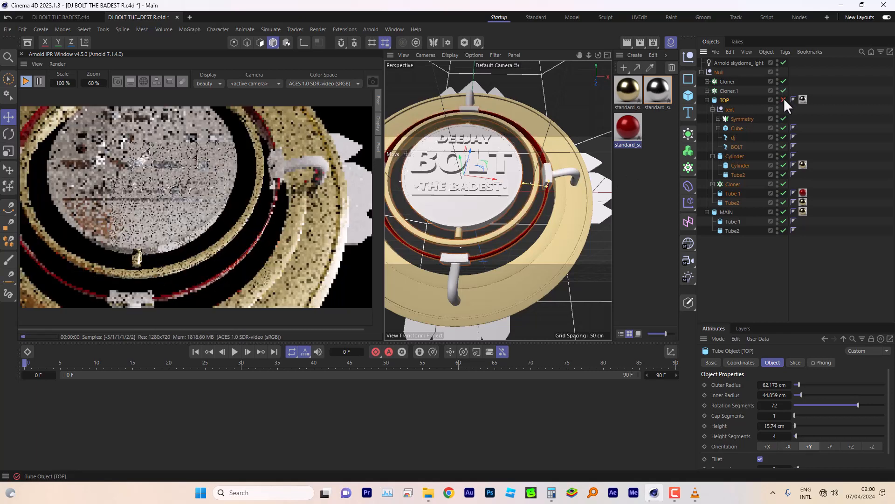
{"action": "left_click", "coordinate": [504, 206]}
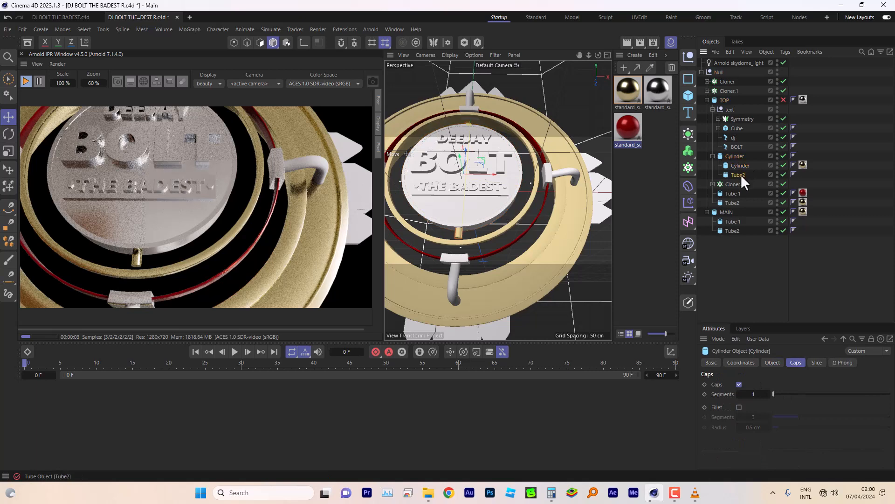
{"action": "left_click_drag", "start_coordinate": [635, 130], "coordinate": [744, 177]}
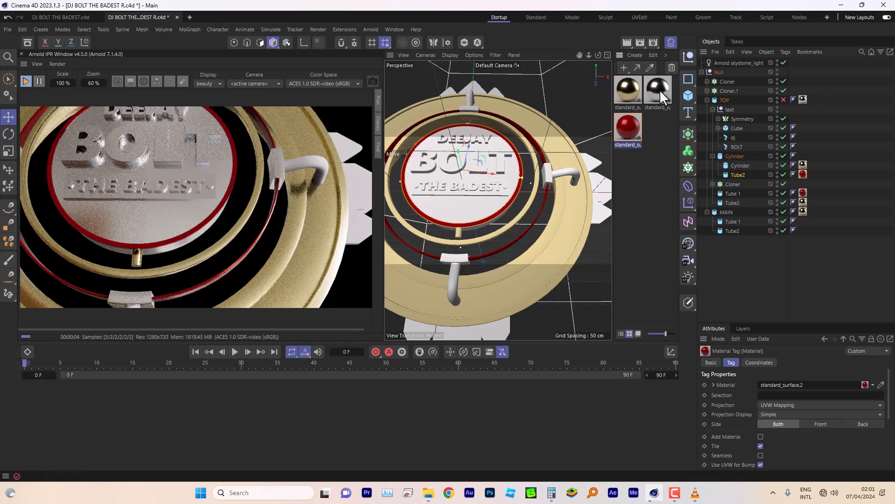
Duplicate the silver material and set the copy's base colour to near-black, RGB 28, 27, 24.
{"action": "left_click_drag", "start_coordinate": [659, 91], "coordinate": [657, 127], "text": "ctrl"}
{"action": "double_click", "coordinate": [658, 127]}
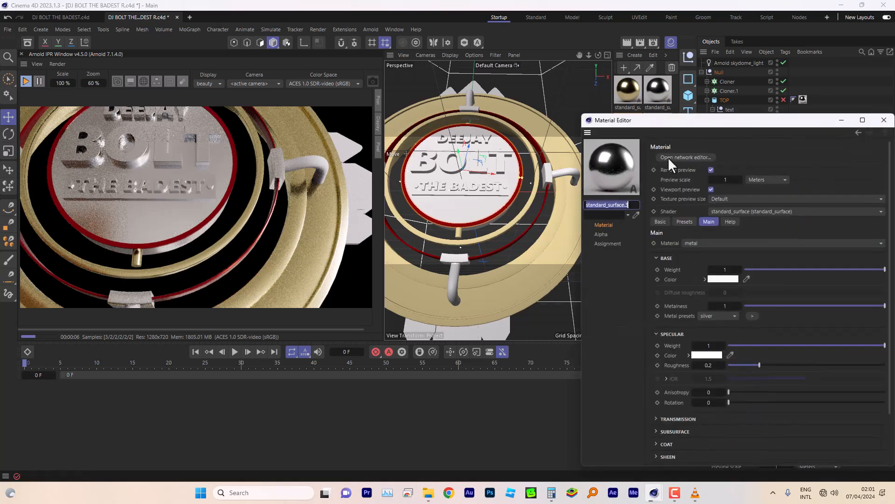
{"action": "left_click", "coordinate": [725, 279]}
{"action": "left_click_drag", "start_coordinate": [664, 347], "coordinate": [639, 385]}
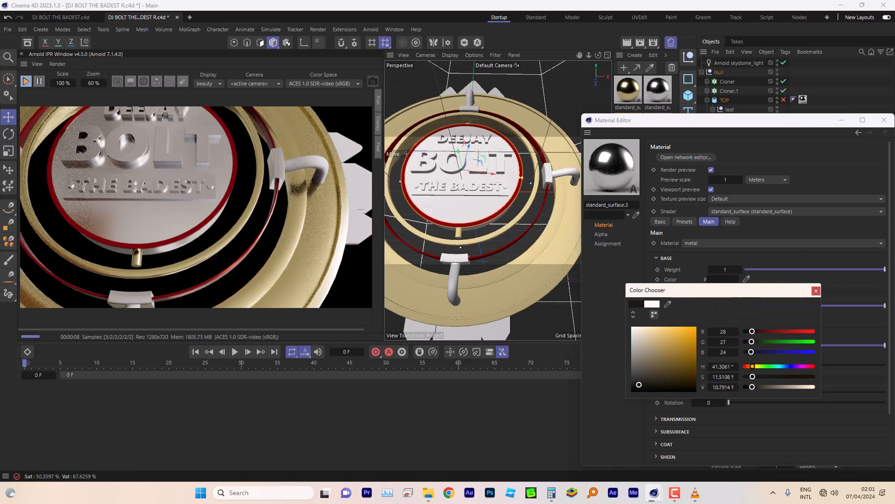
{"action": "left_click", "coordinate": [816, 290]}
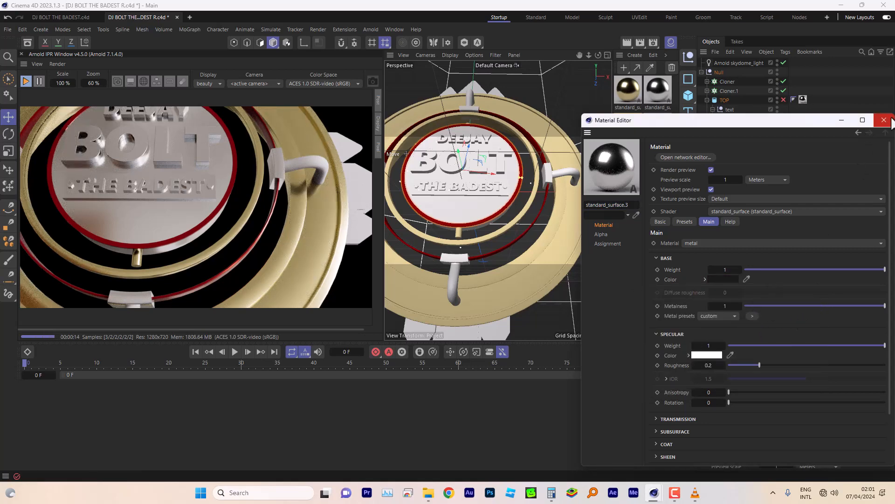
Close the Material Editor, refresh the Arnold IPR render and stop it.
{"action": "left_click", "coordinate": [883, 120]}
{"action": "left_click", "coordinate": [24, 81]}
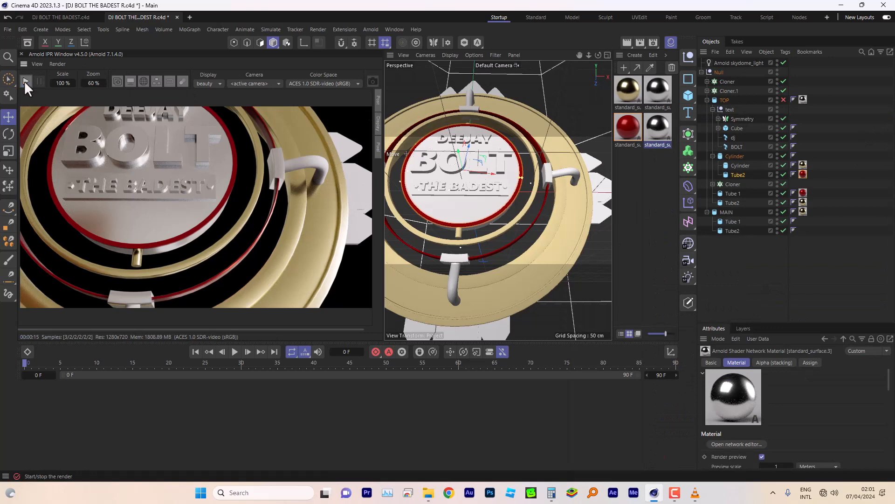
{"action": "left_click", "coordinate": [24, 80]}
{"action": "left_click", "coordinate": [24, 80]}
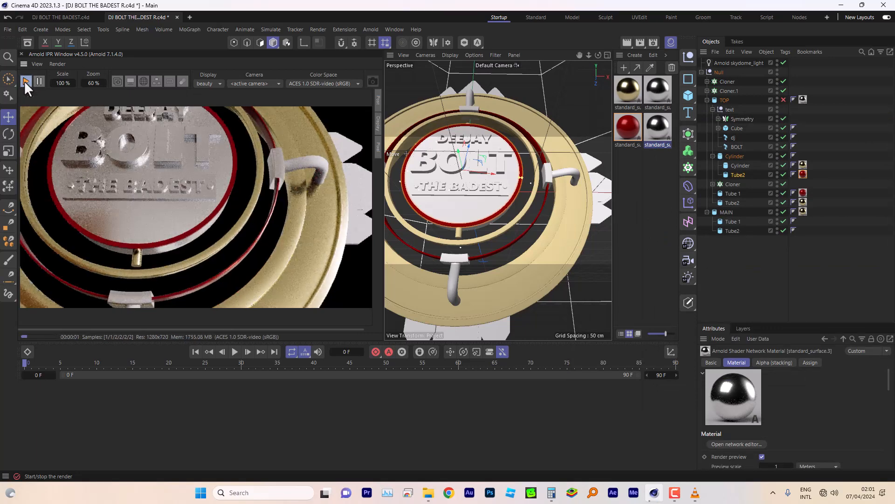
Lower the metalness of the near-black material and set its base colour to RGB 29, 28, 27.
{"action": "double_click", "coordinate": [663, 128]}
{"action": "left_click_drag", "start_coordinate": [834, 306], "coordinate": [812, 306]}
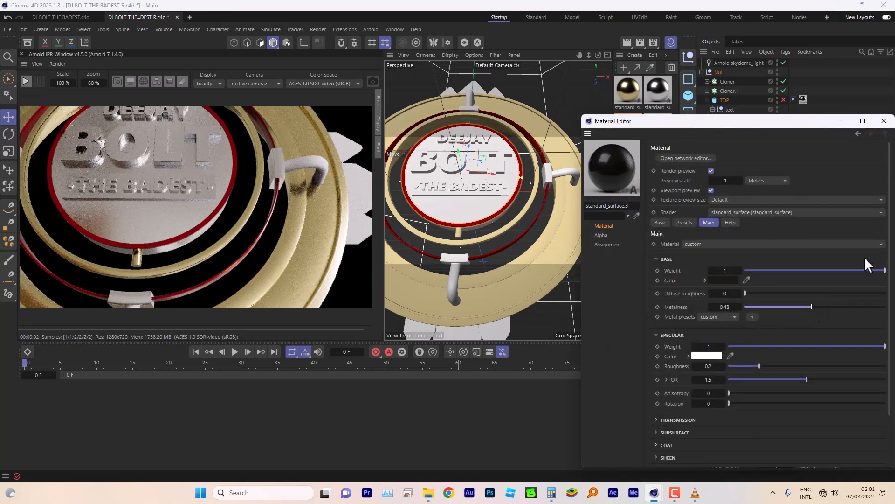
{"action": "left_click", "coordinate": [721, 279]}
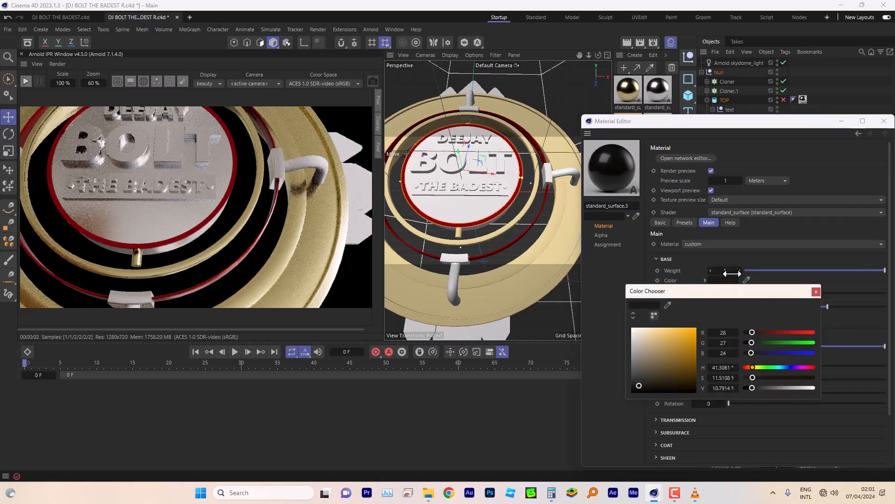
{"action": "left_click", "coordinate": [638, 385]}
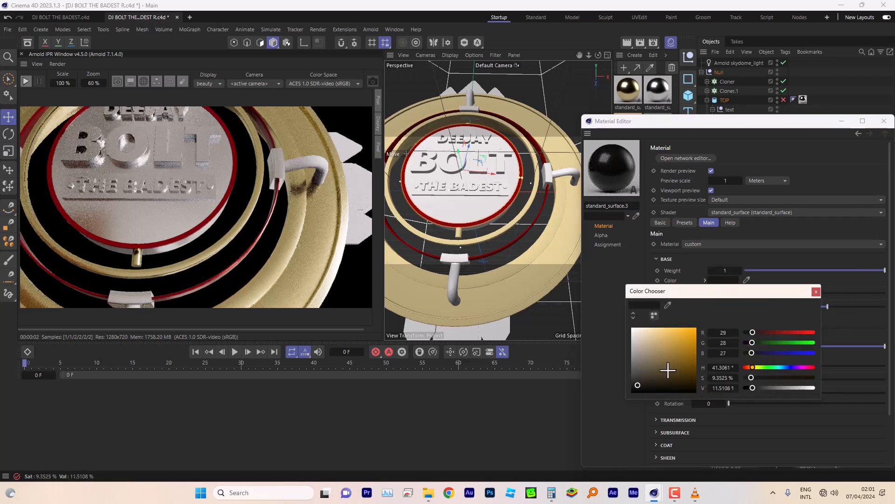
{"action": "left_click", "coordinate": [816, 291]}
{"action": "left_click", "coordinate": [884, 120]}
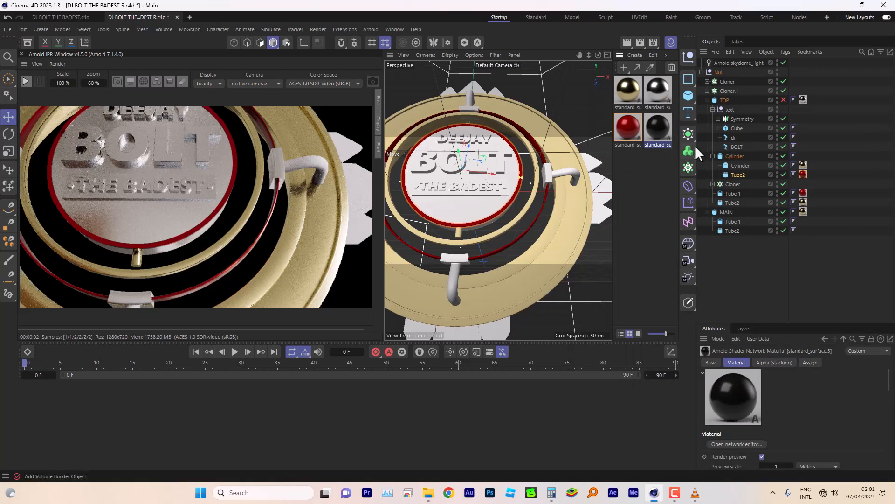
Apply the near-black material to the parent Cylinder disc and the red material to the Cube plate behind THE BADEST.
{"action": "left_click", "coordinate": [510, 191]}
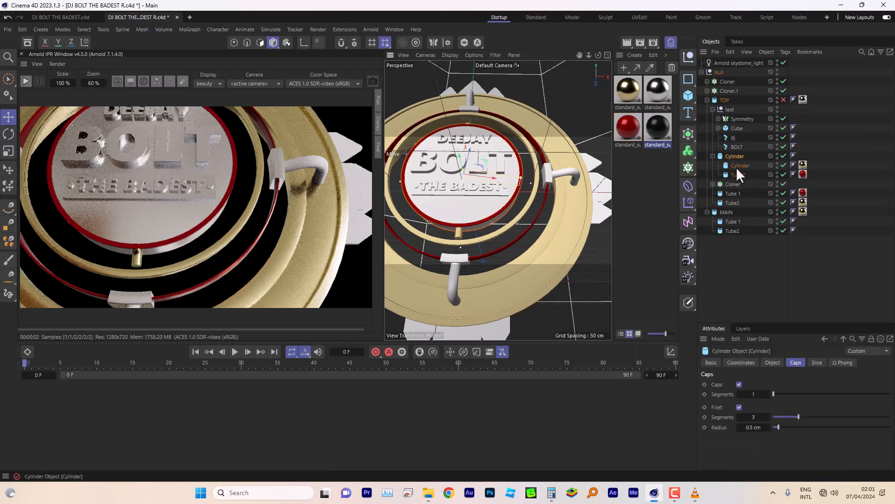
{"action": "left_click_drag", "start_coordinate": [654, 127], "coordinate": [740, 159]}
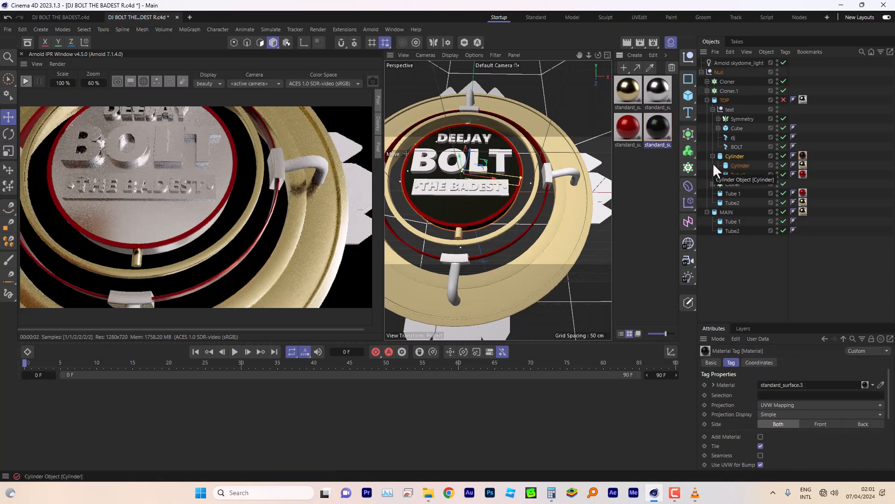
{"action": "left_click", "coordinate": [503, 192]}
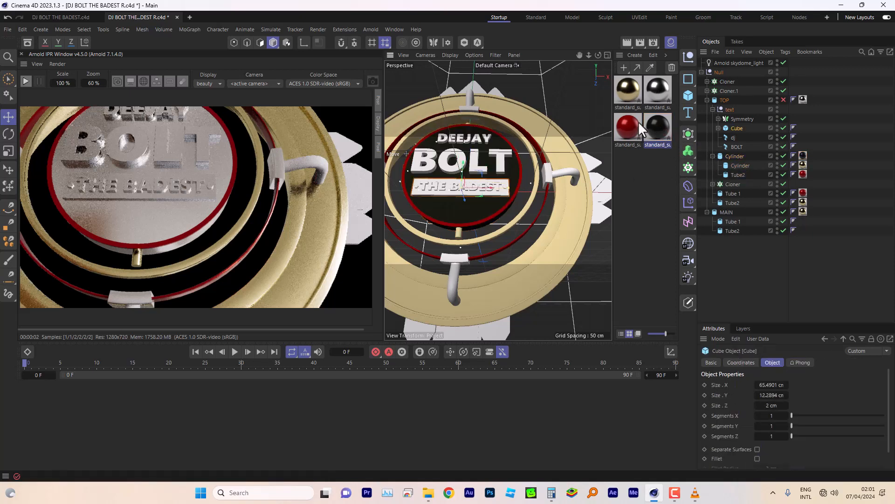
{"action": "left_click_drag", "start_coordinate": [631, 124], "coordinate": [718, 127]}
Following the TEST.mp4 reference in VLC, apply silver to the BADEST and dj texts and gold to the BOLT text.
{"action": "left_click", "coordinate": [718, 127]}
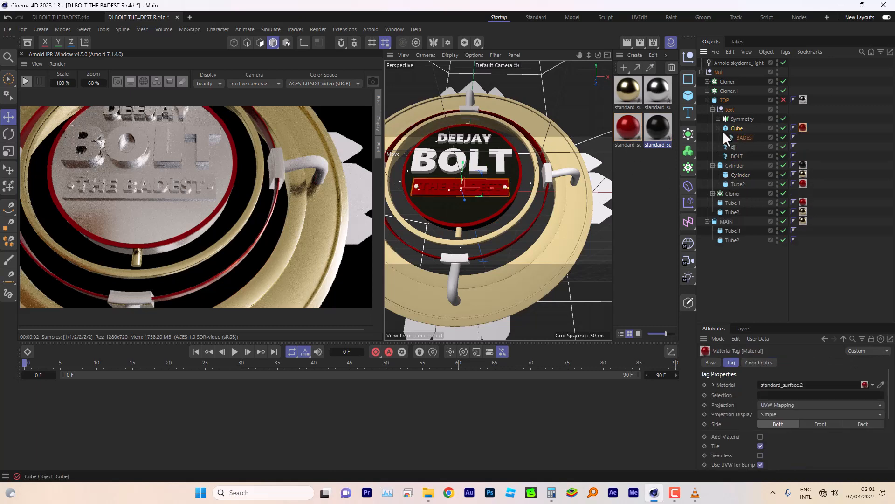
{"action": "mouse_move", "coordinate": [695, 493]}
{"action": "left_click_drag", "start_coordinate": [664, 89], "coordinate": [748, 137]}
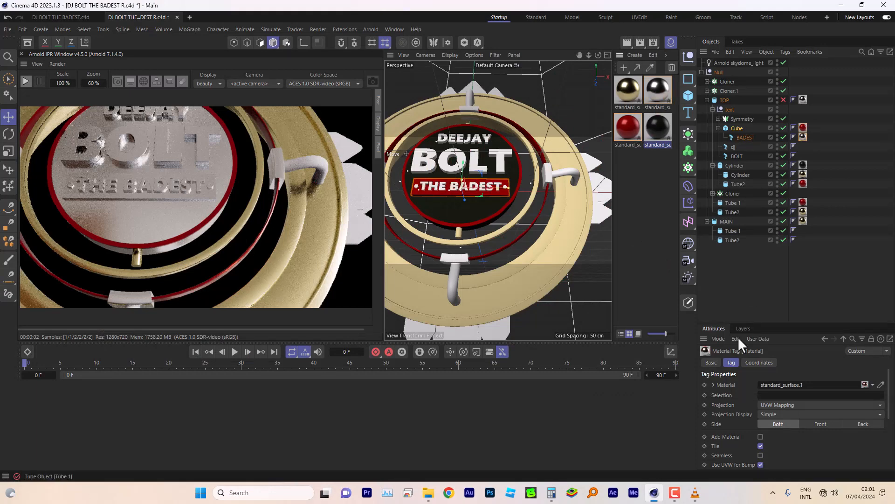
{"action": "mouse_move", "coordinate": [696, 492]}
{"action": "left_click", "coordinate": [746, 436]}
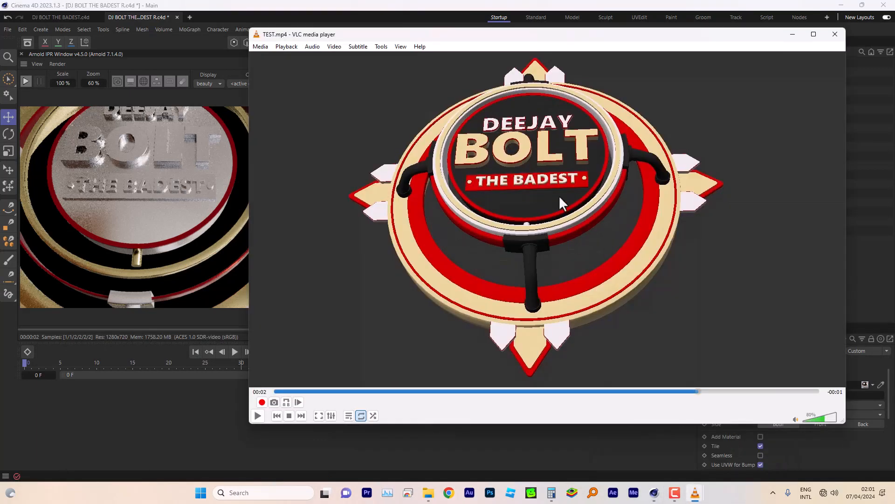
{"action": "left_click", "coordinate": [580, 7]}
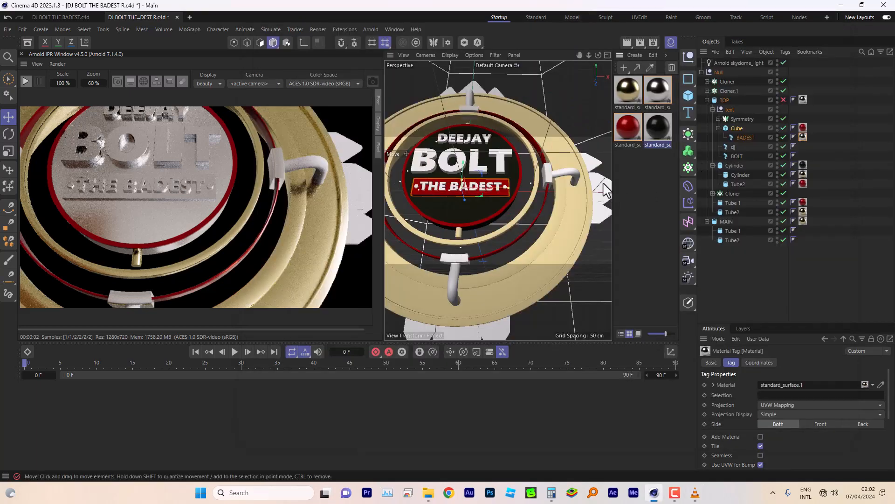
{"action": "left_click_drag", "start_coordinate": [631, 86], "coordinate": [740, 156]}
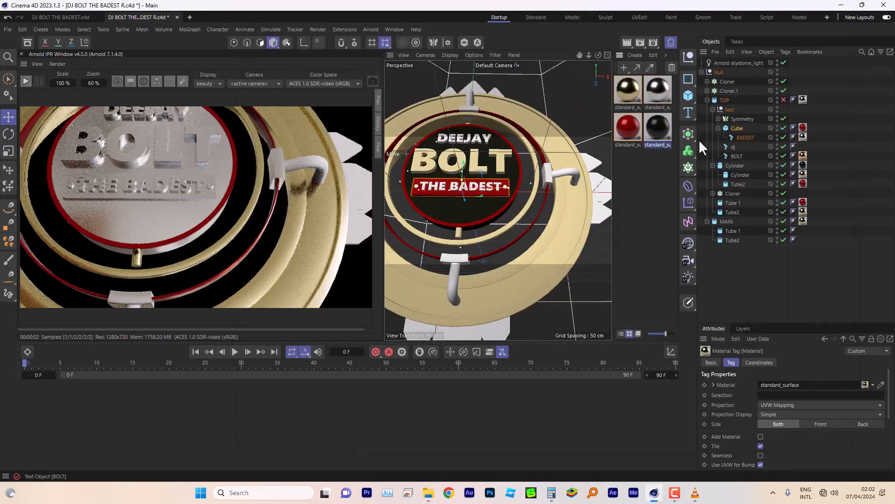
{"action": "left_click_drag", "start_coordinate": [655, 96], "coordinate": [738, 147]}
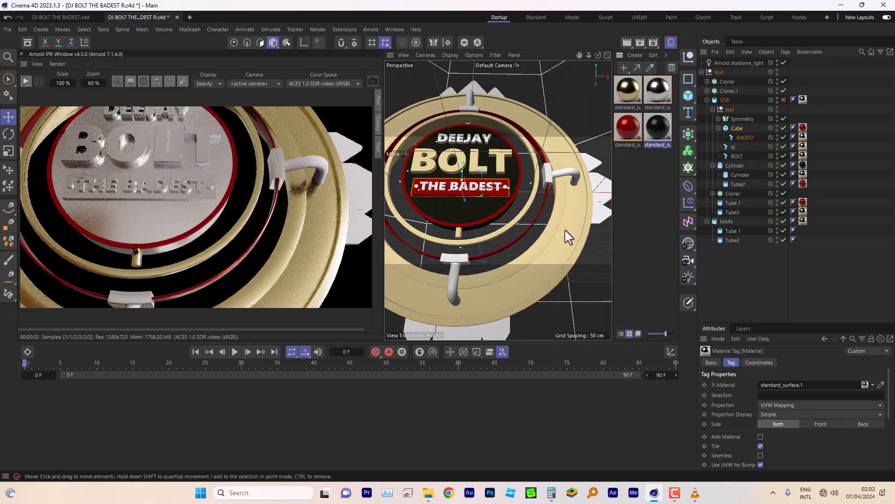
Recheck the VLC reference, add the red material to the BOLT text, and restrict it to the bevel selection R1.
{"action": "mouse_move", "coordinate": [695, 493]}
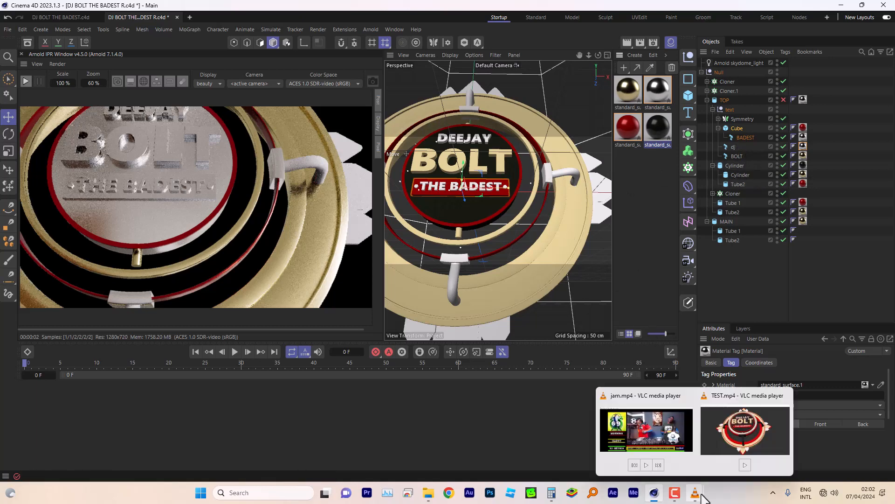
{"action": "left_click", "coordinate": [742, 431]}
{"action": "left_click", "coordinate": [583, 6]}
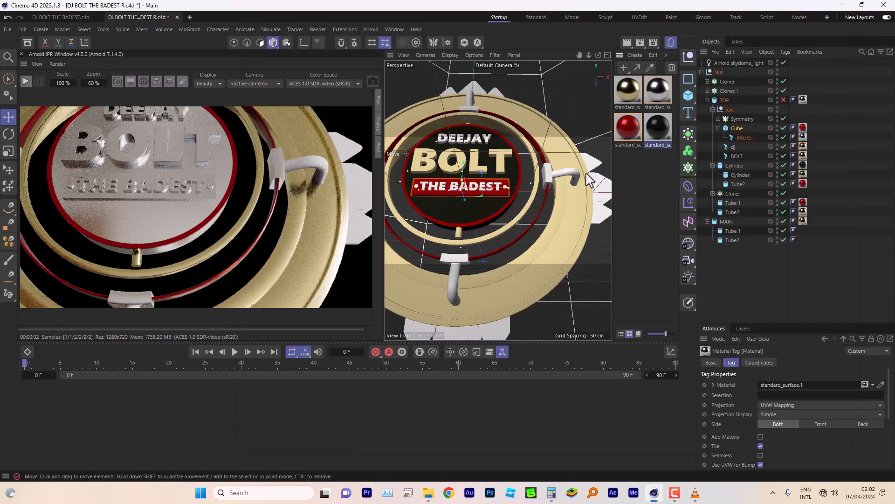
{"action": "left_click_drag", "start_coordinate": [749, 154], "coordinate": [748, 154]}
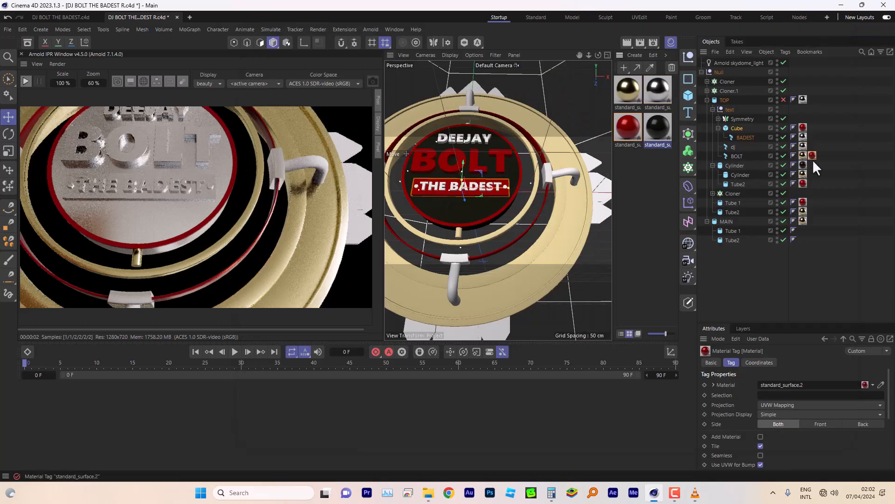
{"action": "left_click", "coordinate": [769, 396]}
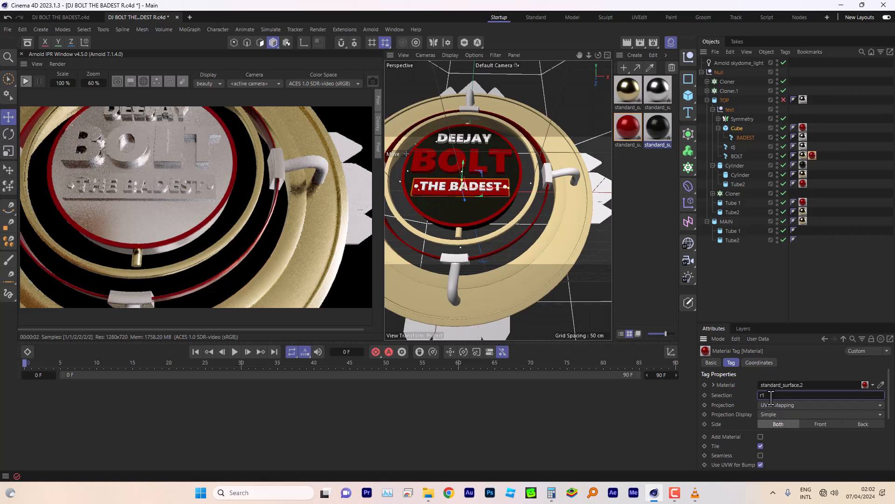
{"action": "type", "text": "R1"}
{"action": "left_click", "coordinate": [815, 384]}
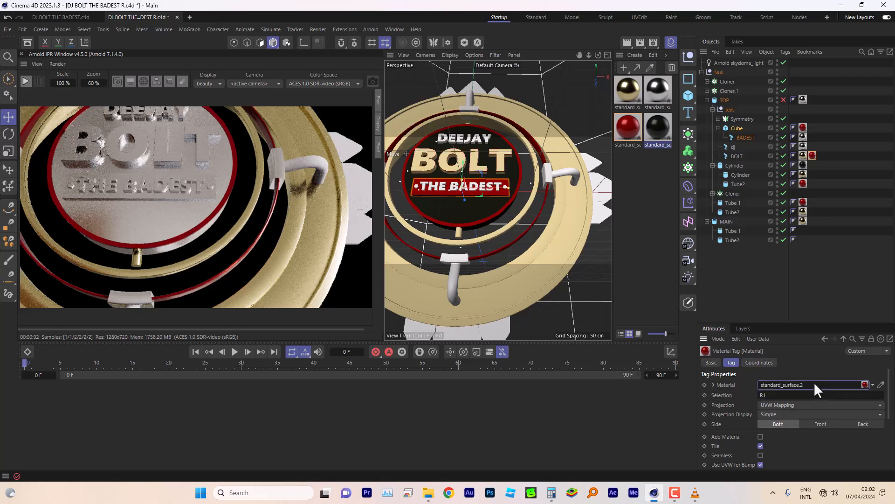
{"action": "scroll", "coordinate": [488, 161], "scroll_direction": "up", "scroll_amount": 3}
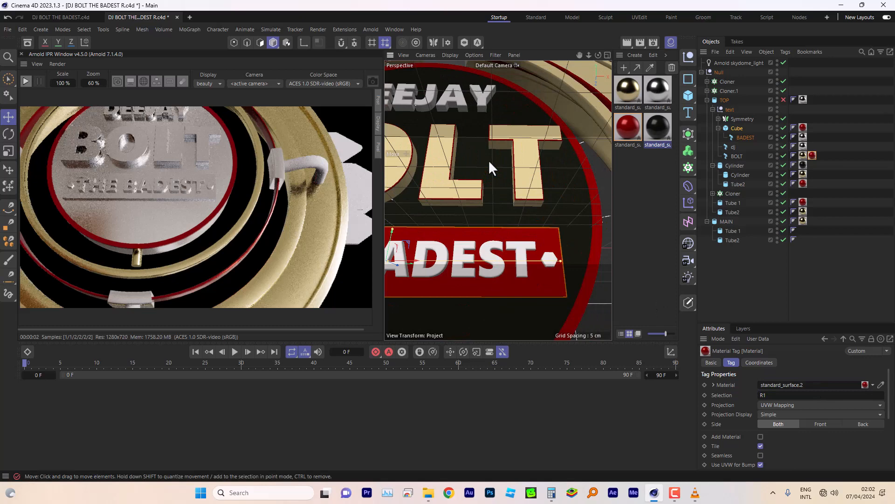
{"action": "scroll", "coordinate": [488, 160], "scroll_direction": "down", "scroll_amount": 1}
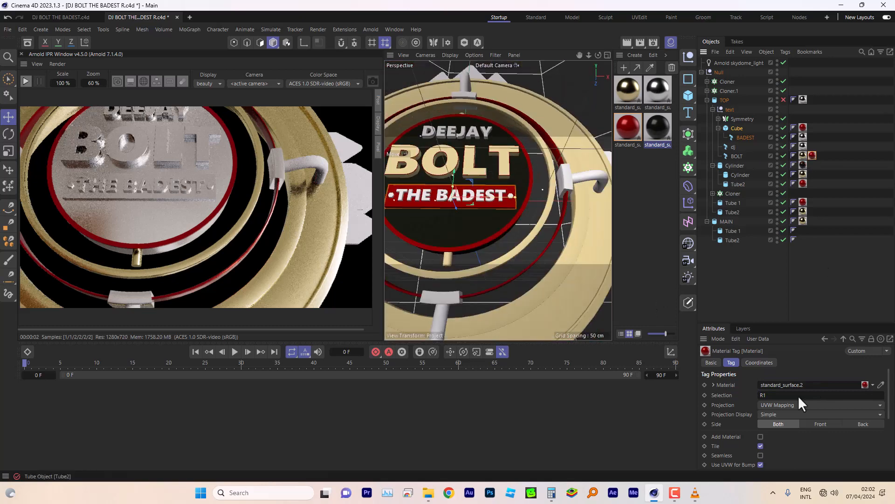
Check the TEST.mp4 reference in VLC and copy BOLT's red R1 material tag to the dj text, keeping it on both.
{"action": "mouse_move", "coordinate": [695, 499]}
{"action": "left_click", "coordinate": [745, 432]}
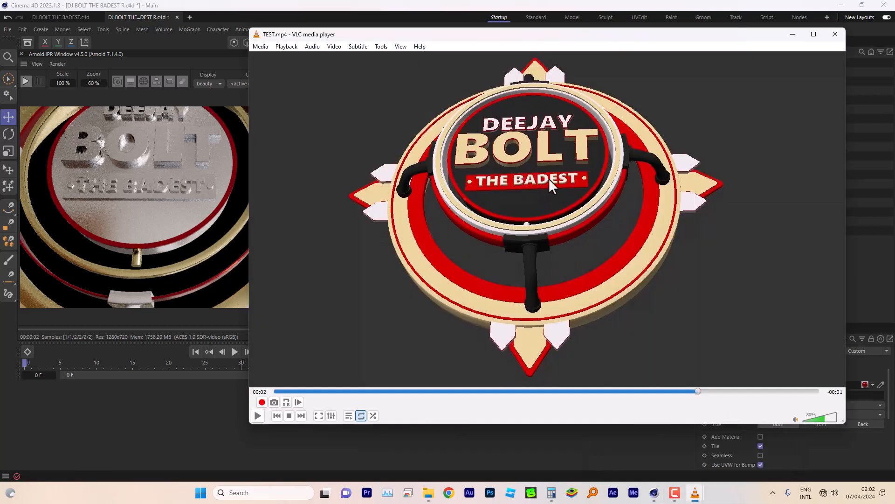
{"action": "left_click", "coordinate": [614, 6]}
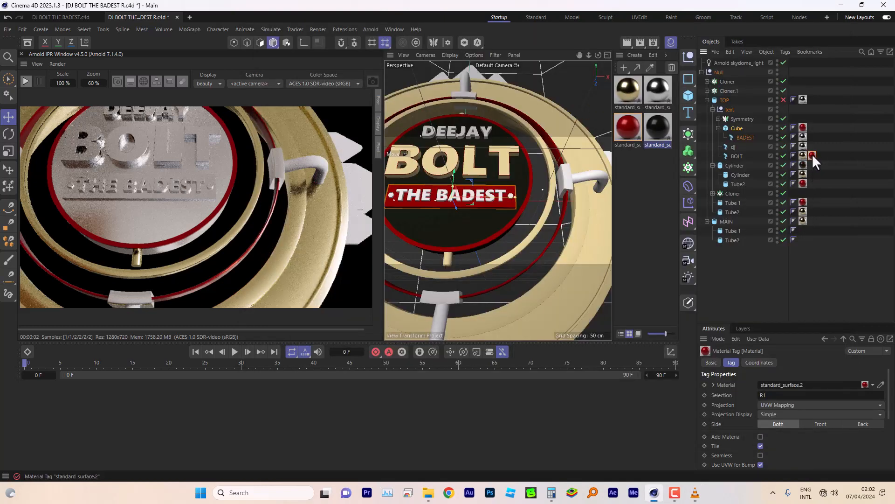
{"action": "left_click_drag", "start_coordinate": [812, 155], "coordinate": [813, 146]}
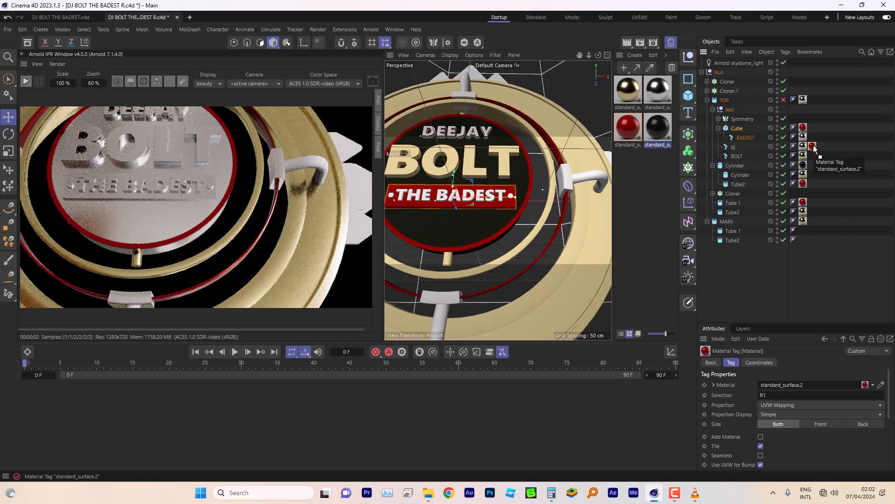
{"action": "left_click_drag", "start_coordinate": [813, 154], "coordinate": [812, 154], "text": "ctrl"}
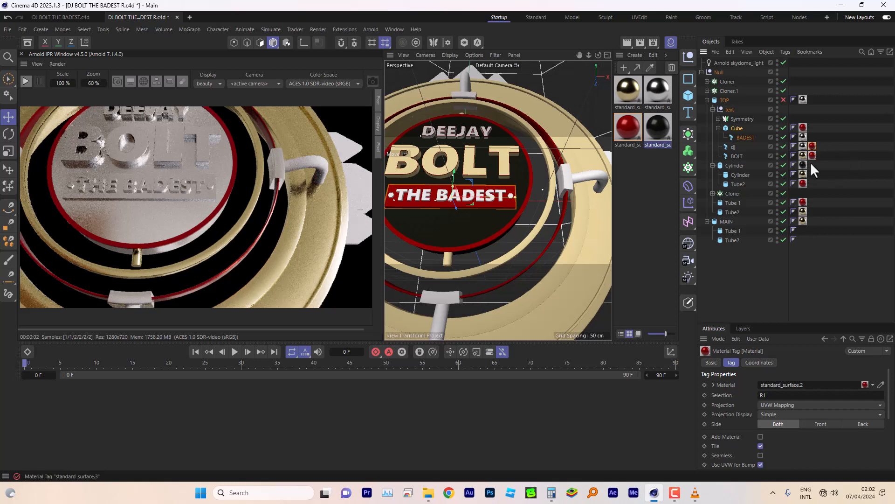
Copy the R1 material tag to the BADEST text and replace its red material with gold.
{"action": "left_click", "coordinate": [743, 136]}
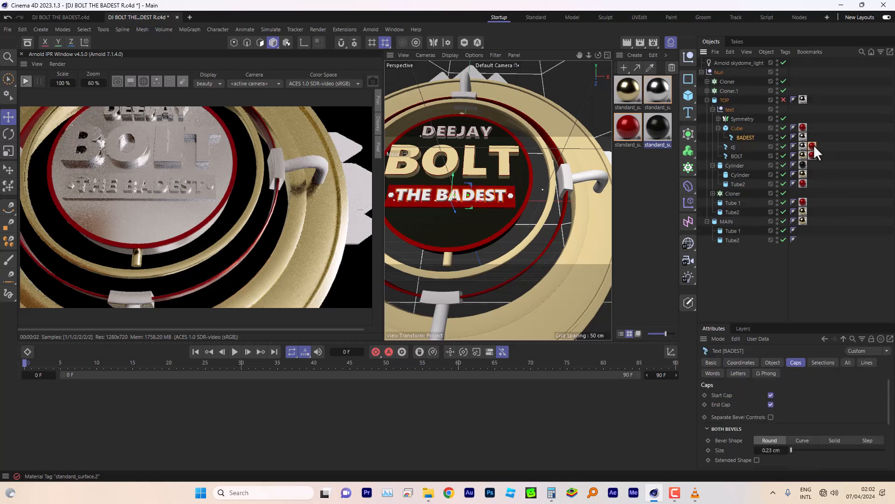
{"action": "left_click_drag", "start_coordinate": [813, 138], "coordinate": [813, 139], "text": "ctrl"}
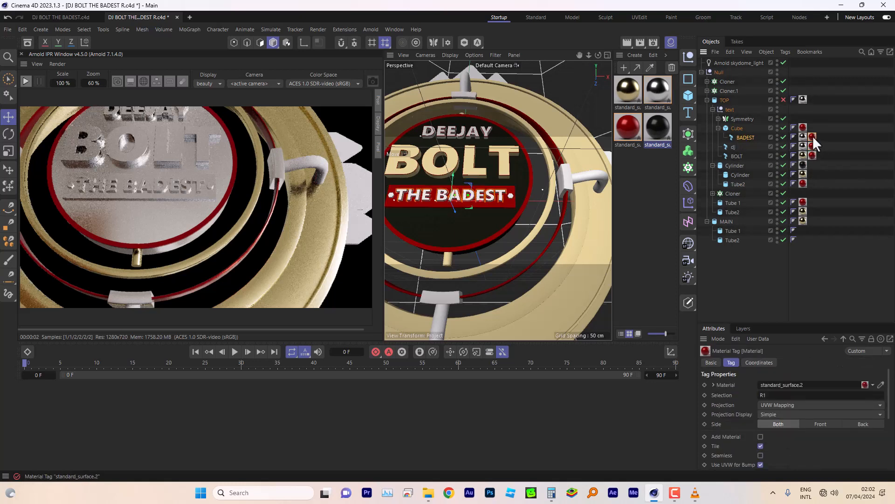
{"action": "left_click_drag", "start_coordinate": [753, 119], "coordinate": [813, 136], "text": "ctrl"}
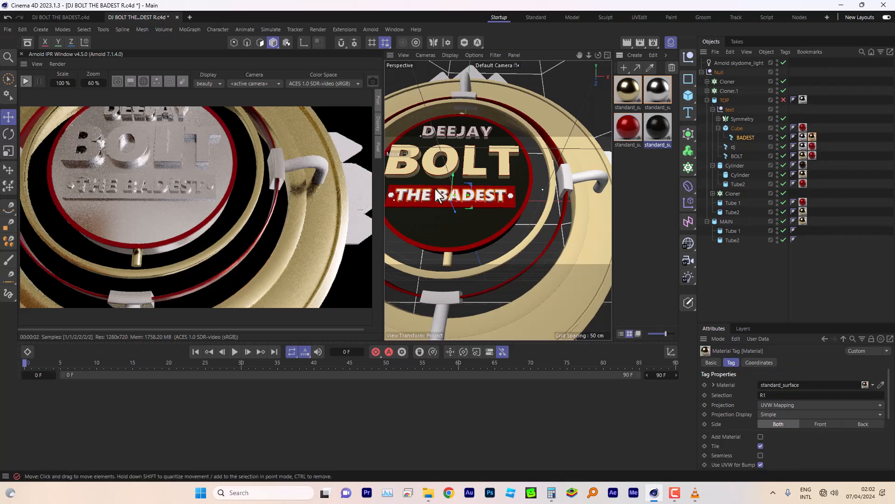
With the Arnold IPR render running, set the gold material's metalness to 0.62 and its base colour to RGB 255, 219, 110.
{"action": "left_click", "coordinate": [25, 80]}
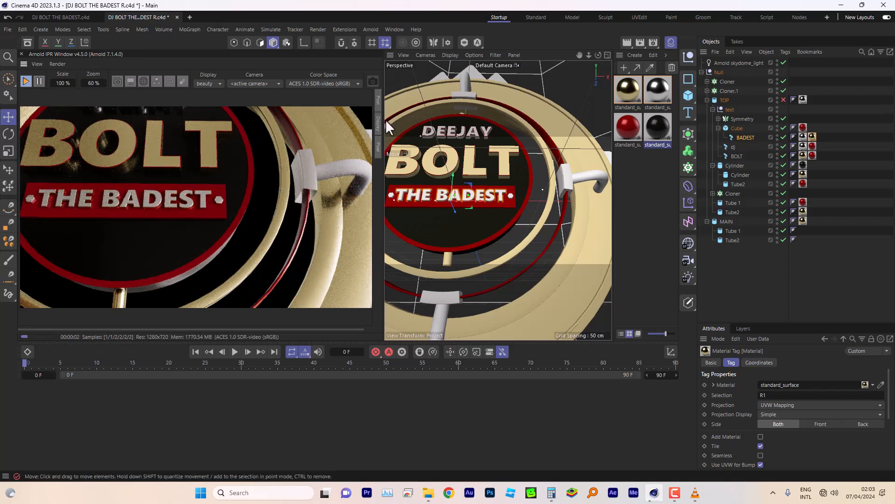
{"action": "double_click", "coordinate": [627, 89]}
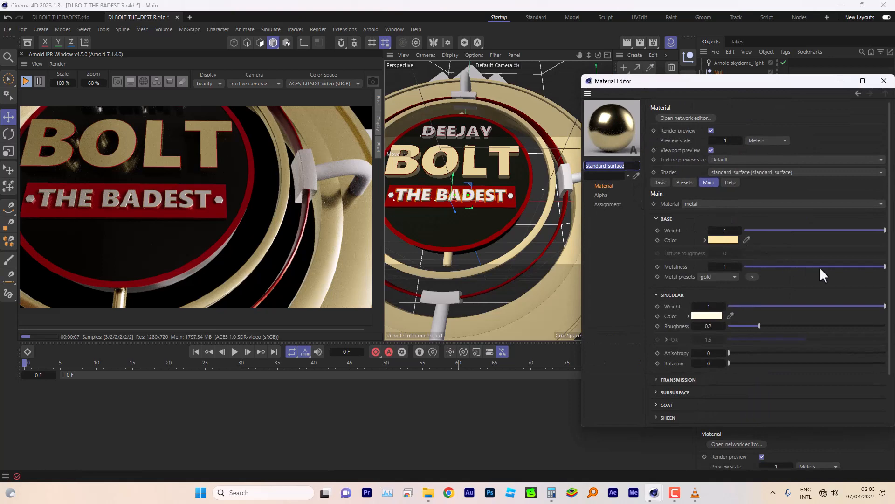
{"action": "left_click", "coordinate": [821, 266]}
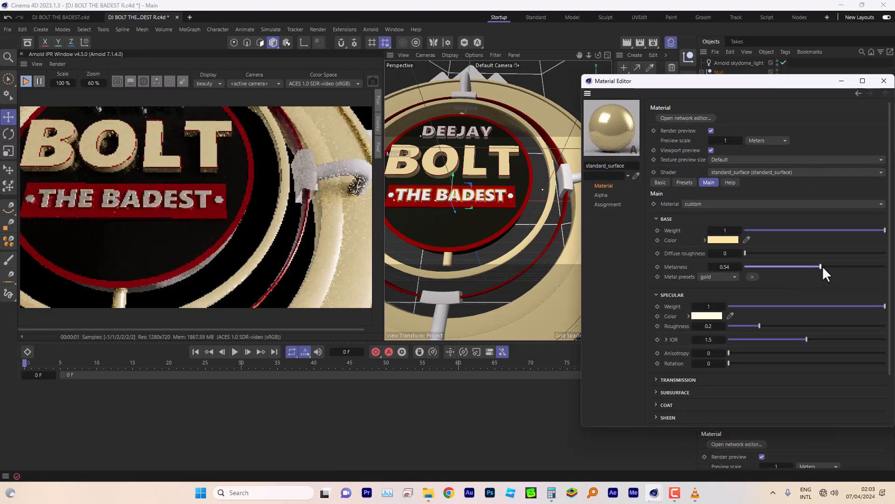
{"action": "left_click", "coordinate": [831, 265]}
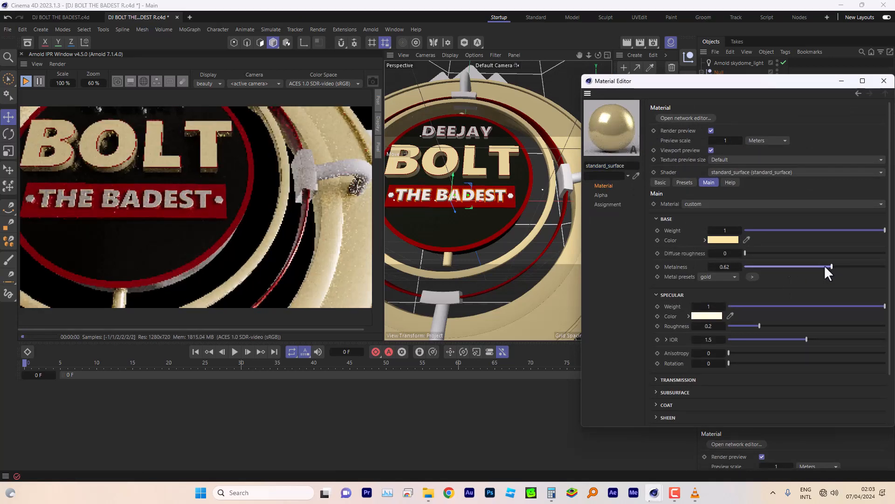
{"action": "left_click", "coordinate": [723, 239]}
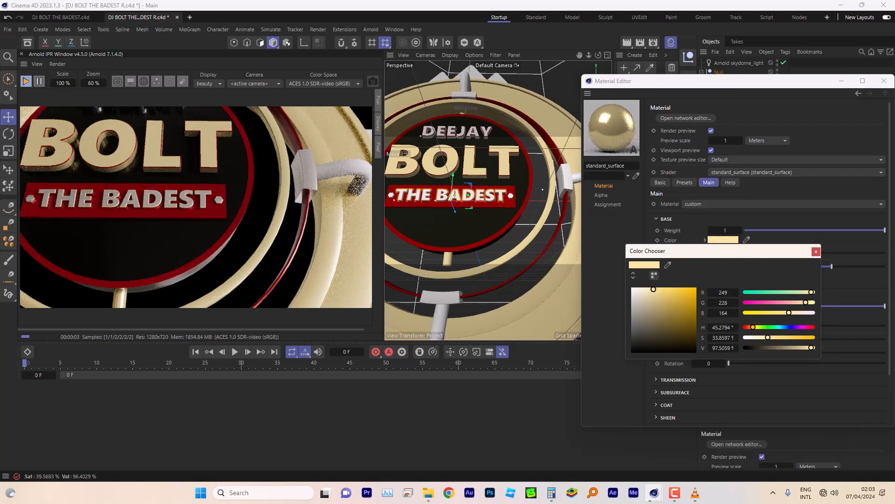
{"action": "left_click_drag", "start_coordinate": [654, 289], "coordinate": [668, 288]}
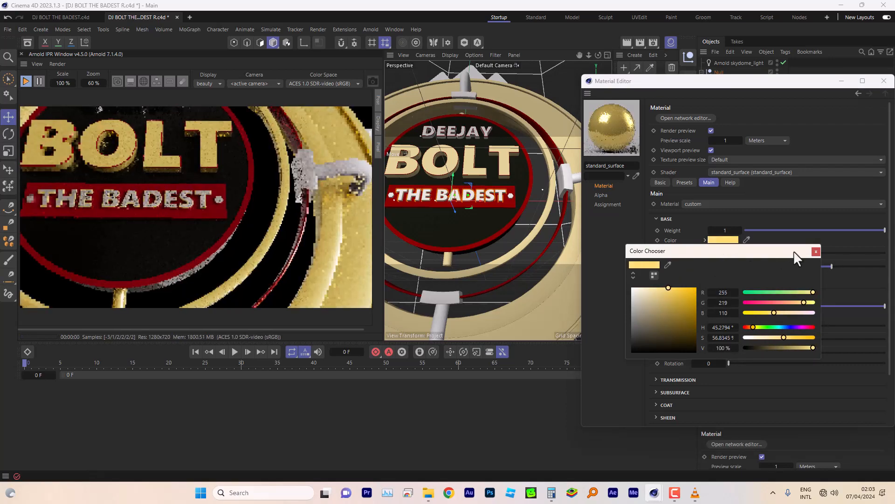
Close the colour chooser and material editor, and re-enable the TOP object.
{"action": "left_click", "coordinate": [816, 251]}
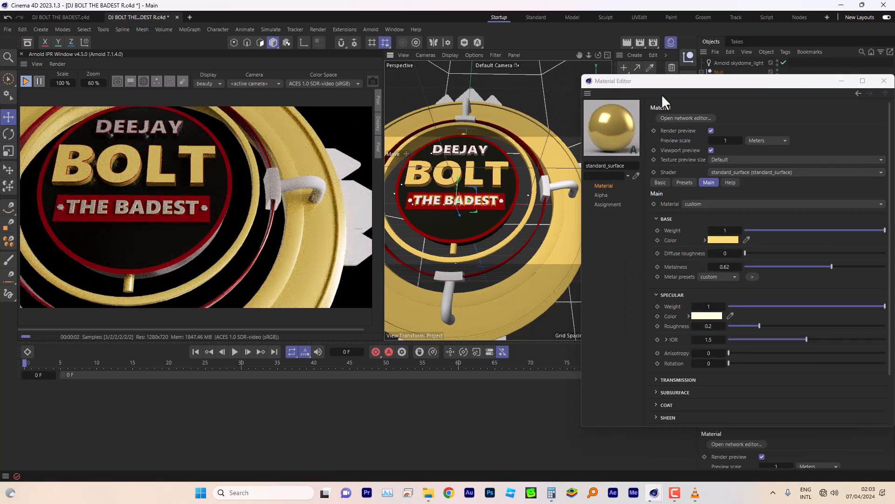
{"action": "left_click_drag", "start_coordinate": [663, 83], "coordinate": [590, 162]}
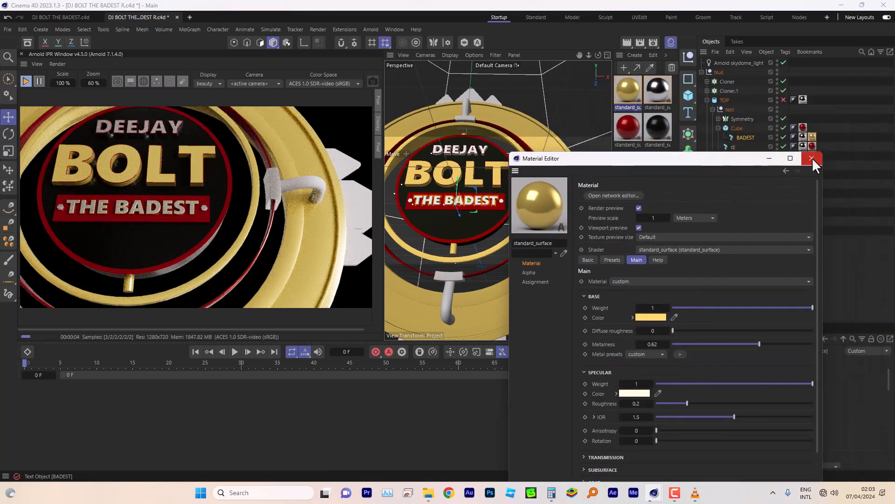
{"action": "left_click", "coordinate": [812, 158]}
{"action": "left_click", "coordinate": [446, 293]}
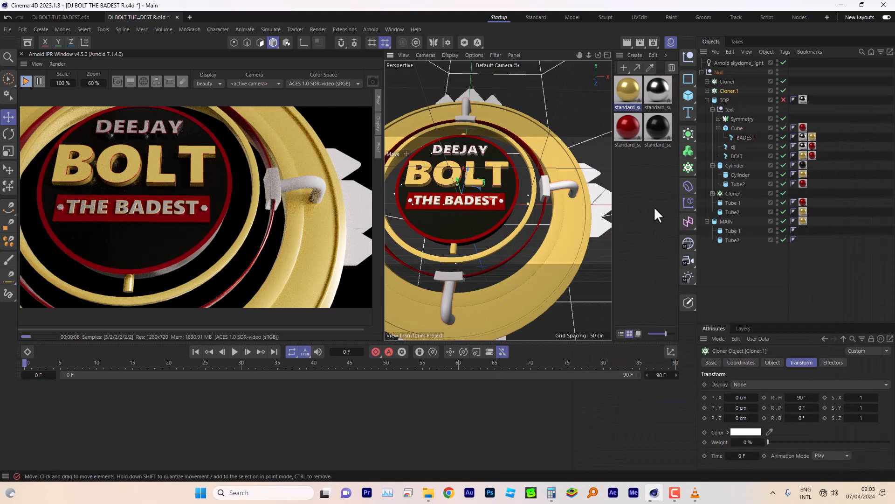
{"action": "left_click", "coordinate": [783, 99]}
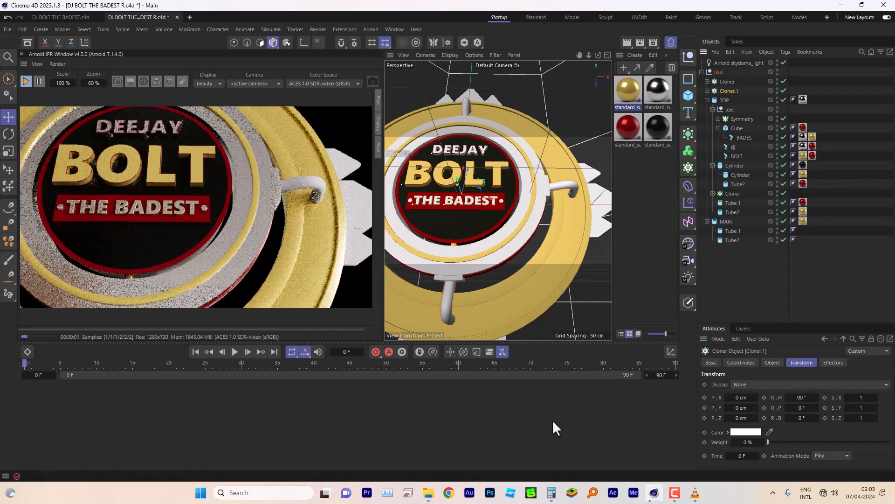
Using the TEST.mp4 reference in VLC, set Tube2 under TOP to an outer radius of 57 cm and an inner radius of 50 cm.
{"action": "mouse_move", "coordinate": [695, 494]}
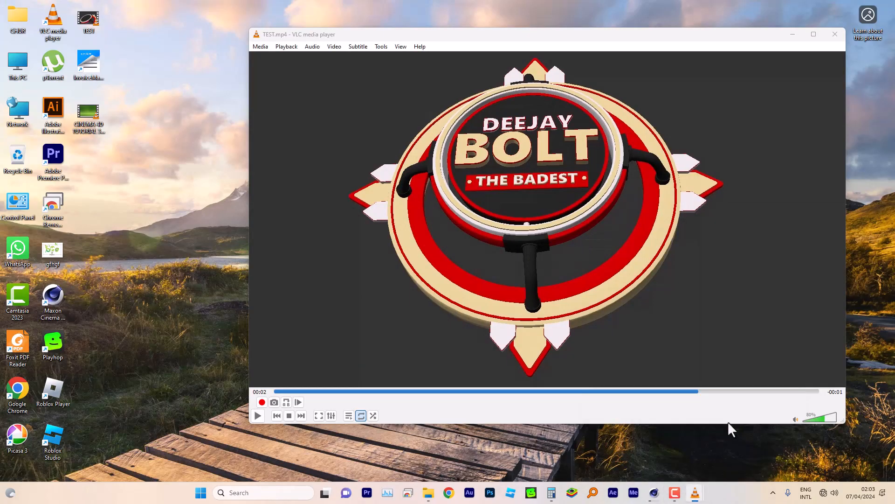
{"action": "left_click", "coordinate": [729, 424]}
{"action": "left_click", "coordinate": [350, 9]}
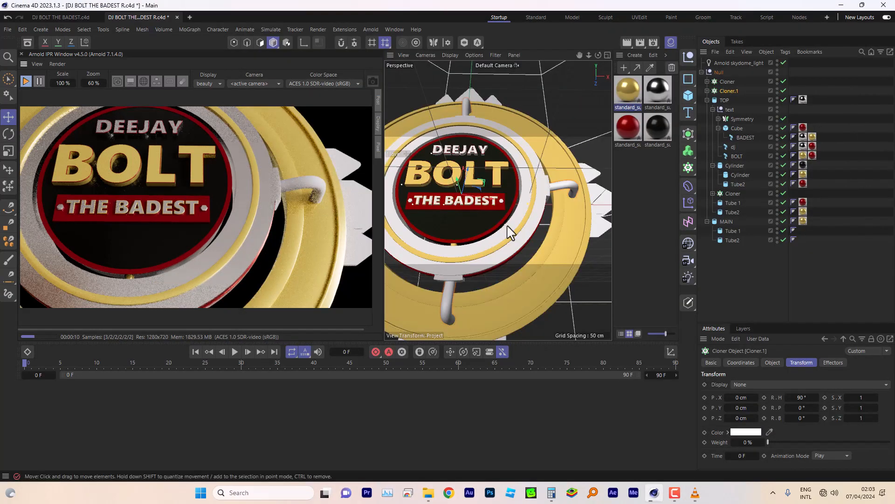
{"action": "left_click", "coordinate": [732, 212]}
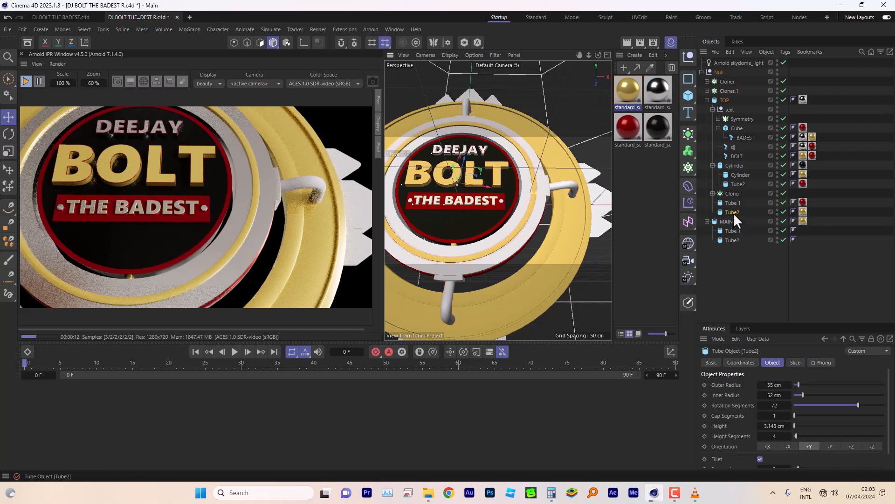
{"action": "left_click", "coordinate": [788, 383]}
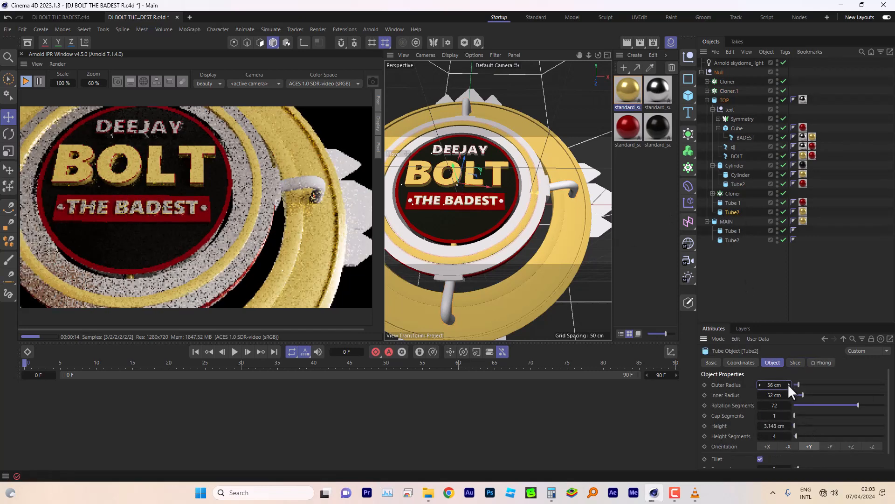
{"action": "left_click", "coordinate": [788, 383]}
{"action": "left_click", "coordinate": [788, 384]}
{"action": "left_click", "coordinate": [787, 383]}
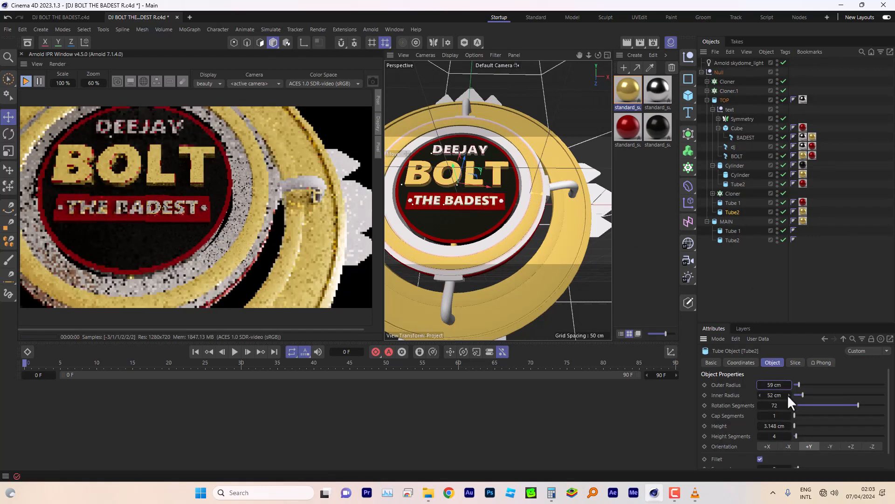
{"action": "left_click", "coordinate": [759, 395]}
{"action": "left_click", "coordinate": [760, 394]}
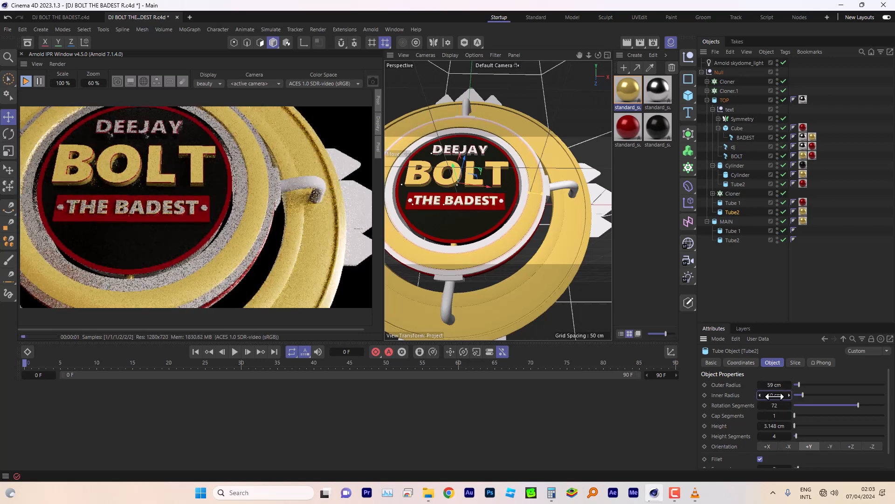
{"action": "left_click", "coordinate": [759, 384]}
{"action": "mouse_move", "coordinate": [695, 492]}
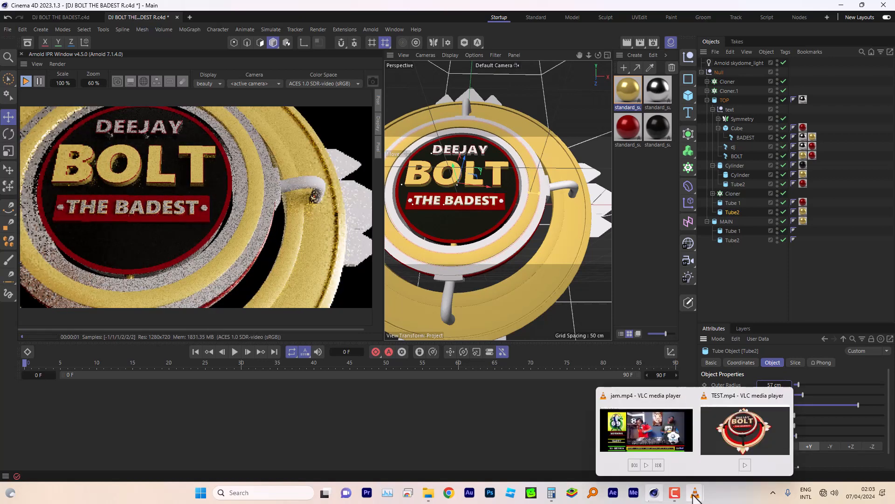
{"action": "left_click", "coordinate": [760, 449]}
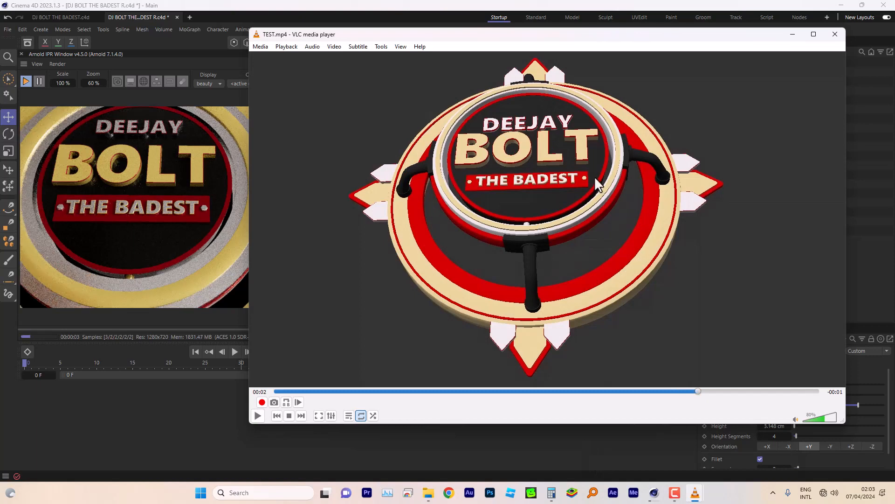
{"action": "left_click", "coordinate": [656, 7]}
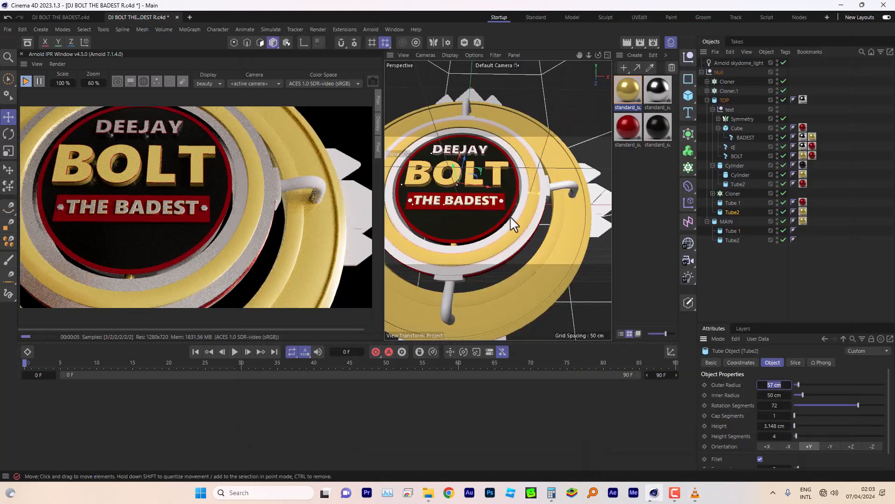
Set Tube 1 under TOP to a 64 cm outer radius and 60 cm inner radius, and save the project.
{"action": "scroll", "coordinate": [527, 235], "scroll_direction": "up", "scroll_amount": 2}
{"action": "left_click_drag", "start_coordinate": [598, 55], "coordinate": [558, 129]}
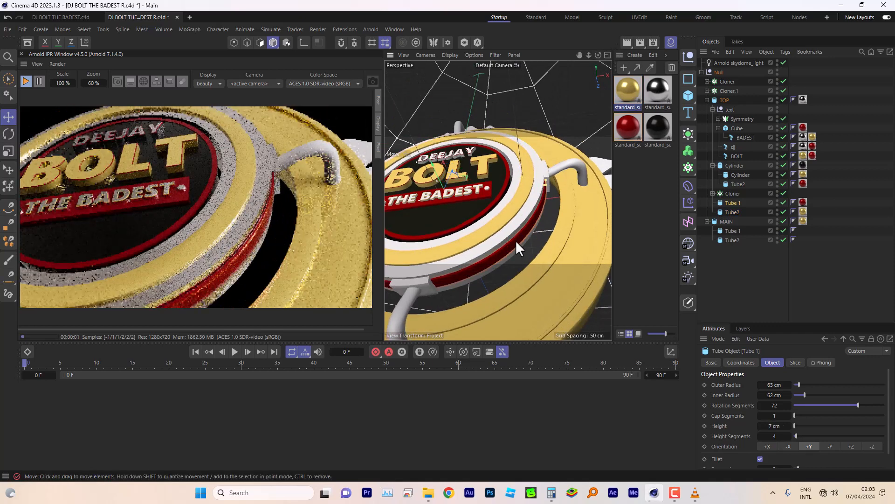
{"action": "left_click", "coordinate": [734, 202]}
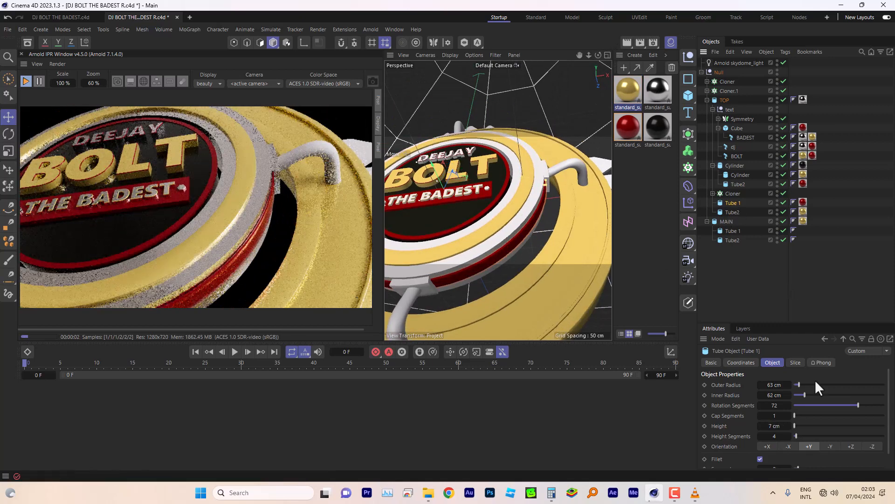
{"action": "left_click", "coordinate": [788, 384]}
{"action": "left_click", "coordinate": [788, 384]}
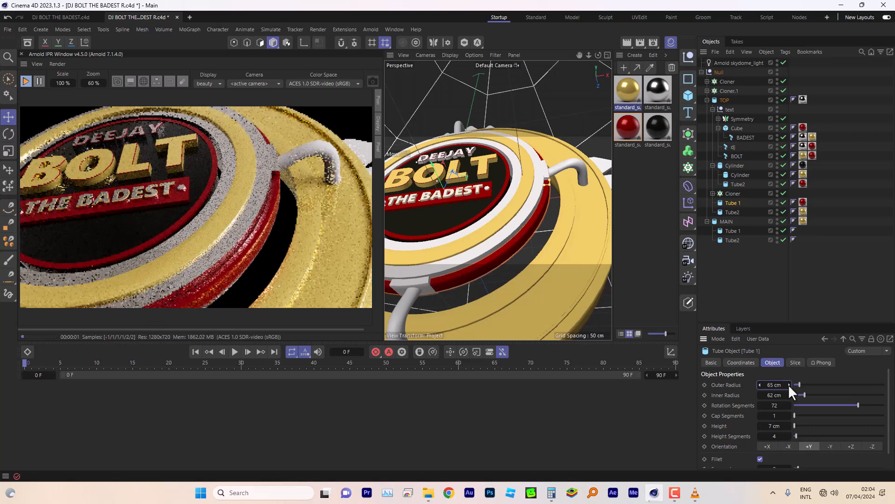
{"action": "left_click", "coordinate": [761, 395]}
{"action": "left_click", "coordinate": [760, 395]}
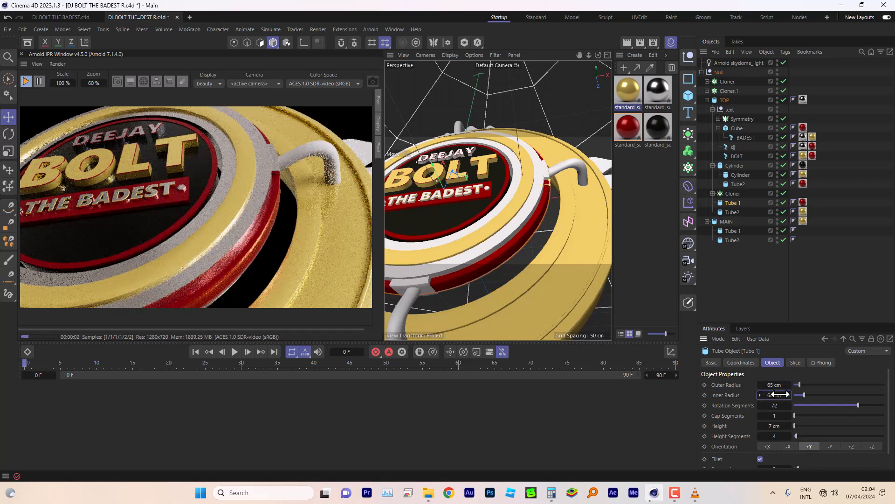
{"action": "left_click", "coordinate": [760, 385]}
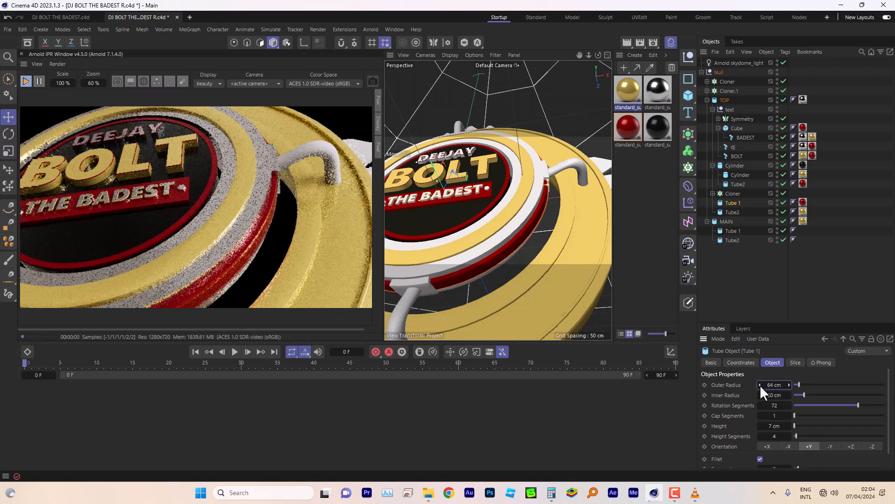
{"action": "left_click", "coordinate": [5, 28]}
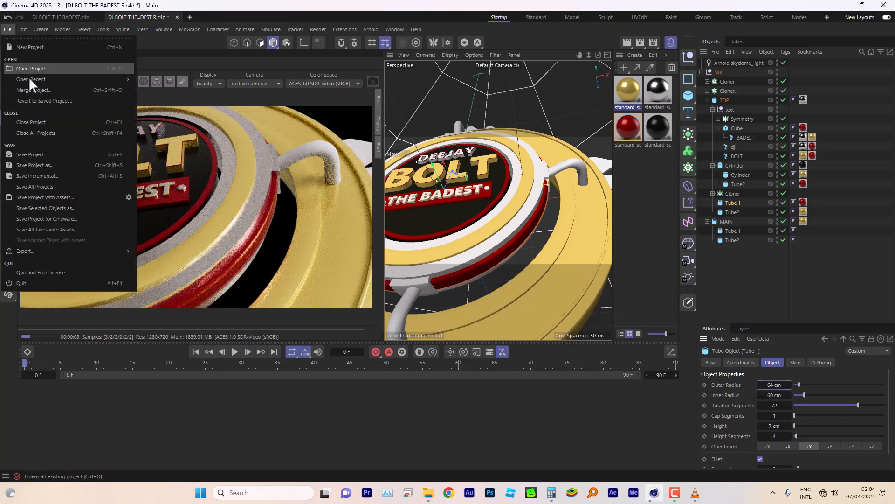
{"action": "left_click", "coordinate": [35, 154]}
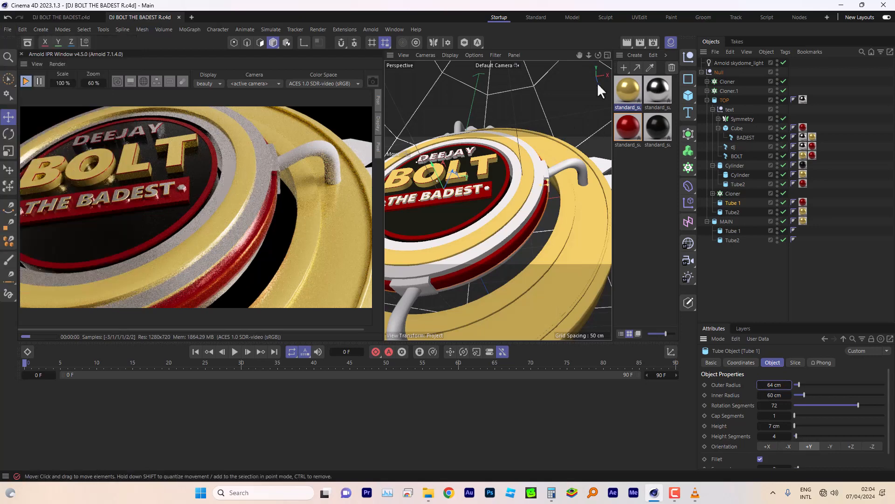
Check the TEST.mp4 reference in VLC and assign the red material to Tube 1 and Tube2 under MAIN.
{"action": "mouse_move", "coordinate": [598, 55]}
{"action": "left_mouse_down"}
{"action": "mouse_move", "coordinate": [608, 71]}
{"action": "mouse_move", "coordinate": [589, 57]}
{"action": "mouse_move", "coordinate": [558, 56]}
{"action": "mouse_move", "coordinate": [614, 60]}
{"action": "left_mouse_up"}
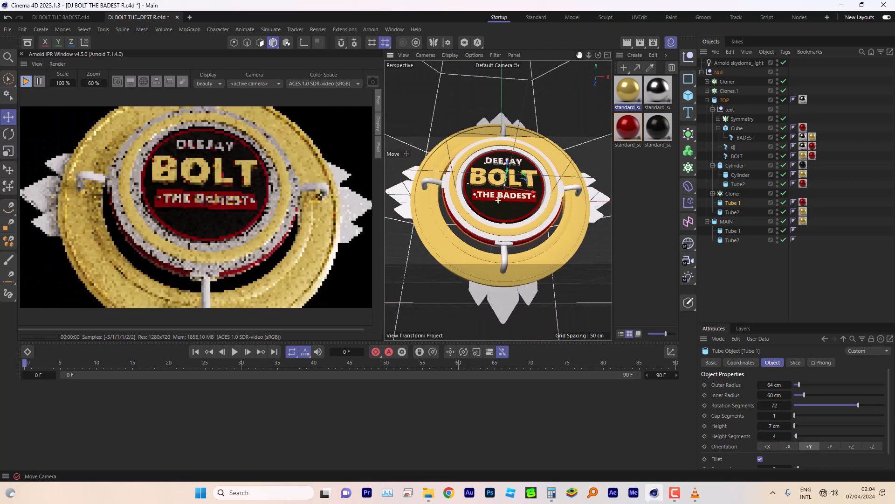
{"action": "left_click", "coordinate": [575, 249]}
{"action": "left_click", "coordinate": [731, 238]}
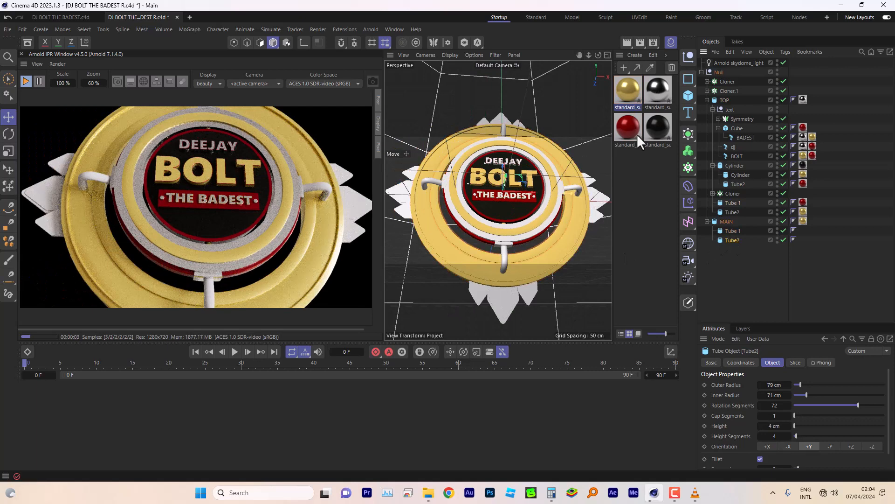
{"action": "mouse_move", "coordinate": [694, 492]}
{"action": "left_click", "coordinate": [749, 436]}
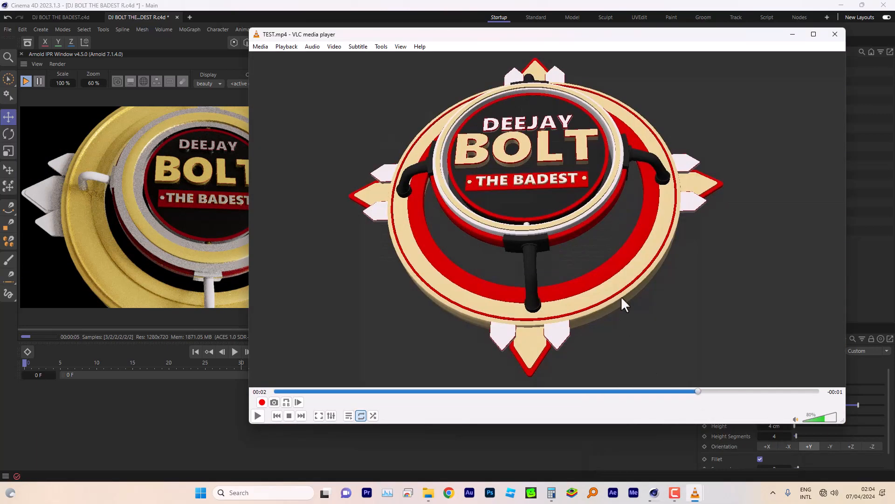
{"action": "left_click", "coordinate": [717, 6]}
{"action": "left_click", "coordinate": [734, 231]}
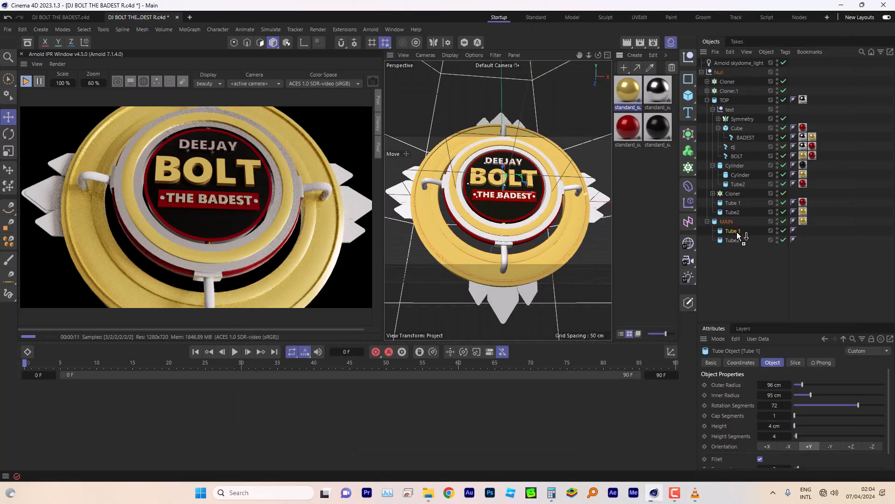
{"action": "left_click_drag", "start_coordinate": [737, 236], "coordinate": [737, 231]}
{"action": "left_click", "coordinate": [733, 240]}
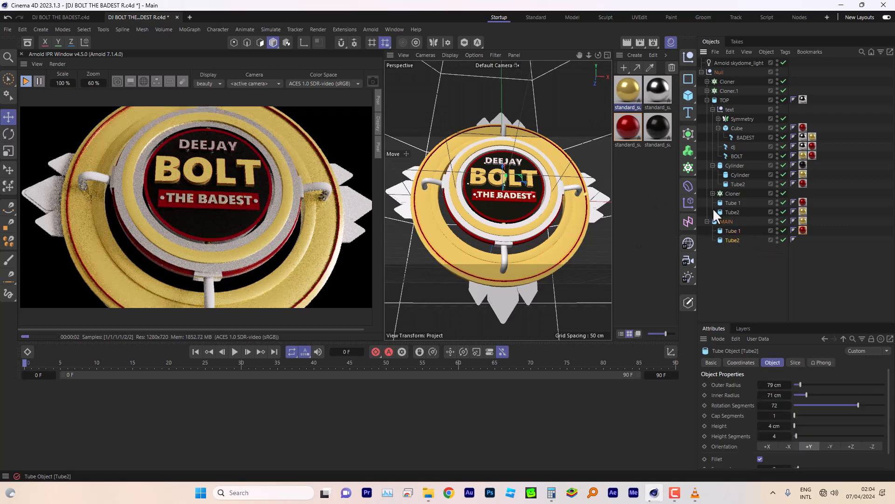
{"action": "left_click_drag", "start_coordinate": [629, 127], "coordinate": [740, 239]}
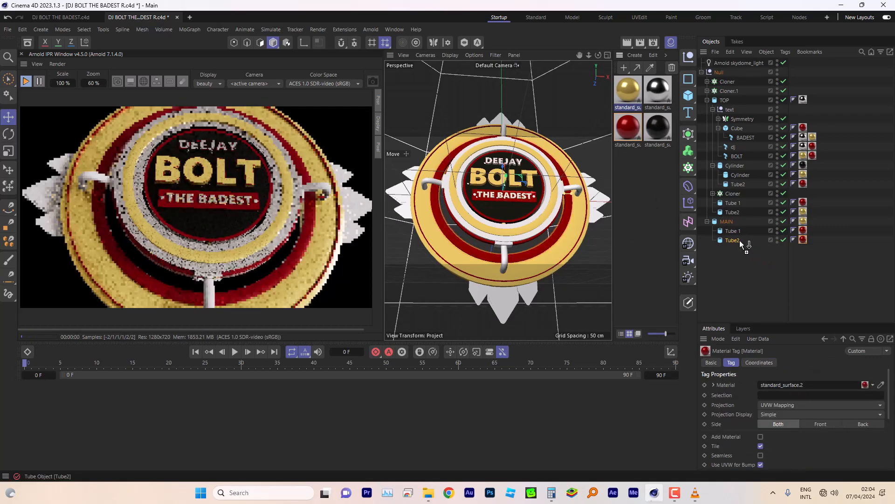
Recheck the VLC reference, make the Extrude inside the first Cloner of the outer spikes editable, and expand its resulting hierarchy.
{"action": "mouse_move", "coordinate": [695, 492]}
{"action": "left_click", "coordinate": [726, 446]}
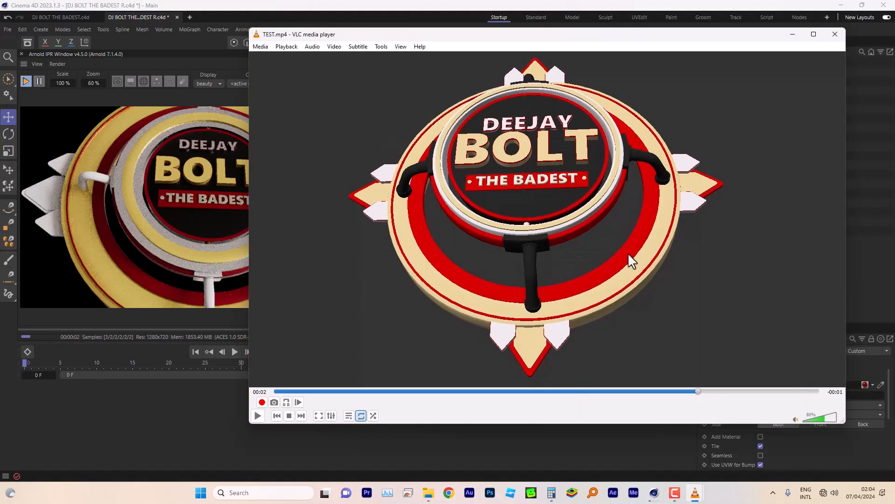
{"action": "left_click", "coordinate": [681, 6]}
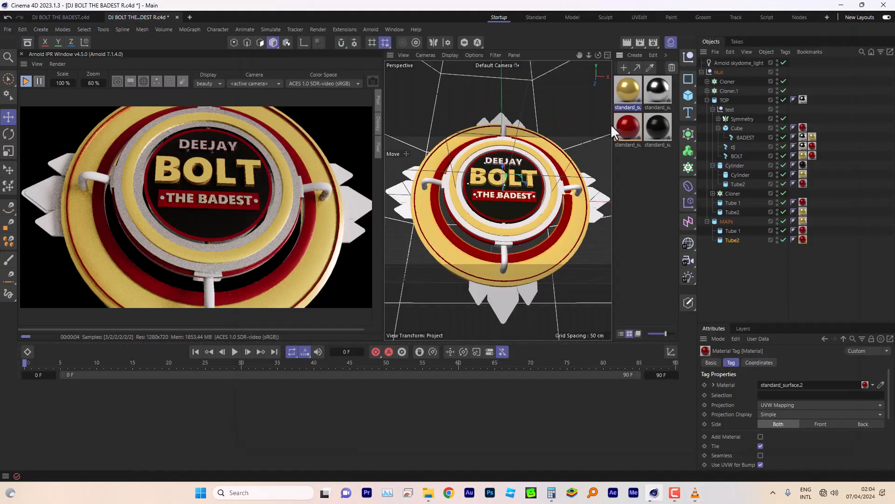
{"action": "left_click", "coordinate": [599, 215]}
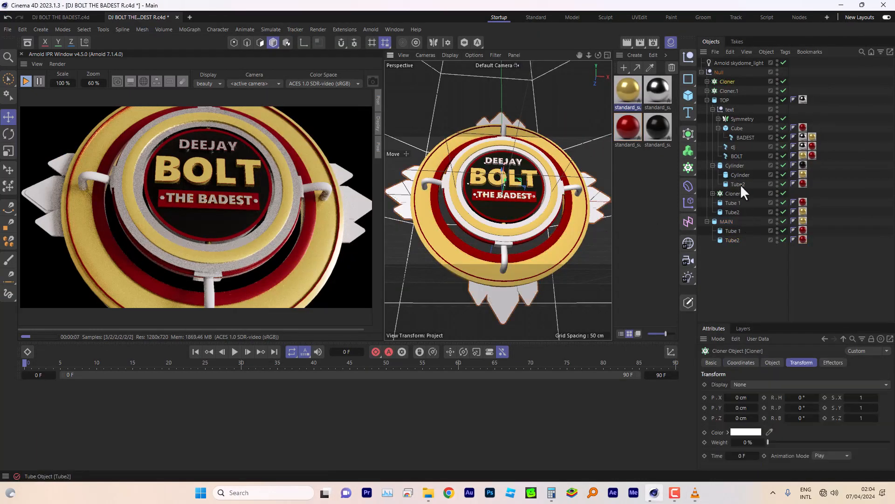
{"action": "left_click", "coordinate": [708, 81]}
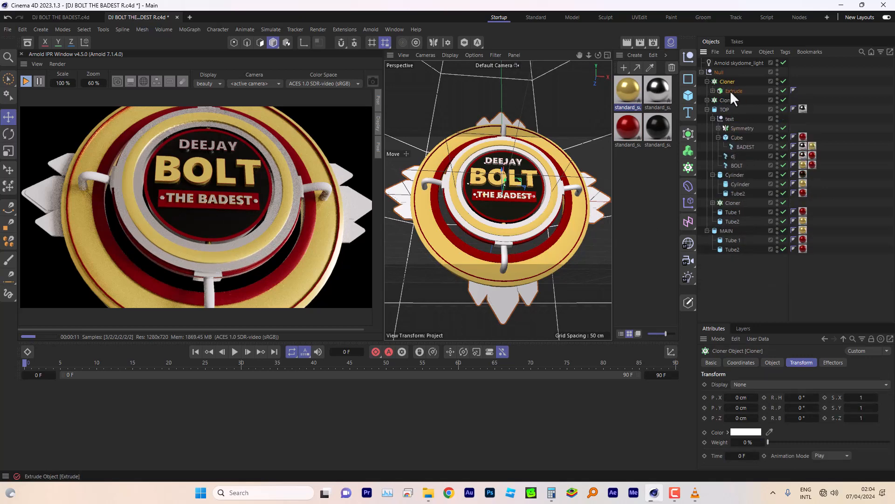
{"action": "left_click", "coordinate": [730, 90]}
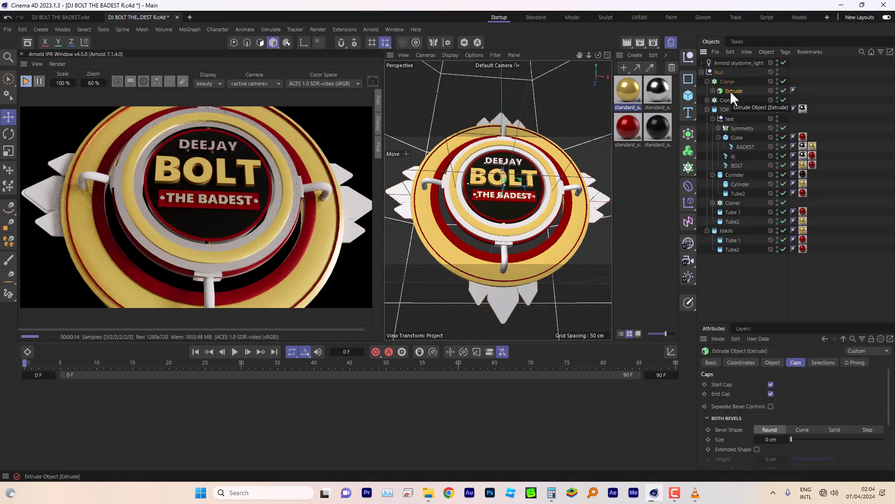
{"action": "key", "text": "c"}
{"action": "left_click", "coordinate": [712, 90]}
{"action": "left_click", "coordinate": [719, 100]}
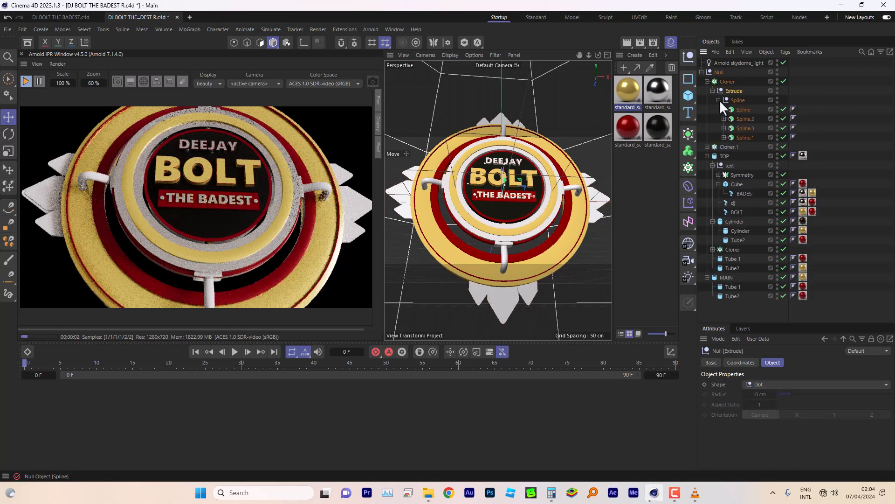
Check the TEST.mp4 reference in VLC, and disable the outer spikes' Cloner and its first Spline extrusion to isolate one spike group.
{"action": "left_click", "coordinate": [740, 109]}
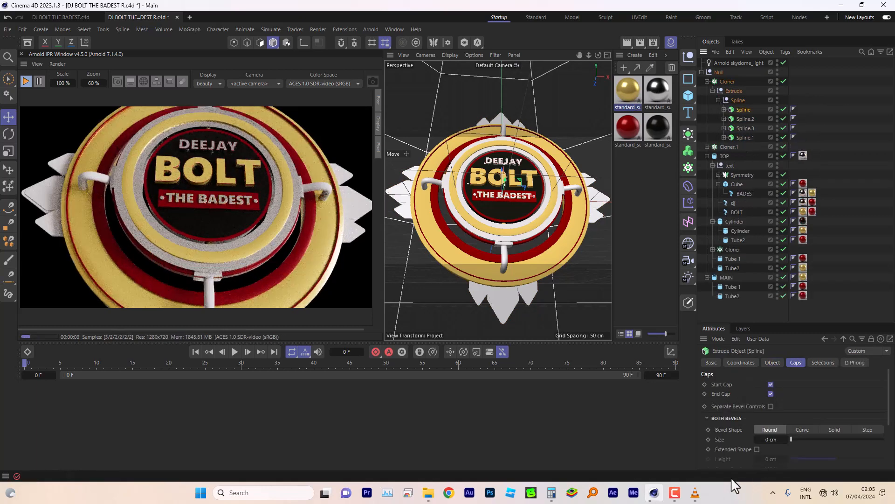
{"action": "mouse_move", "coordinate": [695, 493]}
{"action": "left_click", "coordinate": [726, 428]}
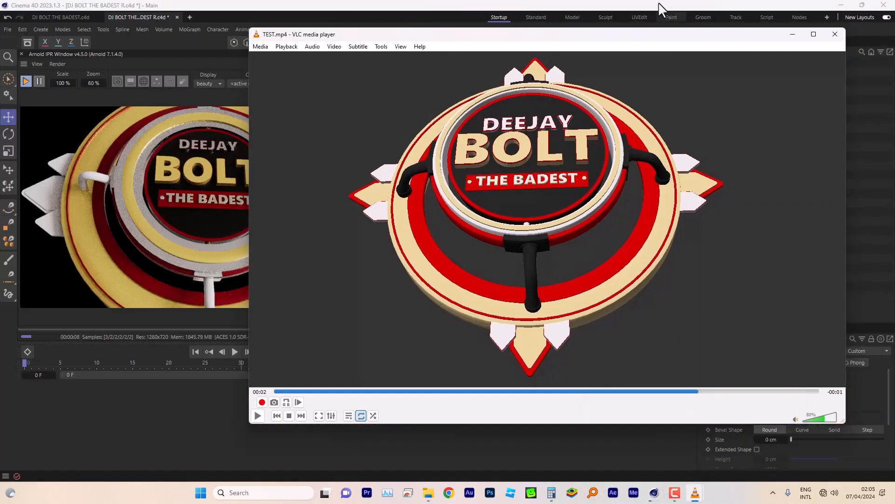
{"action": "left_click", "coordinate": [669, 23]}
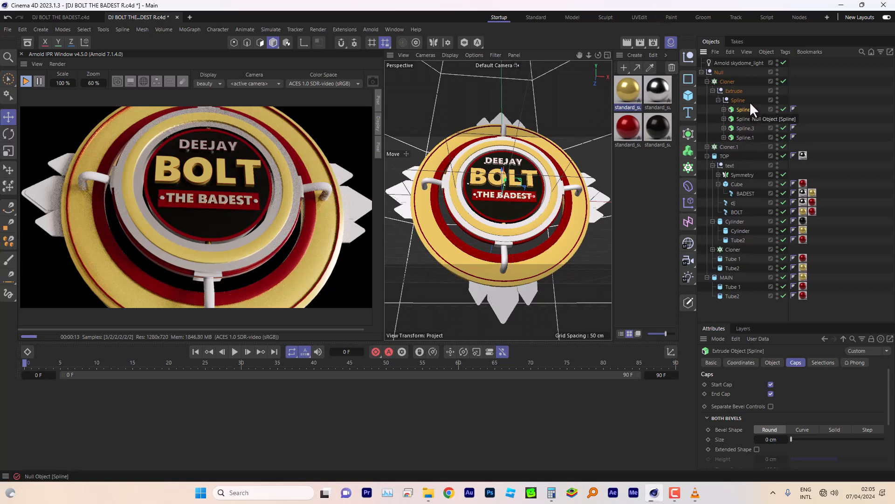
{"action": "left_click", "coordinate": [782, 81]}
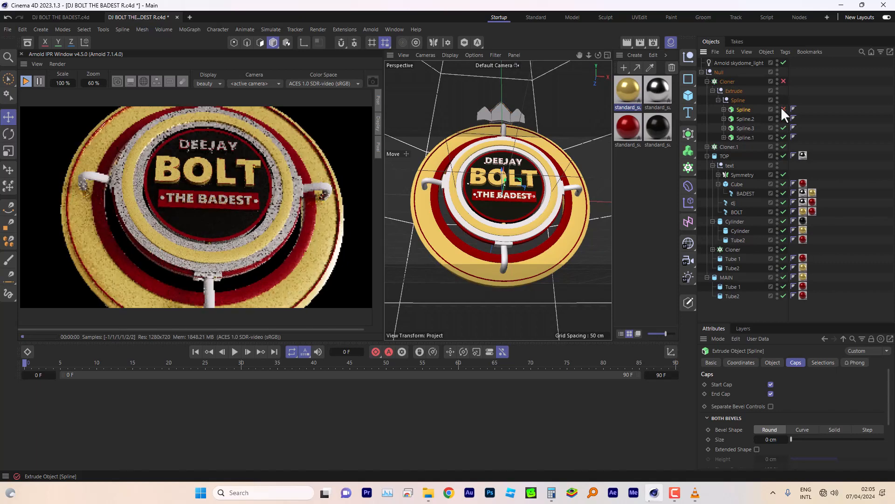
Assign the gold material to Spline.1, the front layer of the central spike.
{"action": "scroll", "coordinate": [487, 94], "scroll_direction": "up", "scroll_amount": 4}
{"action": "scroll", "coordinate": [491, 105], "scroll_direction": "up", "scroll_amount": 5}
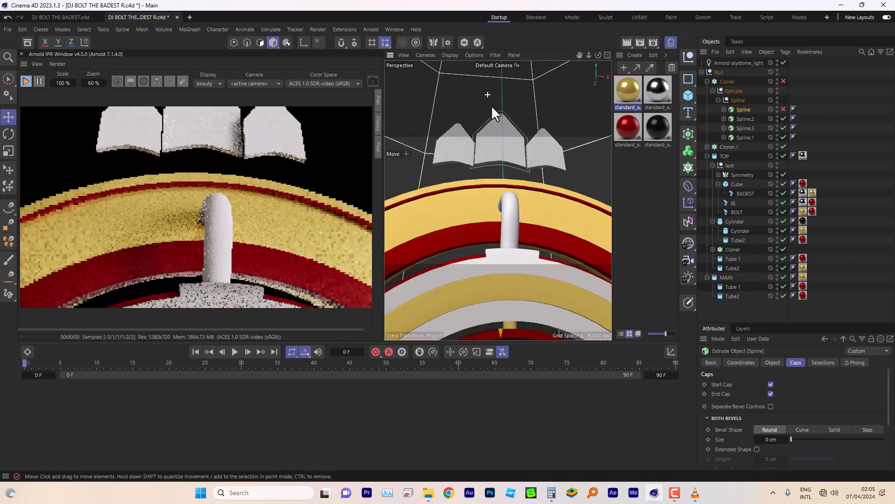
{"action": "scroll", "coordinate": [499, 124], "scroll_direction": "down", "scroll_amount": 2}
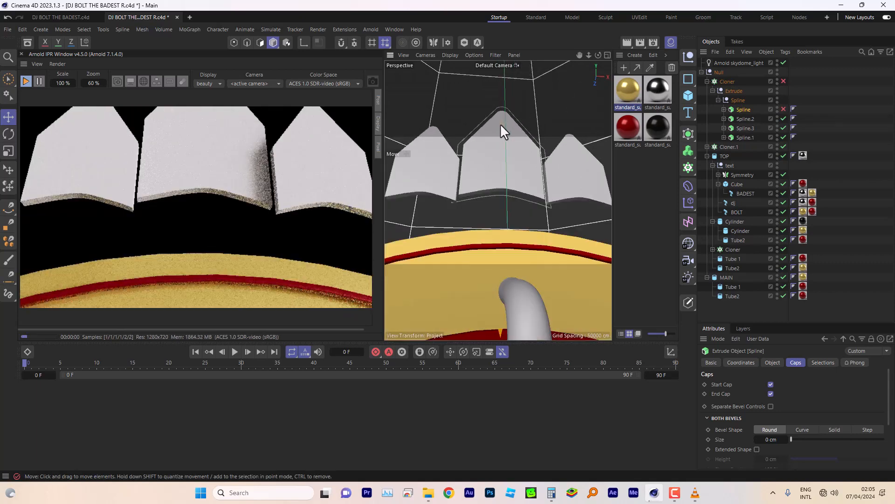
{"action": "left_click", "coordinate": [515, 179]}
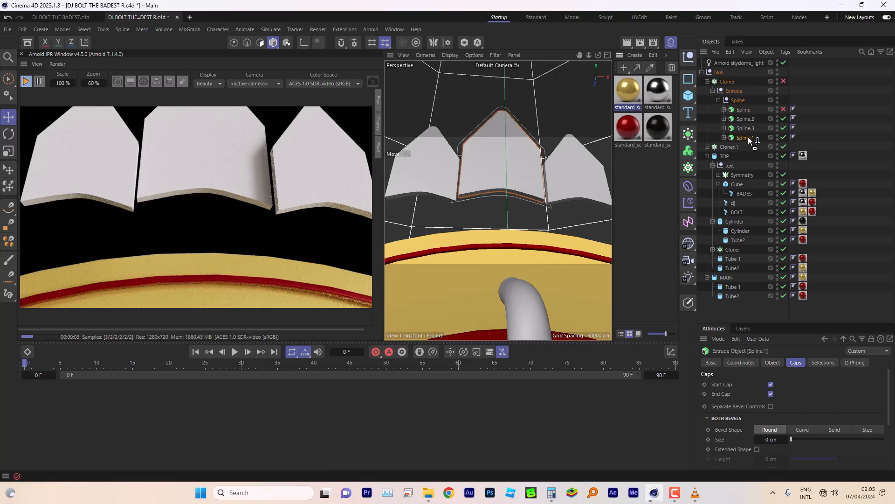
{"action": "left_click_drag", "start_coordinate": [749, 138], "coordinate": [748, 136]}
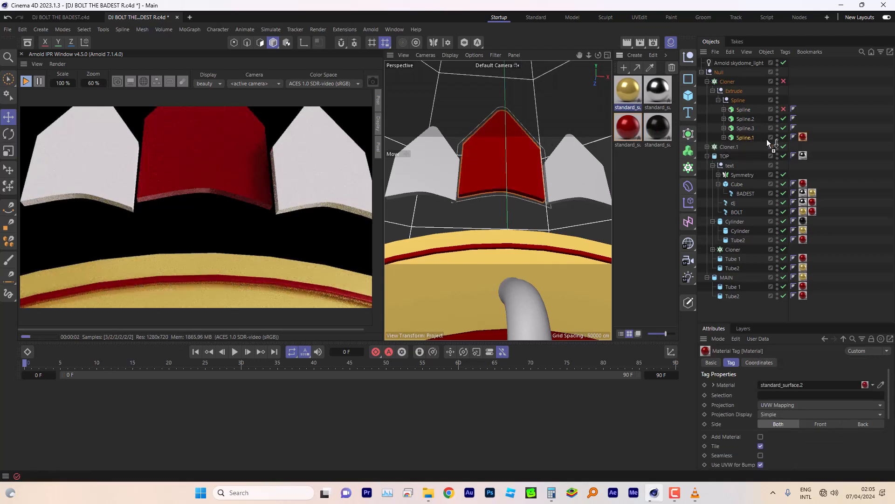
{"action": "left_click_drag", "start_coordinate": [804, 136], "coordinate": [804, 137]}
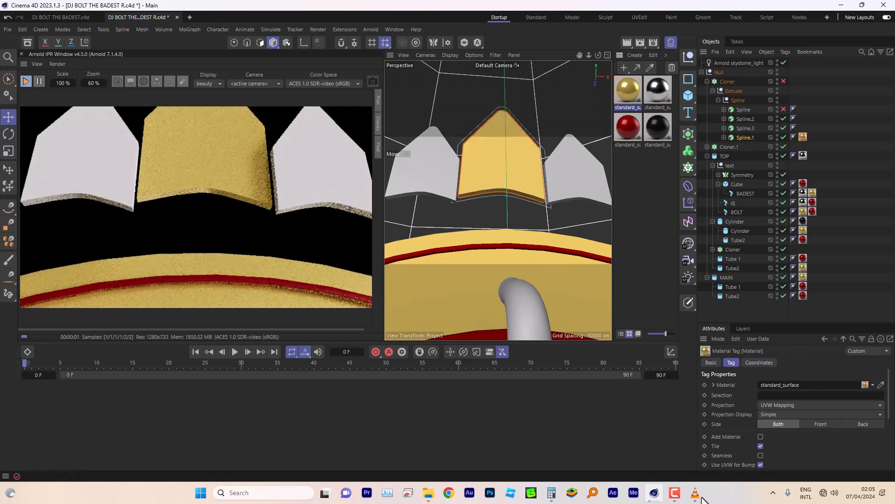
{"action": "mouse_move", "coordinate": [699, 496]}
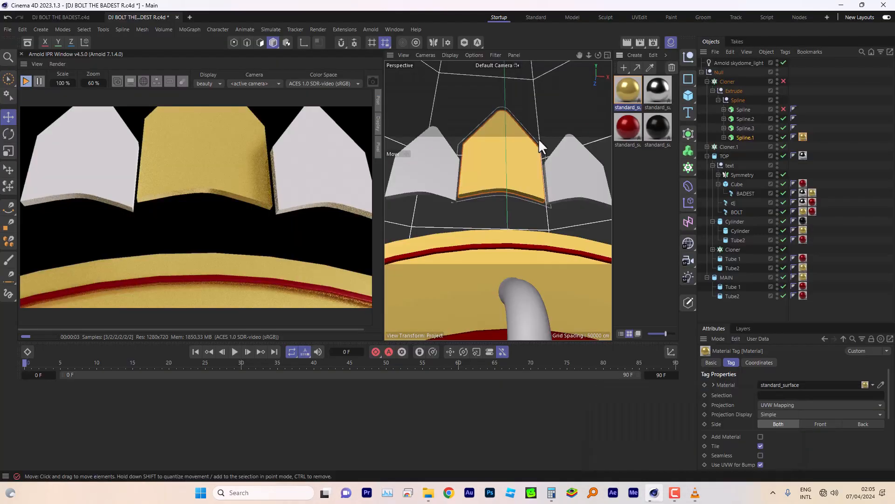
Re-enable the Spline extrusion, assign it the red material, and assign the silver material to Spline.2 and Spline.3.
{"action": "left_click", "coordinate": [784, 109]}
{"action": "left_click_drag", "start_coordinate": [627, 127], "coordinate": [748, 121]}
{"action": "left_click_drag", "start_coordinate": [660, 93], "coordinate": [746, 129]}
Copy the dj text's red material tag with selection R1 to Spline.2 and Spline.3.
{"action": "left_click", "coordinate": [812, 202]}
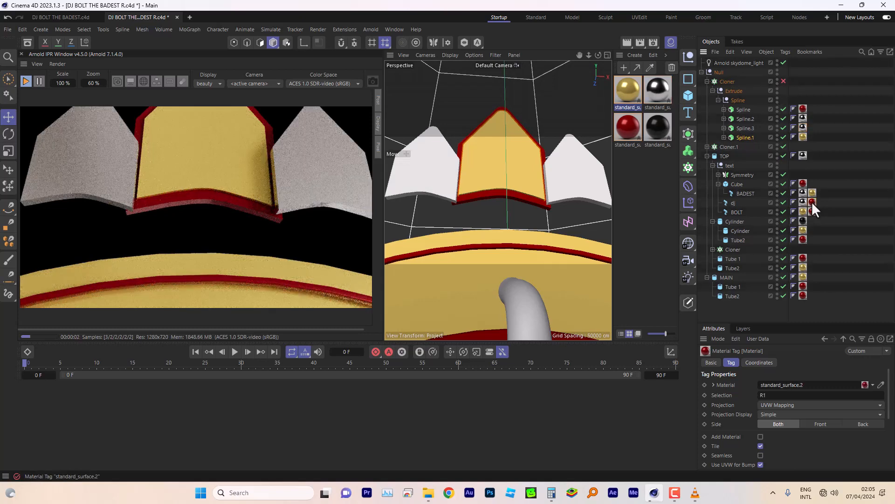
{"action": "left_click_drag", "start_coordinate": [812, 201], "coordinate": [824, 184], "text": "ctrl"}
{"action": "mouse_move", "coordinate": [812, 108]}
{"action": "left_mouse_down", "text": "ctrl"}
{"action": "mouse_move", "coordinate": [812, 127]}
{"action": "mouse_move", "coordinate": [813, 118]}
{"action": "left_mouse_up", "text": "ctrl"}
Play through the TEST.mp4 reference in VLC to check the spike colours, and copy the red R1 material tag to Spline.1.
{"action": "mouse_move", "coordinate": [695, 493]}
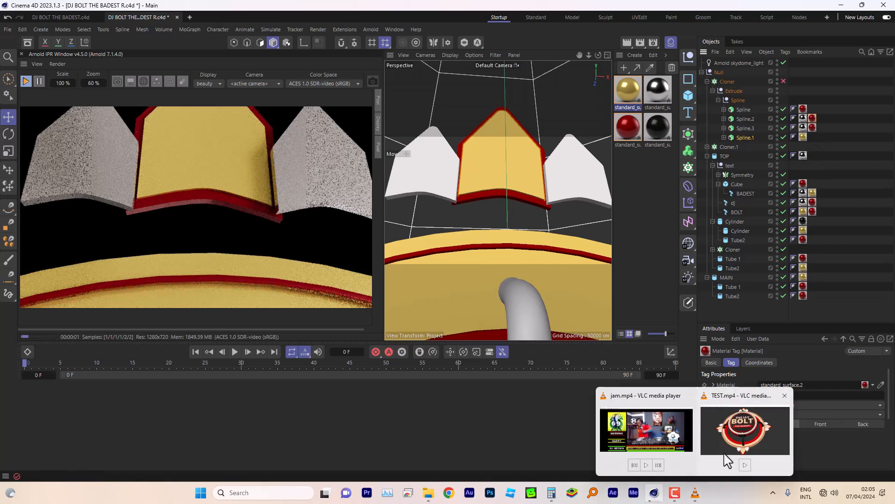
{"action": "left_click", "coordinate": [729, 438]}
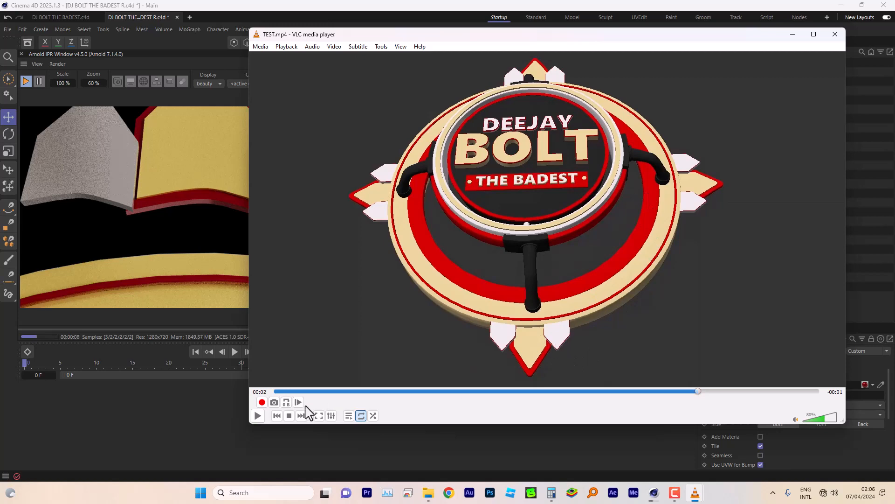
{"action": "left_click", "coordinate": [256, 415]}
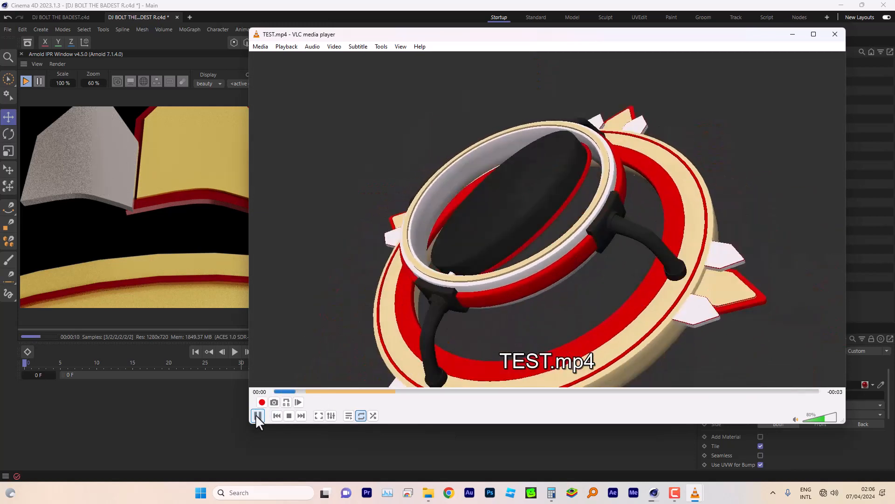
{"action": "left_click", "coordinate": [258, 415]}
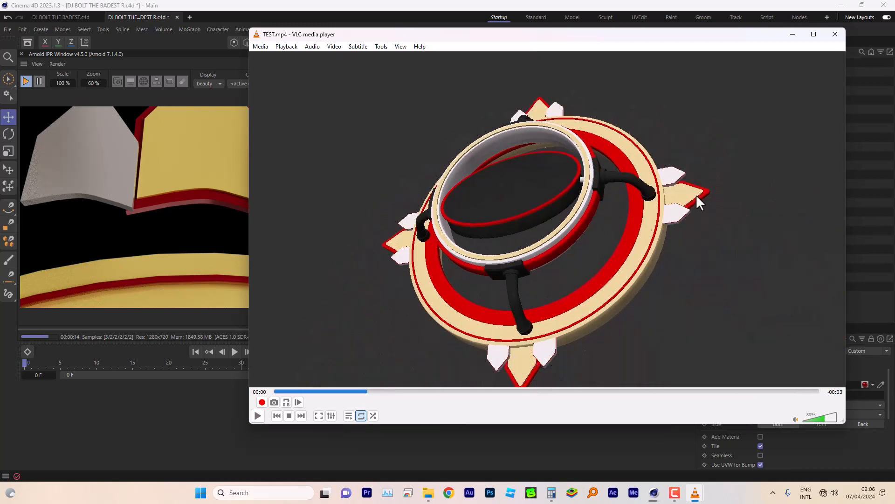
{"action": "left_click", "coordinate": [254, 414]}
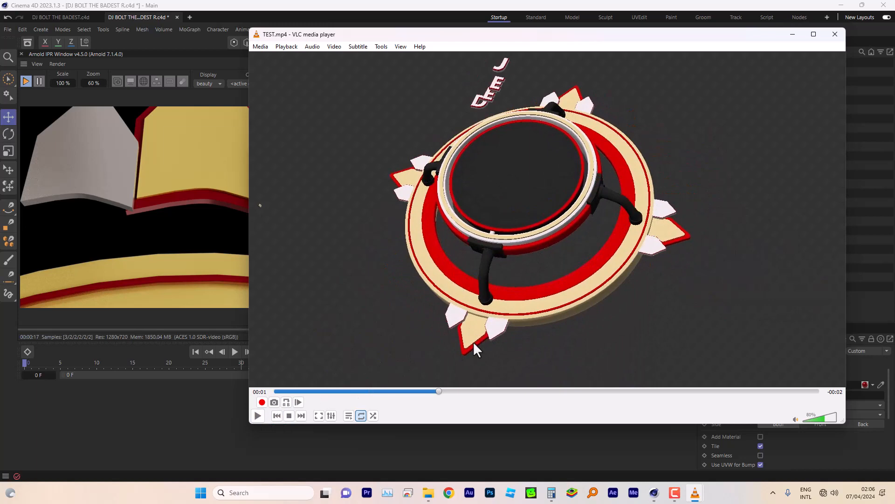
{"action": "left_click", "coordinate": [792, 34]}
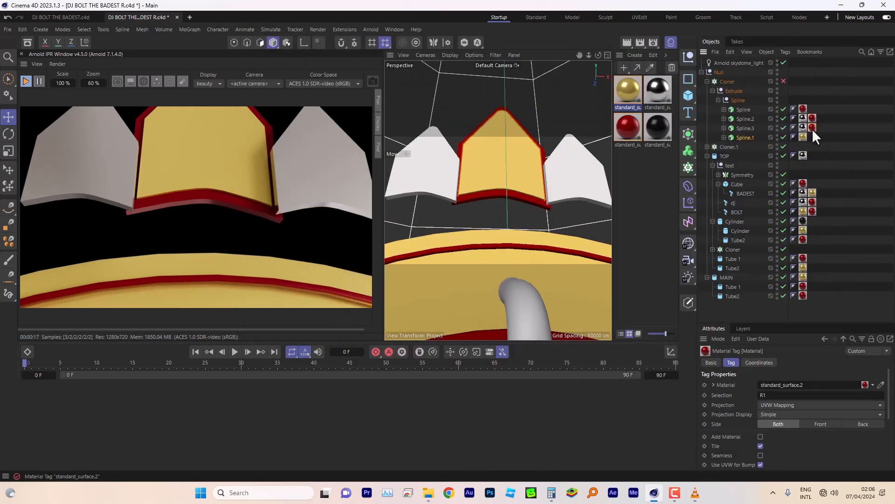
{"action": "left_click_drag", "start_coordinate": [813, 133], "coordinate": [812, 134]}
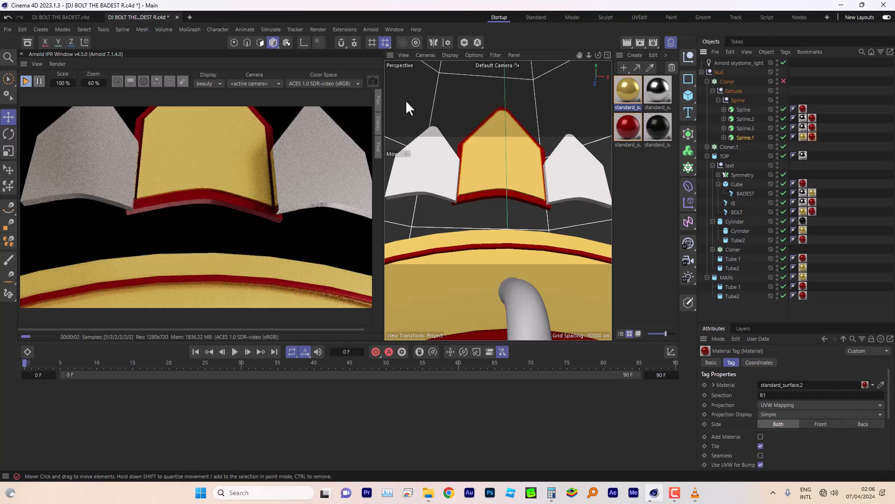
Set the round cap bevel size of Spline, Spline.2, Spline.3 and Spline.1 to 0.25 cm.
{"action": "left_click", "coordinate": [728, 82]}
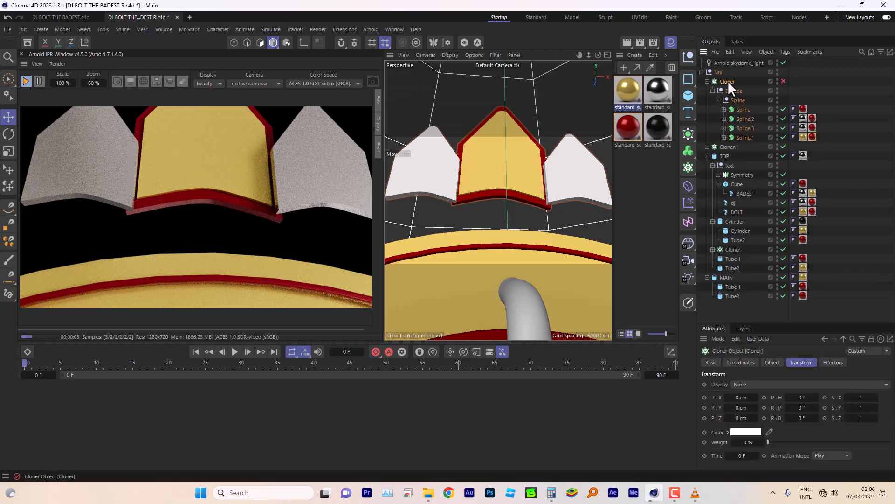
{"action": "left_click_drag", "start_coordinate": [760, 108], "coordinate": [743, 137]}
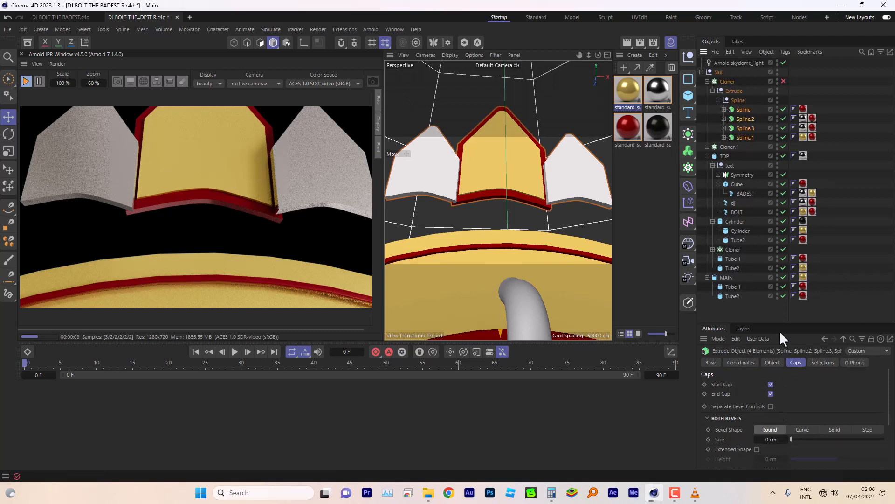
{"action": "left_click_drag", "start_coordinate": [779, 322], "coordinate": [780, 295]}
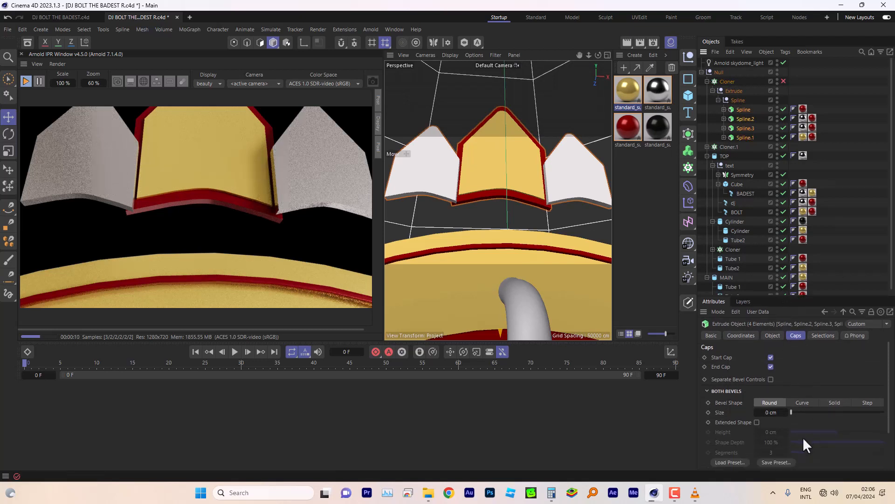
{"action": "left_click", "coordinate": [785, 412]}
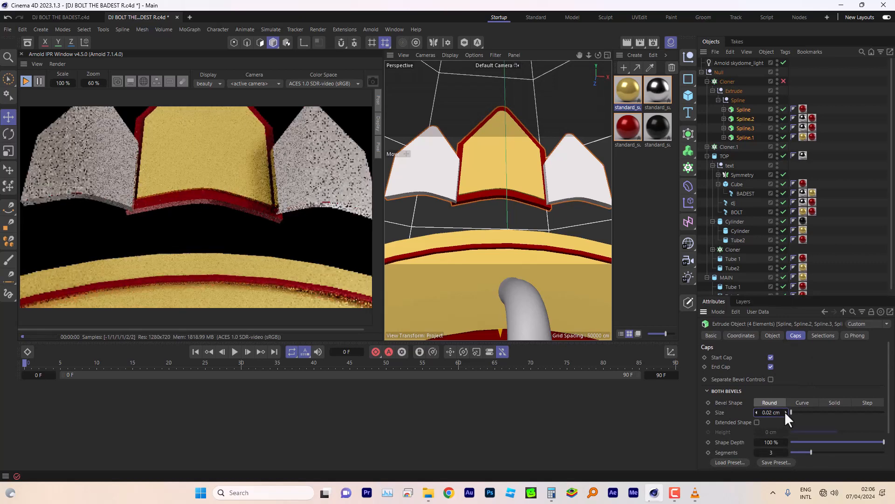
{"action": "left_click", "coordinate": [785, 410]}
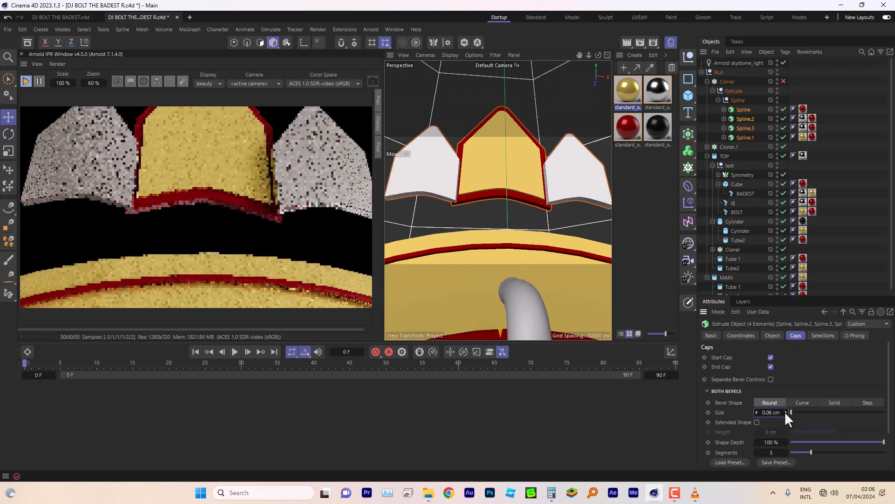
{"action": "left_click_drag", "start_coordinate": [800, 411], "coordinate": [789, 412]}
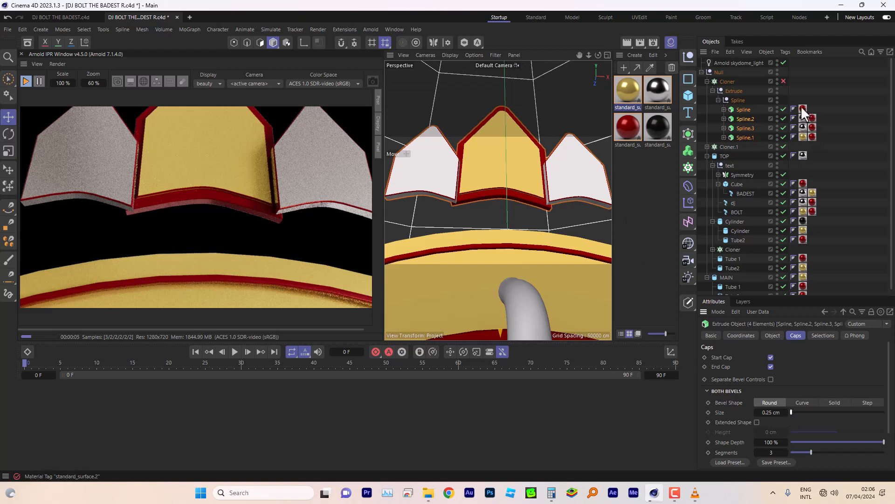
Copy the R1 material tag to the red Spline extrusion, swap its material to silver, and save the project.
{"action": "left_click", "coordinate": [812, 118]}
{"action": "left_click_drag", "start_coordinate": [810, 117], "coordinate": [812, 108], "text": "ctrl"}
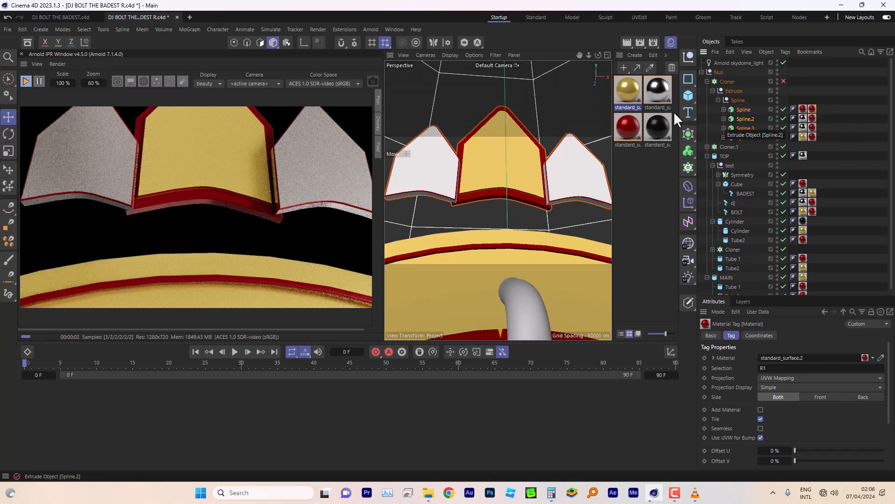
{"action": "left_click_drag", "start_coordinate": [654, 87], "coordinate": [812, 108]}
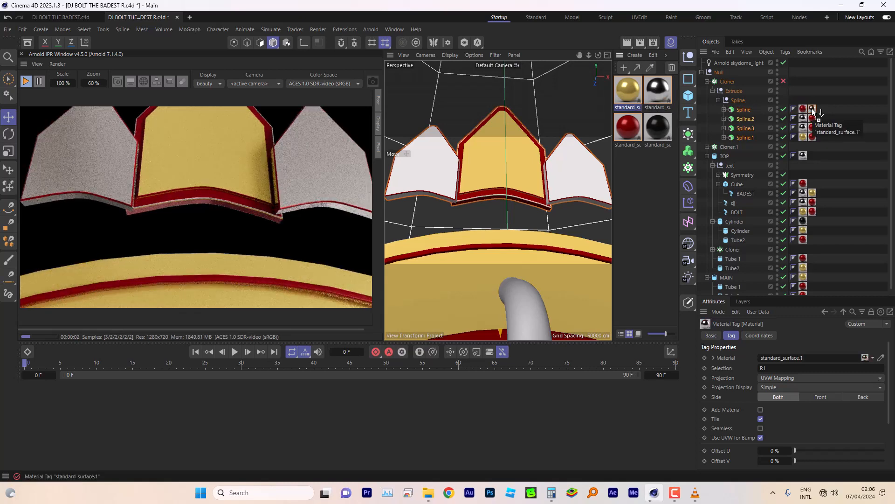
{"action": "left_click", "coordinate": [8, 29]}
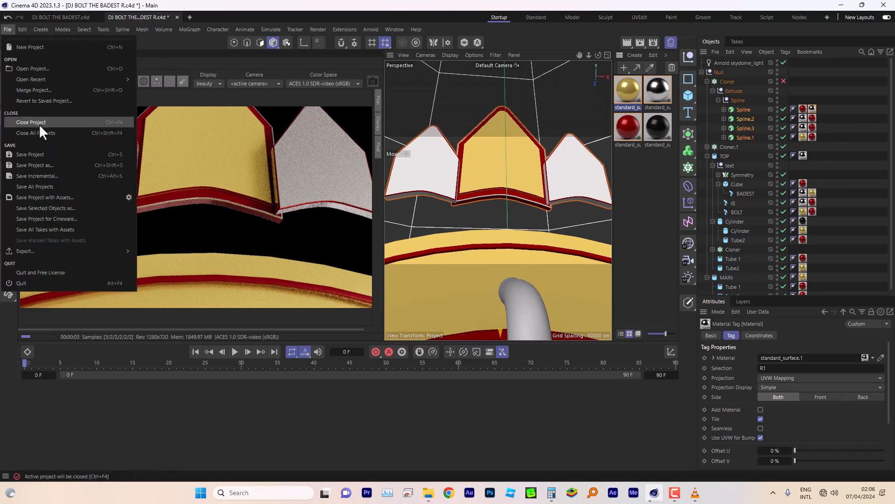
{"action": "left_click", "coordinate": [30, 156]}
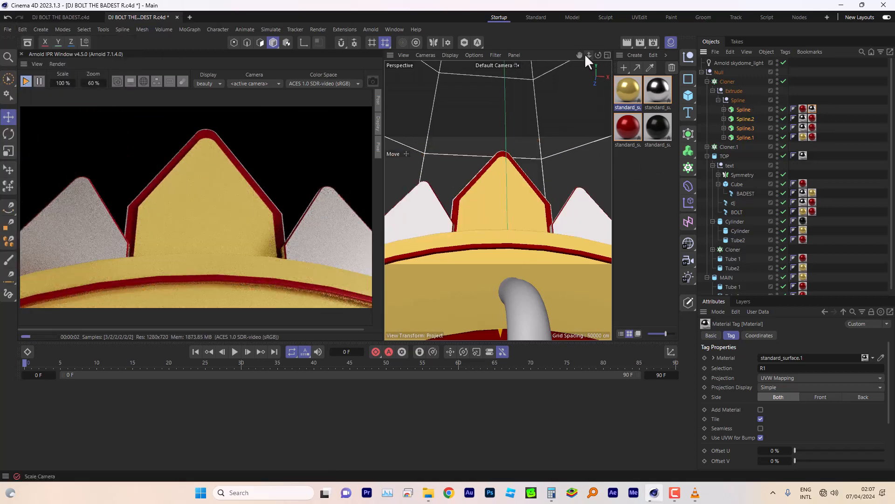
Re-enable the outer spikes' Cloner and raise the TOP group about 13 cm.
{"action": "mouse_move", "coordinate": [589, 55]}
{"action": "left_mouse_down"}
{"action": "mouse_move", "coordinate": [580, 52]}
{"action": "mouse_move", "coordinate": [594, 58]}
{"action": "left_mouse_up"}
{"action": "left_click", "coordinate": [566, 201]}
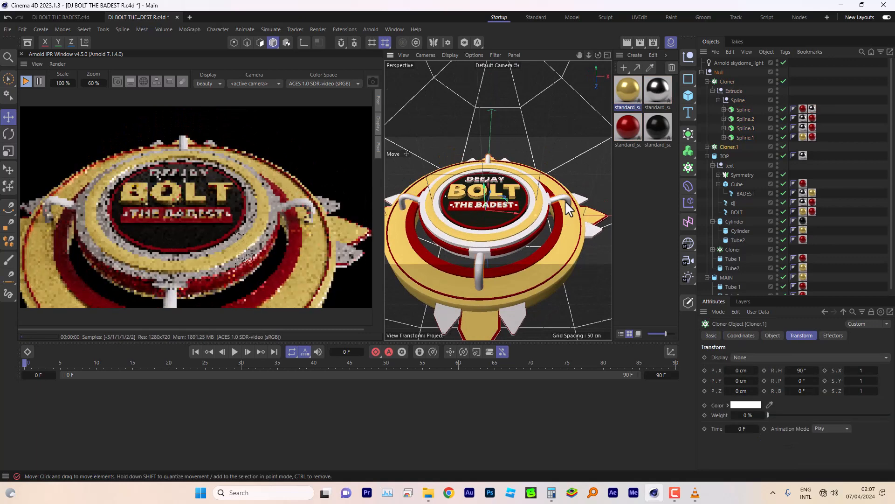
{"action": "left_click", "coordinate": [723, 156]}
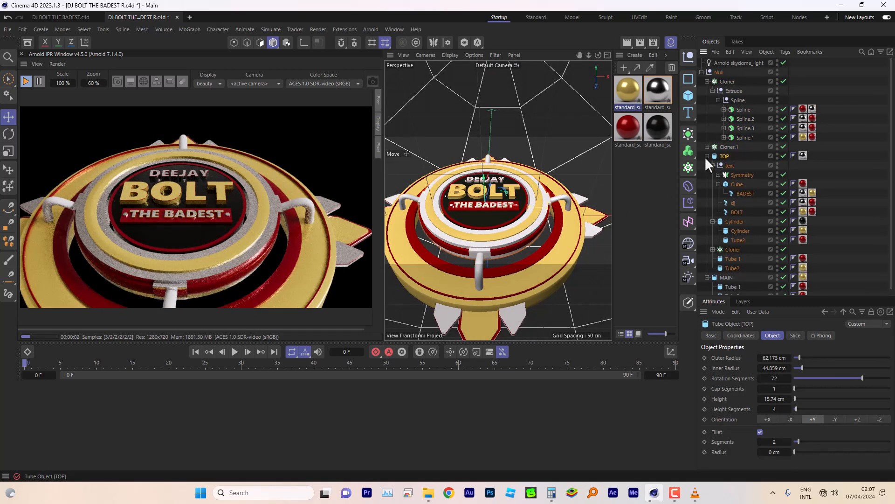
{"action": "left_click", "coordinate": [708, 156]}
{"action": "mouse_move", "coordinate": [485, 183]}
{"action": "left_mouse_down"}
{"action": "mouse_move", "coordinate": [483, 160]}
{"action": "mouse_move", "coordinate": [484, 168]}
{"action": "left_mouse_up"}
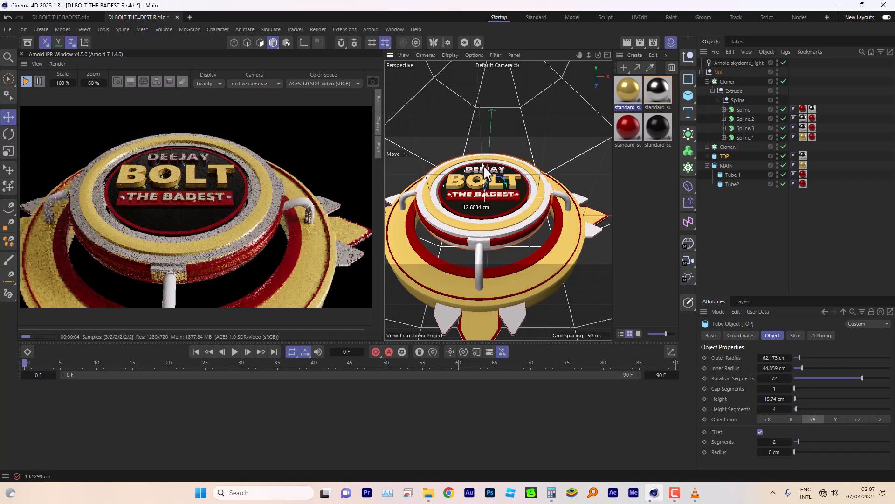
Expand Cloner.1 and its inner Cloner null, and assign the black material to the Loft that forms the curved arms.
{"action": "left_click", "coordinate": [566, 204]}
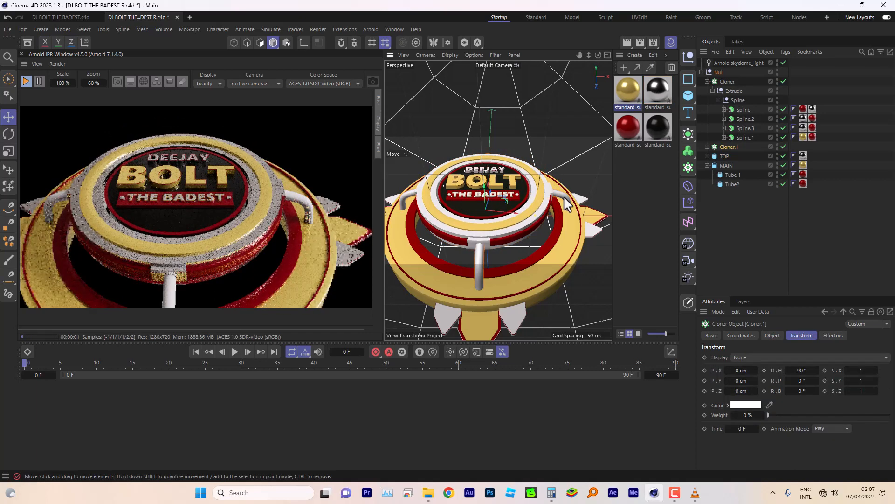
{"action": "left_click_drag", "start_coordinate": [598, 55], "coordinate": [574, 166]}
{"action": "left_click", "coordinate": [708, 146]}
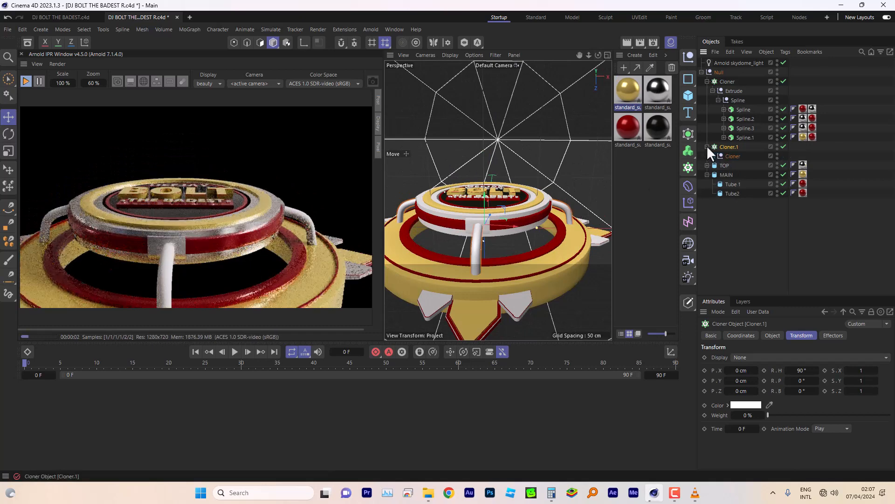
{"action": "left_click", "coordinate": [730, 155]}
{"action": "left_click", "coordinate": [712, 156]}
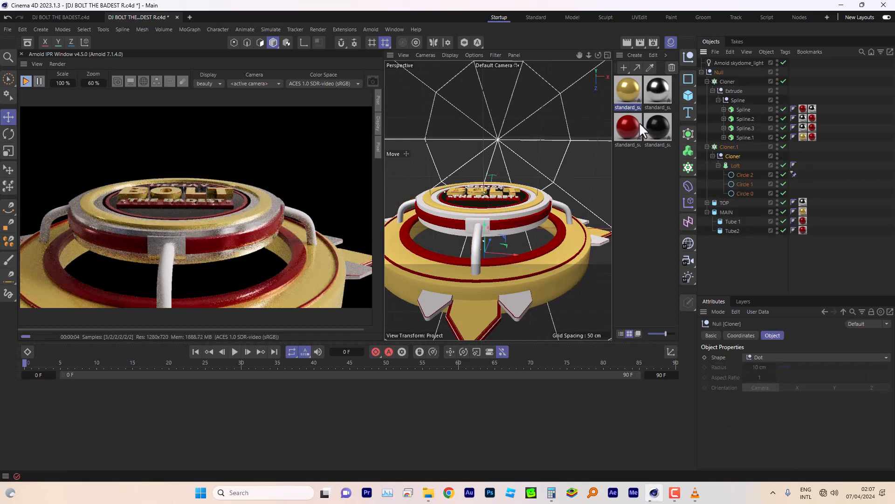
{"action": "left_click_drag", "start_coordinate": [662, 115], "coordinate": [739, 166]}
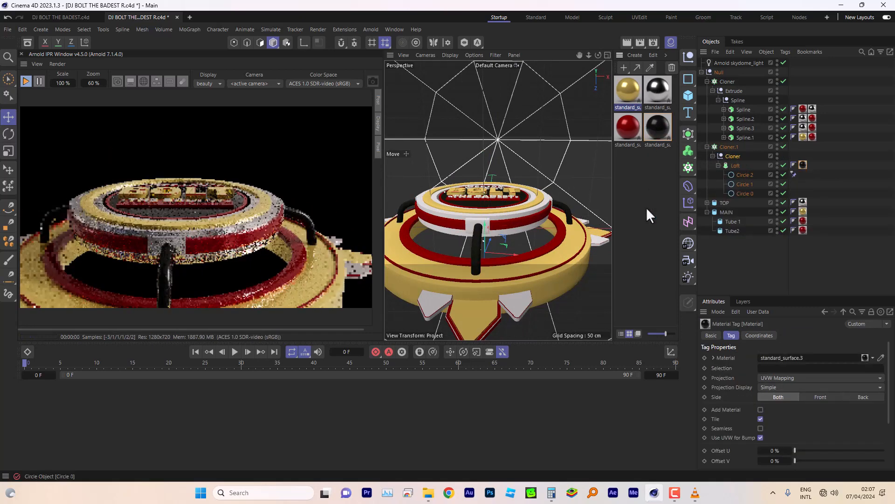
Expand the TOP group and its Cloner, collapse the text null, and assign the black material to the SLICE tube.
{"action": "left_click", "coordinate": [485, 220]}
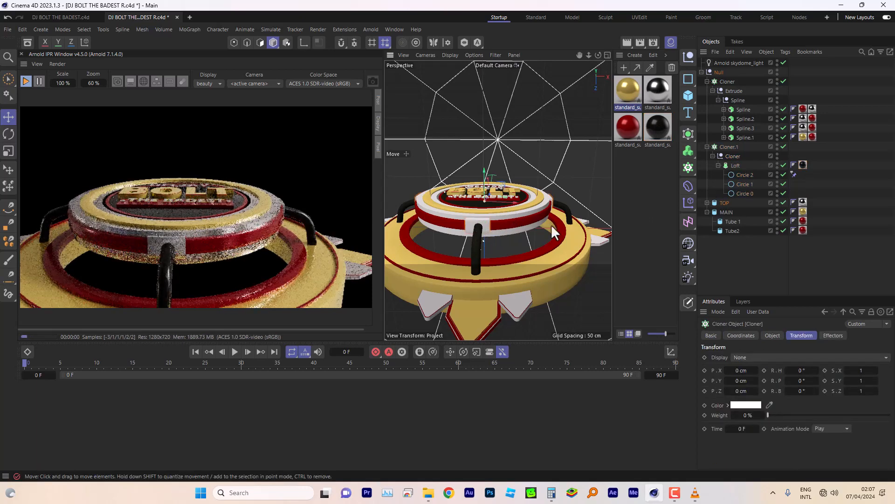
{"action": "left_click", "coordinate": [722, 204]}
{"action": "left_click", "coordinate": [708, 203]}
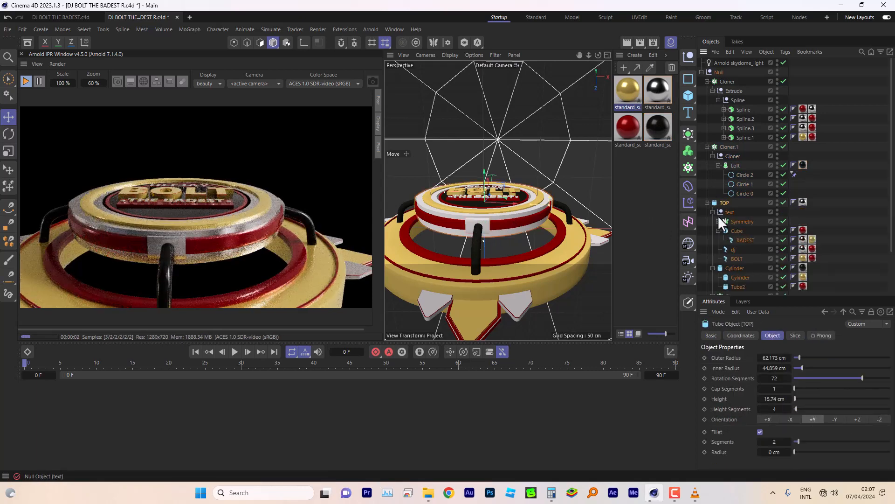
{"action": "left_click", "coordinate": [712, 211]}
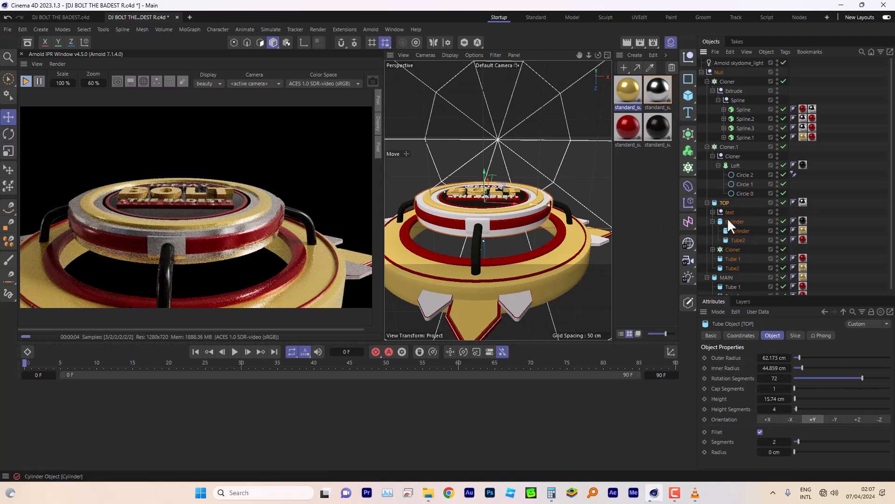
{"action": "left_click", "coordinate": [732, 250]}
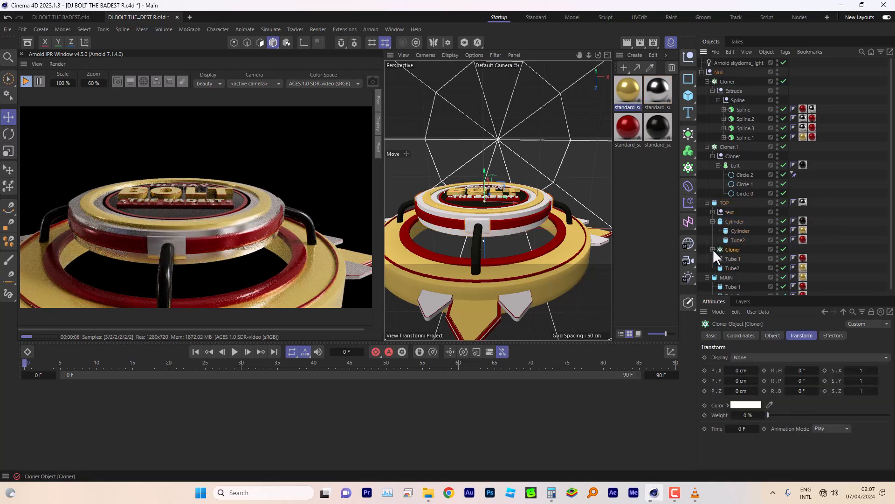
{"action": "left_click", "coordinate": [712, 249]}
{"action": "mouse_move", "coordinate": [736, 258]}
{"action": "left_mouse_down"}
{"action": "mouse_move", "coordinate": [747, 243]}
{"action": "mouse_move", "coordinate": [738, 257]}
{"action": "left_mouse_up"}
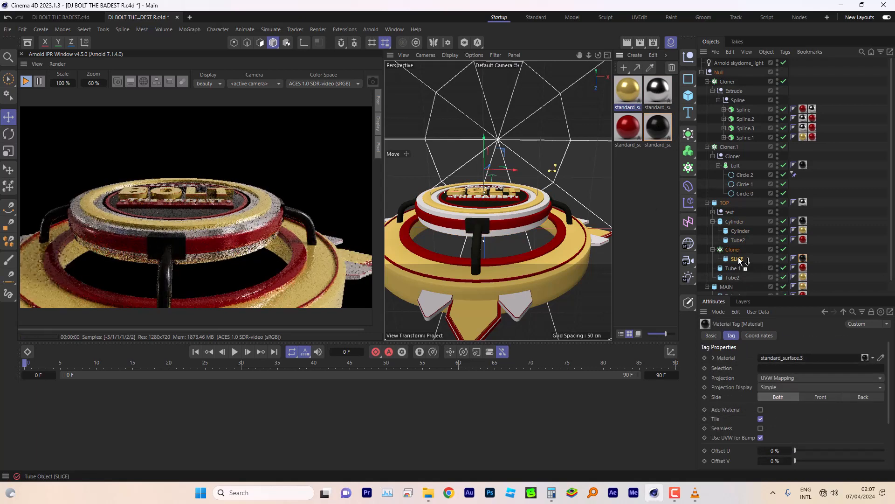
Inspect the emblem from closer, tilted angles, and start the Arnold IPR render of the reference project DJ BOLT THE BADEST.c4d.
{"action": "left_click_drag", "start_coordinate": [598, 55], "coordinate": [573, 64]}
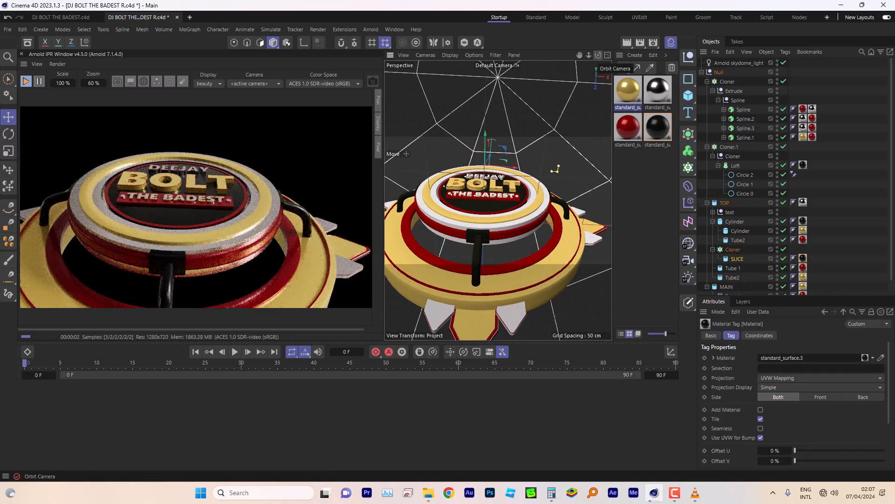
{"action": "left_click_drag", "start_coordinate": [588, 55], "coordinate": [601, 55]}
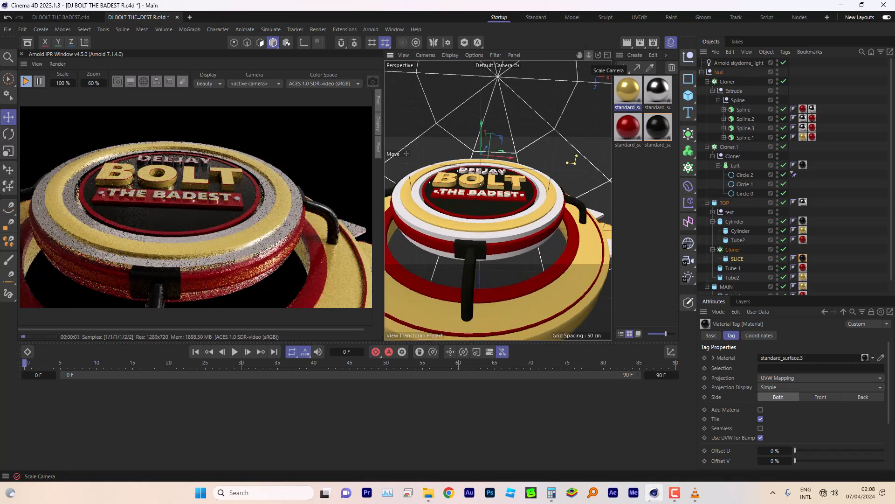
{"action": "left_click_drag", "start_coordinate": [597, 53], "coordinate": [571, 56]}
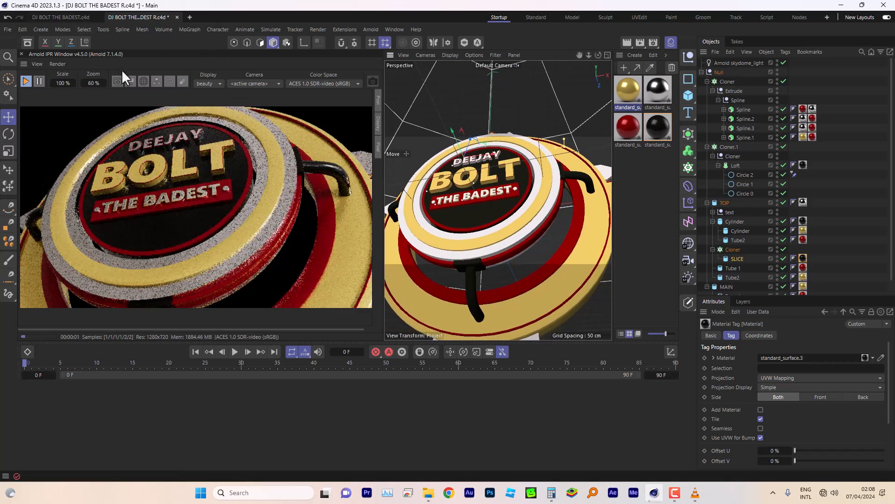
{"action": "left_click", "coordinate": [70, 16]}
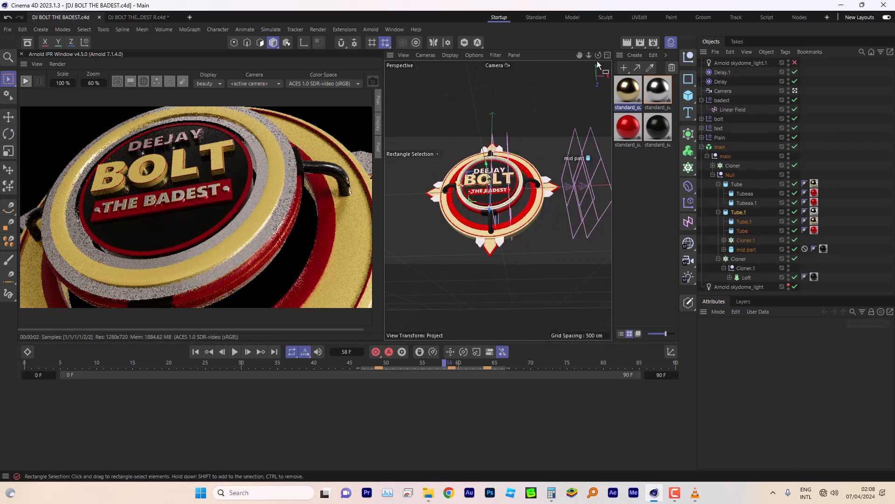
{"action": "left_click", "coordinate": [25, 81]}
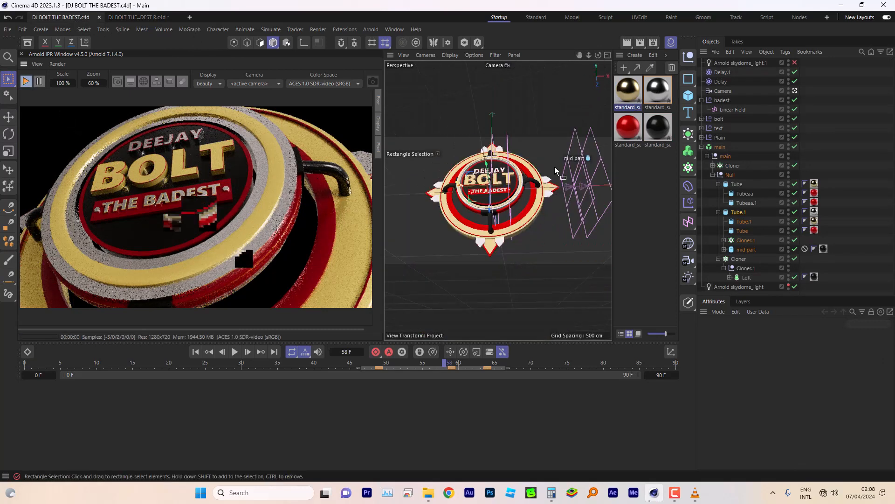